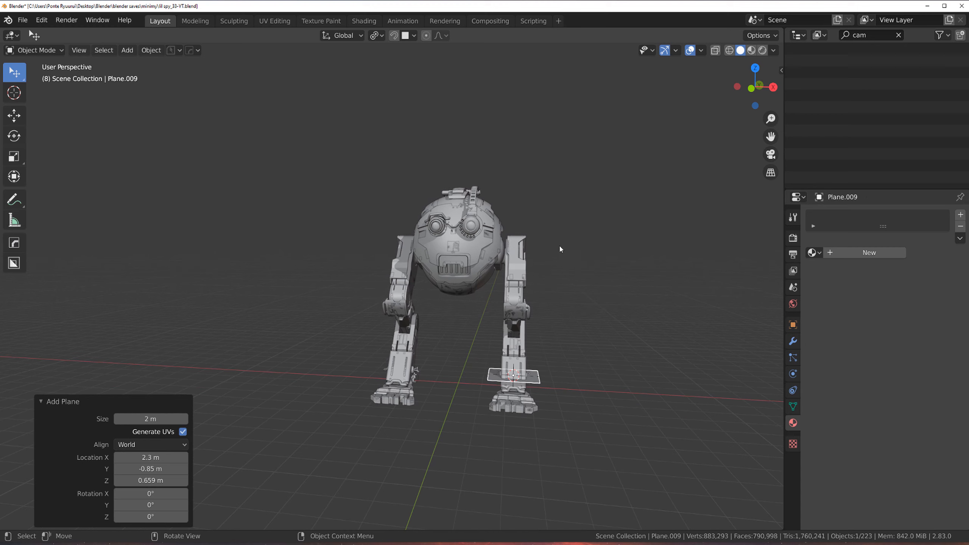
# Step: Lower the ground plane about 0.87 m along Z to the robot's foot level in side view
pyautogui.press('KP_3')
pyautogui.scroll(2, 554, 297)
pyautogui.keyDown('shift'); pyautogui.moveTo(502, 259); pyautogui.dragTo(448, 231, button='middle'); pyautogui.keyUp('shift')
pyautogui.scroll(4, 458, 237)
pyautogui.scroll(-1, 474, 251)
pyautogui.press('g')
pyautogui.press('z')
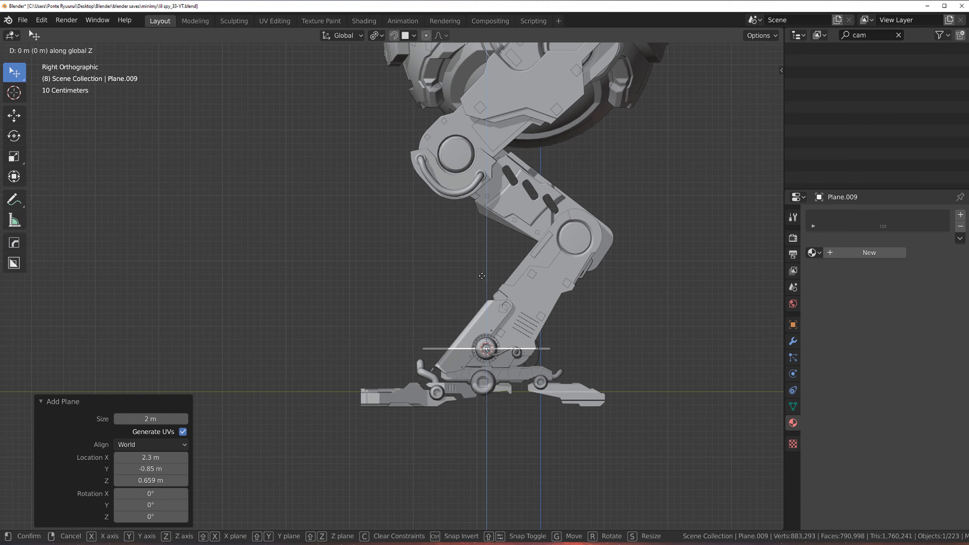
pyautogui.click(503, 296)
# Step: Nudge the plane a further 0.016 m down along Z so it sits just under the feet
pyautogui.keyDown('shift'); pyautogui.moveTo(515, 334); pyautogui.dragTo(523, 230, button='middle'); pyautogui.keyUp('shift')
pyautogui.scroll(9, 448, 241)
pyautogui.press('g')
pyautogui.press('z')
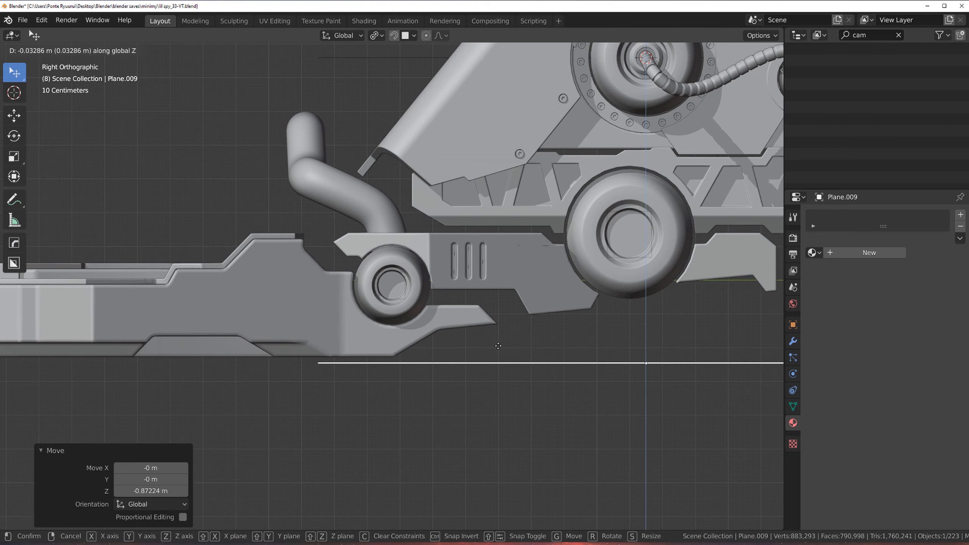
pyautogui.click(507, 286)
pyautogui.scroll(-5, 509, 267)
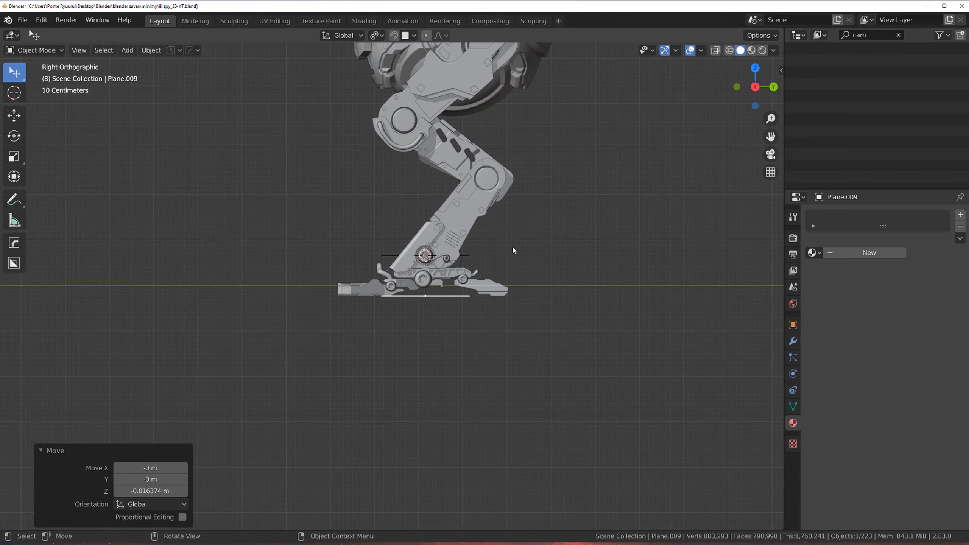
# Step: Scale the ground plane up uniformly by about 25.7 to make a large floor
pyautogui.moveTo(512, 246); pyautogui.dragTo(408, 244, button='middle')
pyautogui.scroll(-5, 420, 240)
pyautogui.press('s')
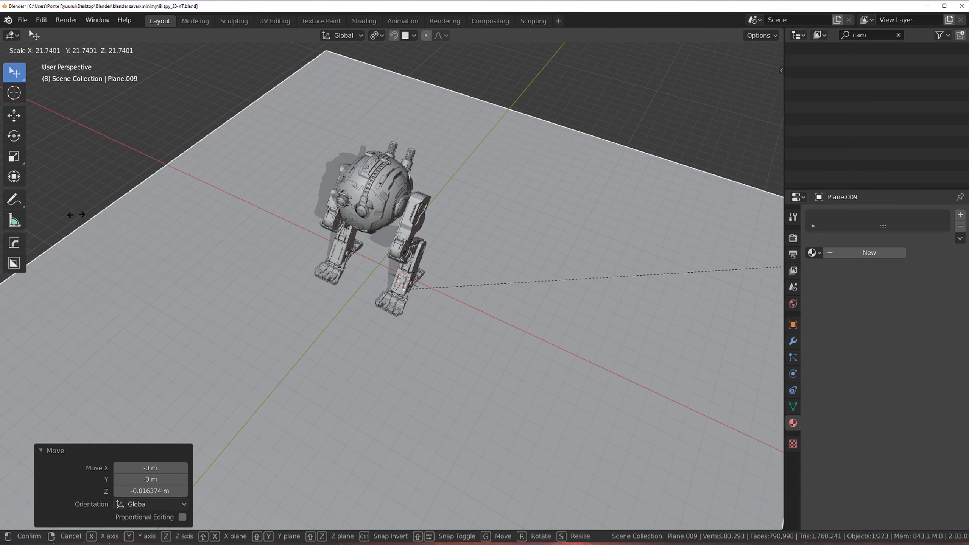
pyautogui.click(287, 214)
pyautogui.scroll(-5, 244, 213)
pyautogui.scroll(6, 347, 267)
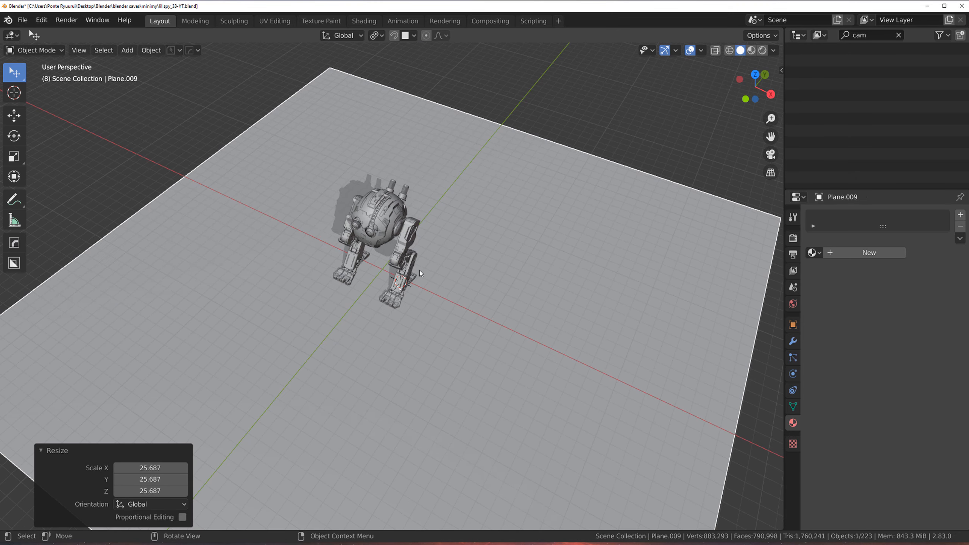
# Step: Add a square panel decal from the Panels 2.8 sq decal library onto the floor
pyautogui.moveTo(450, 272); pyautogui.dragTo(441, 244, button='middle')
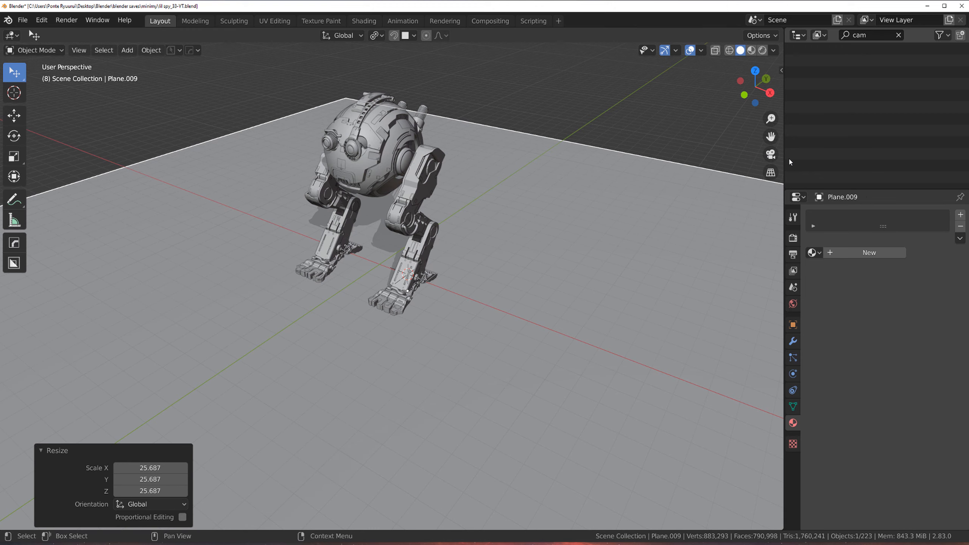
pyautogui.moveTo(806, 155); pyautogui.dragTo(842, 155)
pyautogui.scroll(3, 316, 323)
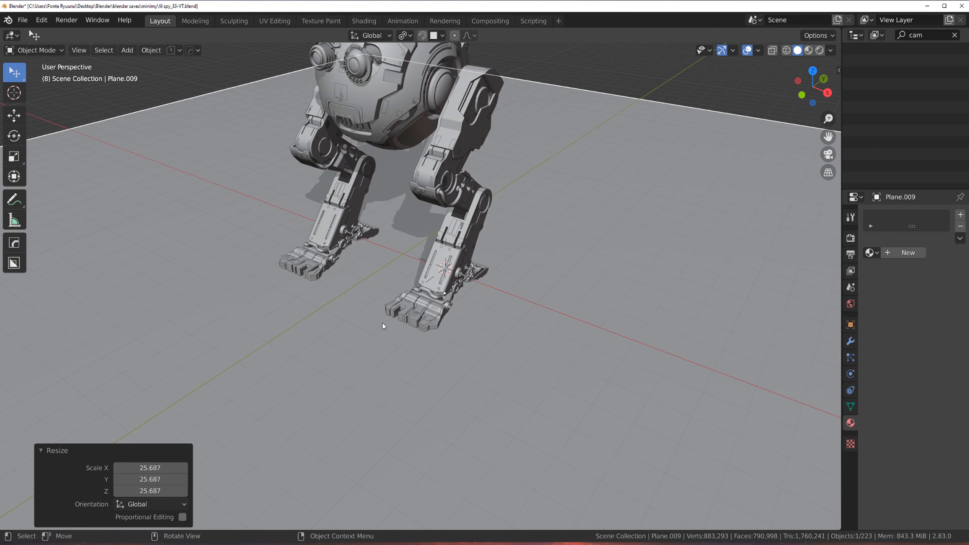
pyautogui.press('d')
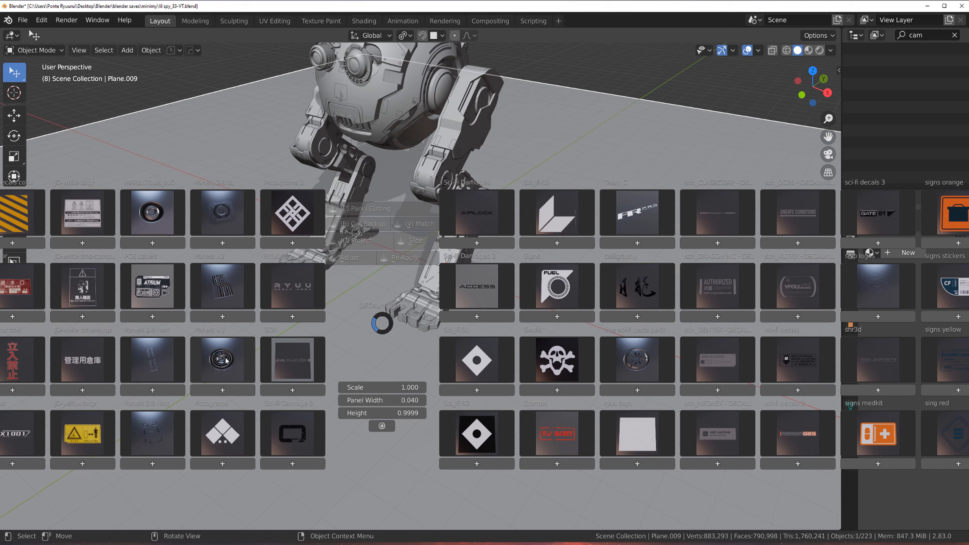
pyautogui.click(228, 228)
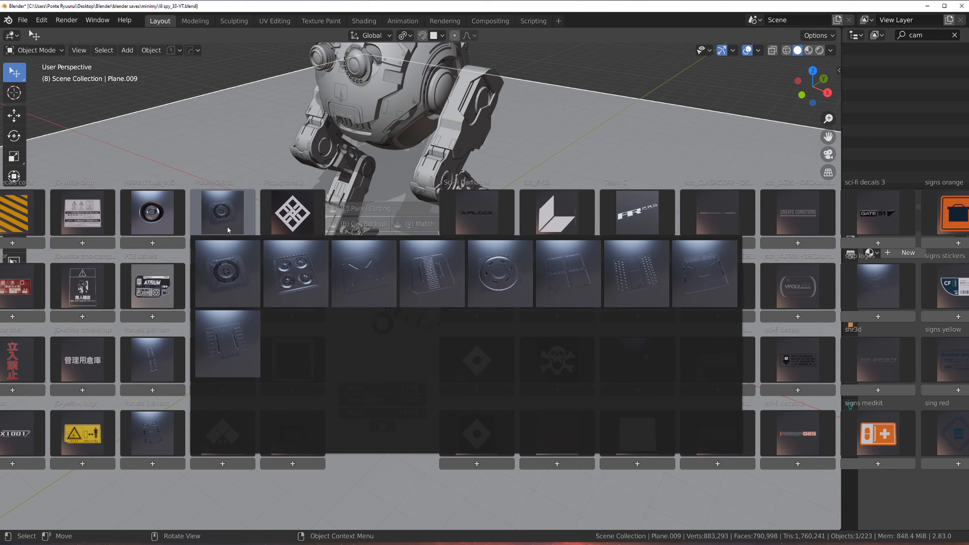
pyautogui.click(376, 275)
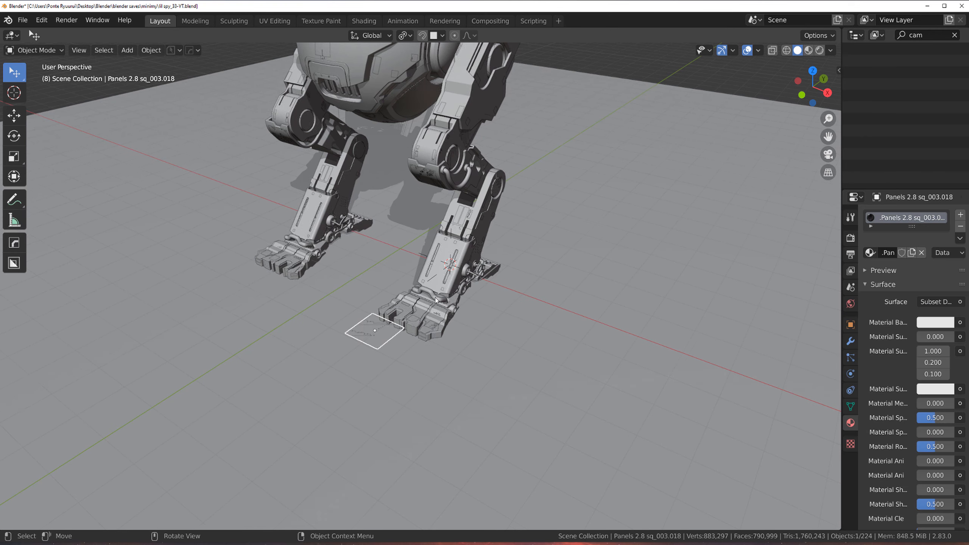
# Step: Scale the panel decal up by about 6.3 and switch the viewport to material preview shading
pyautogui.press('s')
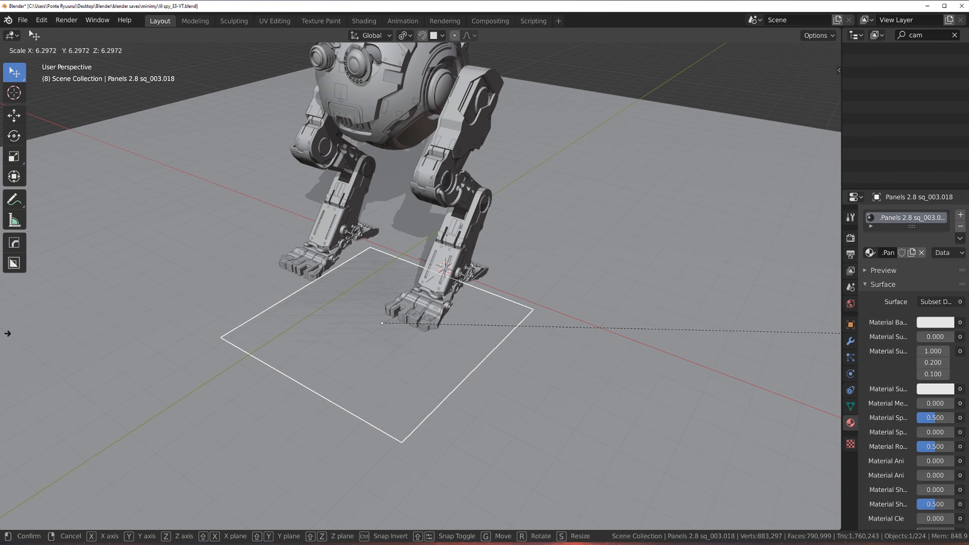
pyautogui.click(10, 331)
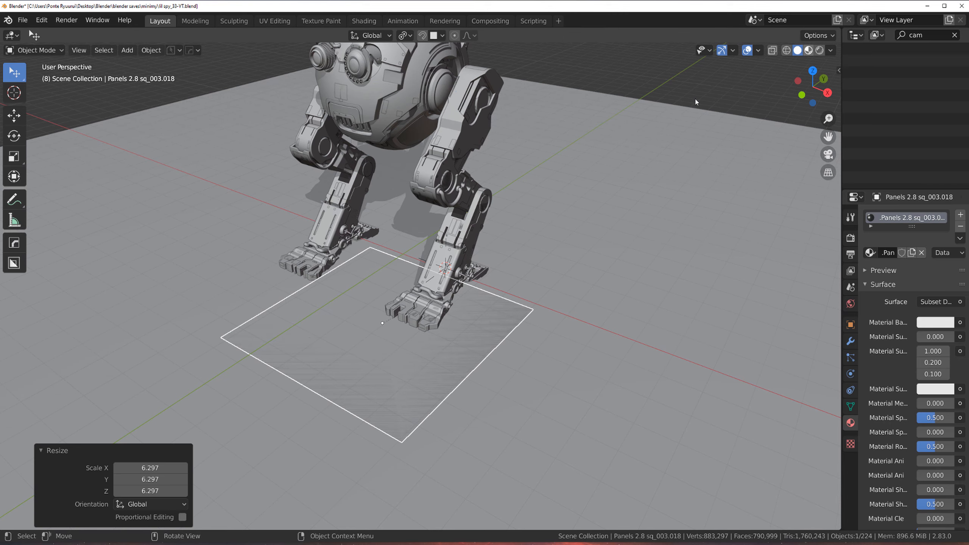
pyautogui.press('z')
pyautogui.scroll(5, 428, 250)
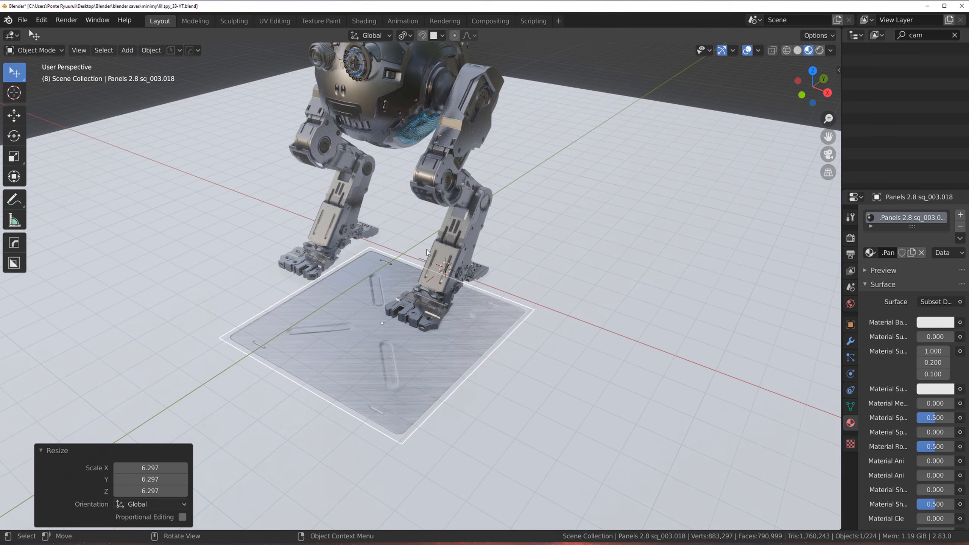
# Step: Move the panel decal about 1.56 m along X and 0.14 m along Y under the robot's foot
pyautogui.press('KP_1')
pyautogui.scroll(-5, 455, 258)
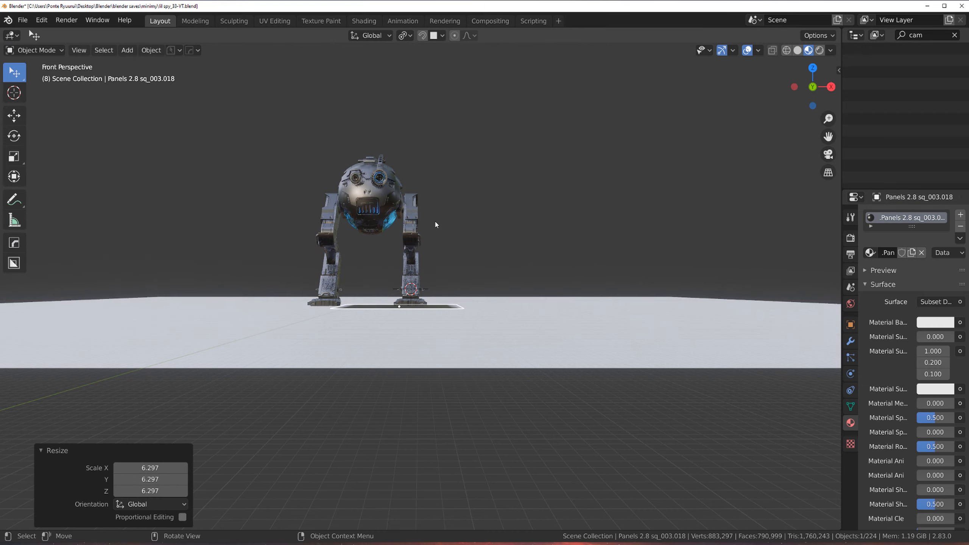
pyautogui.scroll(1, 439, 225)
pyautogui.moveTo(445, 228); pyautogui.dragTo(398, 273, button='middle')
pyautogui.scroll(3, 398, 273)
pyautogui.press('g')
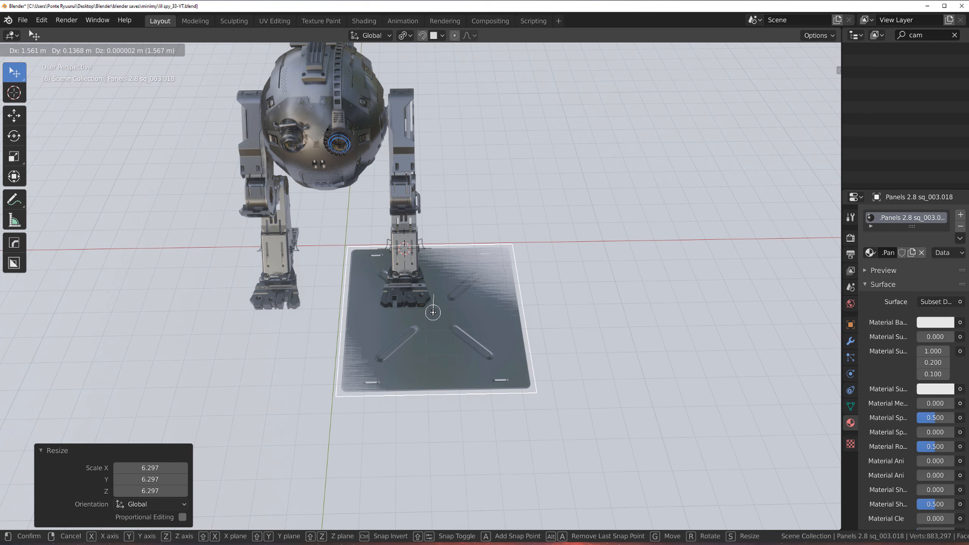
pyautogui.click(431, 310)
# Step: Duplicate the panel decal and move the copy about 6.23 m along negative X beside the first
pyautogui.scroll(-5, 431, 310)
pyautogui.scroll(2, 464, 287)
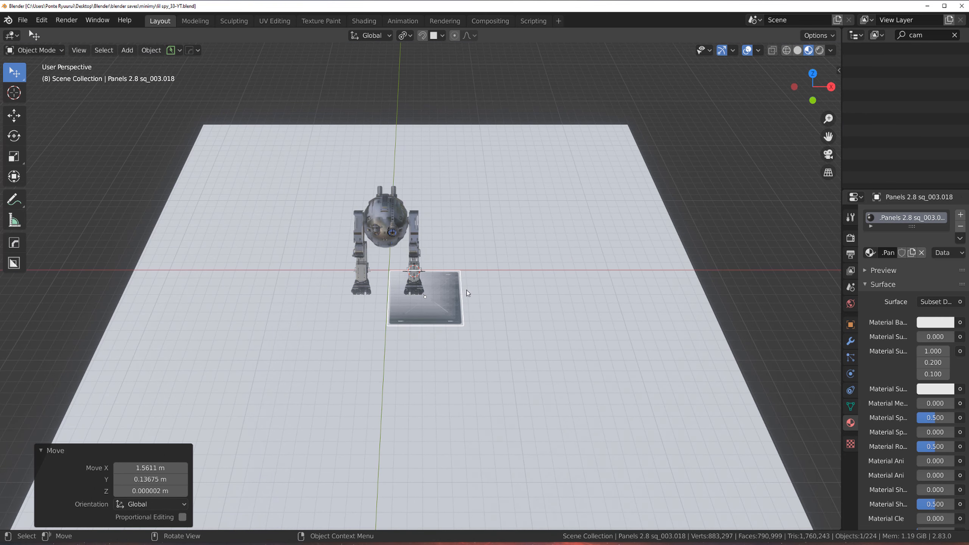
pyautogui.scroll(2, 456, 295)
pyautogui.hotkey('shift', 'd')
pyautogui.press('x')
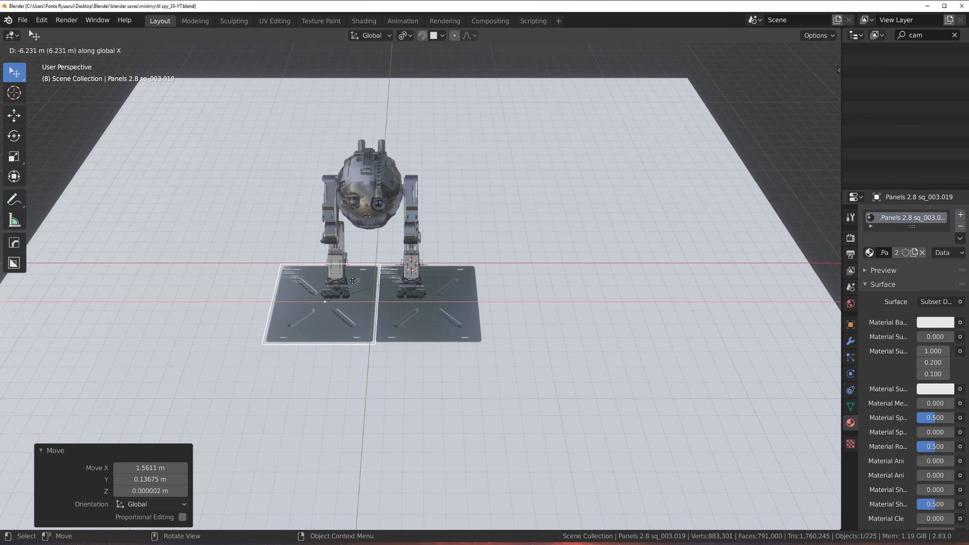
pyautogui.click(349, 280)
# Step: Select both panels, duplicate them and move the copies about 6.42 m along Y
pyautogui.keyDown('shift'); pyautogui.click(424, 317); pyautogui.keyUp('shift')
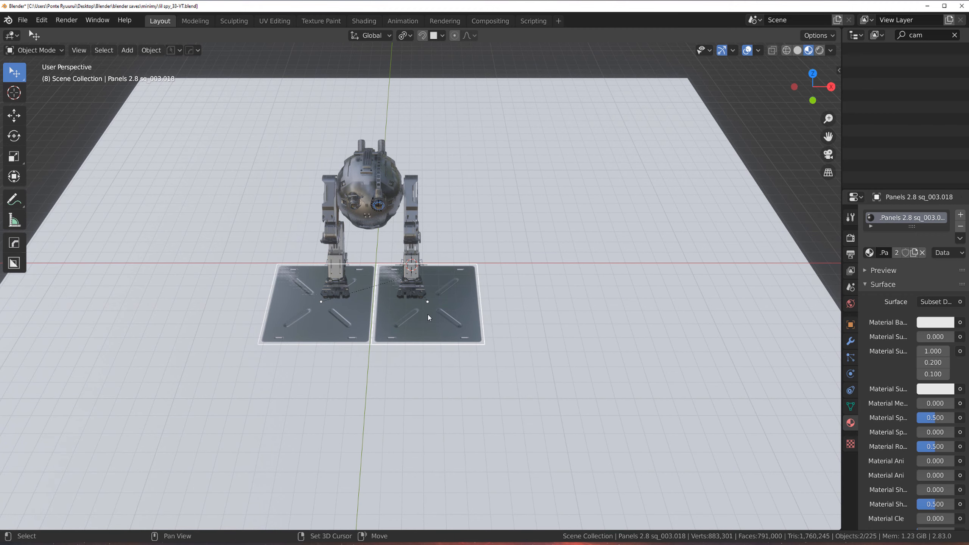
pyautogui.moveTo(428, 316); pyautogui.dragTo(393, 313, button='middle')
pyautogui.hotkey('shift', 'd')
pyautogui.press('x')
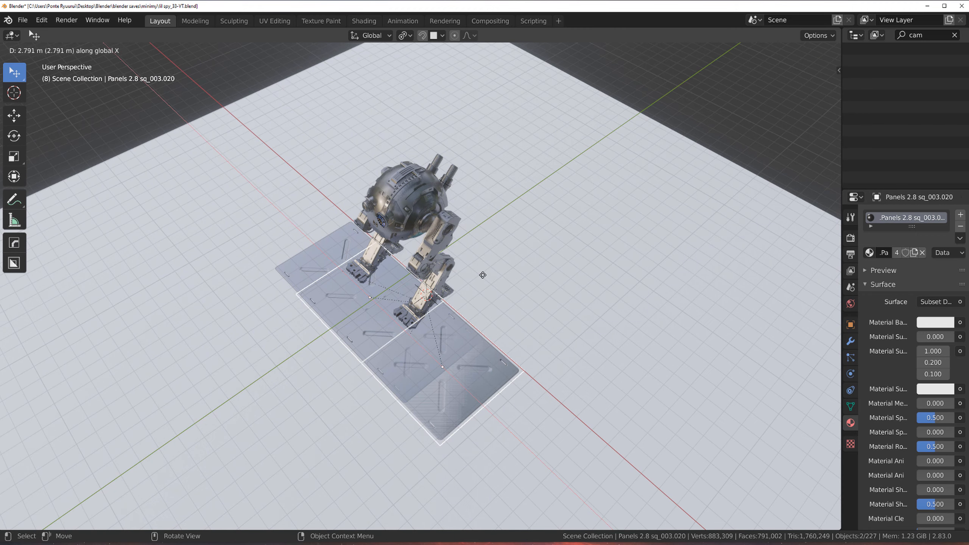
pyautogui.press('y')
pyautogui.click(475, 271)
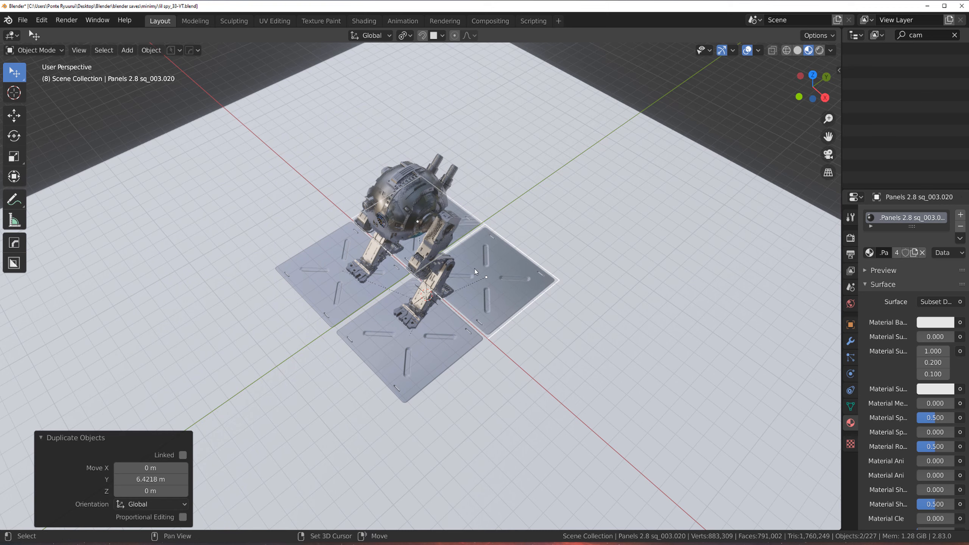
# Step: Repeat the duplication twice to extend the grid of panel tiles
pyautogui.hotkey('shift', 'r')
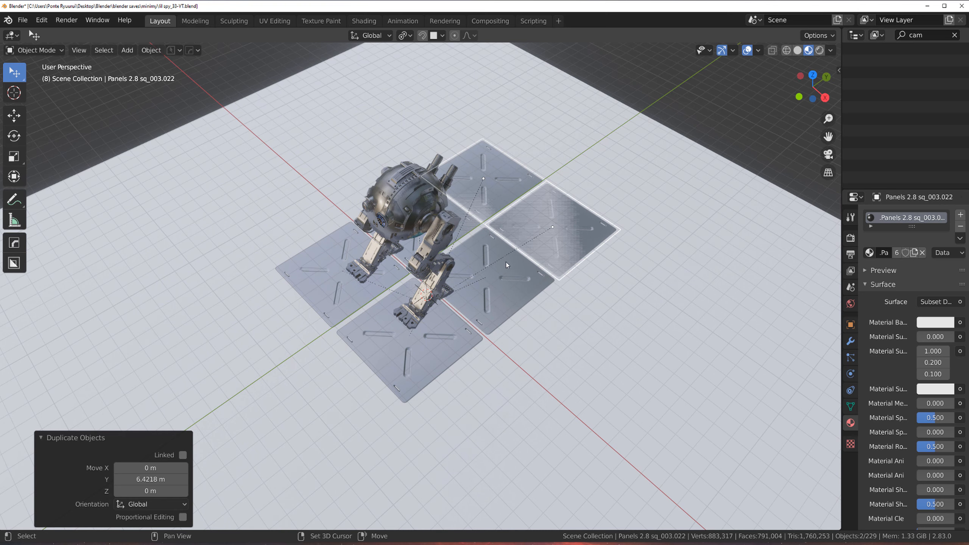
pyautogui.hotkey('shift', 'r')
# Step: Select all panel decals and move them about 5.94 m along negative Y to center them under the robot
pyautogui.press('d')
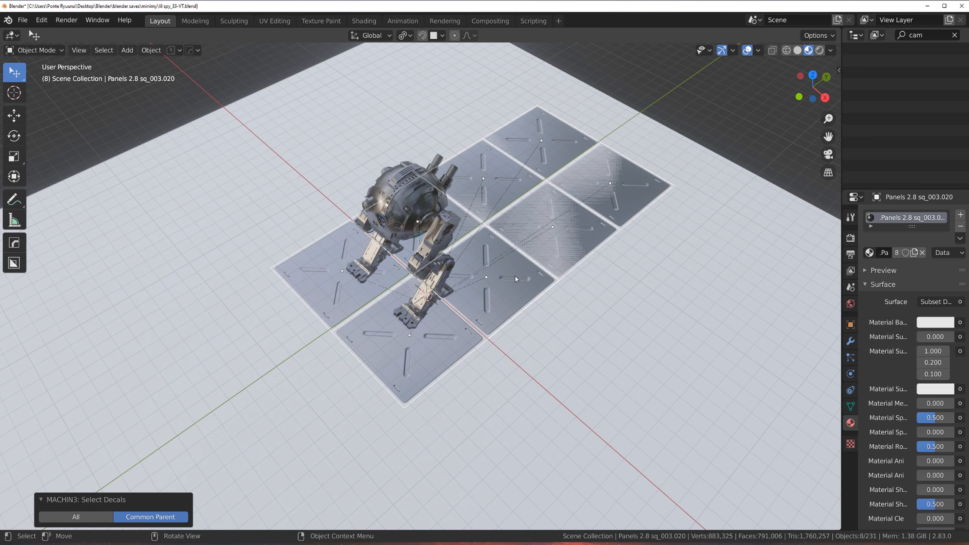
pyautogui.press('g')
pyautogui.press('y')
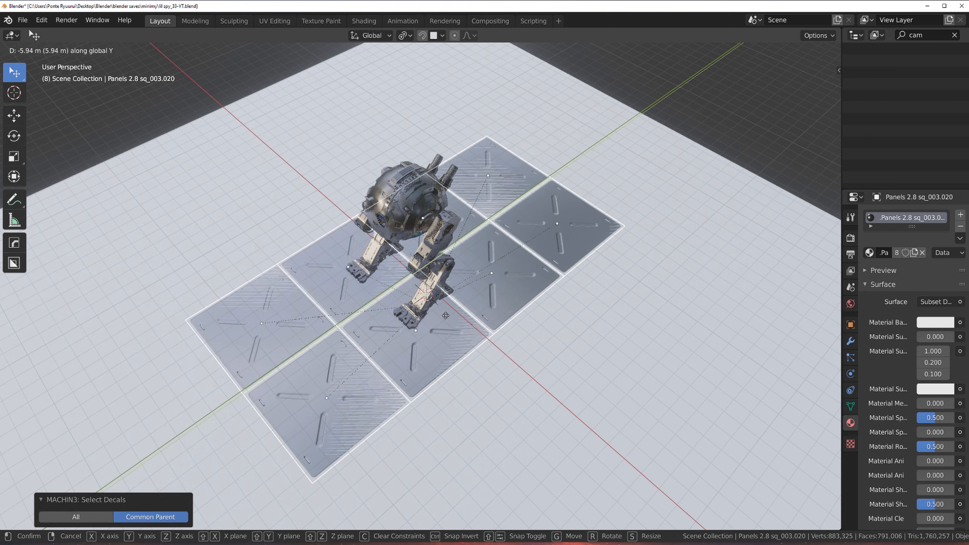
pyautogui.click(442, 317)
# Step: Project the selected panel decals onto the floor plane
pyautogui.press('d')
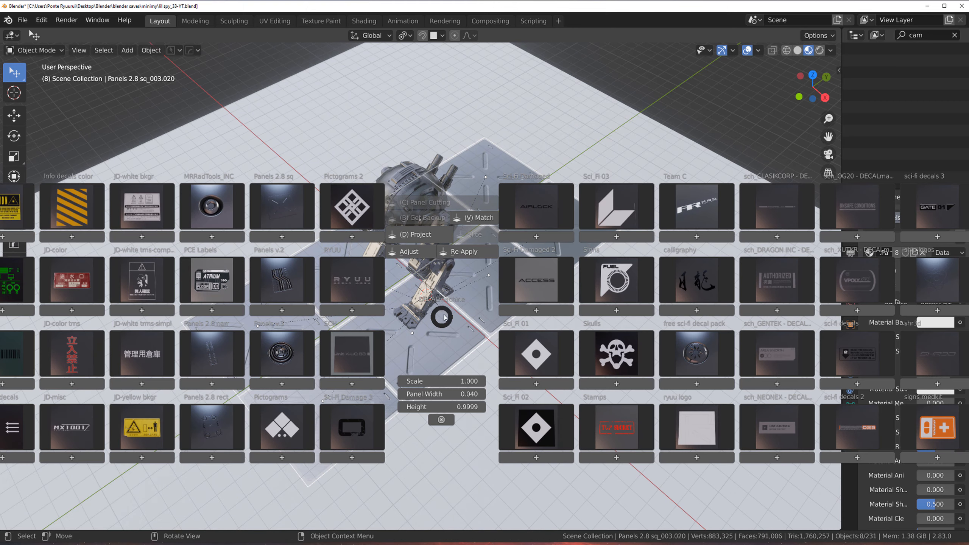
pyautogui.click(454, 228)
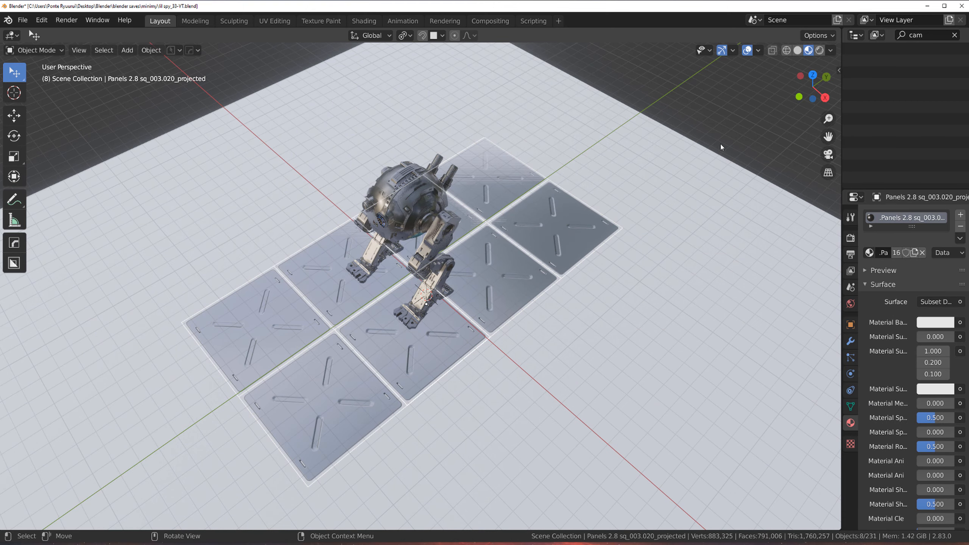
pyautogui.click(838, 67)
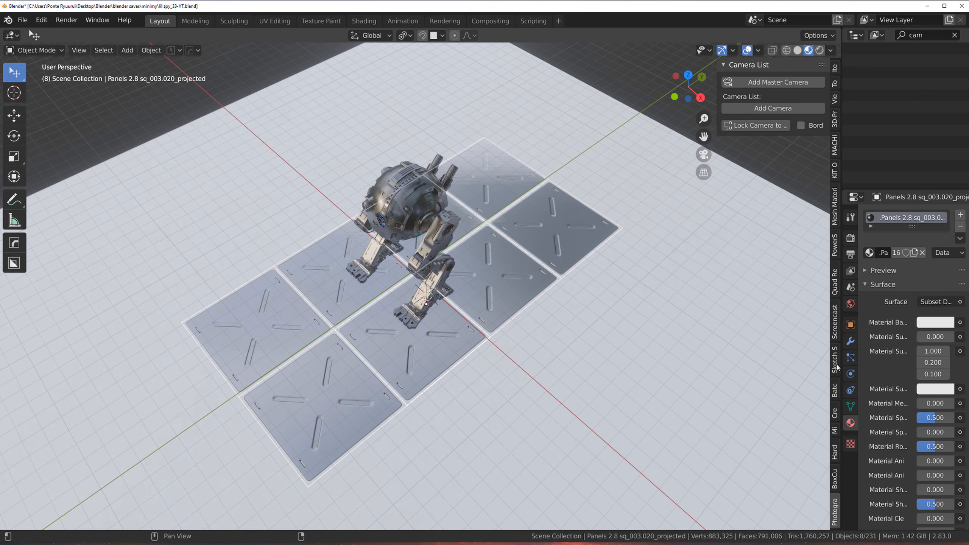
pyautogui.click(836, 336)
pyautogui.click(733, 65)
pyautogui.press('b')
pyautogui.press('n')
pyautogui.moveTo(439, 260)
pyautogui.mouseDown(button='middle')
pyautogui.moveTo(492, 248)
pyautogui.moveTo(443, 281)
pyautogui.moveTo(452, 257)
pyautogui.mouseUp(button='middle')
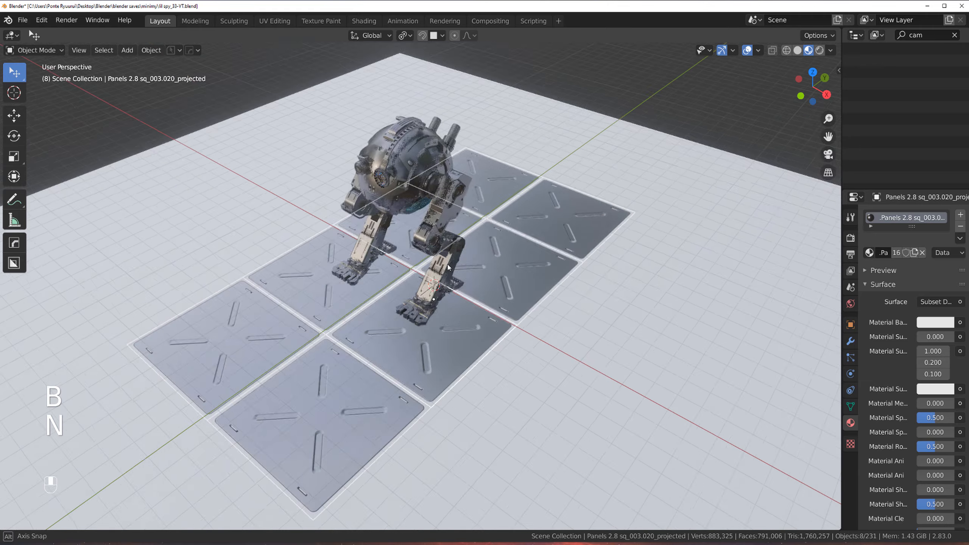
pyautogui.scroll(3, 445, 265)
pyautogui.scroll(-2, 446, 272)
# Step: Select a projected panel decal and adjust its height with Adjust Decals
pyautogui.click(527, 265)
pyautogui.doubleClick(527, 265)
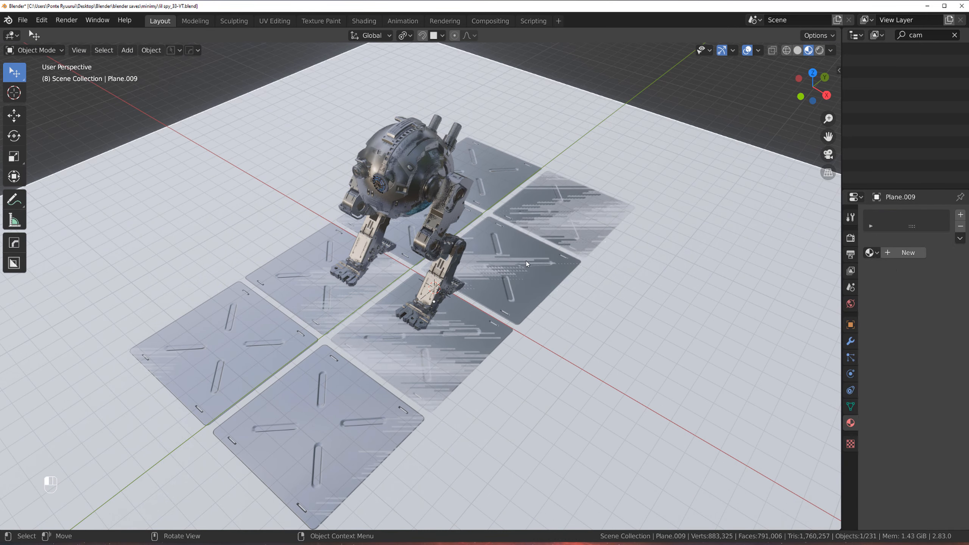
pyautogui.press('d')
pyautogui.keyDown('shift'); pyautogui.click(493, 200); pyautogui.keyUp('shift')
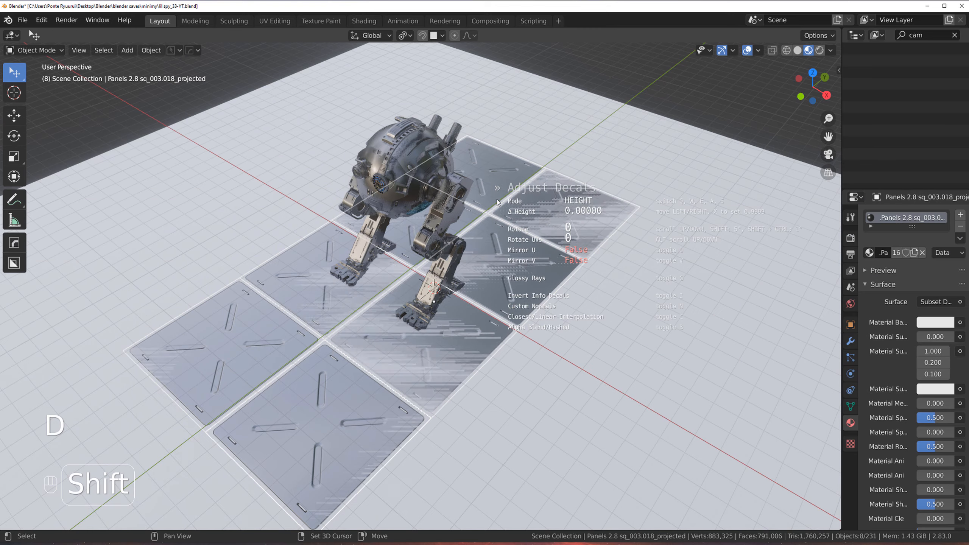
pyautogui.click(499, 202)
# Step: Orbit and zoom around the robot to inspect the projected floor panels
pyautogui.scroll(-3, 500, 201)
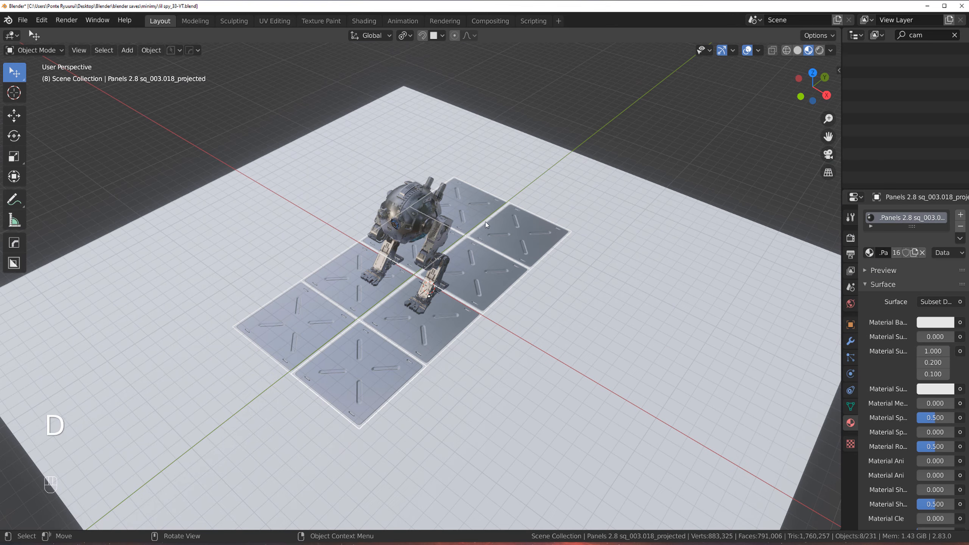
pyautogui.moveTo(495, 214); pyautogui.dragTo(464, 225, button='middle')
pyautogui.click(581, 140)
pyautogui.scroll(3, 488, 222)
pyautogui.scroll(3, 371, 220)
pyautogui.keyDown('shift'); pyautogui.moveTo(372, 220); pyautogui.dragTo(521, 243, button='middle'); pyautogui.keyUp('shift')
pyautogui.scroll(-3, 544, 245)
pyautogui.scroll(3, 521, 244)
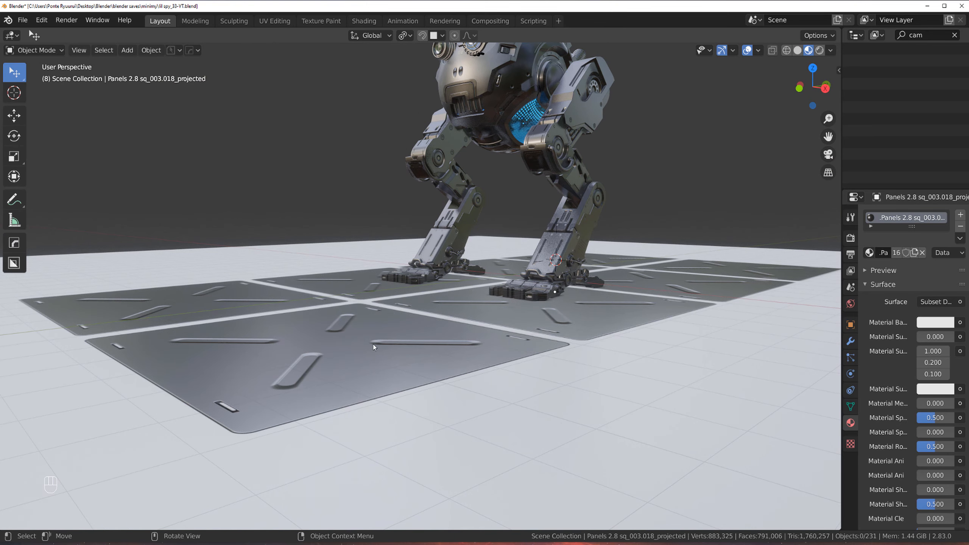
pyautogui.scroll(2, 405, 293)
pyautogui.scroll(-3, 353, 323)
pyautogui.moveTo(432, 304)
pyautogui.mouseDown(button='middle')
pyautogui.moveTo(472, 313)
pyautogui.moveTo(423, 315)
pyautogui.mouseUp(button='middle')
pyautogui.scroll(-4, 423, 316)
pyautogui.keyDown('shift'); pyautogui.moveTo(498, 242); pyautogui.dragTo(444, 267, button='middle'); pyautogui.keyUp('shift')
pyautogui.moveTo(430, 256)
pyautogui.mouseDown(button='middle')
pyautogui.moveTo(516, 261)
pyautogui.moveTo(433, 247)
pyautogui.mouseUp(button='middle')
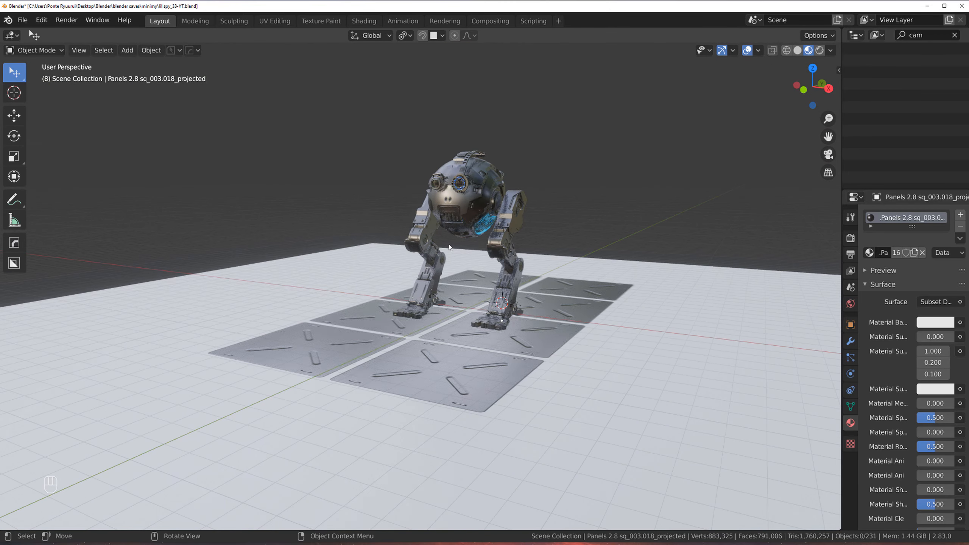
pyautogui.scroll(-2, 458, 252)
pyautogui.moveTo(523, 284)
pyautogui.keyDown('shift'); pyautogui.mouseDown(button='middle')
pyautogui.moveTo(484, 275)
pyautogui.moveTo(504, 279)
pyautogui.mouseUp(button='middle'); pyautogui.keyUp('shift')
pyautogui.scroll(2, 424, 290)
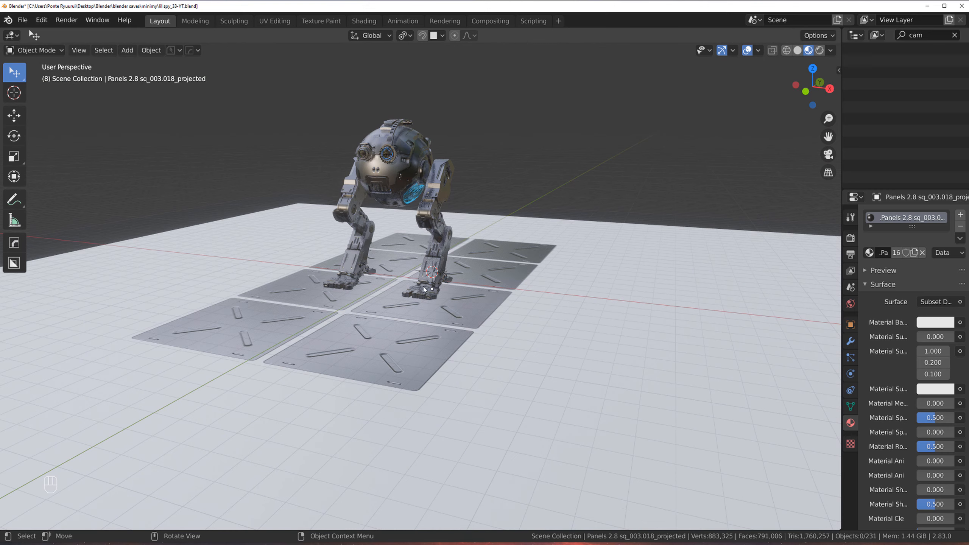
pyautogui.scroll(1, 430, 342)
pyautogui.keyDown('shift'); pyautogui.moveTo(435, 360); pyautogui.dragTo(416, 286, button='middle'); pyautogui.keyUp('shift')
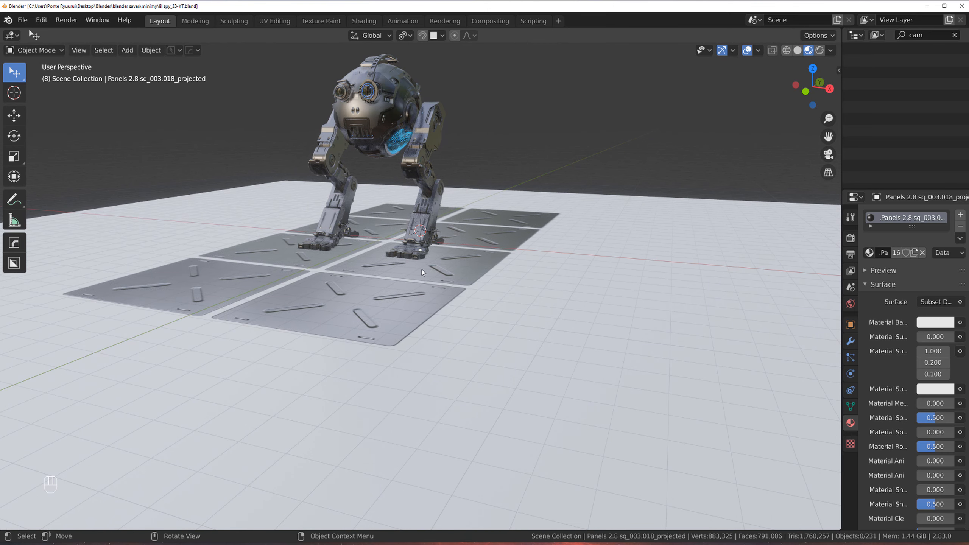
pyautogui.scroll(-3, 421, 269)
pyautogui.scroll(4, 436, 271)
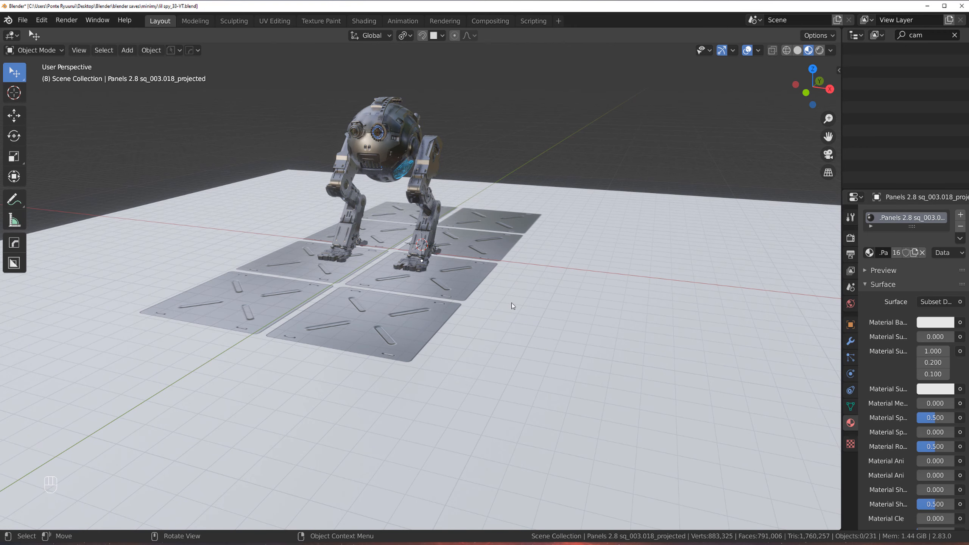
# Step: Insert a square panel decal from the Panels 2.8 sq library in top orthographic view
pyautogui.press('KP_5')
pyautogui.press('d')
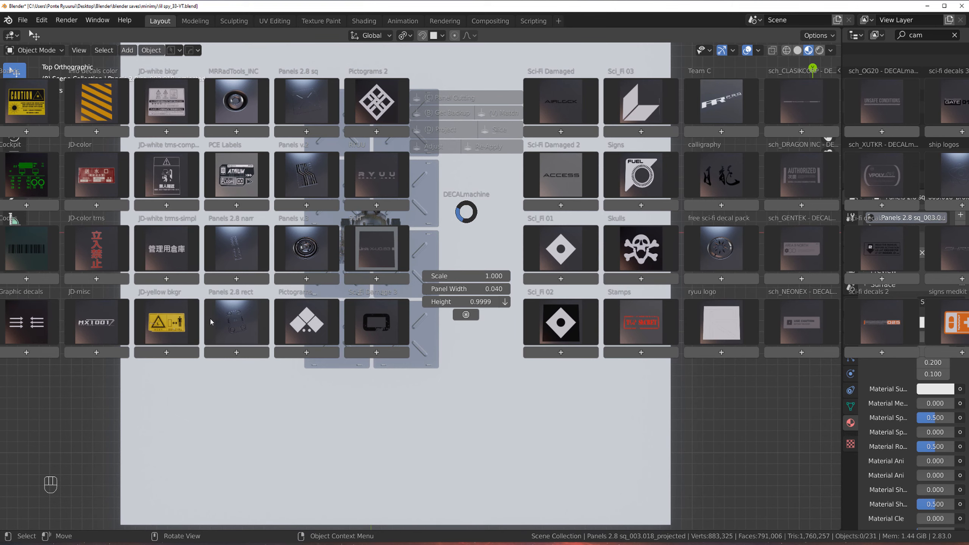
pyautogui.click(300, 101)
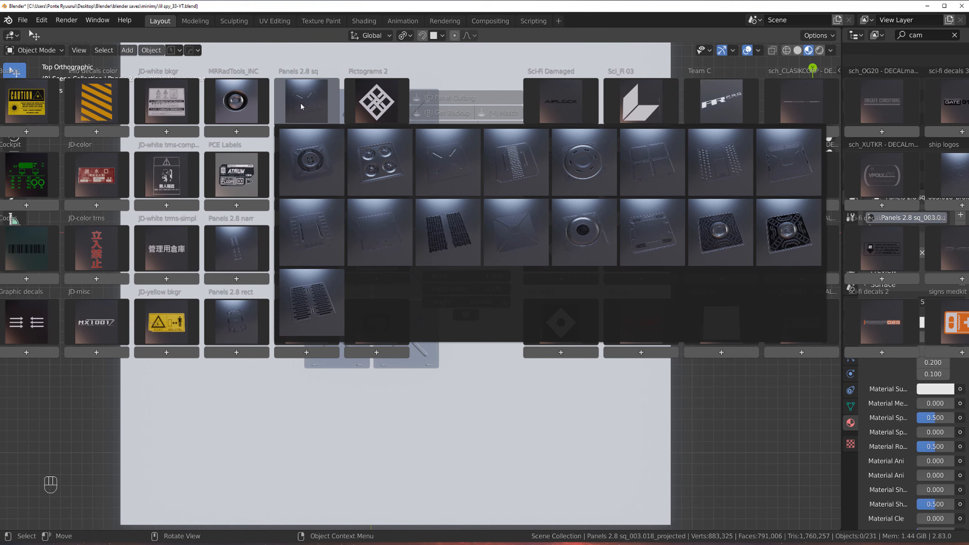
pyautogui.click(556, 160)
pyautogui.click(303, 108)
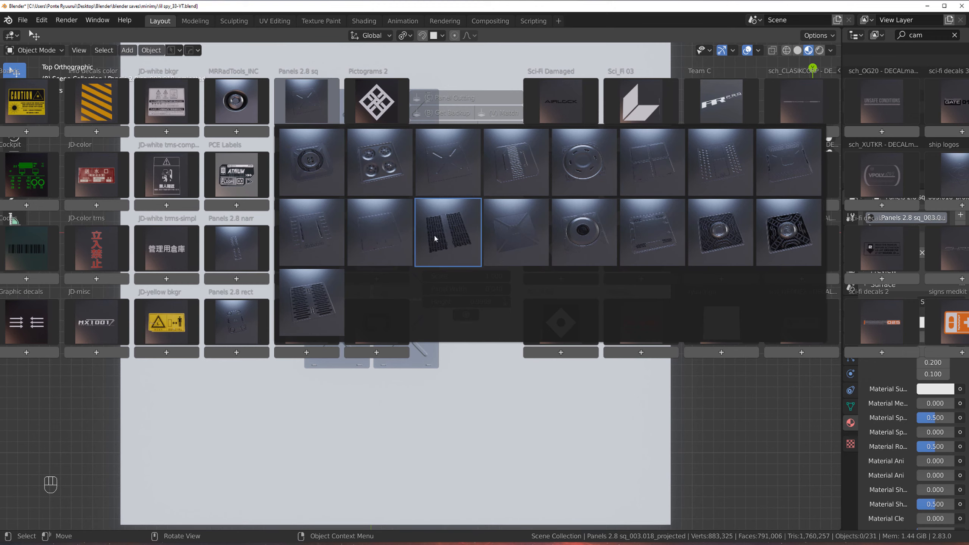
pyautogui.click(395, 232)
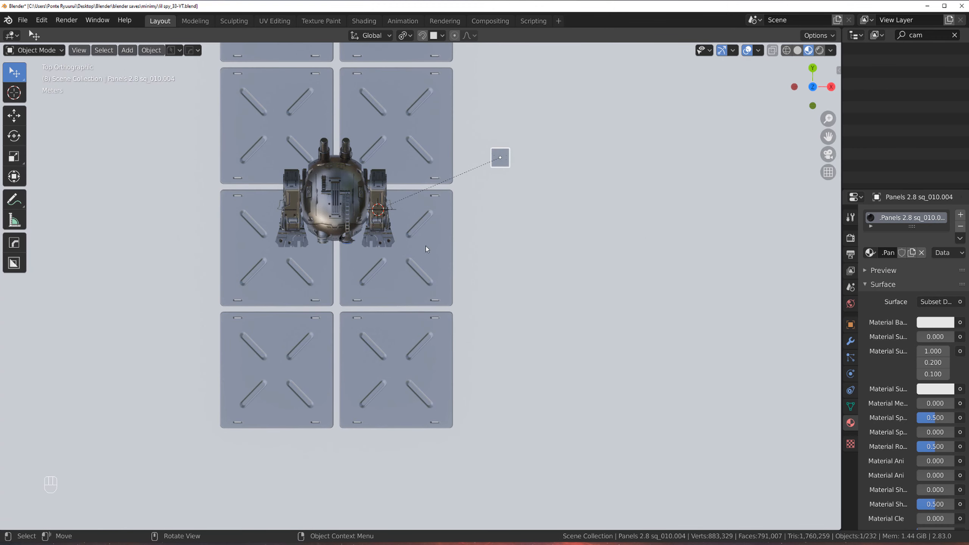
# Step: Scale the new decal up about 9.17 times and move it beside the upper floor panels on the right
pyautogui.scroll(-5, 439, 244)
pyautogui.press('s')
pyautogui.click(693, 223)
pyautogui.scroll(4, 483, 212)
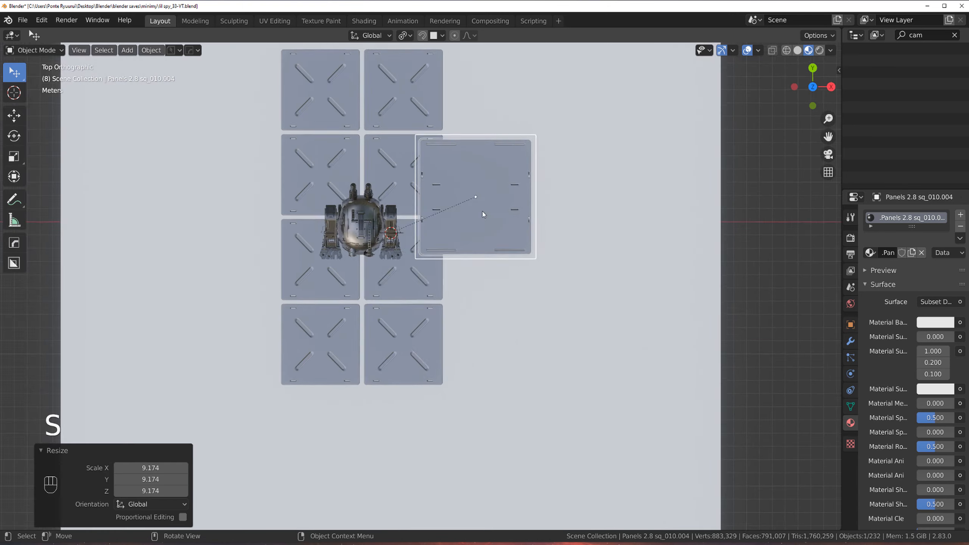
pyautogui.keyDown('shift'); pyautogui.moveTo(483, 212); pyautogui.dragTo(424, 296, button='middle'); pyautogui.keyUp('shift')
pyautogui.press('g')
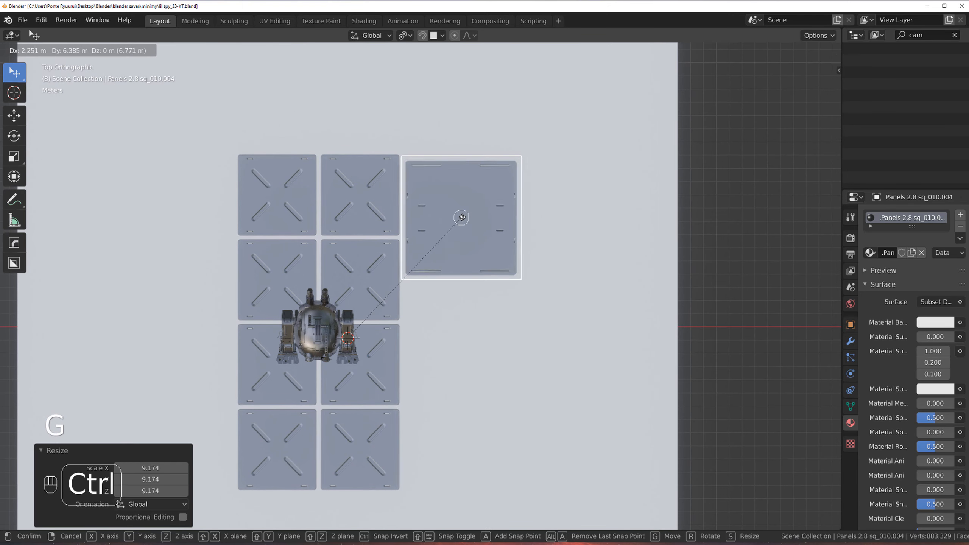
pyautogui.keyDown('ctrl'); pyautogui.click(478, 219); pyautogui.keyUp('ctrl')
# Step: Rescale the large decal by 1.405 and then 1.034, repositioning it so it spans two panel rows
pyautogui.press('s')
pyautogui.click(499, 221)
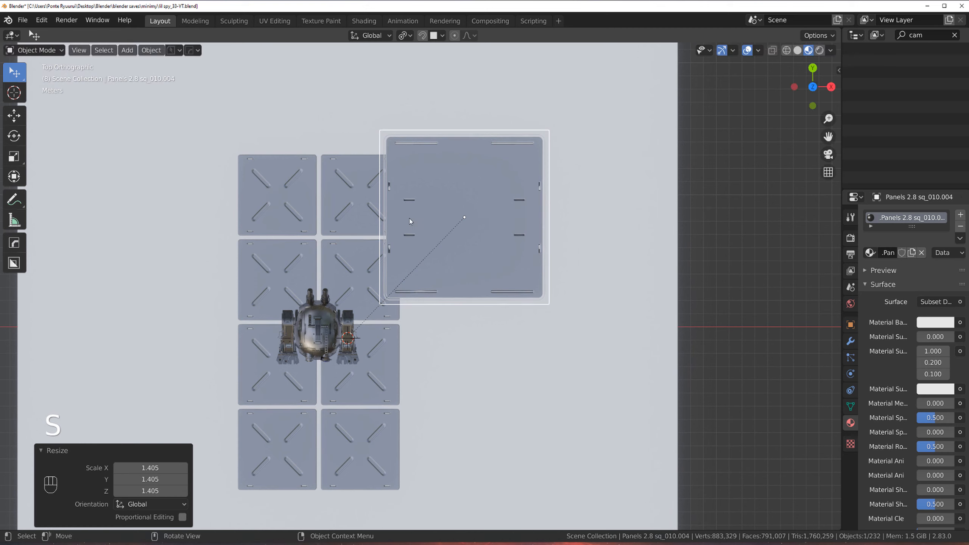
pyautogui.press('g')
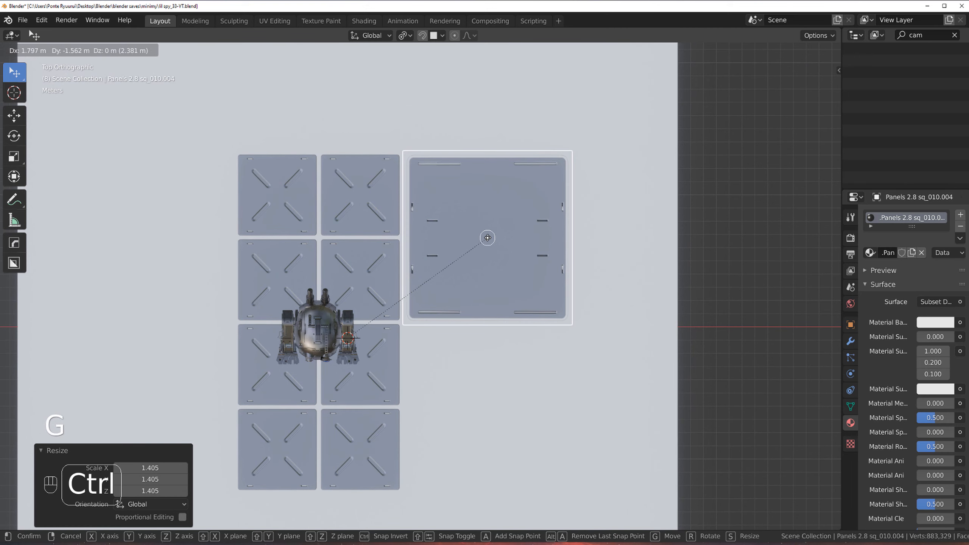
pyautogui.click(488, 237)
pyautogui.press('s')
pyautogui.press('shift')
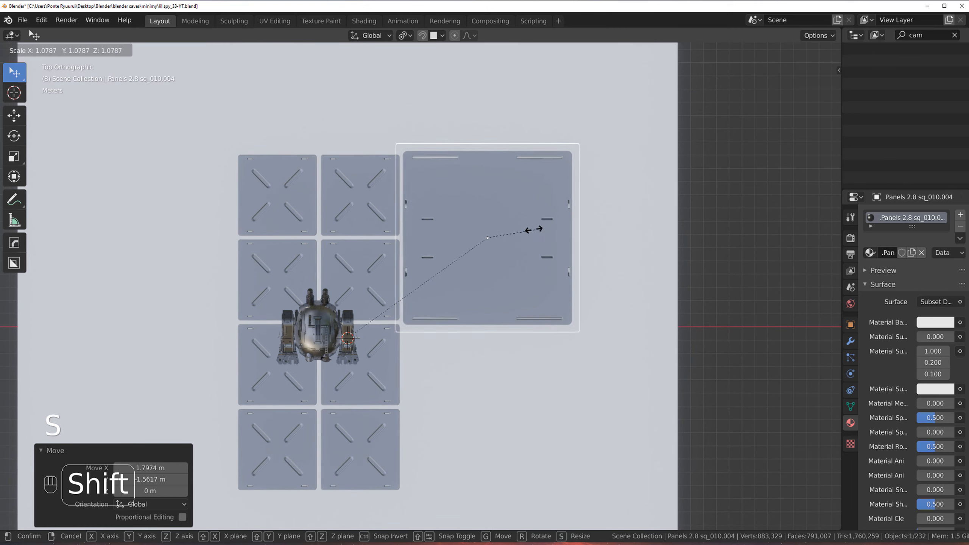
pyautogui.click(512, 231)
pyautogui.scroll(-2, 490, 229)
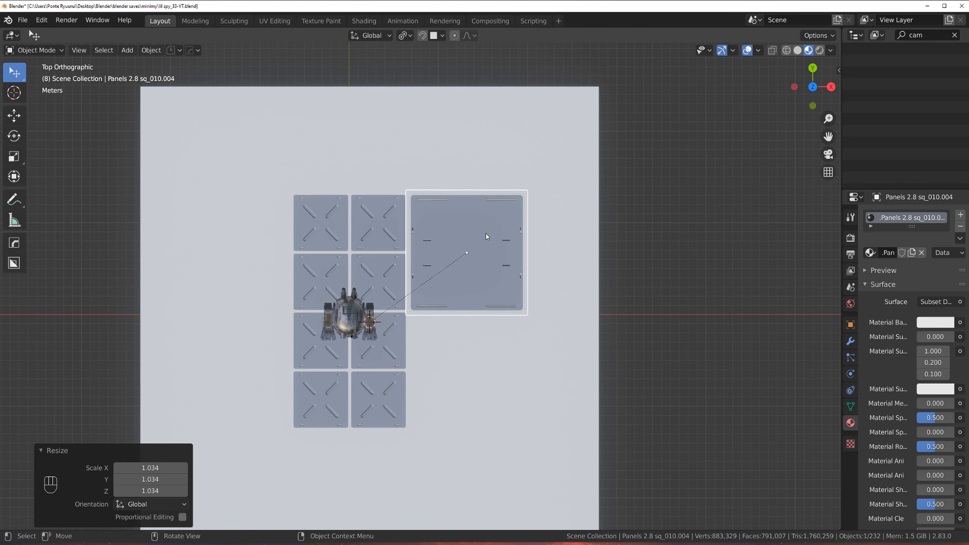
# Step: Duplicate the large decal about 13.15 m along negative Y, placing the copy beneath the first
pyautogui.hotkey('shift', 'd')
pyautogui.press('y')
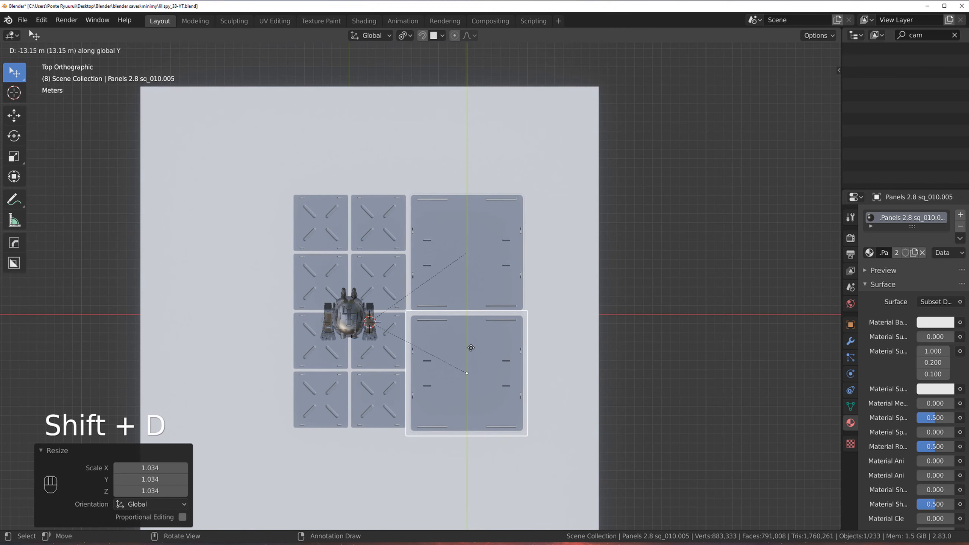
pyautogui.click(471, 348)
# Step: Select both large decals and duplicate them about 26.39 m along negative X to the left side of the floor
pyautogui.keyDown('shift'); pyautogui.click(488, 238); pyautogui.keyUp('shift')
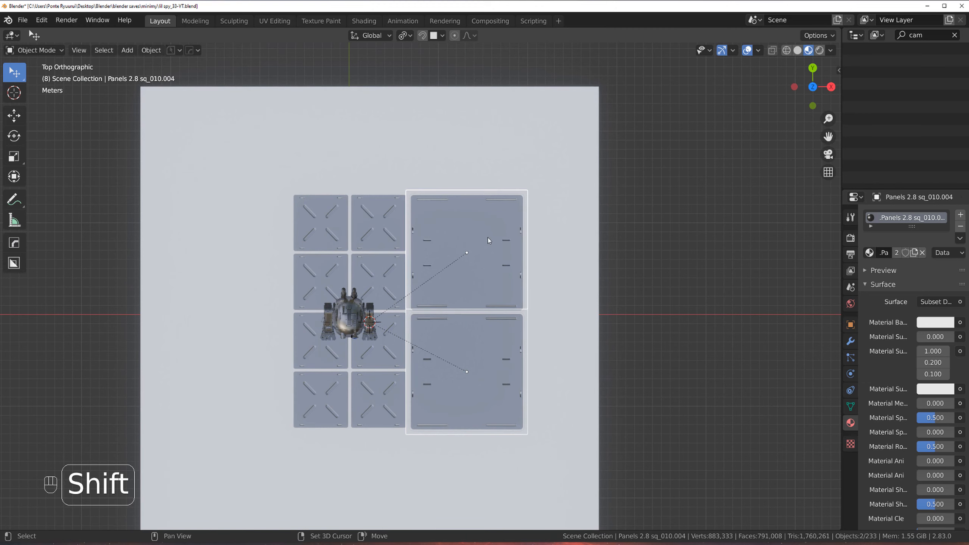
pyautogui.hotkey('shift', 'd')
pyautogui.press('x')
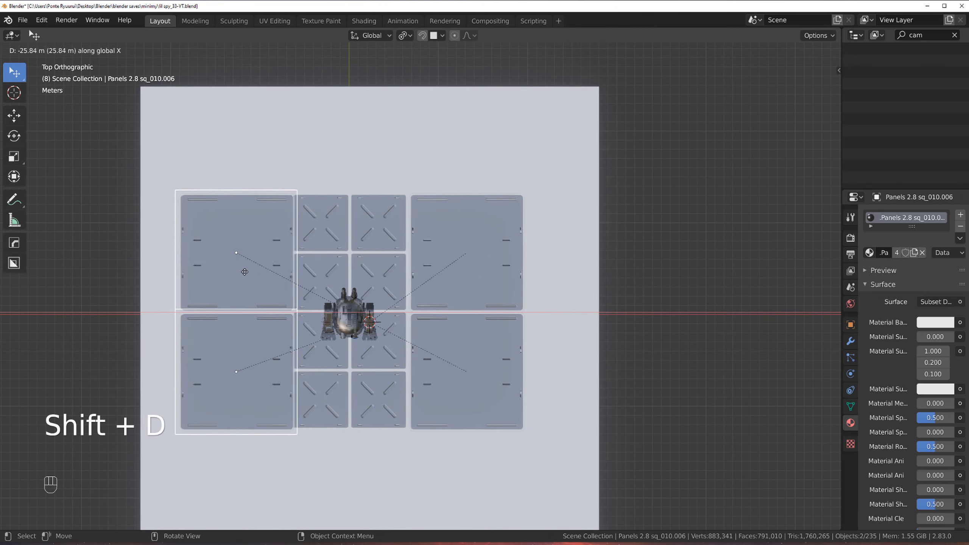
pyautogui.click(242, 272)
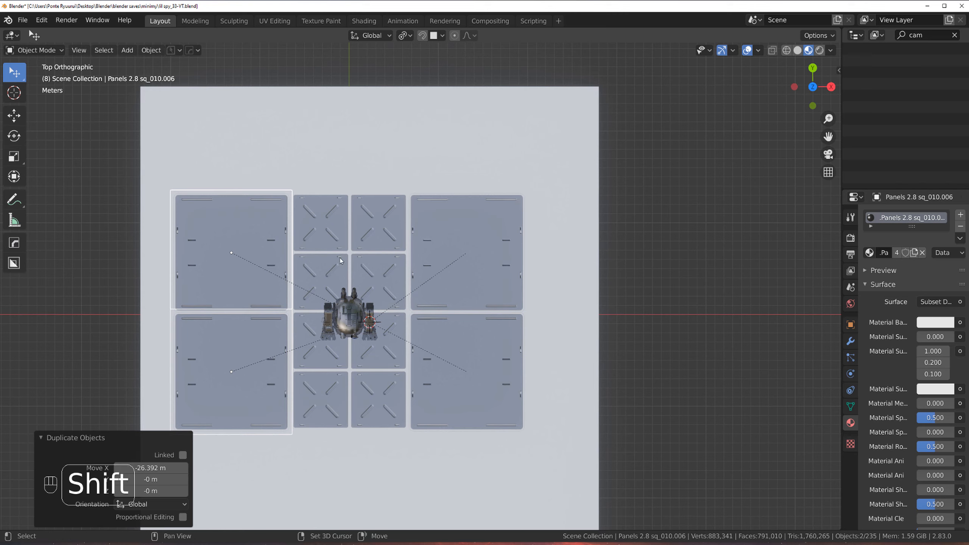
# Step: Select the four large panel decals and project them onto the floor plane
pyautogui.doubleClick(433, 261)
pyautogui.moveTo(434, 260); pyautogui.dragTo(395, 224, button='middle')
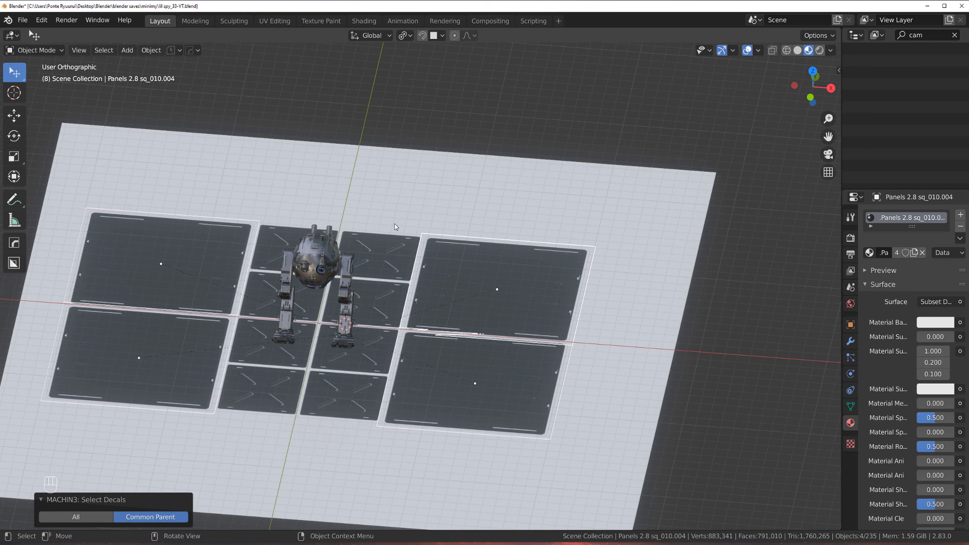
pyautogui.press('KP_5')
pyautogui.scroll(-3, 400, 222)
pyautogui.press('d')
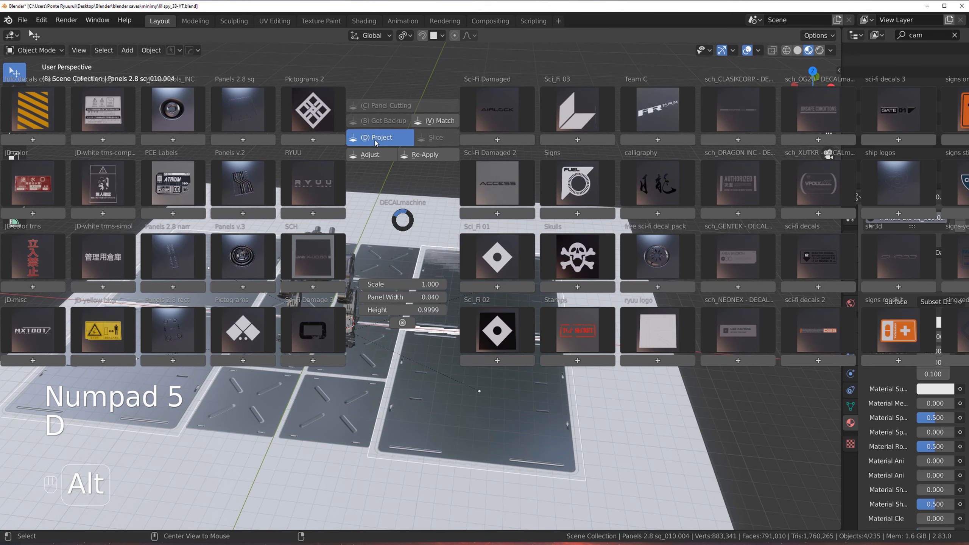
pyautogui.click(374, 138)
# Step: Select the floor plane and add a blank material to it
pyautogui.click(433, 217)
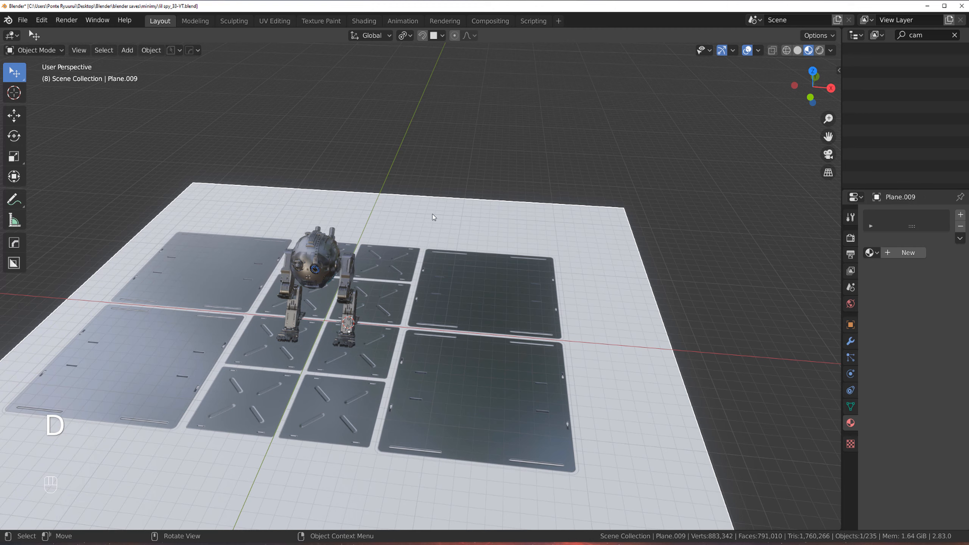
pyautogui.hotkey('alt', 'm')
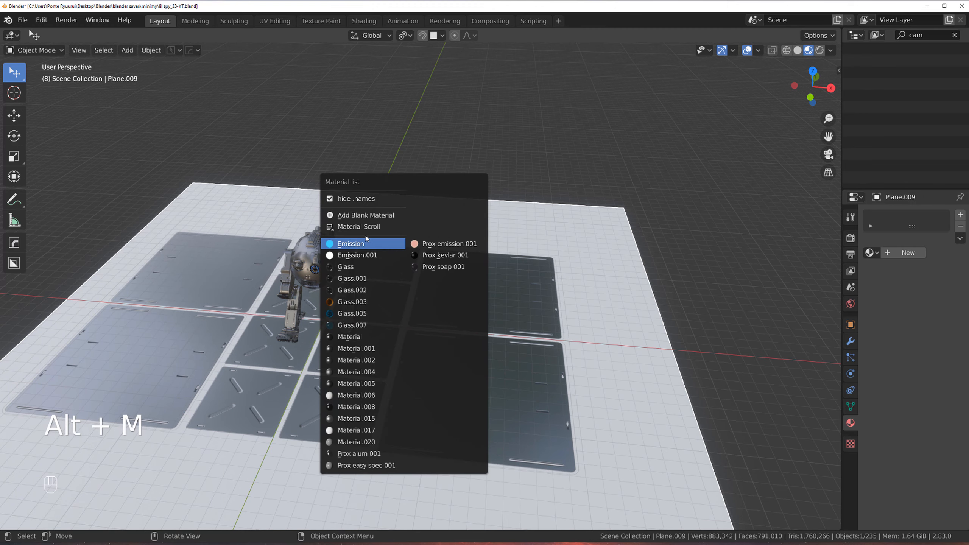
pyautogui.click(357, 216)
pyautogui.moveTo(356, 216); pyautogui.dragTo(464, 235, button='middle')
# Step: Select projected panel decals and re-apply them to the floor with DECALmachine's Re-Apply
pyautogui.keyDown('shift'); pyautogui.moveTo(427, 273); pyautogui.dragTo(420, 229, button='middle'); pyautogui.keyUp('shift')
pyautogui.scroll(4, 451, 220)
pyautogui.click(480, 241)
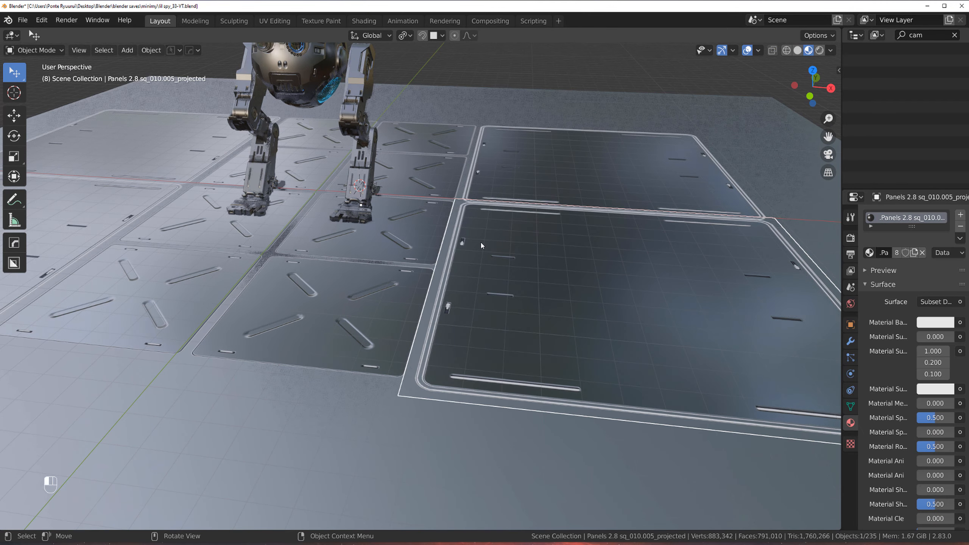
pyautogui.press('d')
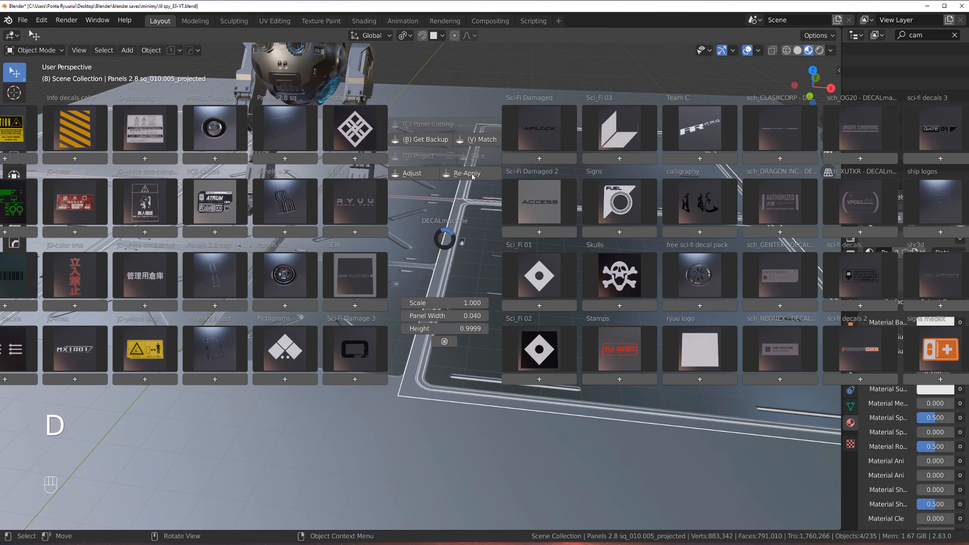
pyautogui.click(426, 265)
pyautogui.click(413, 269)
pyautogui.press('d')
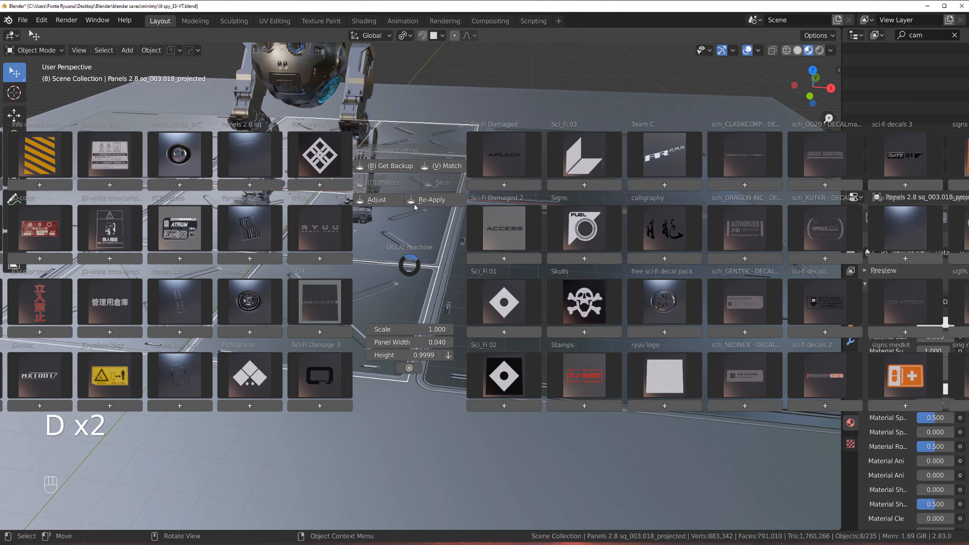
pyautogui.click(437, 203)
pyautogui.moveTo(403, 234); pyautogui.dragTo(584, 233, button='middle')
pyautogui.scroll(-3, 351, 274)
pyautogui.click(671, 200)
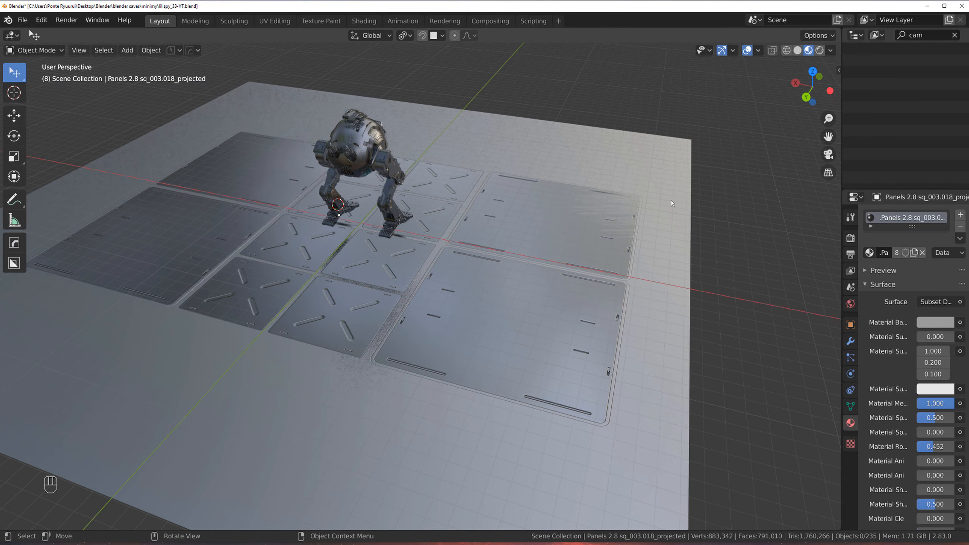
# Step: Select a large projected decal and tweak it with Adjust Decals
pyautogui.scroll(4, 465, 249)
pyautogui.moveTo(445, 245); pyautogui.dragTo(426, 222, button='middle')
pyautogui.scroll(-4, 465, 248)
pyautogui.scroll(3, 427, 222)
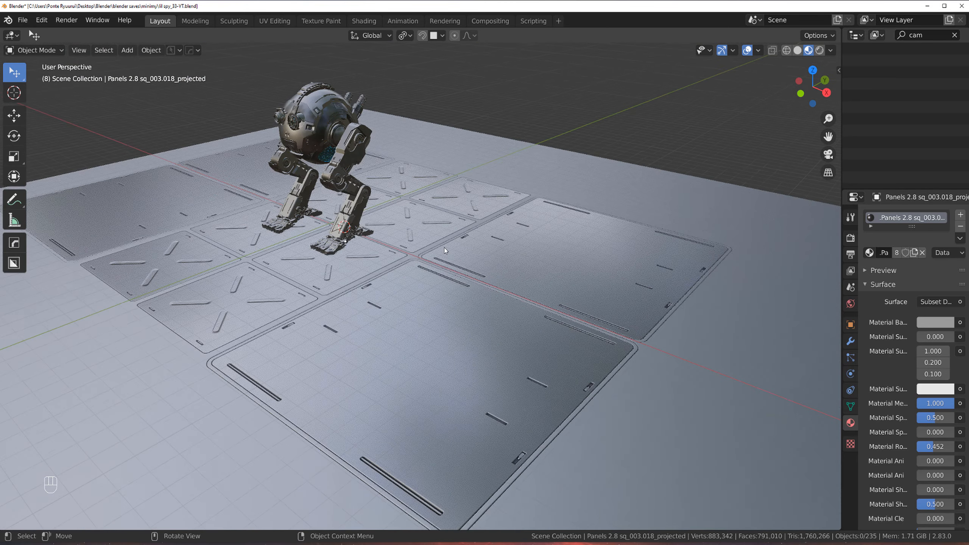
pyautogui.click(496, 271)
pyautogui.click(440, 263)
pyautogui.press('d')
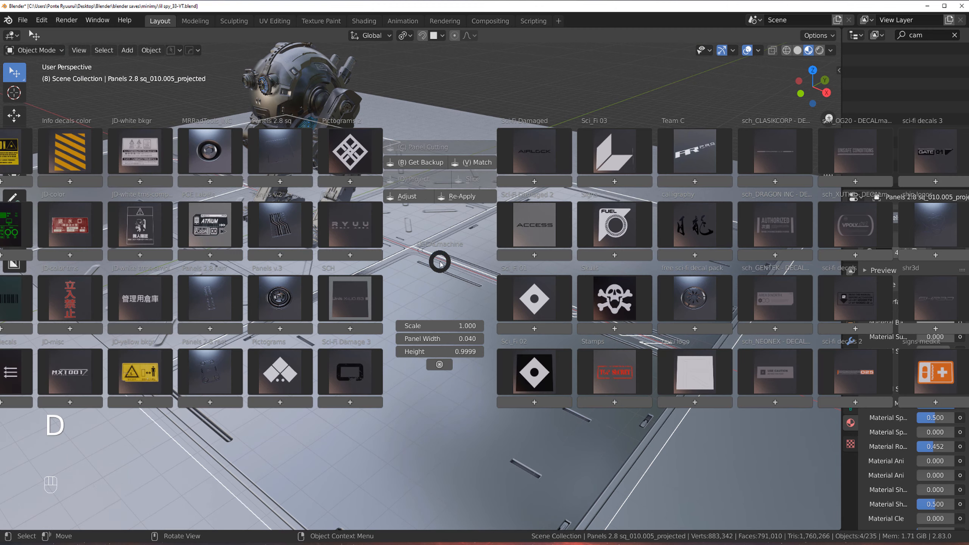
pyautogui.click(422, 196)
pyautogui.keyDown('shift'); pyautogui.scroll(3, 423, 196); pyautogui.keyUp('shift')
pyautogui.click(424, 196)
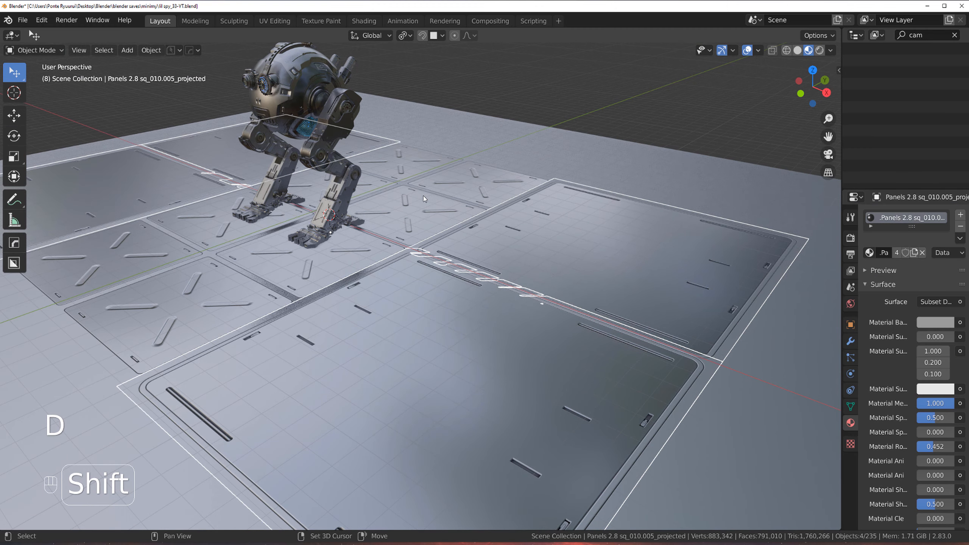
# Step: Deselect everything and add a mesh circle with 100 vertices
pyautogui.scroll(-4, 460, 203)
pyautogui.scroll(3, 459, 200)
pyautogui.moveTo(445, 199); pyautogui.dragTo(444, 176, button='middle')
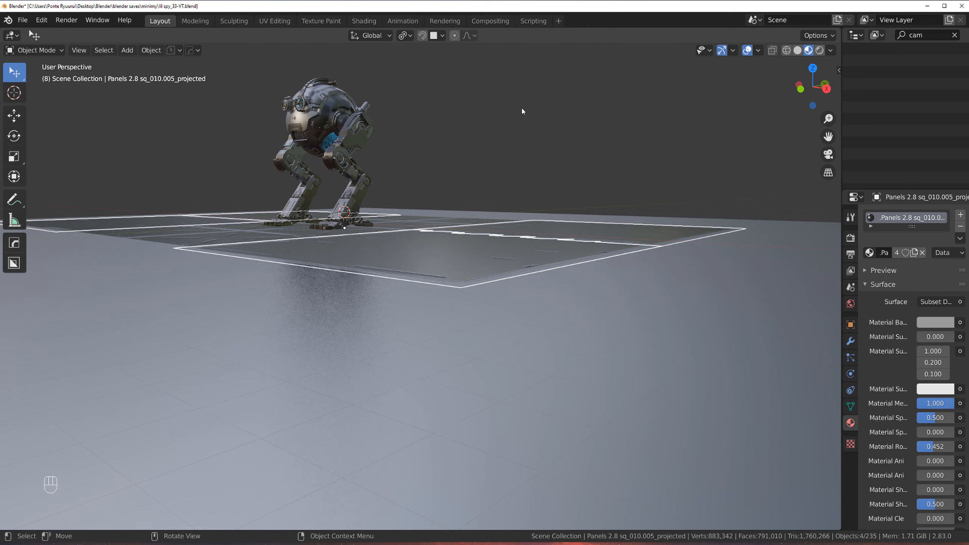
pyautogui.click(521, 107)
pyautogui.scroll(-3, 377, 172)
pyautogui.moveTo(378, 175); pyautogui.dragTo(452, 237, button='middle')
pyautogui.hotkey('shift', 'a')
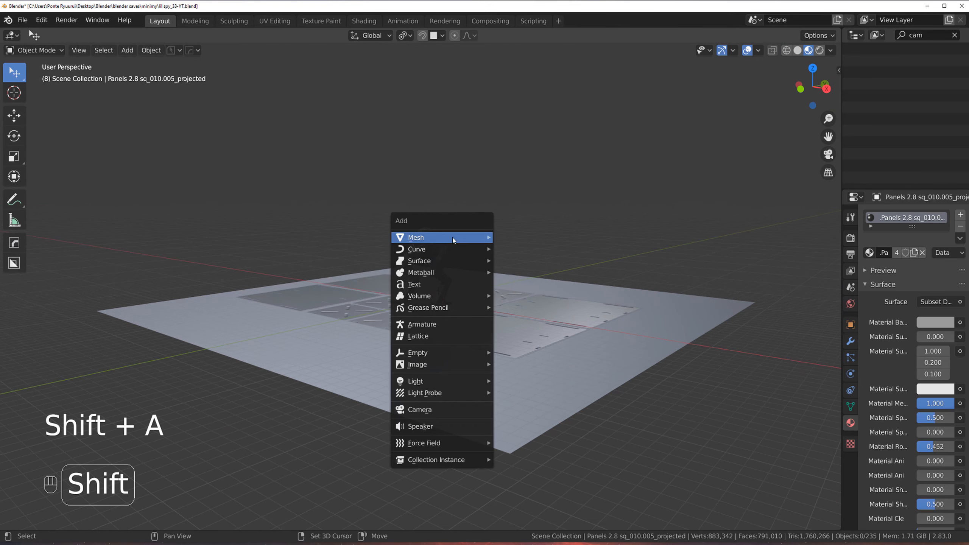
pyautogui.moveTo(453, 238)
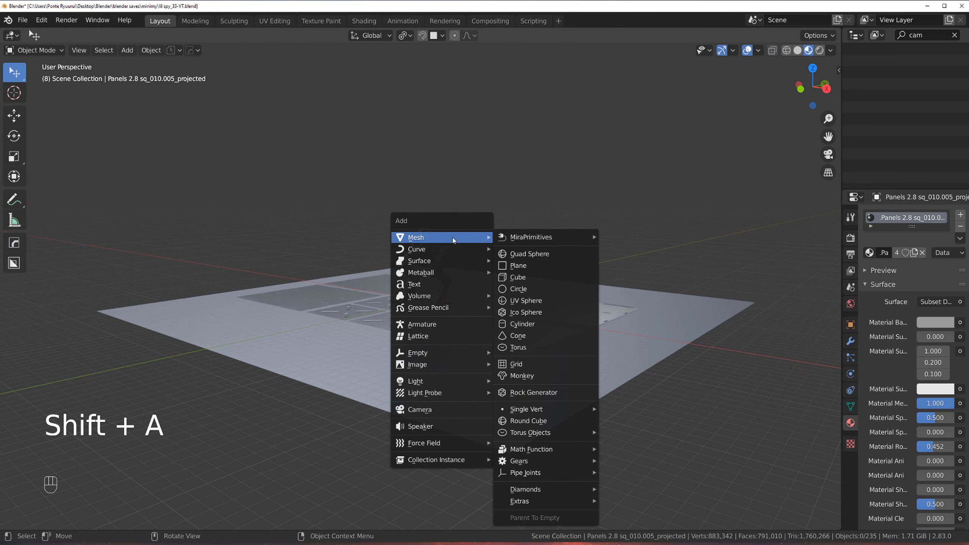
pyautogui.click(523, 289)
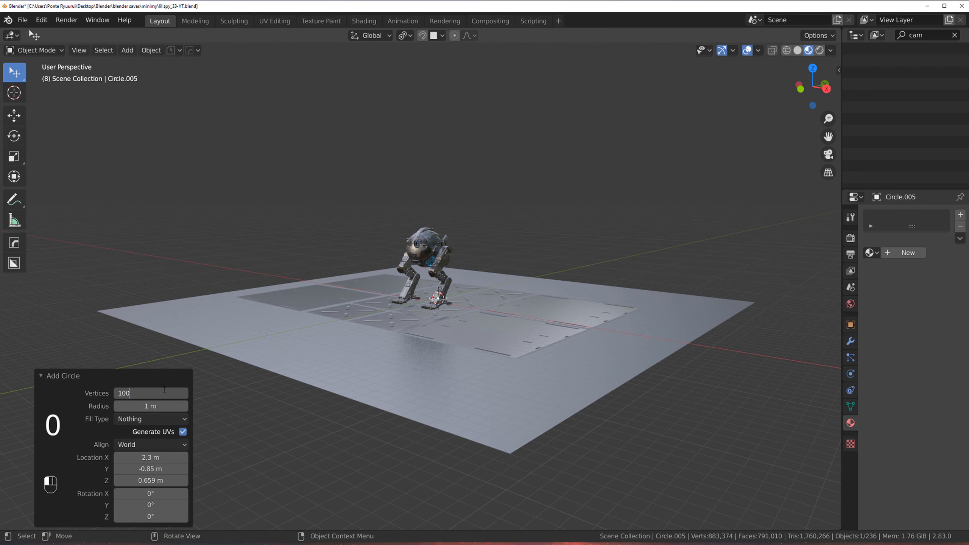
pyautogui.press('Return')
# Step: Scale the circle into a large ring surrounding the floor plane, about 66 times its original size
pyautogui.press('s')
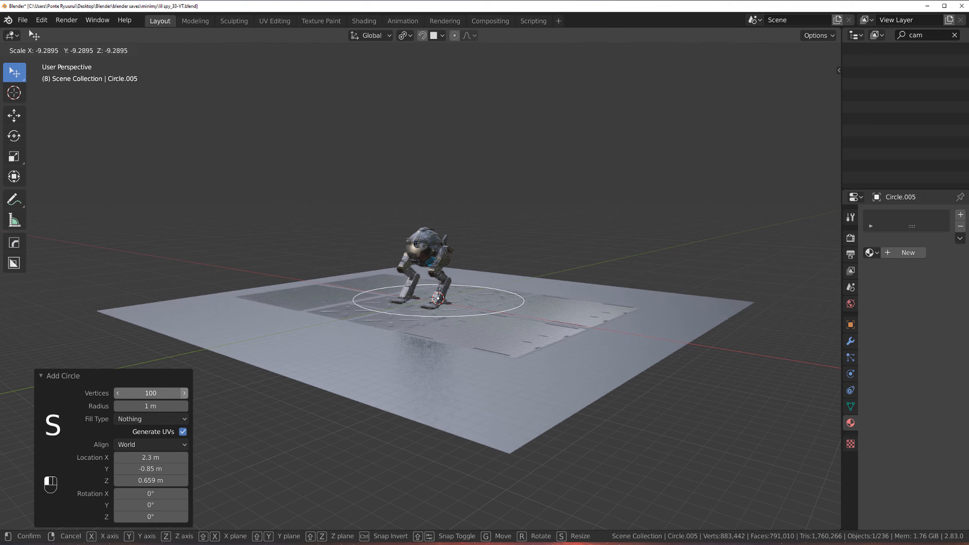
pyautogui.click(487, 336)
pyautogui.scroll(-3, 484, 344)
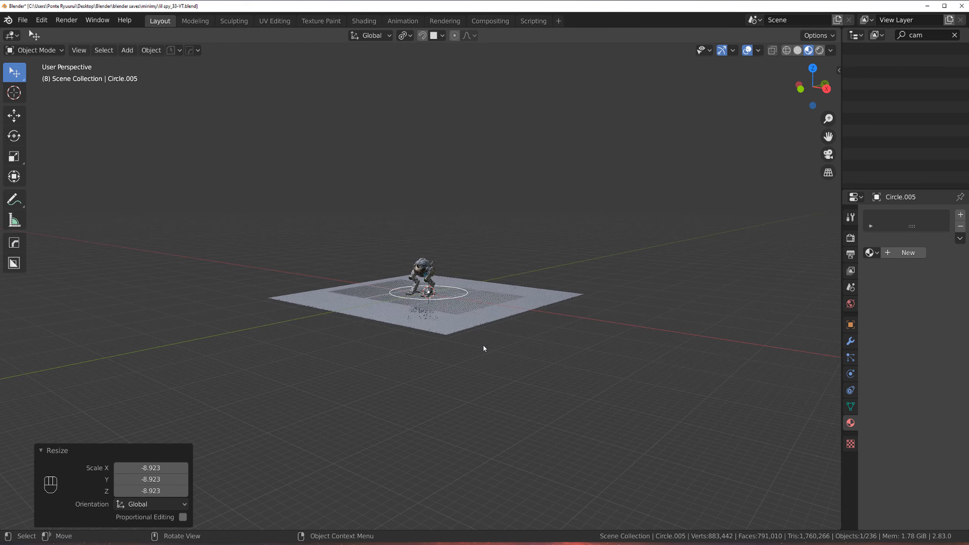
pyautogui.moveTo(483, 344); pyautogui.dragTo(507, 334, button='middle')
pyautogui.press('s')
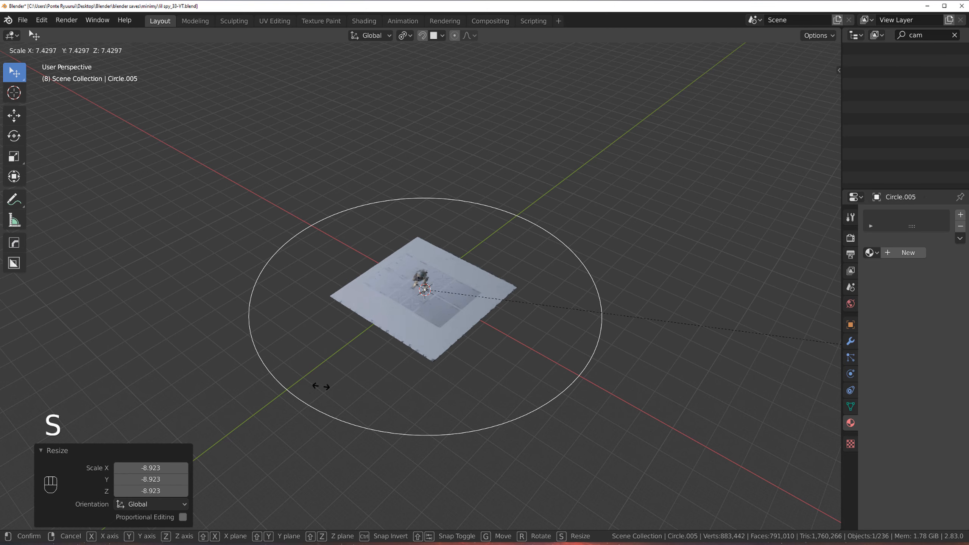
pyautogui.click(343, 378)
# Step: Inspect the circle in Edit Mode, then review the render and object properties
pyautogui.press('Tab')
pyautogui.moveTo(402, 270); pyautogui.dragTo(420, 205, button='middle')
pyautogui.moveTo(397, 185); pyautogui.dragTo(496, 238, button='middle')
pyautogui.scroll(2, 429, 179)
pyautogui.scroll(1, 452, 226)
pyautogui.press('Tab')
pyautogui.scroll(-1, 470, 235)
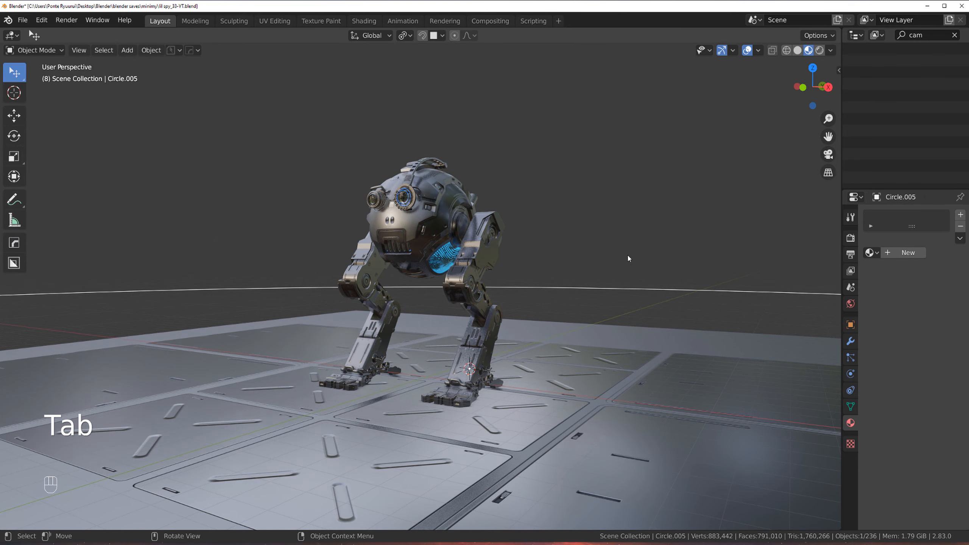
pyautogui.click(851, 237)
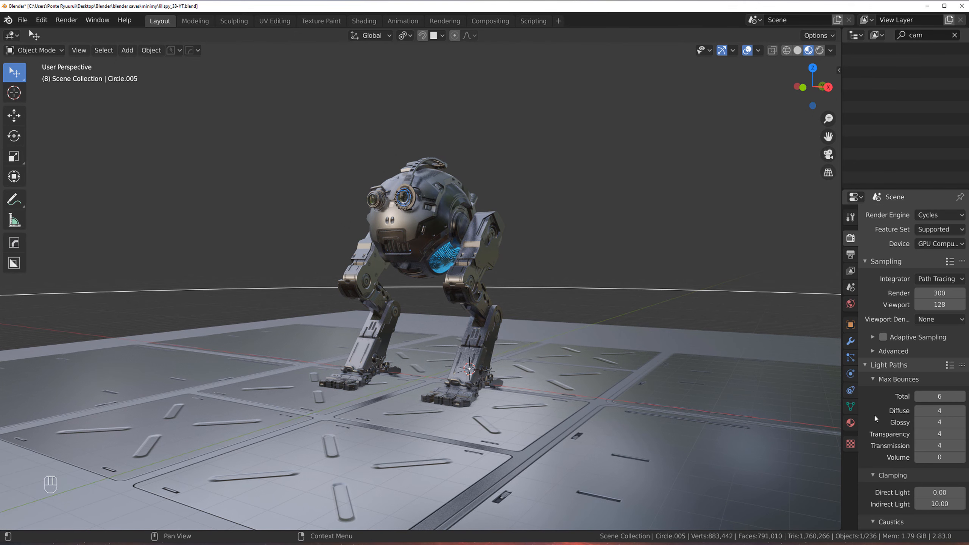
pyautogui.click(850, 325)
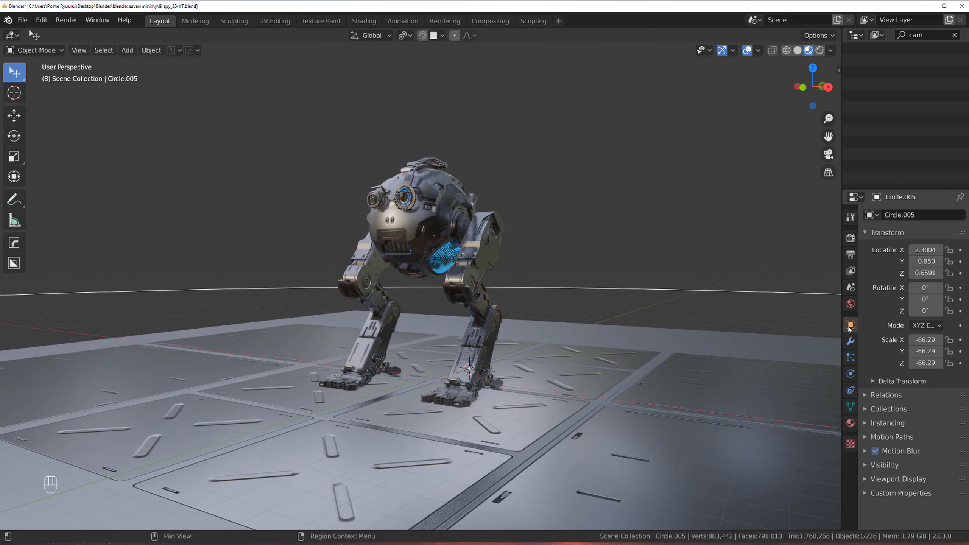
# Step: Browse through the circle's collapsed object property panels
pyautogui.click(866, 399)
pyautogui.click(866, 399)
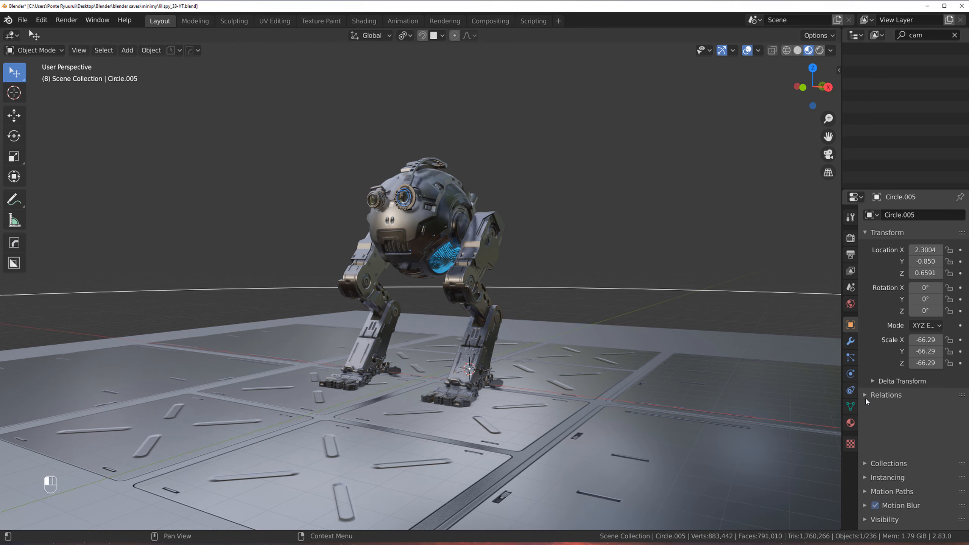
pyautogui.click(866, 421)
pyautogui.click(866, 422)
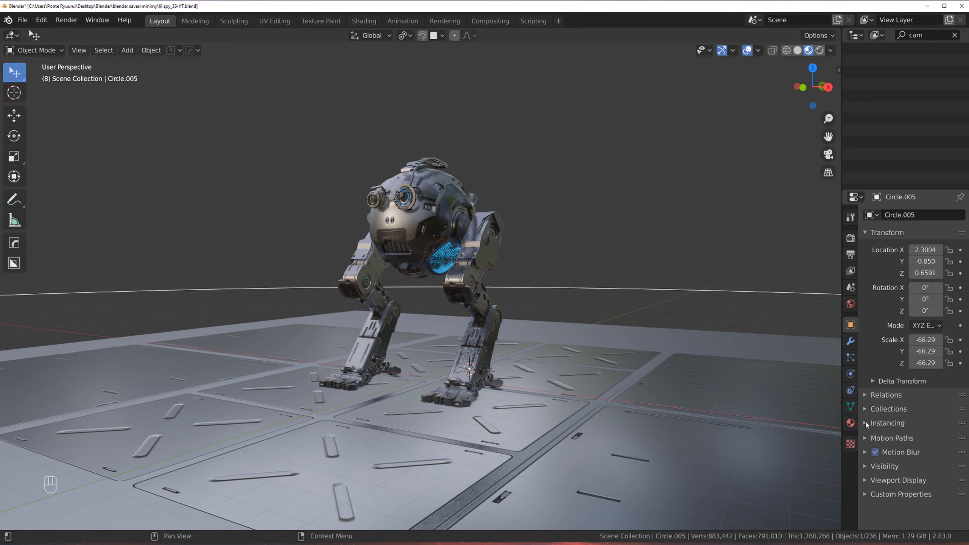
pyautogui.click(869, 438)
pyautogui.click(866, 438)
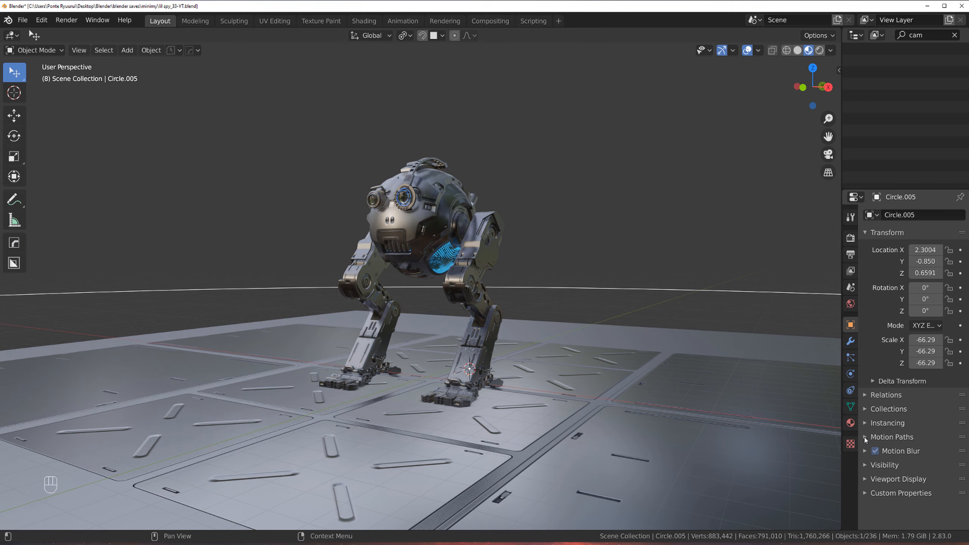
# Step: Open the render settings, expand Film, and turn off Transparent
pyautogui.click(851, 238)
pyautogui.scroll(-10, 872, 390)
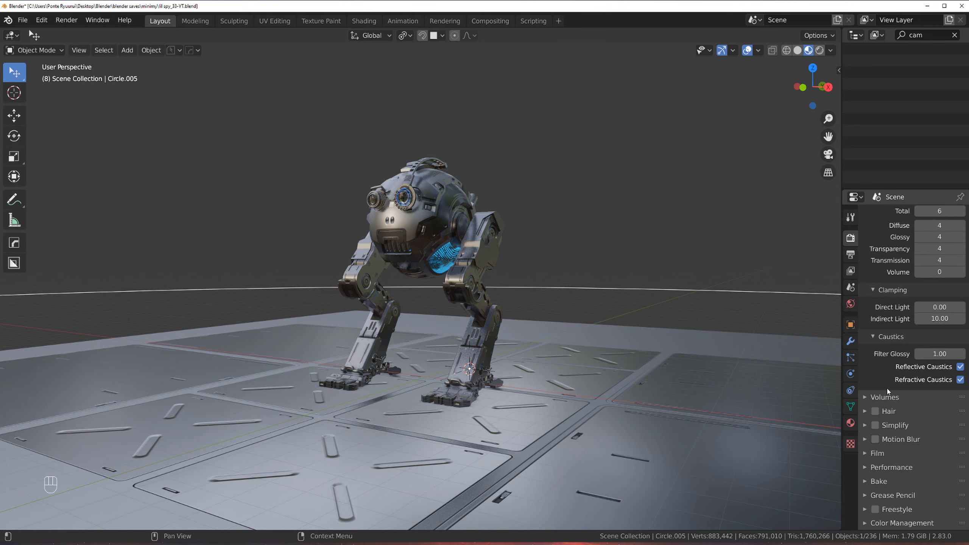
pyautogui.click(874, 453)
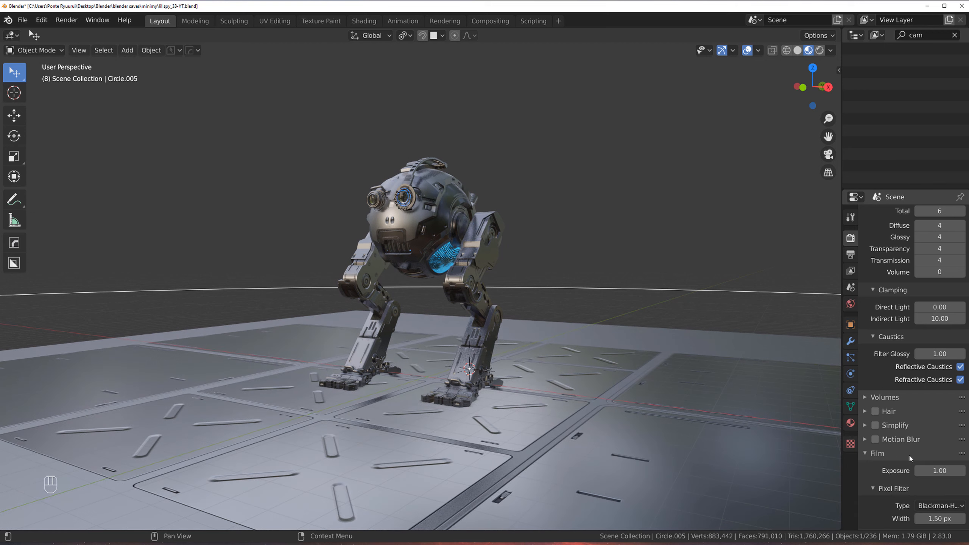
pyautogui.scroll(-4, 908, 454)
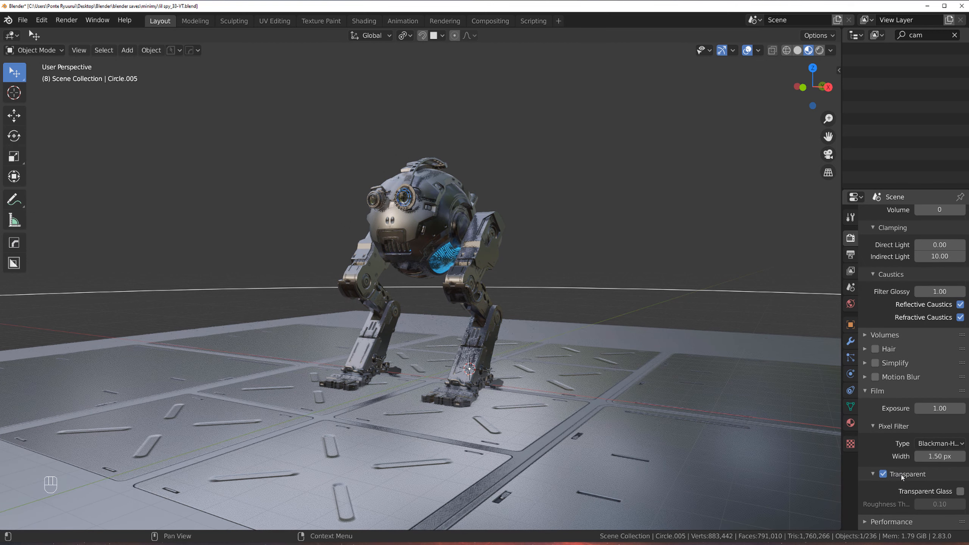
pyautogui.click(886, 474)
# Step: Switch the viewport to rendered shading
pyautogui.scroll(-2, 595, 363)
pyautogui.scroll(-2, 593, 360)
pyautogui.moveTo(608, 296); pyautogui.dragTo(626, 298, button='middle')
pyautogui.click(821, 50)
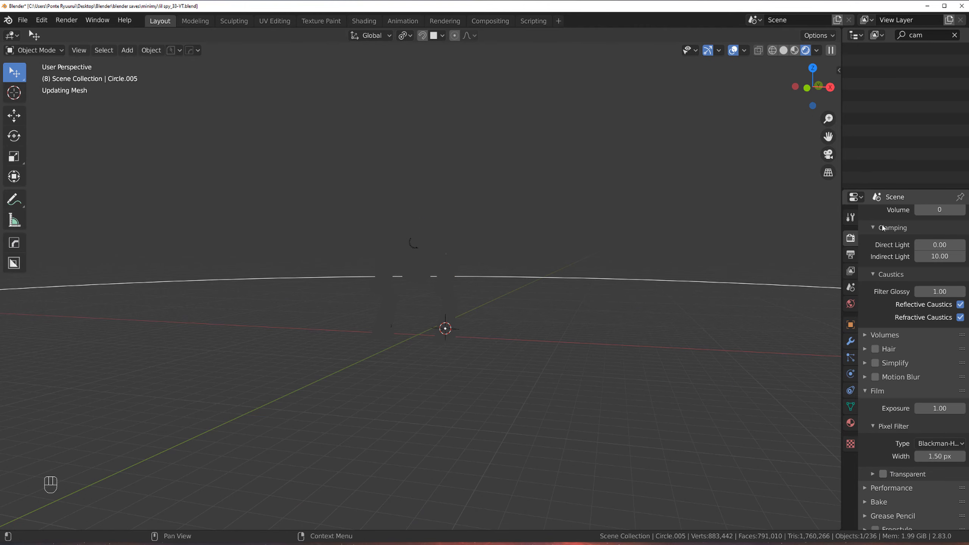
# Step: Change the render engine from Cycles to Eevee and orbit around the robot
pyautogui.scroll(5, 927, 245)
pyautogui.scroll(5, 927, 245)
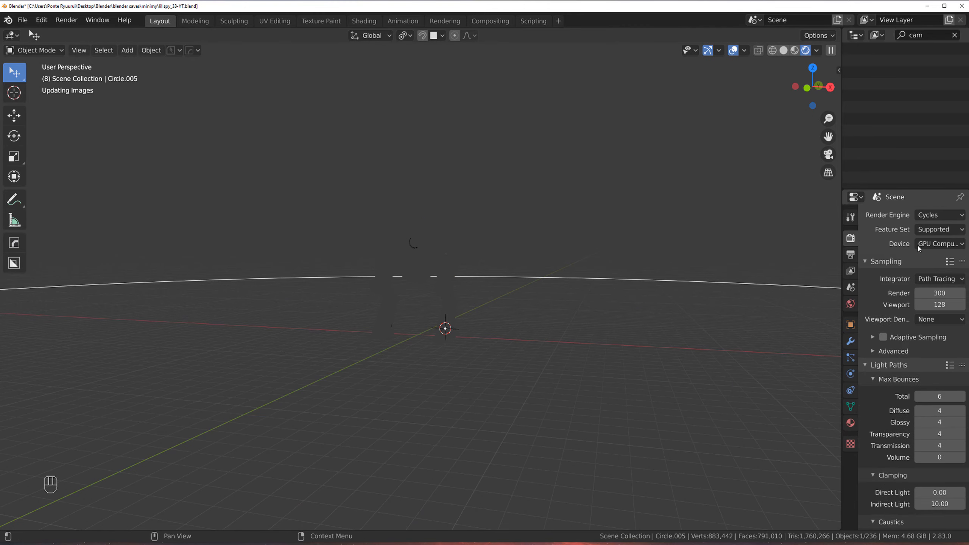
pyautogui.click(923, 216)
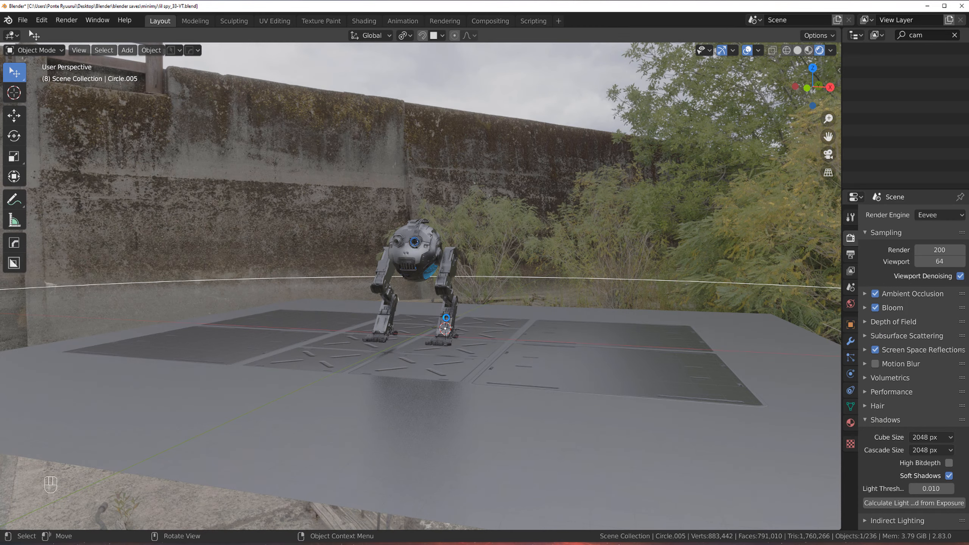
pyautogui.scroll(2, 450, 321)
pyautogui.moveTo(454, 323); pyautogui.dragTo(630, 315, button='middle')
pyautogui.moveTo(518, 205); pyautogui.dragTo(420, 210, button='middle')
pyautogui.scroll(3, 393, 214)
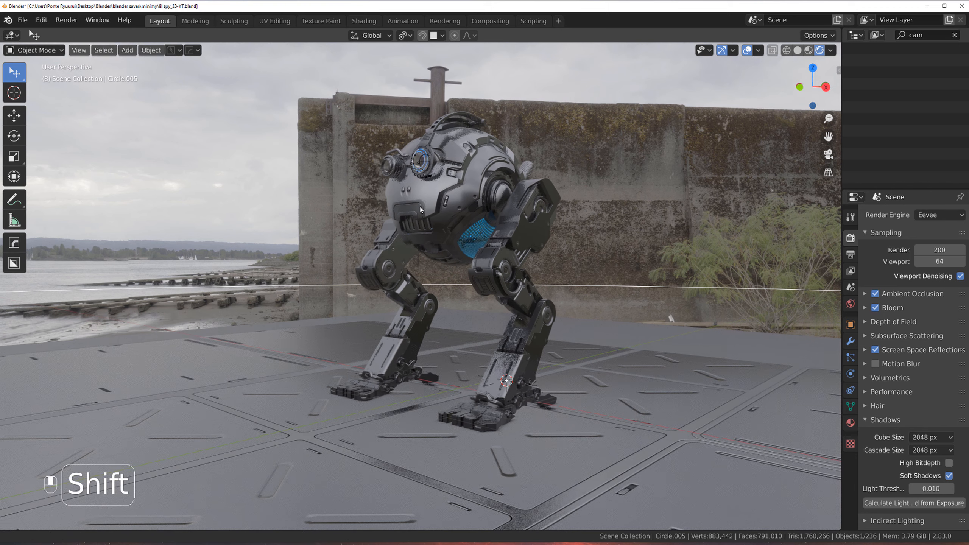
# Step: Rotate the world's HDRI background by adjusting the Mapping node rotation in the world shader editor
pyautogui.scroll(-3, 527, 336)
pyautogui.scroll(2, 533, 302)
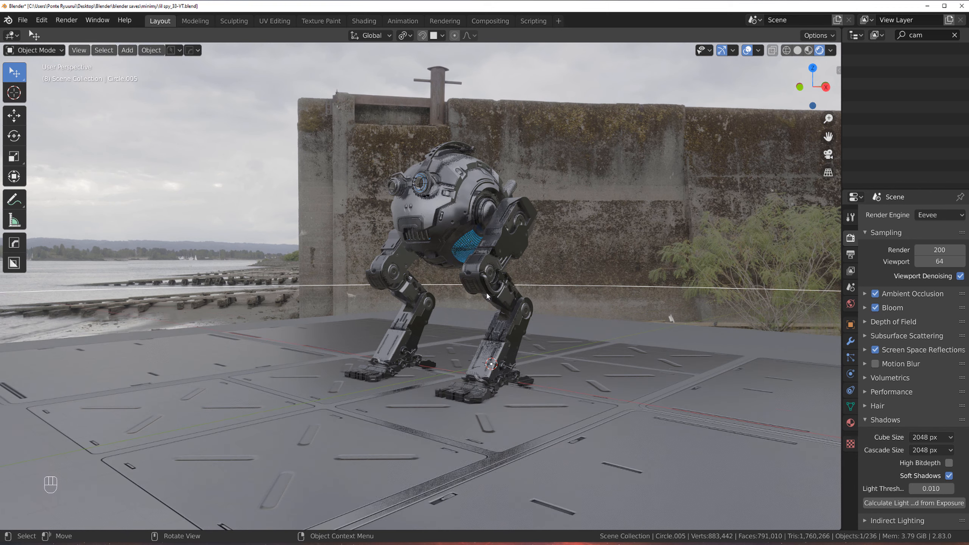
pyautogui.moveTo(0, 183); pyautogui.dragTo(577, 291)
pyautogui.scroll(-5, 400, 363)
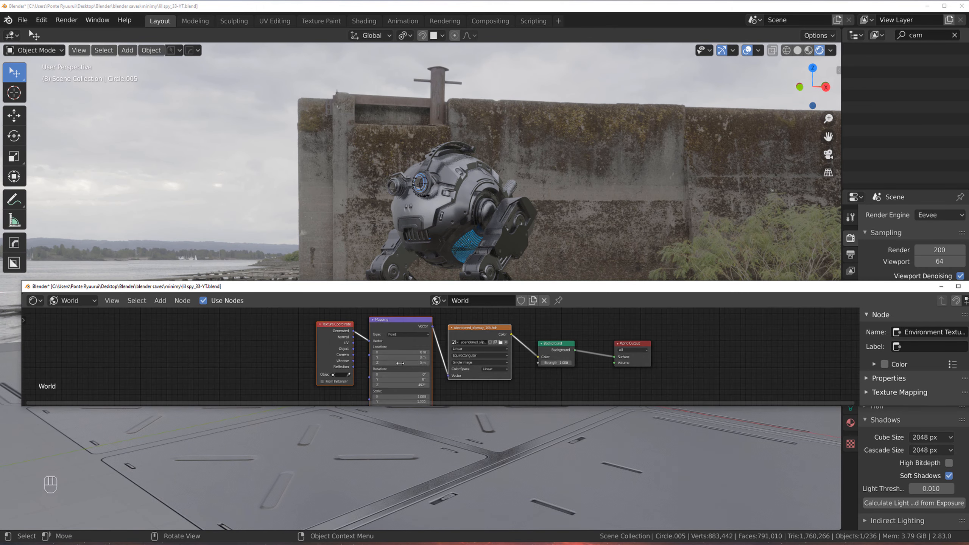
pyautogui.moveTo(399, 385); pyautogui.dragTo(434, 384)
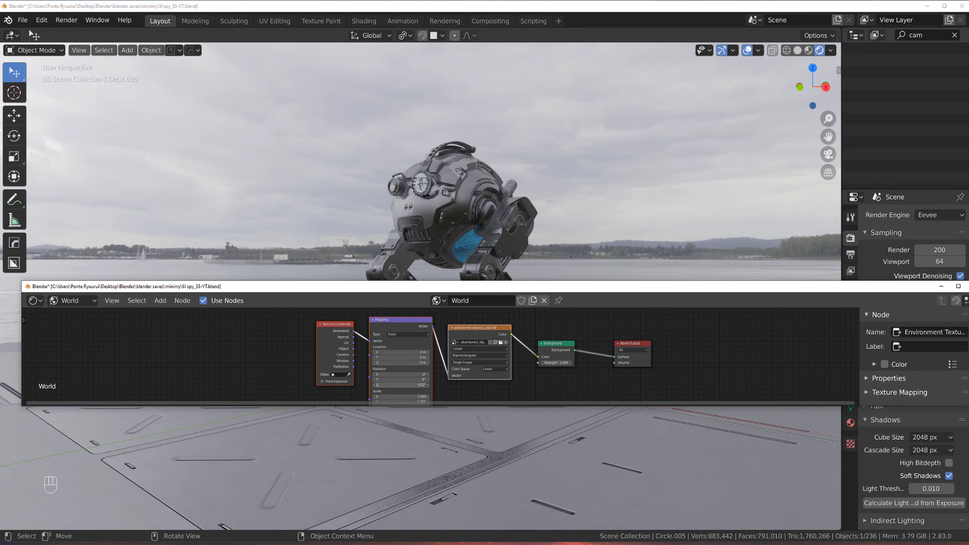
pyautogui.moveTo(420, 289); pyautogui.dragTo(399, 402)
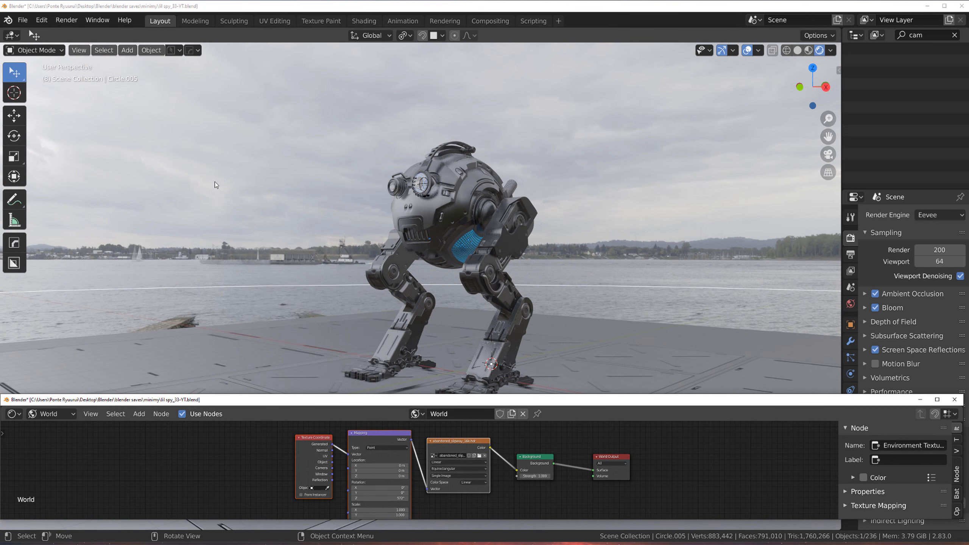
pyautogui.moveTo(379, 498)
pyautogui.mouseDown()
pyautogui.moveTo(393, 496)
pyautogui.moveTo(378, 486)
pyautogui.mouseUp()
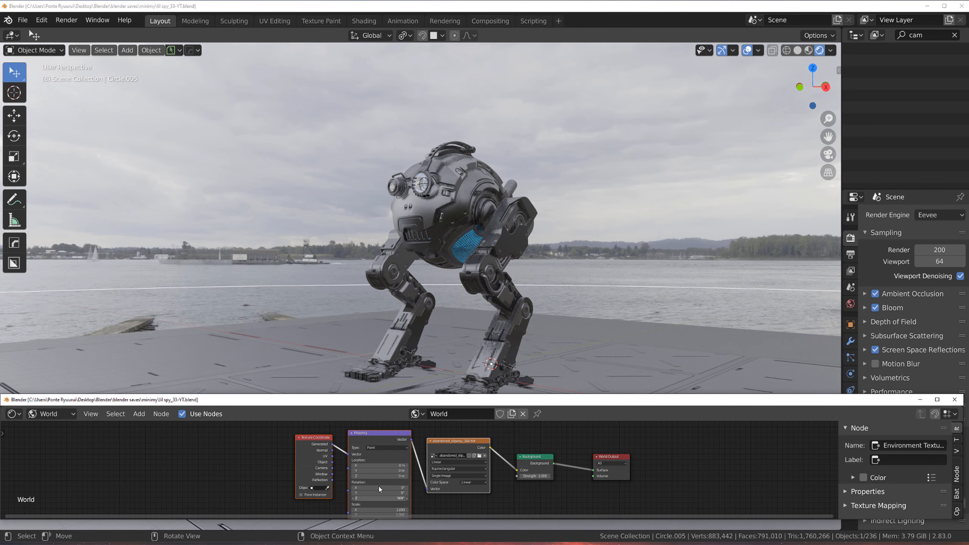
pyautogui.moveTo(647, 398); pyautogui.dragTo(0, 245)
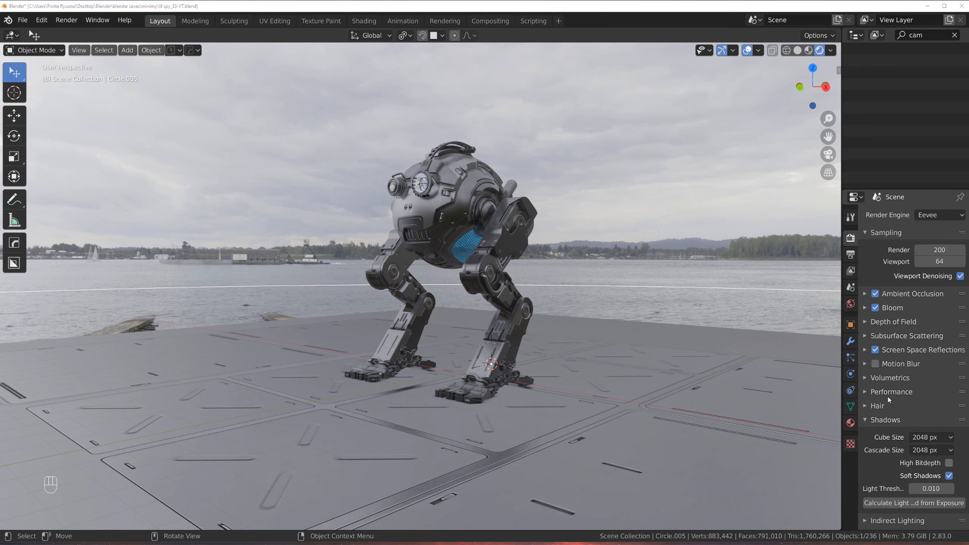
# Step: Enable Transparent in the Eevee Film render settings
pyautogui.scroll(-4, 888, 400)
pyautogui.click(877, 467)
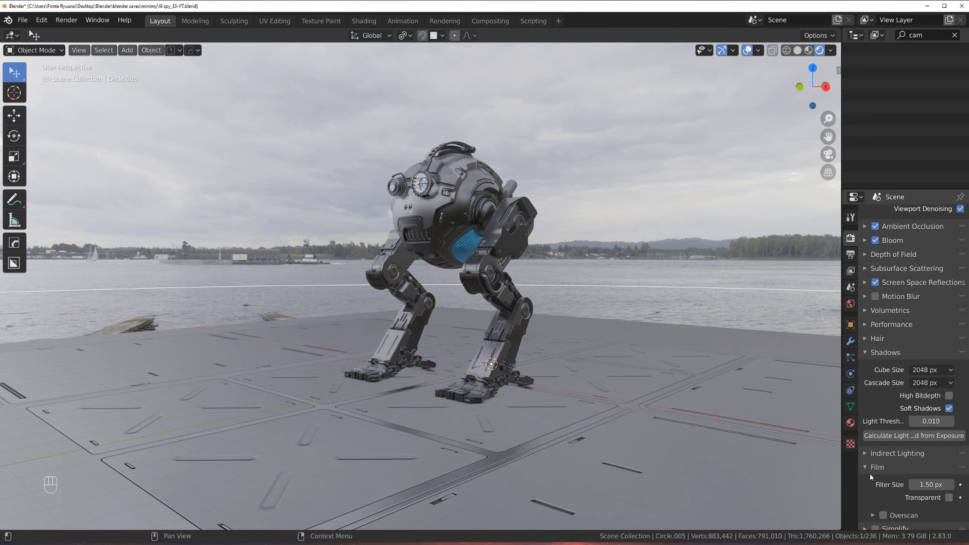
pyautogui.click(949, 497)
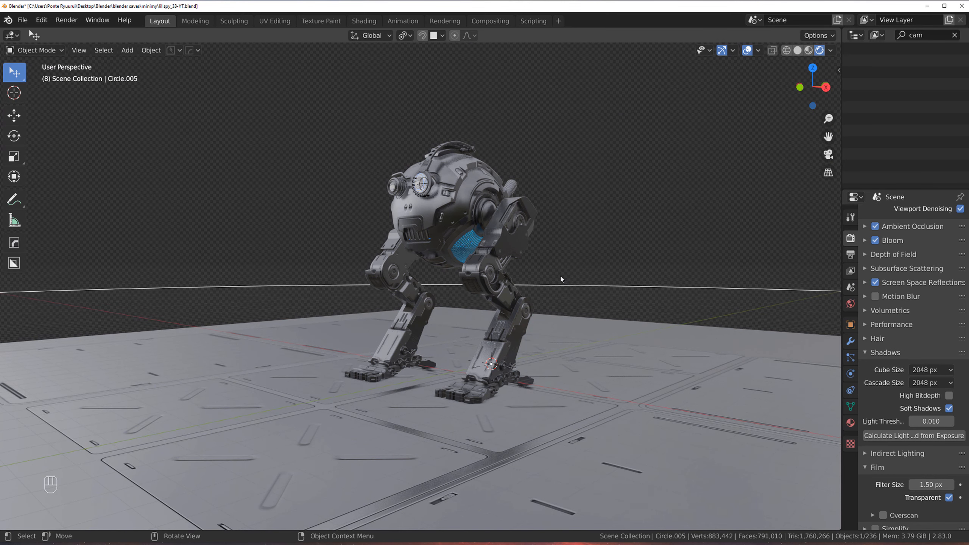
# Step: Select the robot, look through the scene camera, and set the camera's focal length to 135 mm
pyautogui.click(563, 261)
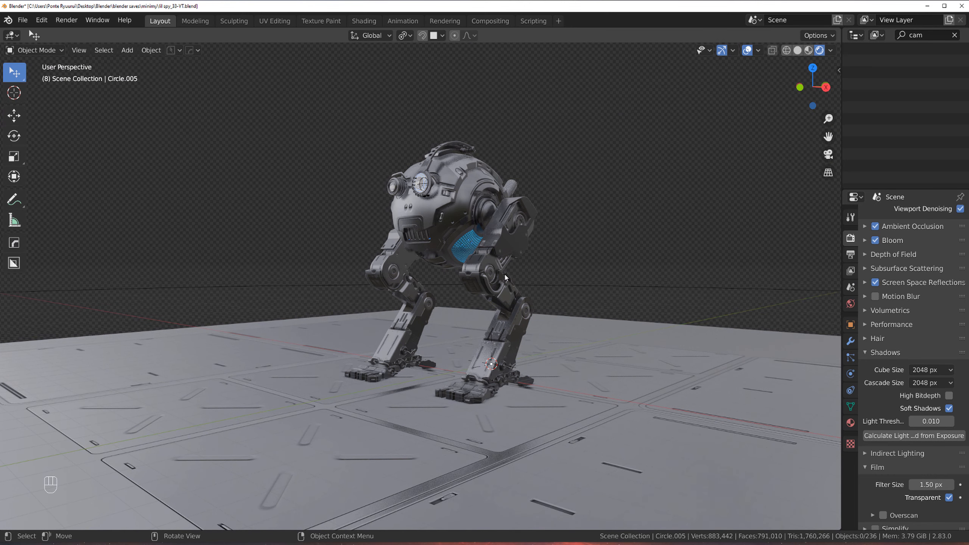
pyautogui.click(437, 216)
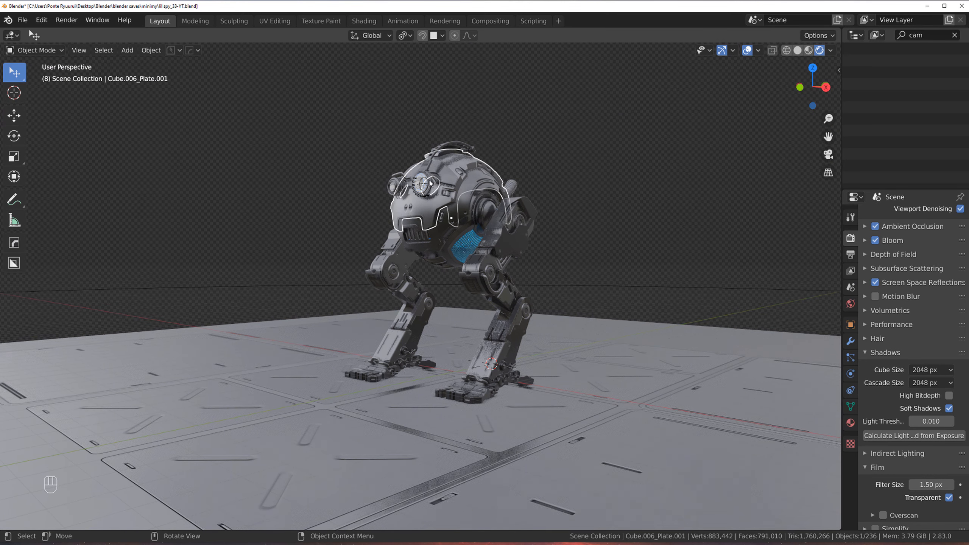
pyautogui.press('pagedown')
pyautogui.click(295, 81)
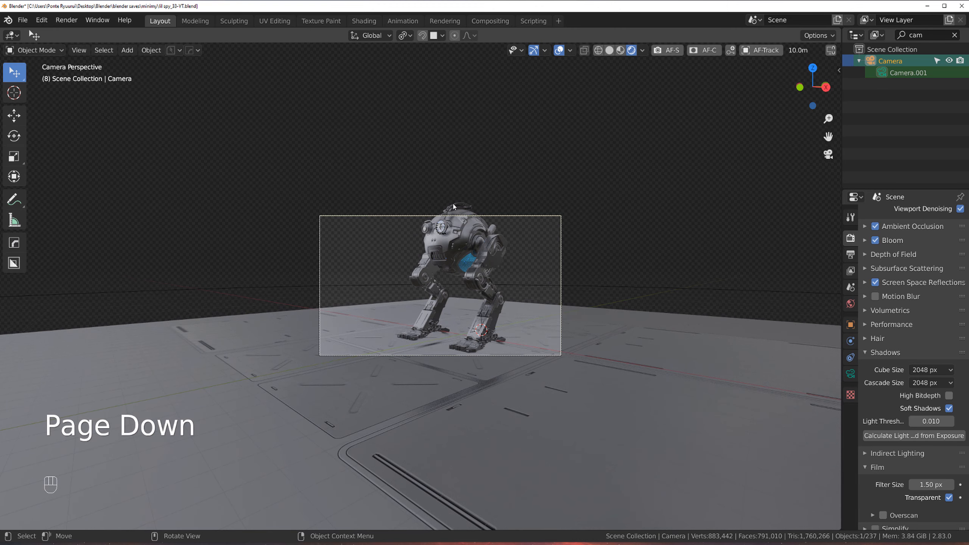
pyautogui.scroll(5, 458, 218)
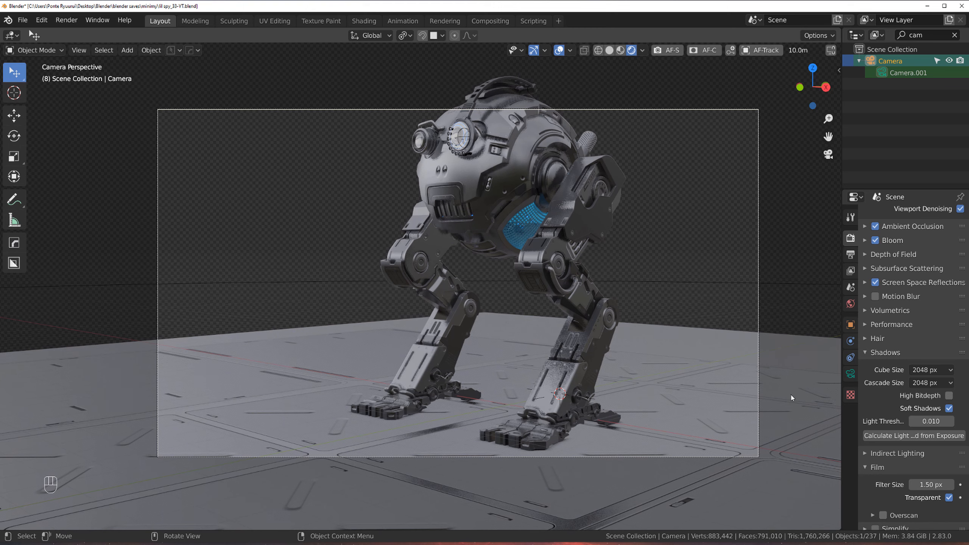
pyautogui.click(851, 374)
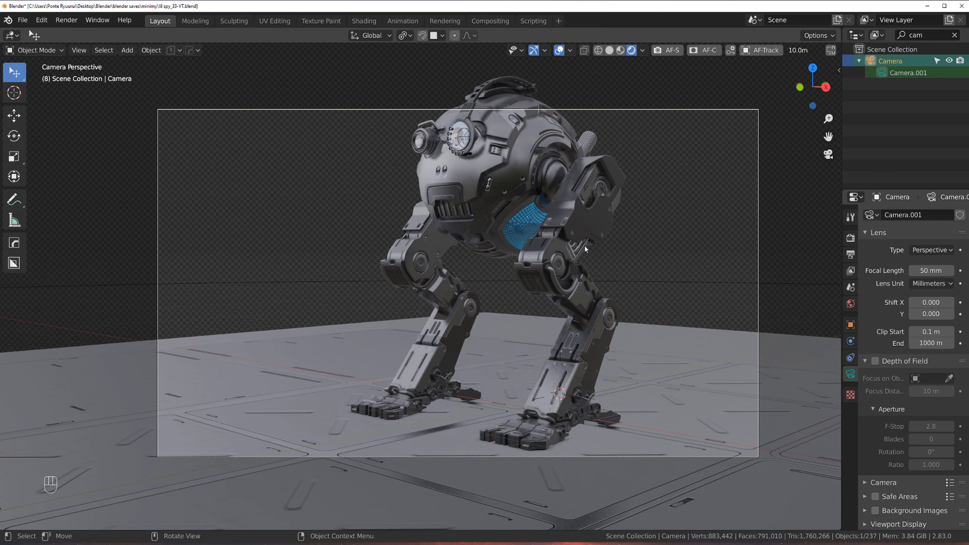
pyautogui.press('ctrl')
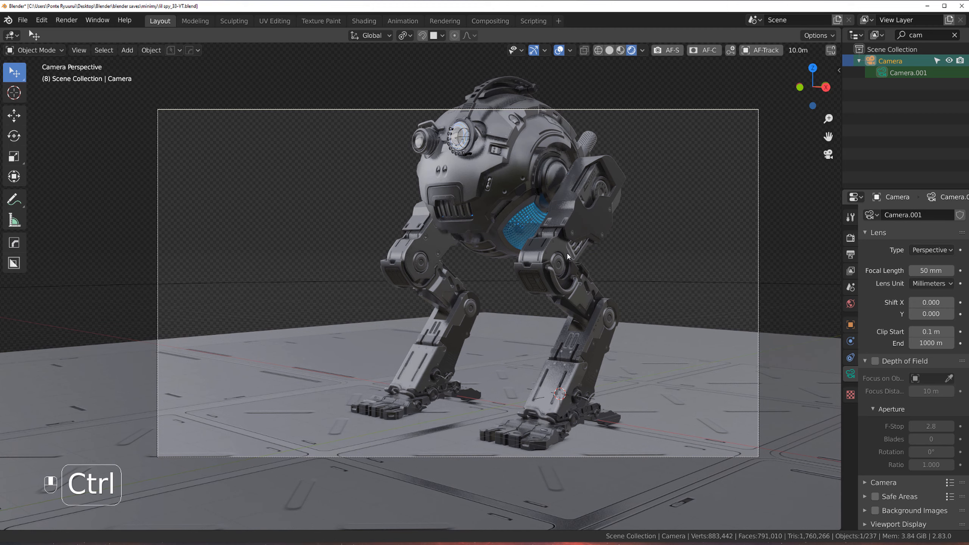
pyautogui.moveTo(567, 257)
pyautogui.keyDown('ctrl'); pyautogui.mouseDown(button='middle')
pyautogui.moveTo(565, 271)
pyautogui.moveTo(559, 258)
pyautogui.mouseUp(button='middle'); pyautogui.keyUp('ctrl')
pyautogui.moveTo(931, 271); pyautogui.dragTo(932, 270)
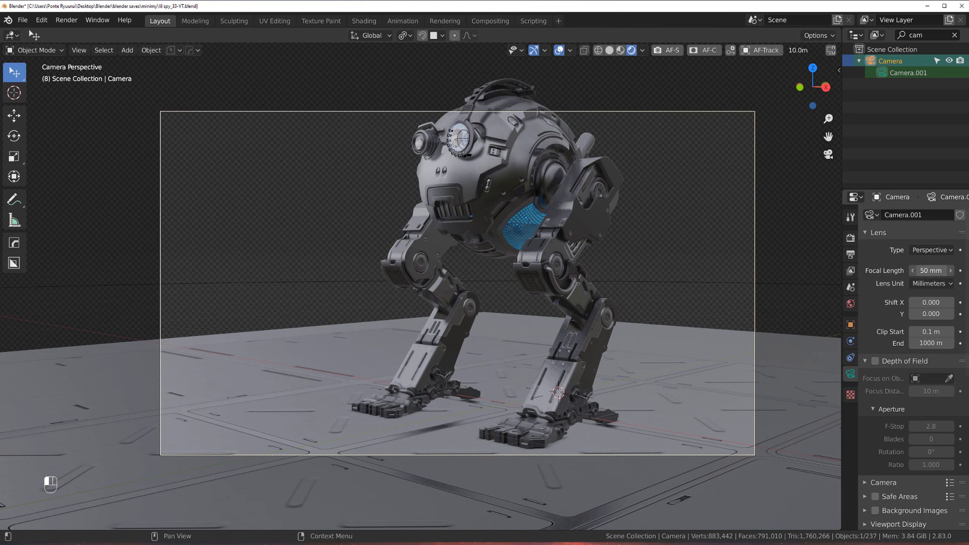
pyautogui.click(932, 271)
pyautogui.click(932, 270)
pyautogui.hotkey('ctrl', 'a')
pyautogui.write('1')
pyautogui.press('Return')
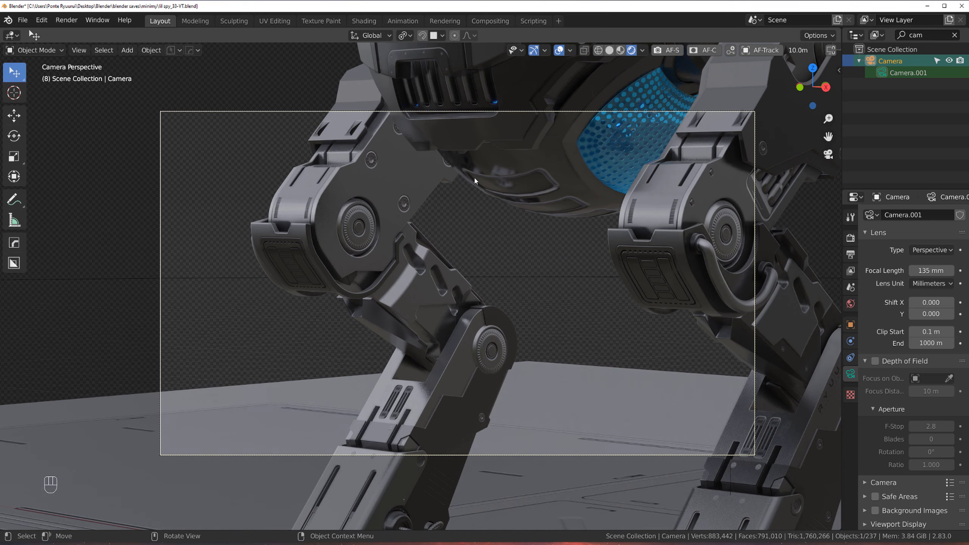
# Step: Enable Lock Camera to View and reposition the camera to frame the whole robot
pyautogui.keyDown('ctrl'); pyautogui.moveTo(475, 179); pyautogui.dragTo(502, 199, button='middle'); pyautogui.keyUp('ctrl')
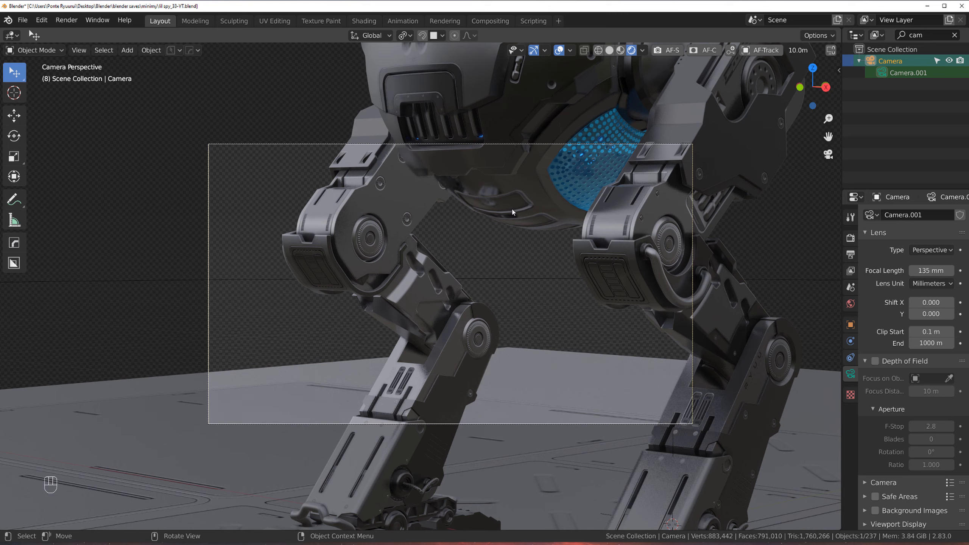
pyautogui.press('pagedown')
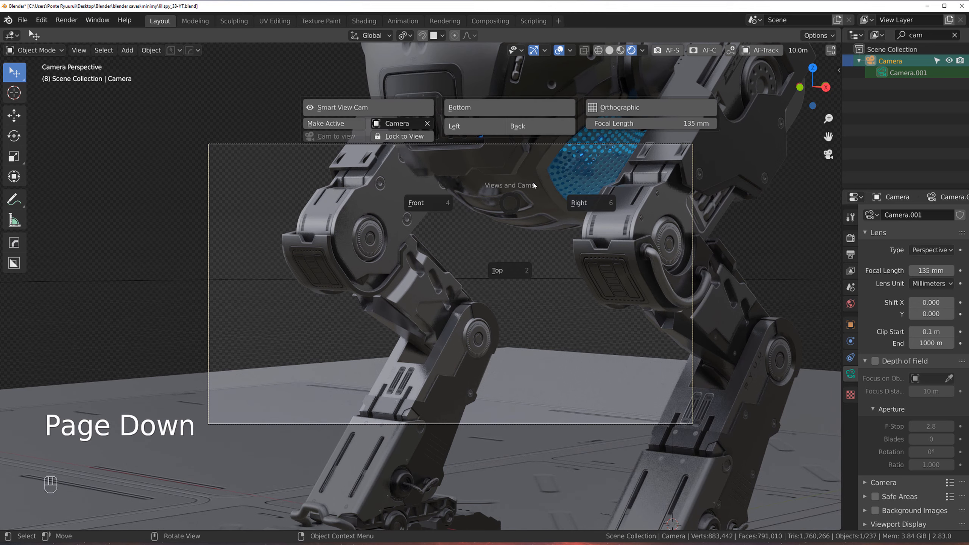
pyautogui.click(388, 138)
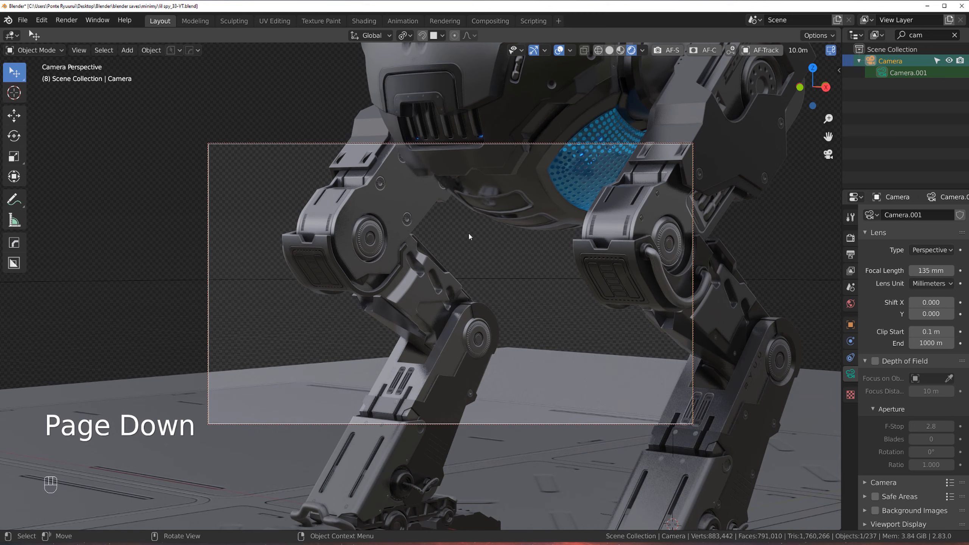
pyautogui.keyDown('ctrl'); pyautogui.moveTo(468, 232); pyautogui.dragTo(558, 383, button='middle'); pyautogui.keyUp('ctrl')
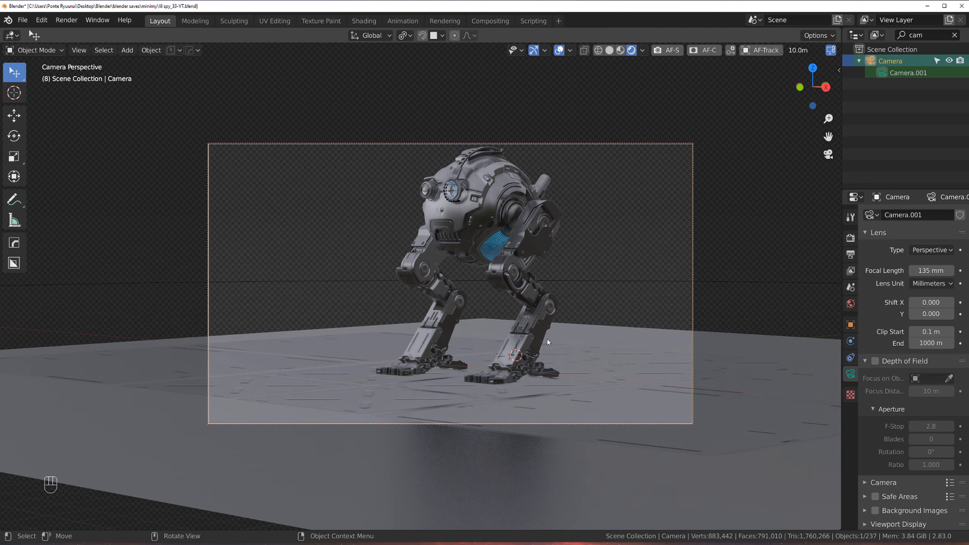
pyautogui.moveTo(548, 342); pyautogui.dragTo(552, 286, button='middle')
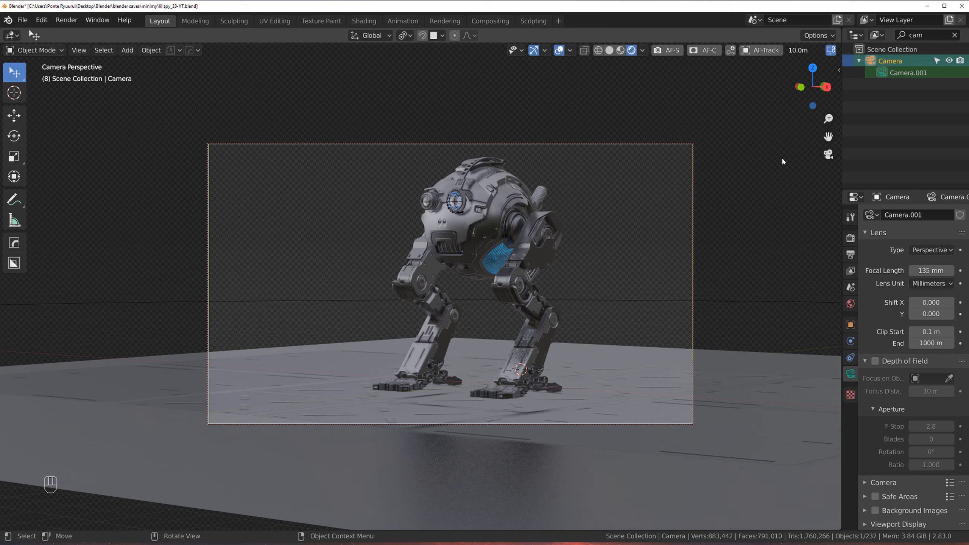
# Step: Turn off Lock Camera to View in the viewport sidebar's View settings
pyautogui.press('n')
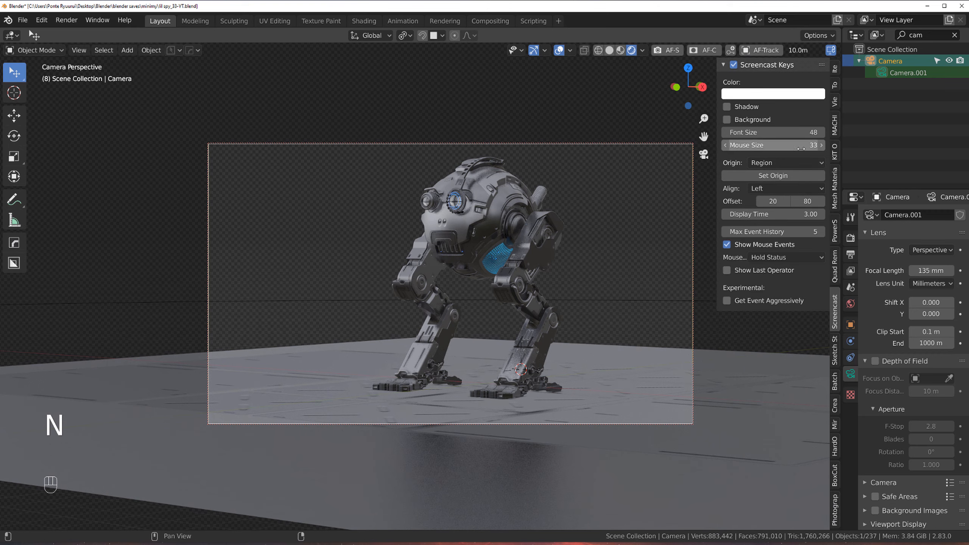
pyautogui.click(835, 102)
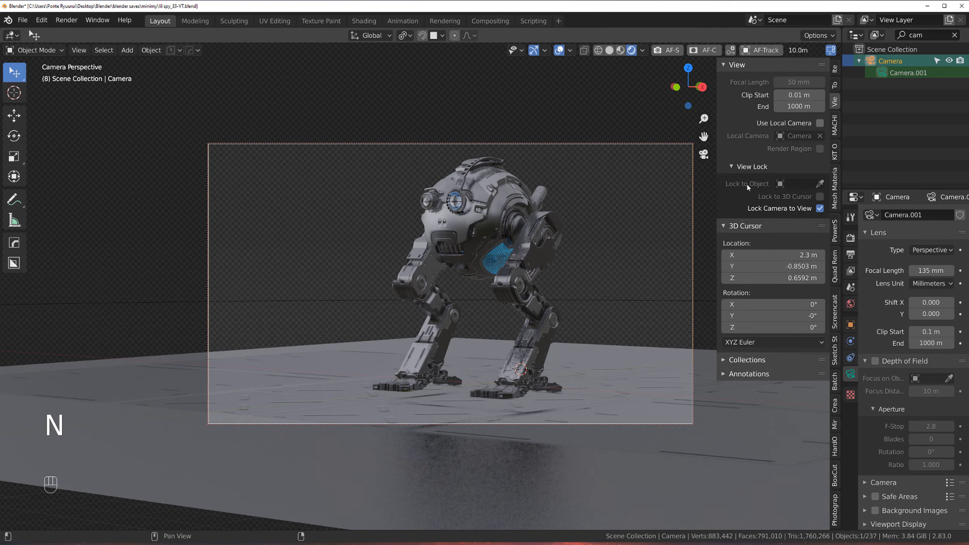
pyautogui.click(820, 209)
pyautogui.scroll(3, 471, 317)
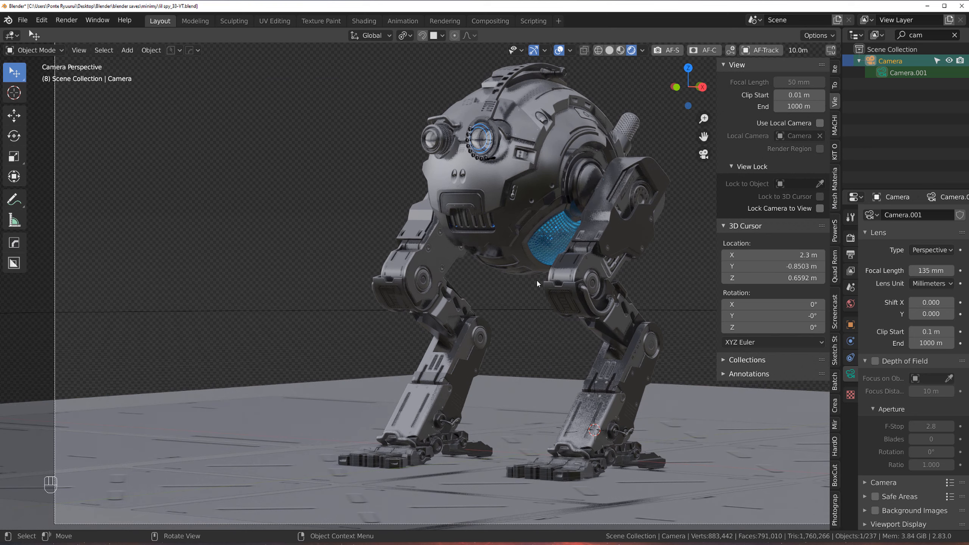
pyautogui.press('n')
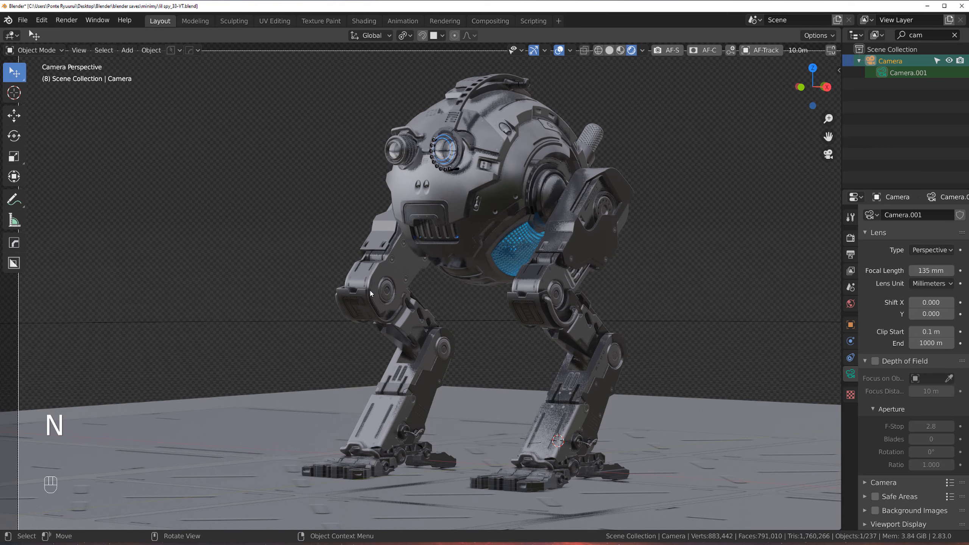
pyautogui.scroll(-3, 551, 173)
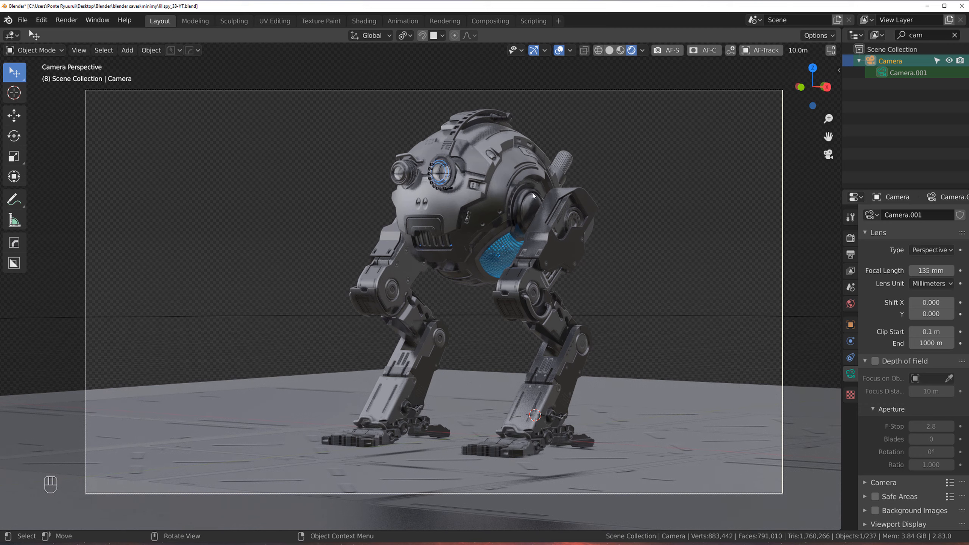
# Step: Select a robot part, open the viewport sidebar and enable Lock Camera to View
pyautogui.click(515, 195)
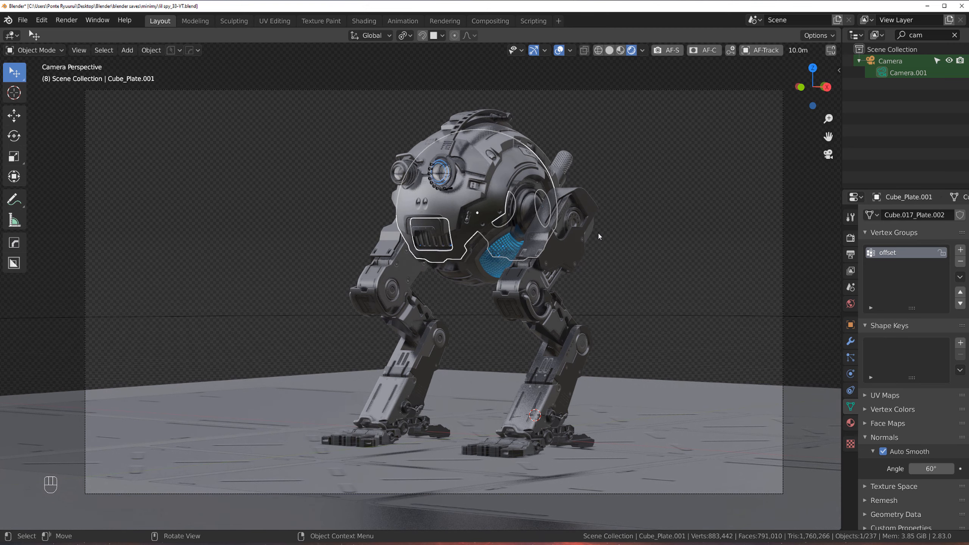
pyautogui.press('n')
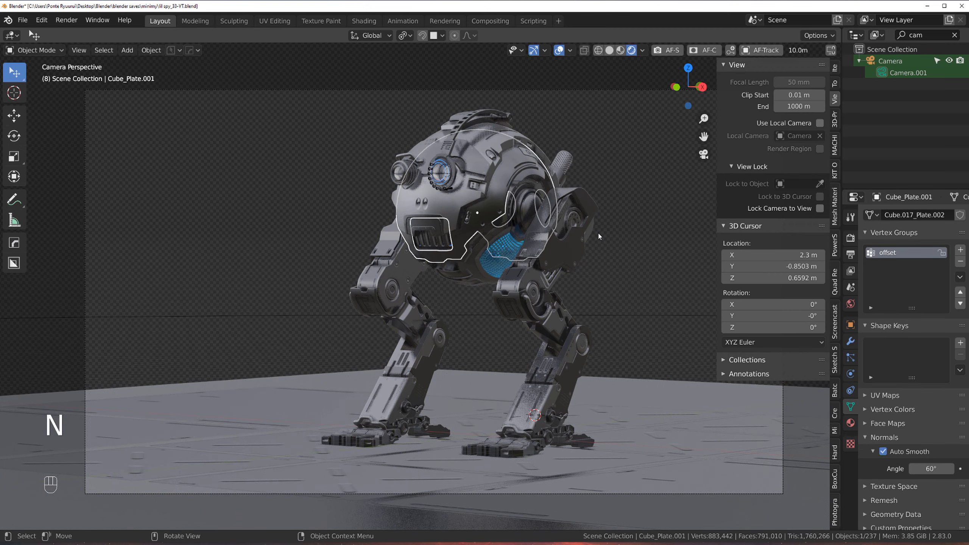
pyautogui.click(821, 209)
# Step: Deselect everything, swing the locked camera to a slightly wider three-quarter view of the robot, and save the file
pyautogui.moveTo(510, 257)
pyautogui.mouseDown(button='middle')
pyautogui.moveTo(506, 244)
pyautogui.moveTo(503, 253)
pyautogui.mouseUp(button='middle')
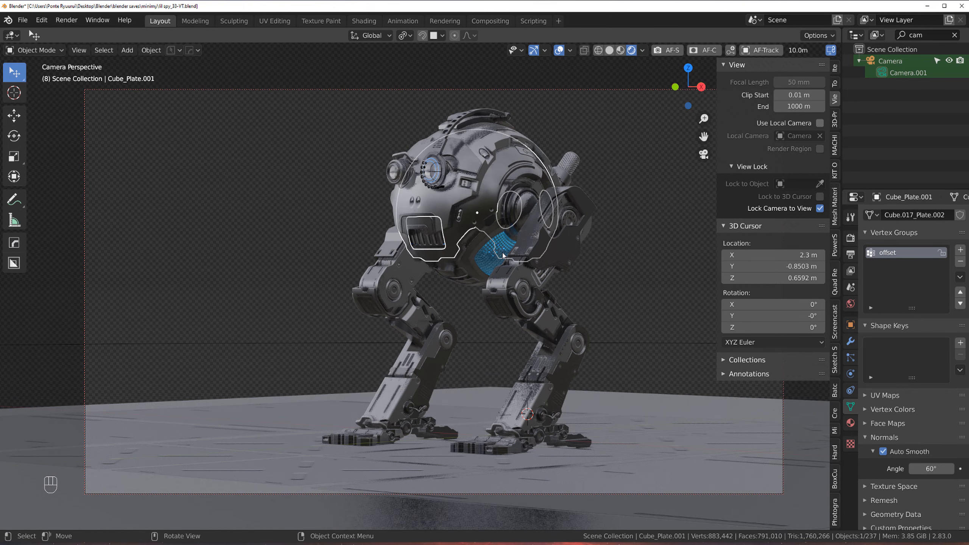
pyautogui.click(615, 223)
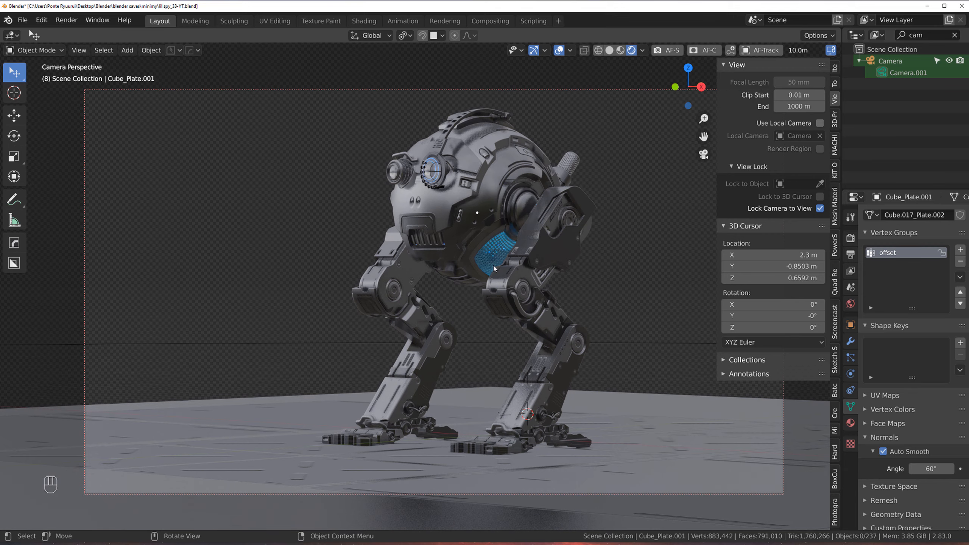
pyautogui.moveTo(445, 266); pyautogui.dragTo(557, 259, button='middle')
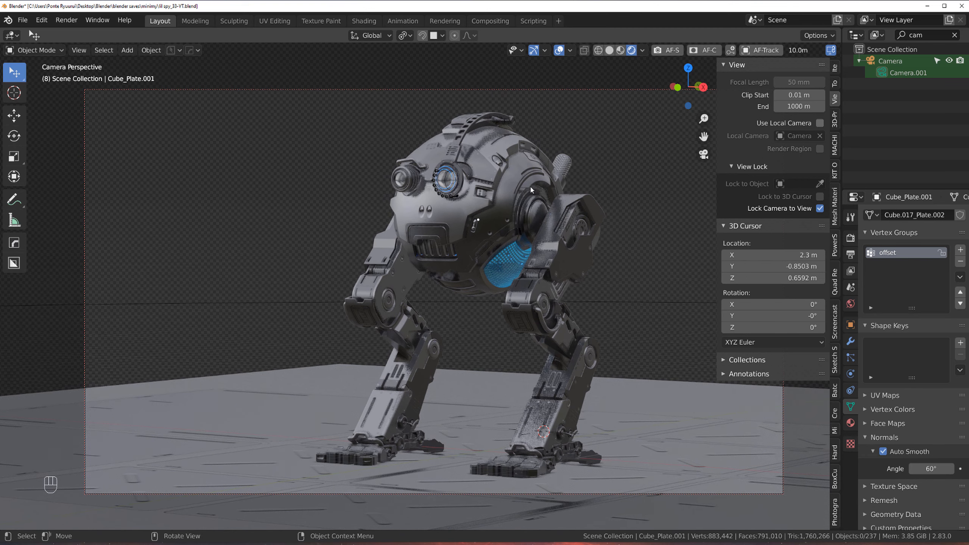
pyautogui.hotkey('ctrl', 's')
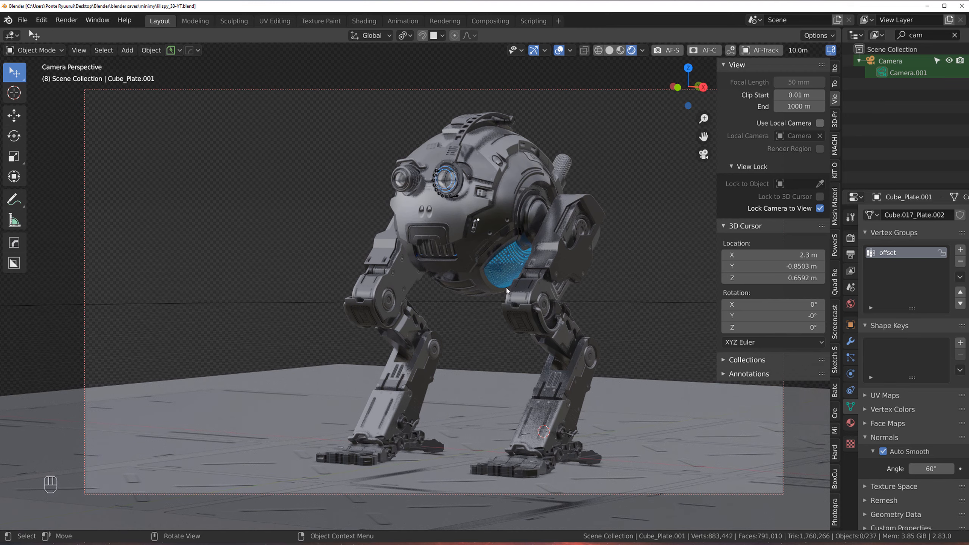
# Step: Orbit and pan the locked camera around the robot to try new framings, then hide the sidebar
pyautogui.moveTo(461, 285); pyautogui.dragTo(362, 285, button='middle')
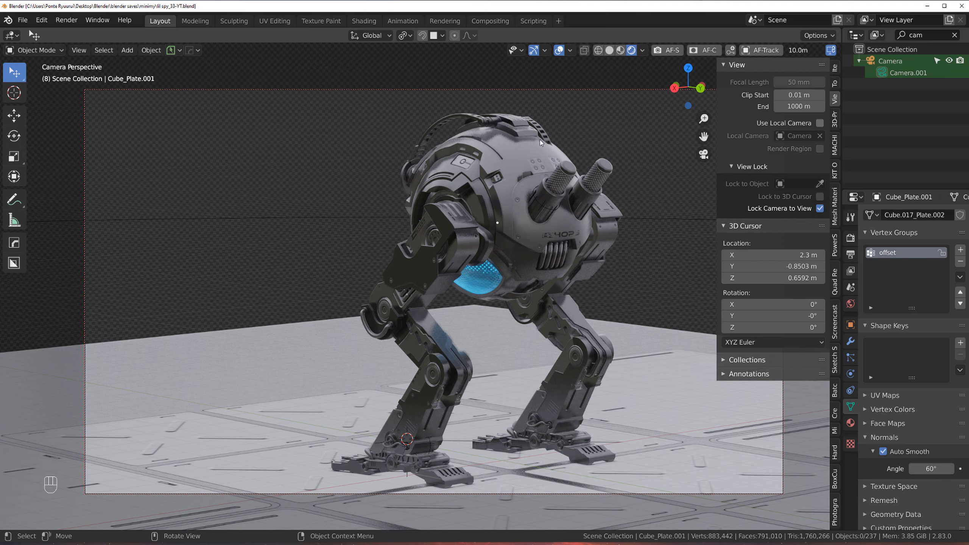
pyautogui.moveTo(445, 240); pyautogui.dragTo(493, 167, button='middle')
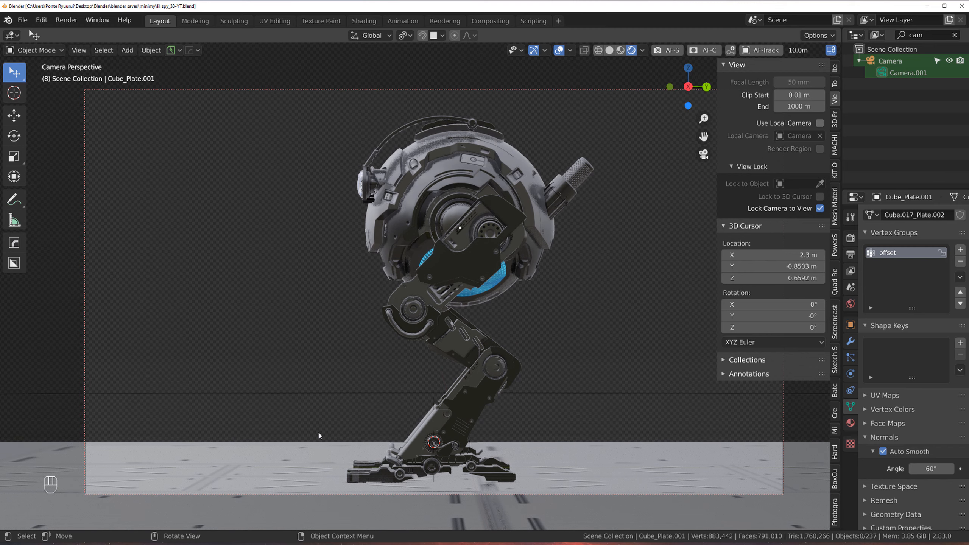
pyautogui.keyDown('shift'); pyautogui.moveTo(471, 287); pyautogui.dragTo(496, 261, button='middle'); pyautogui.keyUp('shift')
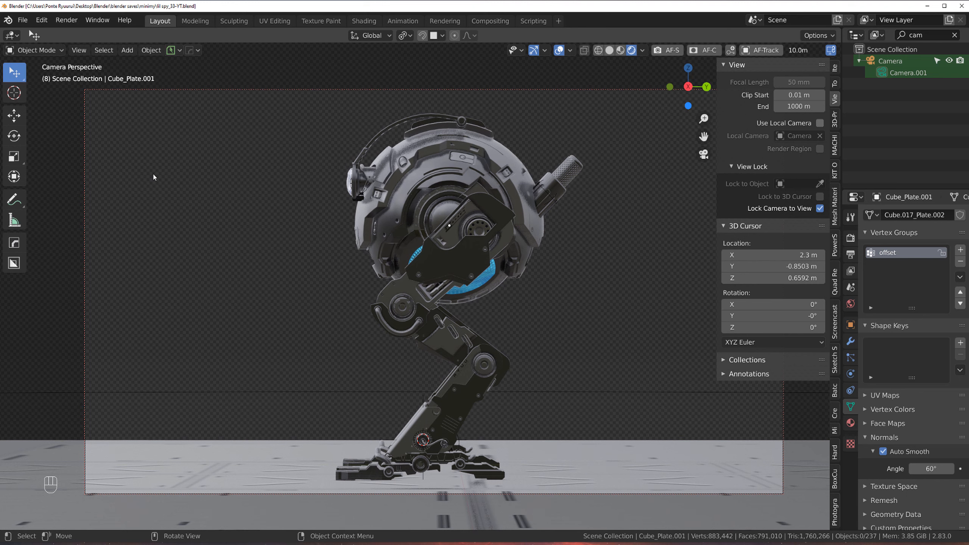
pyautogui.press('shift')
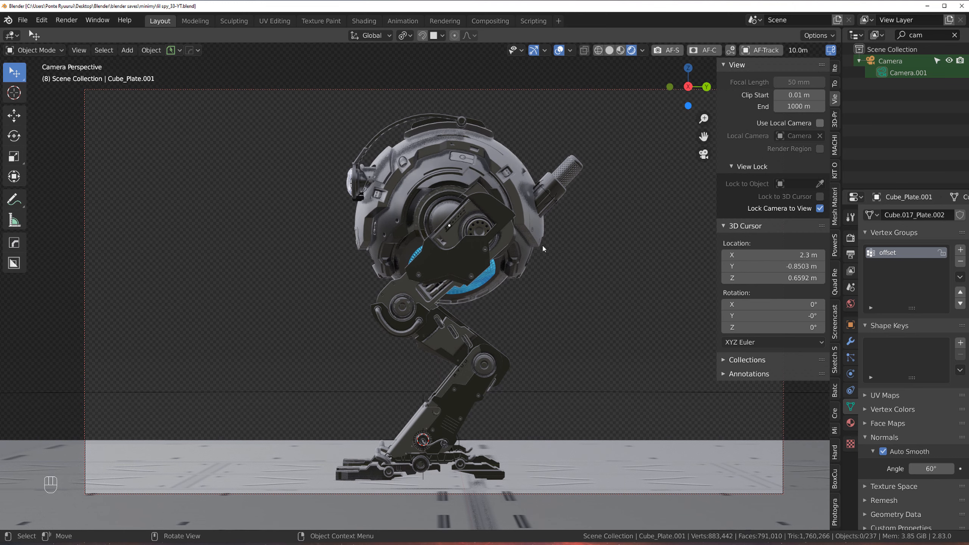
pyautogui.keyDown('shift'); pyautogui.moveTo(458, 231); pyautogui.dragTo(573, 235, button='middle'); pyautogui.keyUp('shift')
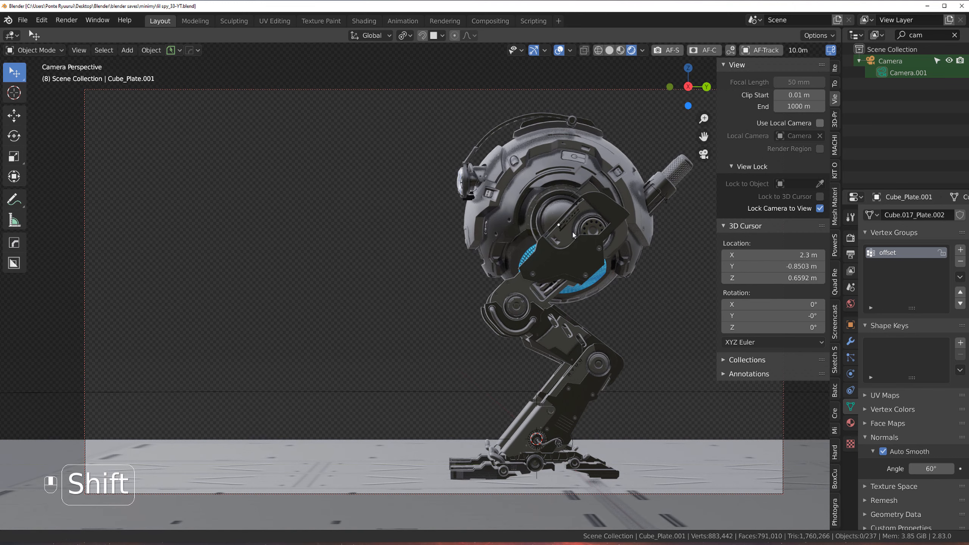
pyautogui.moveTo(362, 224); pyautogui.dragTo(372, 241, button='middle')
pyautogui.scroll(1, 459, 240)
pyautogui.keyDown('ctrl'); pyautogui.moveTo(459, 230); pyautogui.dragTo(528, 227, button='middle'); pyautogui.keyUp('ctrl')
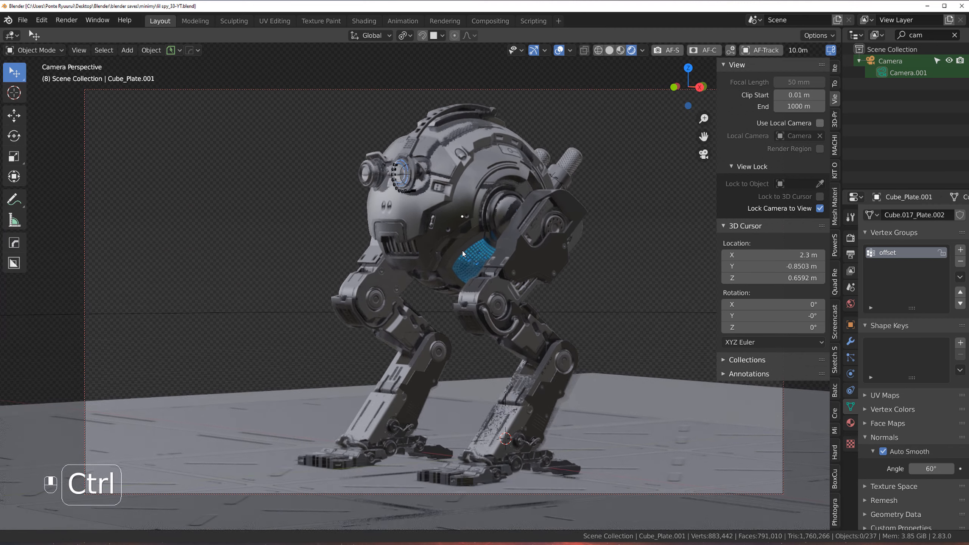
pyautogui.press('n')
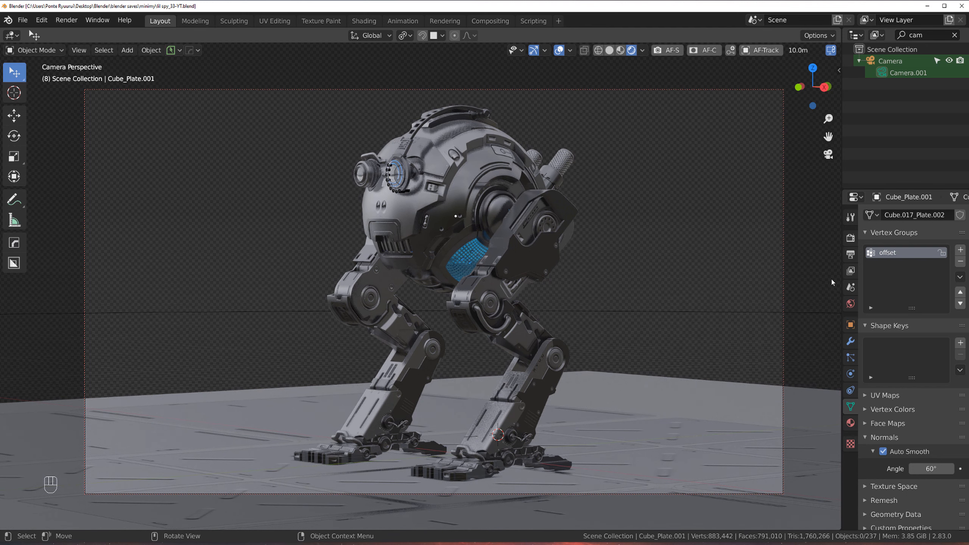
# Step: Open the output settings and reposition the locked camera so the robot sits right of center in frame
pyautogui.click(851, 256)
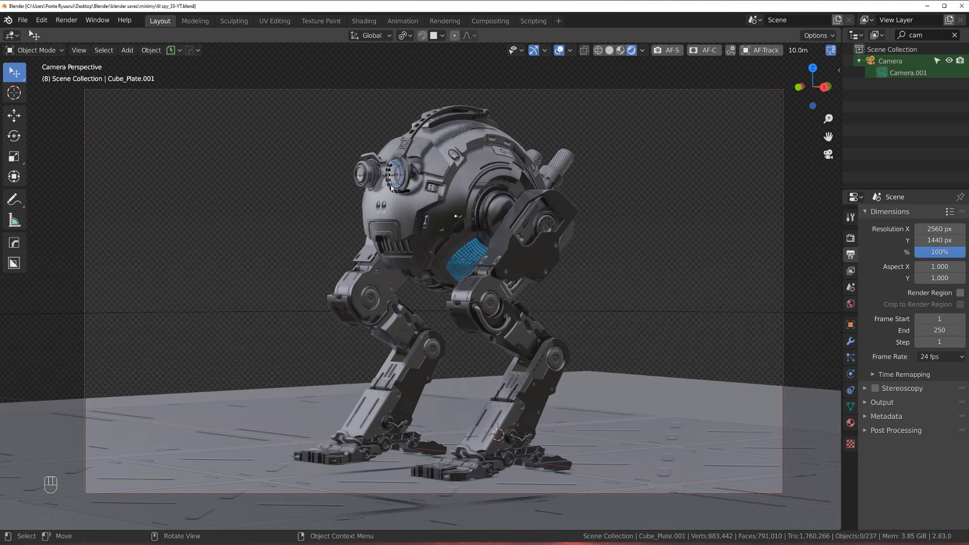
pyautogui.press('shift')
pyautogui.press('shift')
pyautogui.keyDown('shift'); pyautogui.moveTo(499, 239); pyautogui.dragTo(526, 243, button='middle'); pyautogui.keyUp('shift')
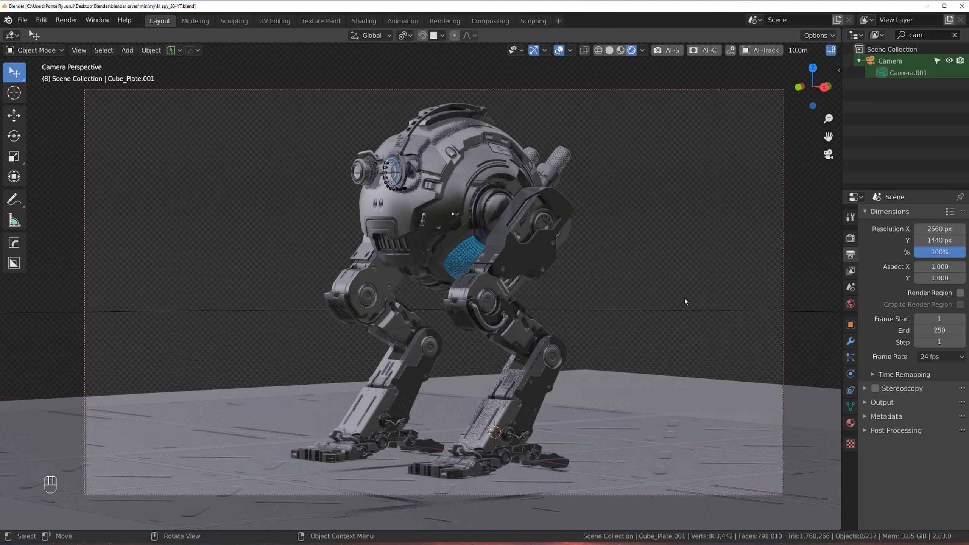
pyautogui.keyDown('shift'); pyautogui.moveTo(541, 250); pyautogui.dragTo(649, 253, button='middle'); pyautogui.keyUp('shift')
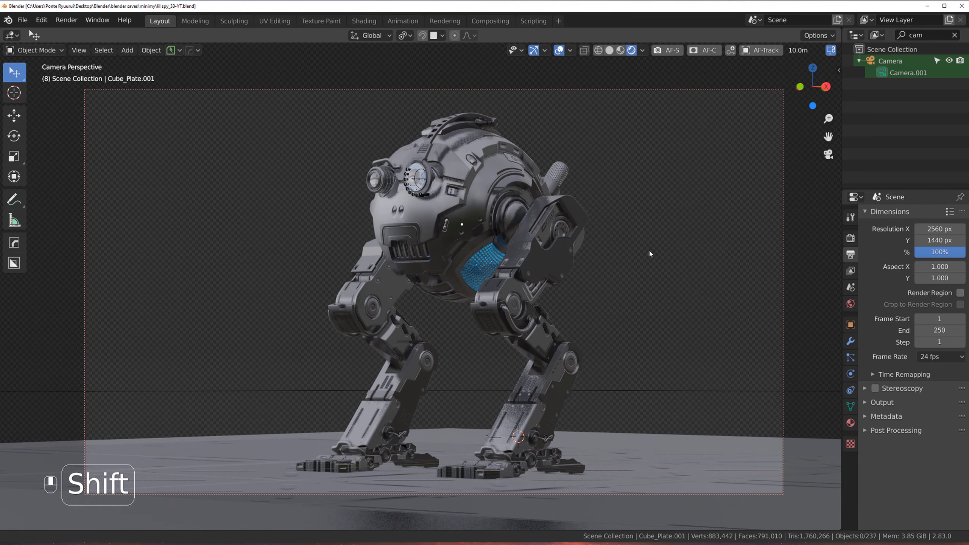
pyautogui.keyDown('shift'); pyautogui.moveTo(533, 277); pyautogui.dragTo(543, 277, button='middle'); pyautogui.keyUp('shift')
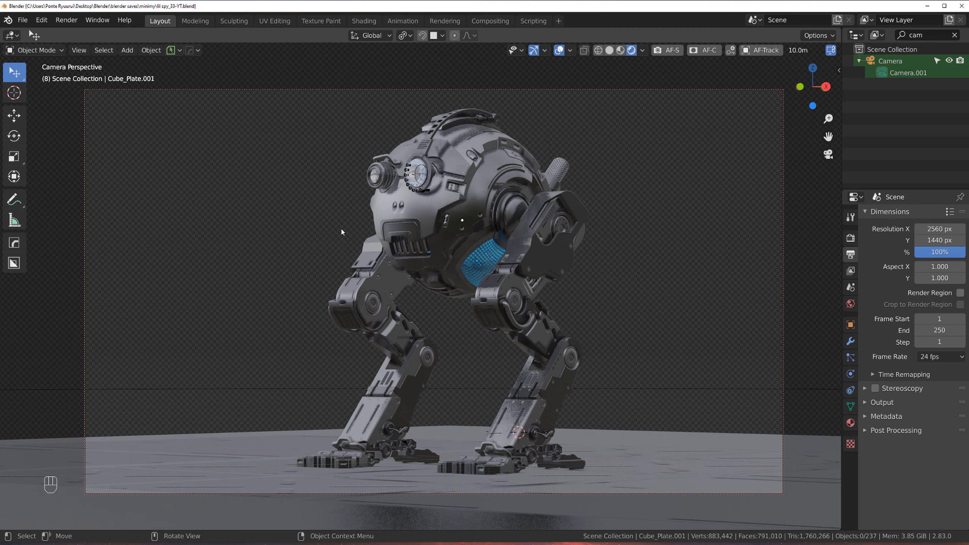
pyautogui.keyDown('shift'); pyautogui.moveTo(341, 227); pyautogui.dragTo(519, 194, button='middle'); pyautogui.keyUp('shift')
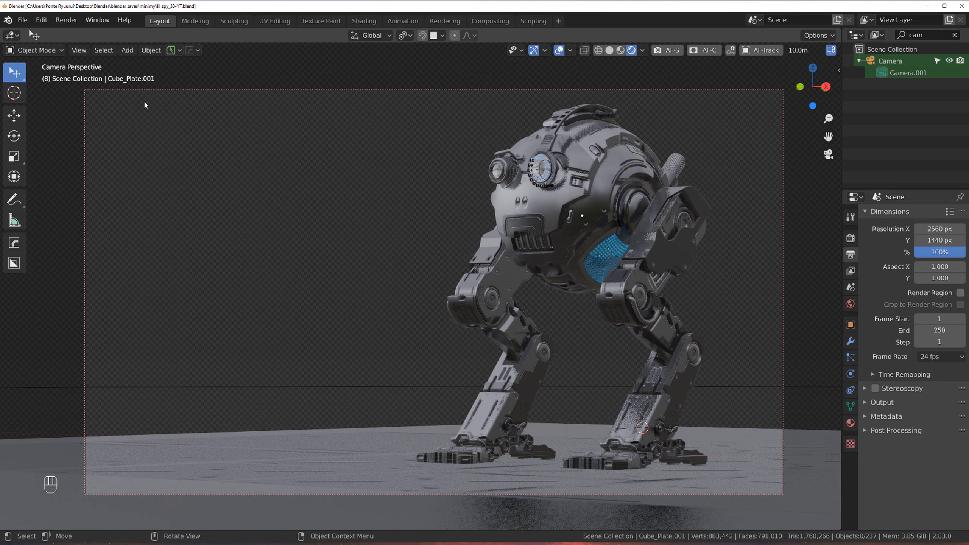
pyautogui.keyDown('shift'); pyautogui.moveTo(533, 256); pyautogui.dragTo(564, 217, button='middle'); pyautogui.keyUp('shift')
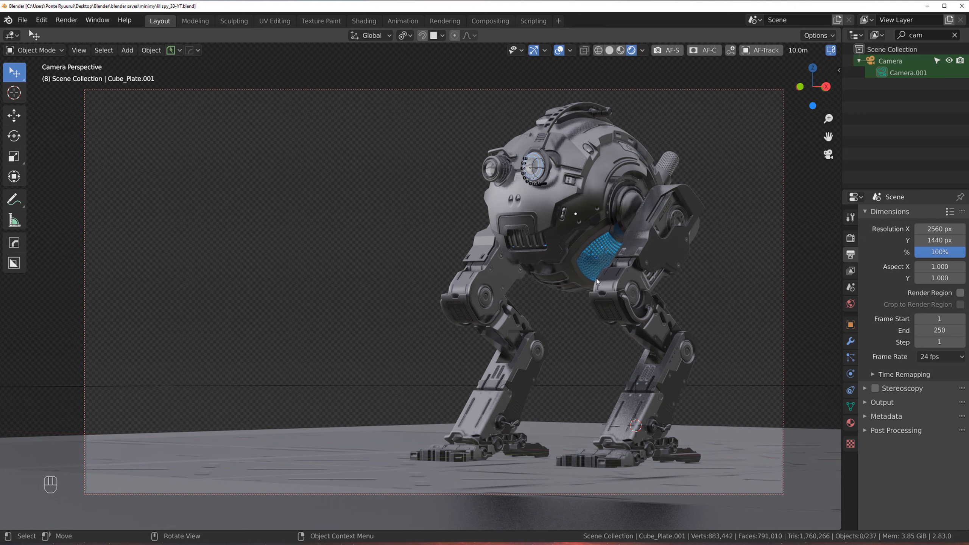
pyautogui.keyDown('shift'); pyautogui.moveTo(601, 274); pyautogui.dragTo(523, 264, button='middle'); pyautogui.keyUp('shift')
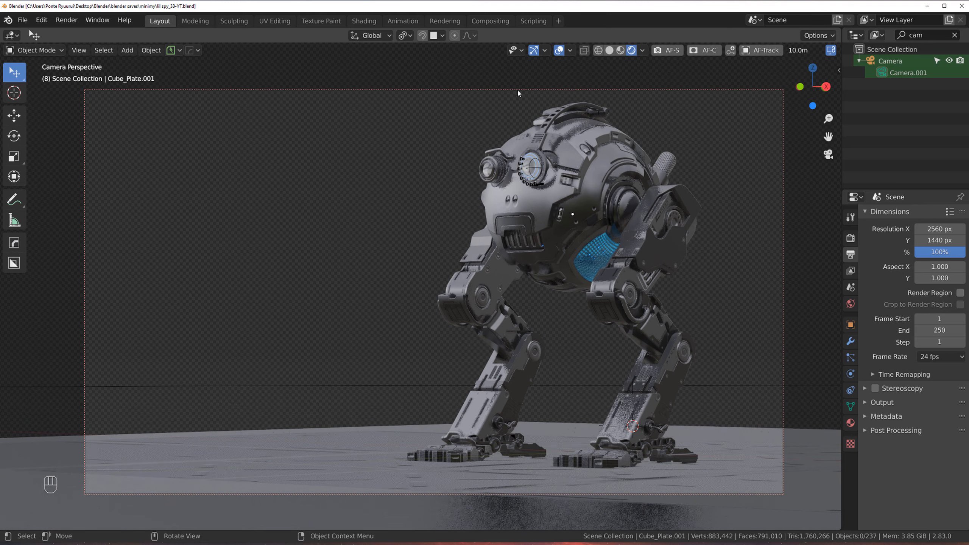
# Step: Review the Eevee render settings and the sidebar's view lock options
pyautogui.click(852, 239)
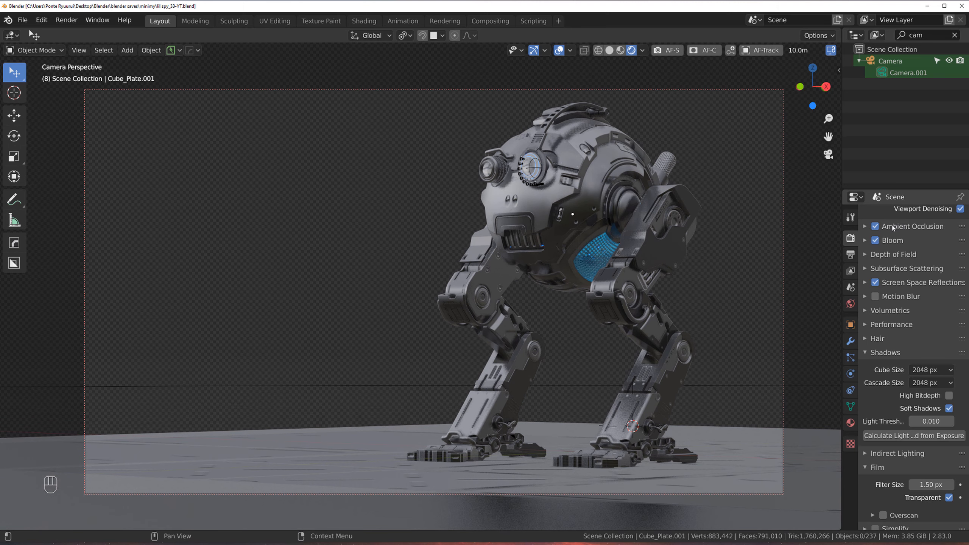
pyautogui.scroll(4, 923, 233)
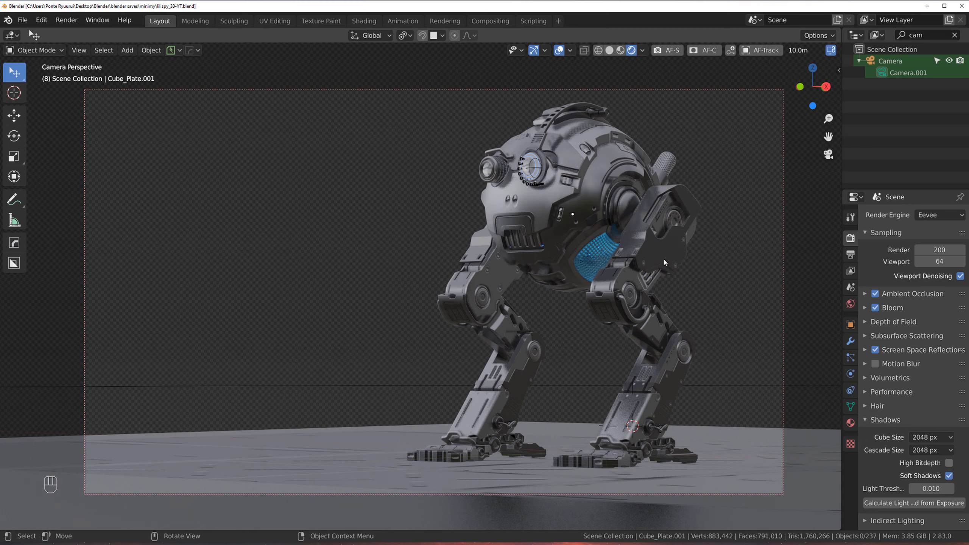
pyautogui.press('n')
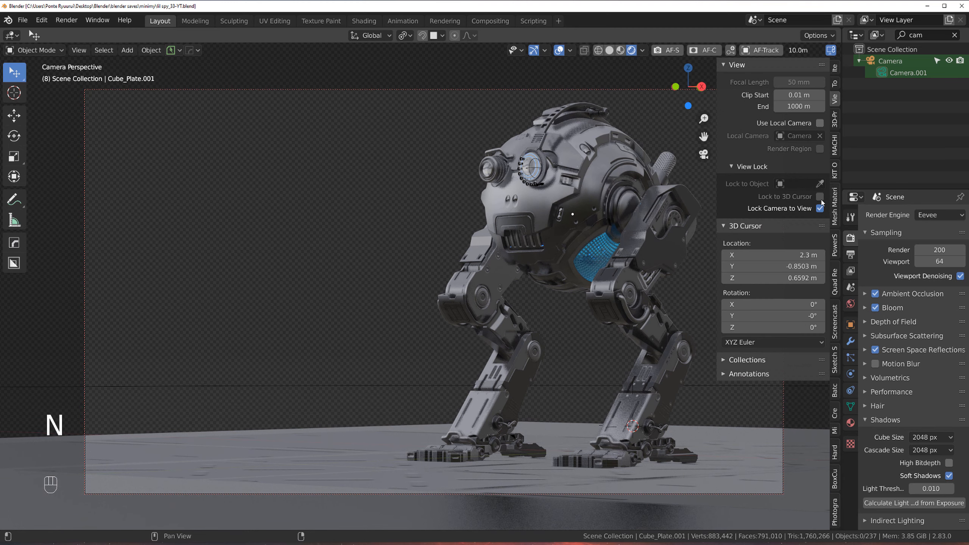
pyautogui.press('n')
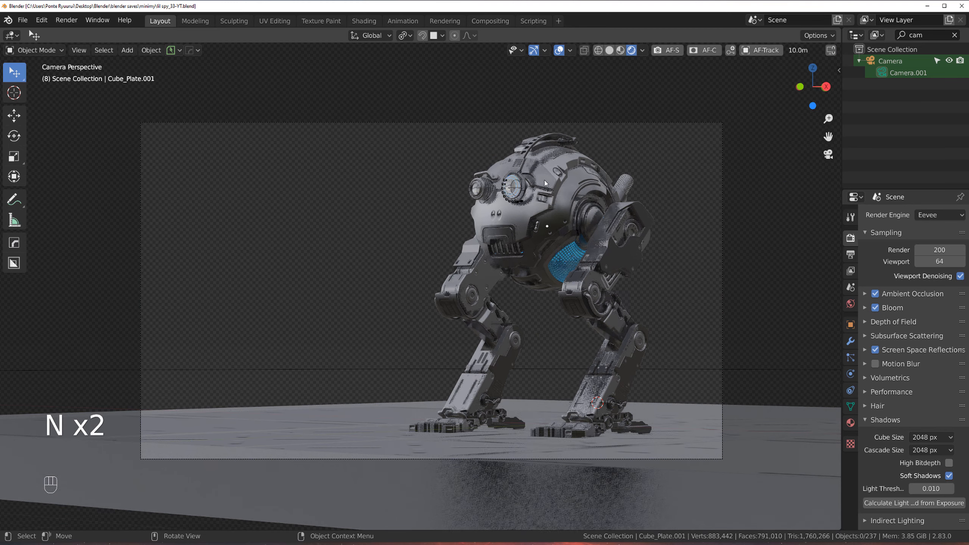
# Step: Add a plane and move it beside the robot, to its right
pyautogui.scroll(-3, 550, 188)
pyautogui.hotkey('shift', 'a')
pyautogui.click(480, 250)
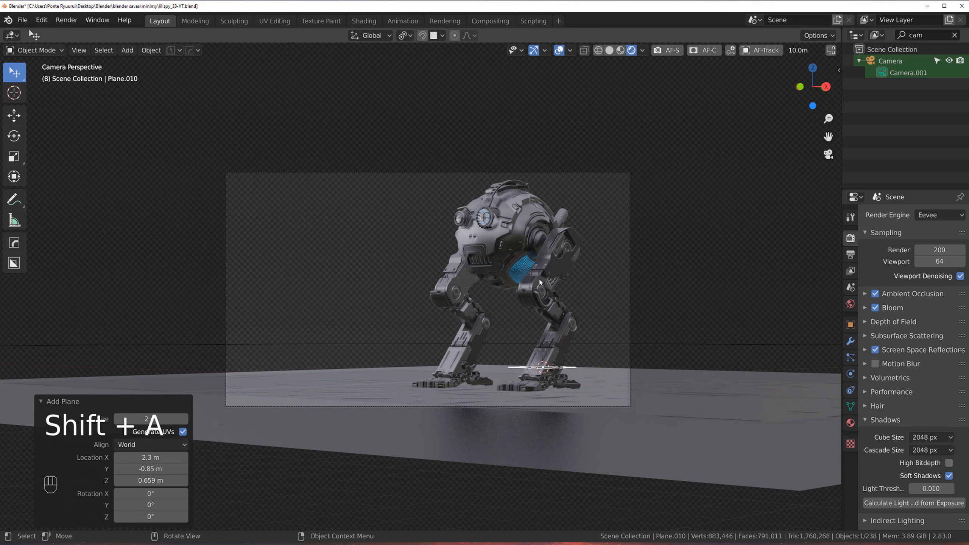
pyautogui.press('g')
pyautogui.click(648, 174)
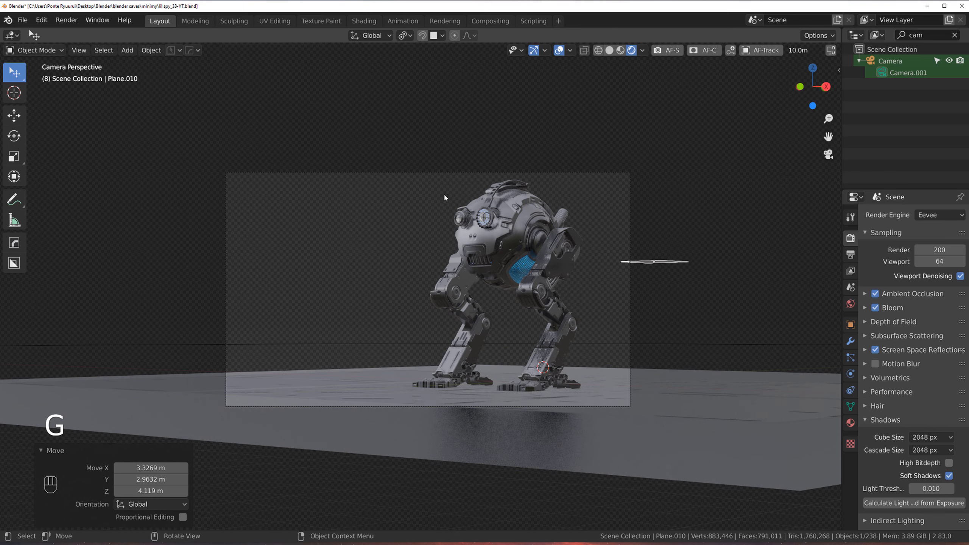
# Step: Rotate the plane about -89° around X so it stands upright, and scale it up about 5.4 times
pyautogui.press('r')
pyautogui.press('x')
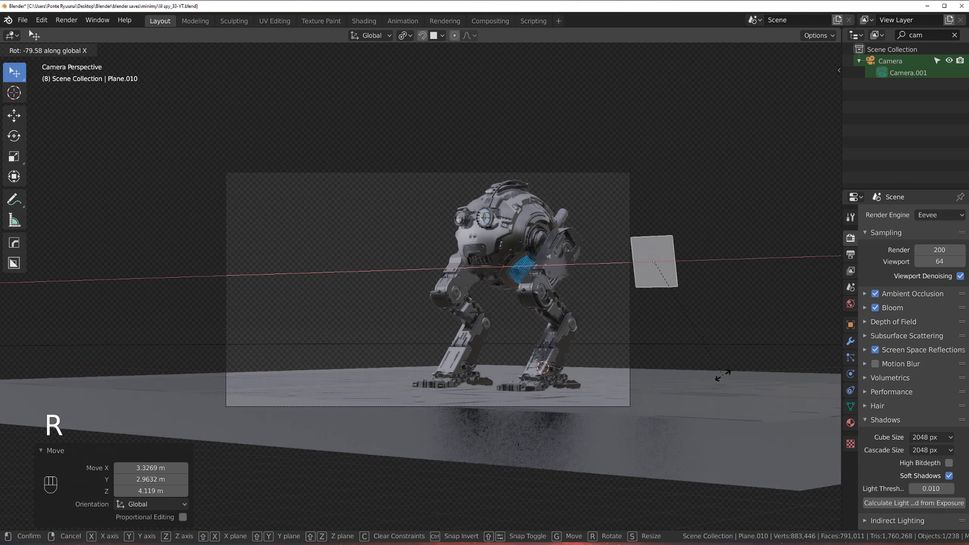
pyautogui.click(704, 379)
pyautogui.press('s')
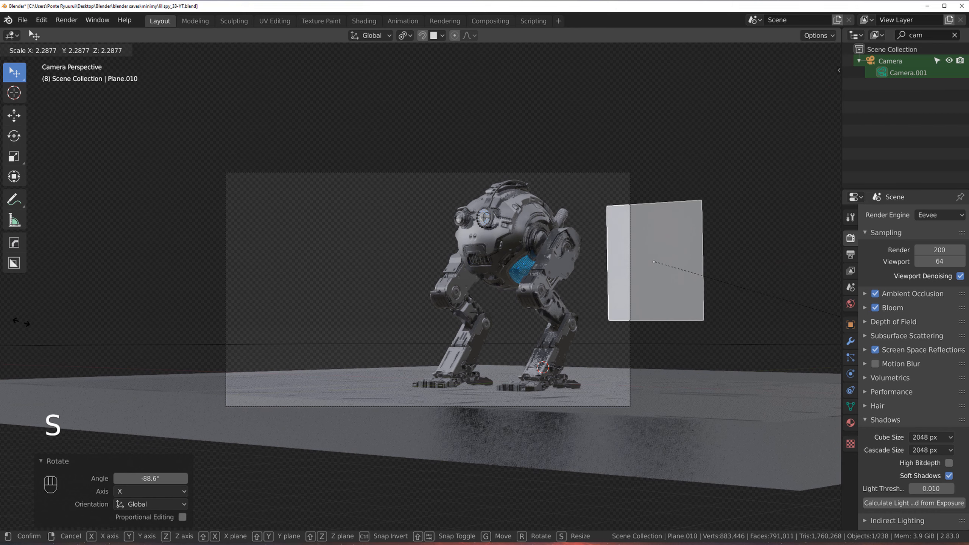
pyautogui.click(183, 306)
# Step: Turn the plane about -52° around Z and fine-tune its tilt with small rotations around the view axis
pyautogui.press('r')
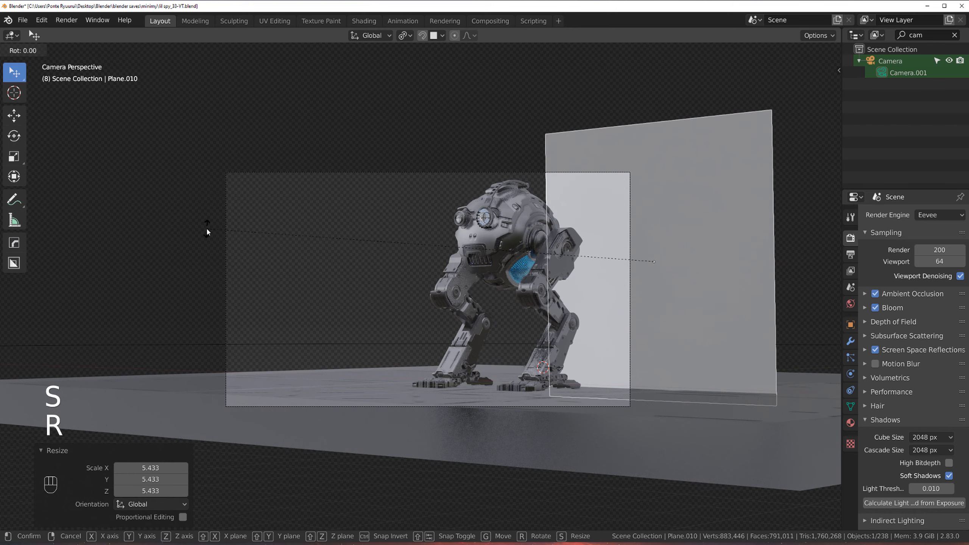
pyautogui.press('z')
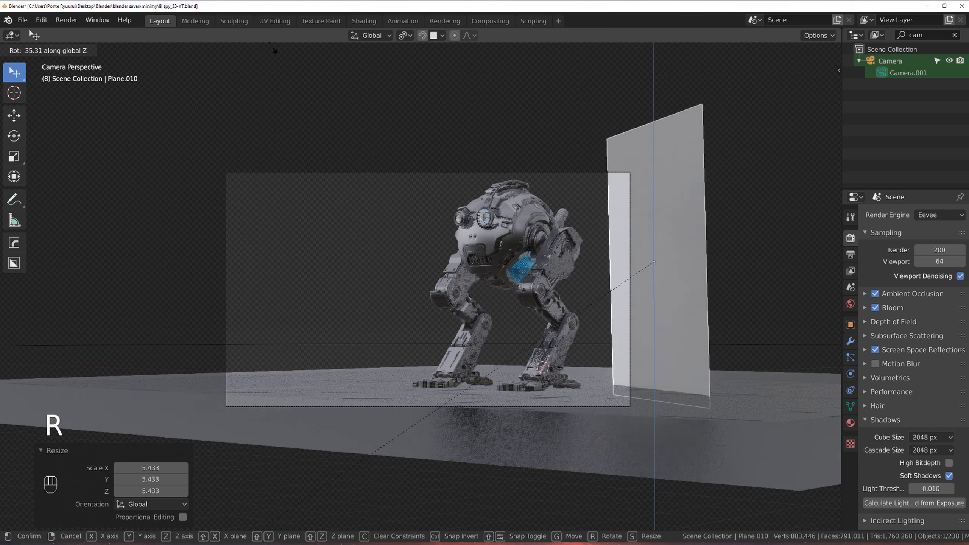
pyautogui.click(382, 103)
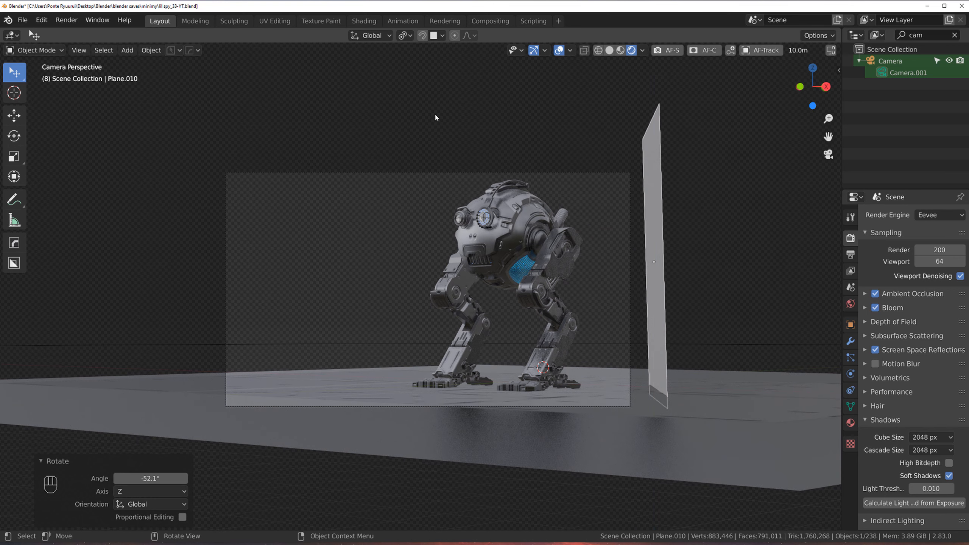
pyautogui.press('r')
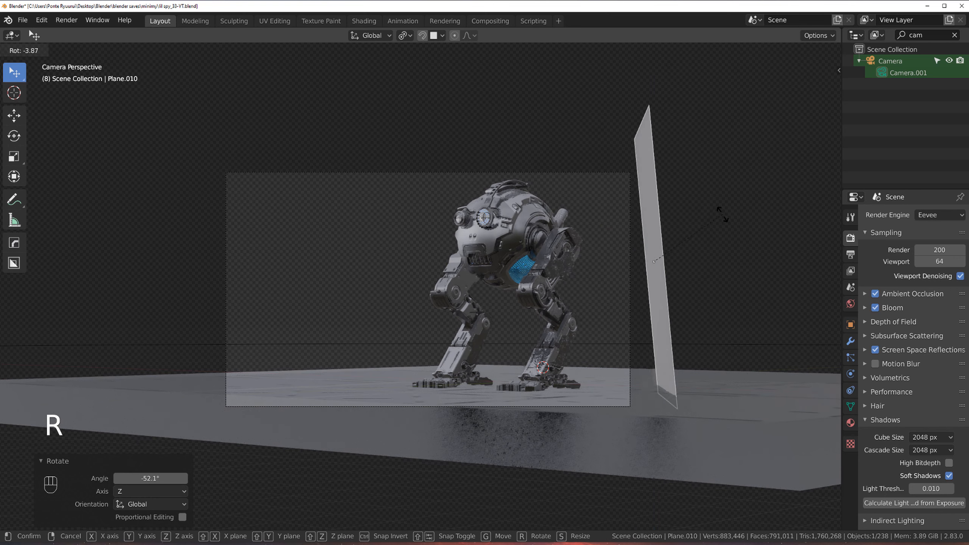
pyautogui.click(742, 240)
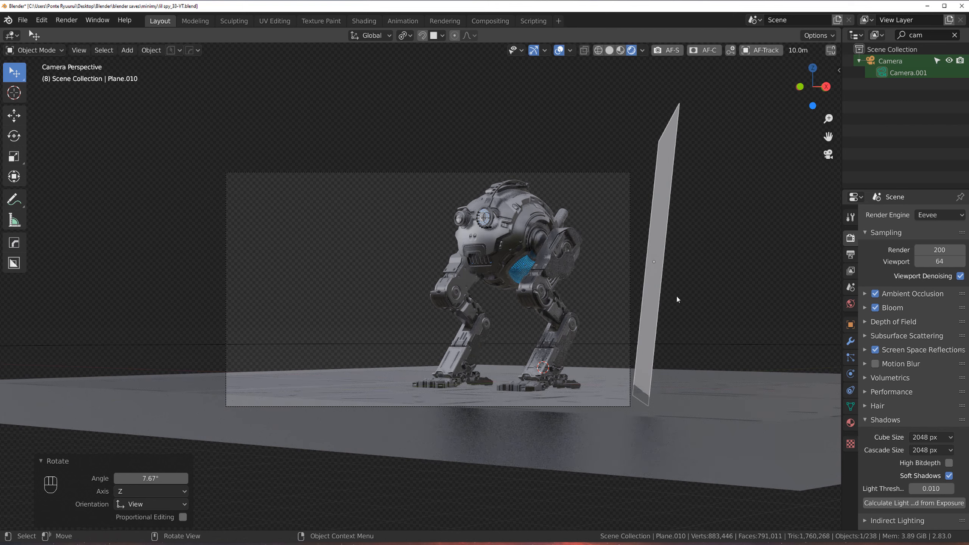
pyautogui.press('r')
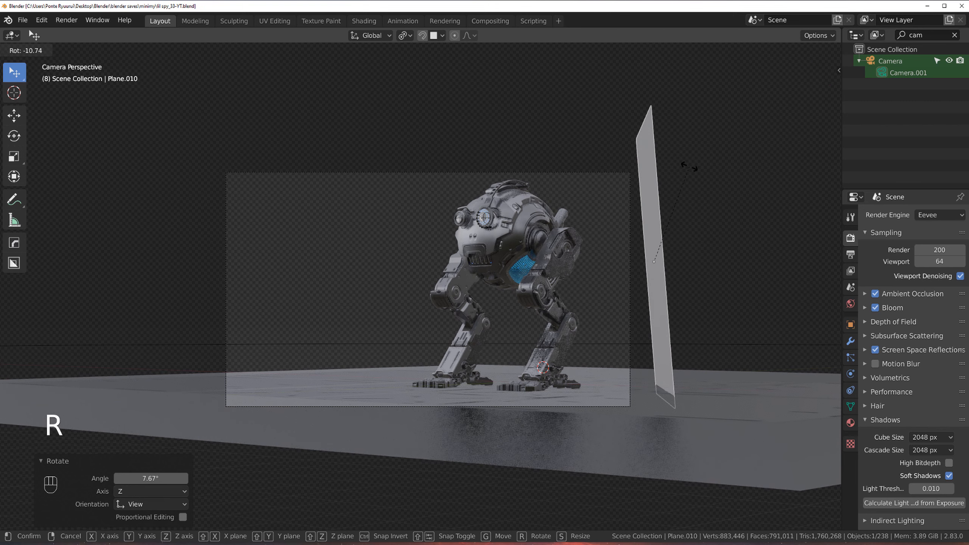
pyautogui.click(698, 168)
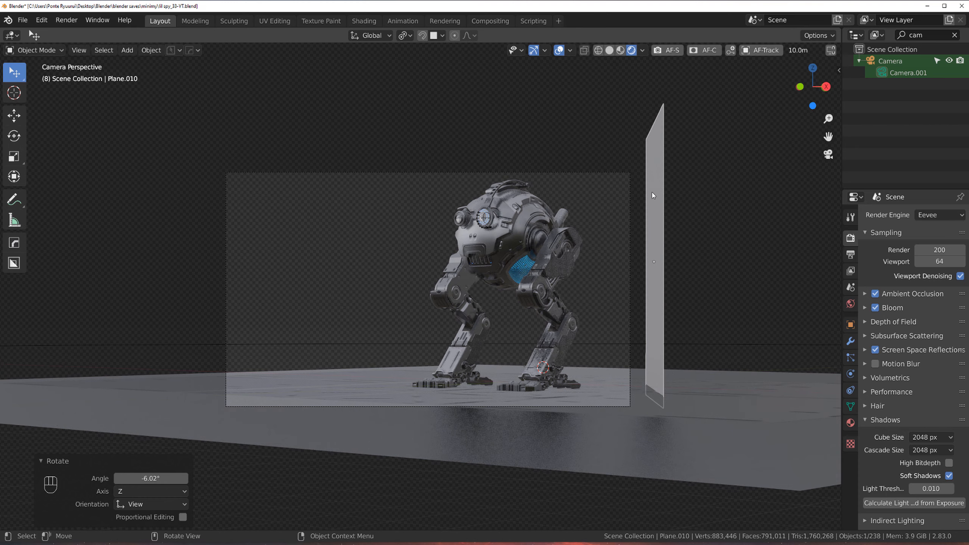
# Step: Move the upright plane slightly closer to the robot
pyautogui.scroll(2, 683, 246)
pyautogui.press('g')
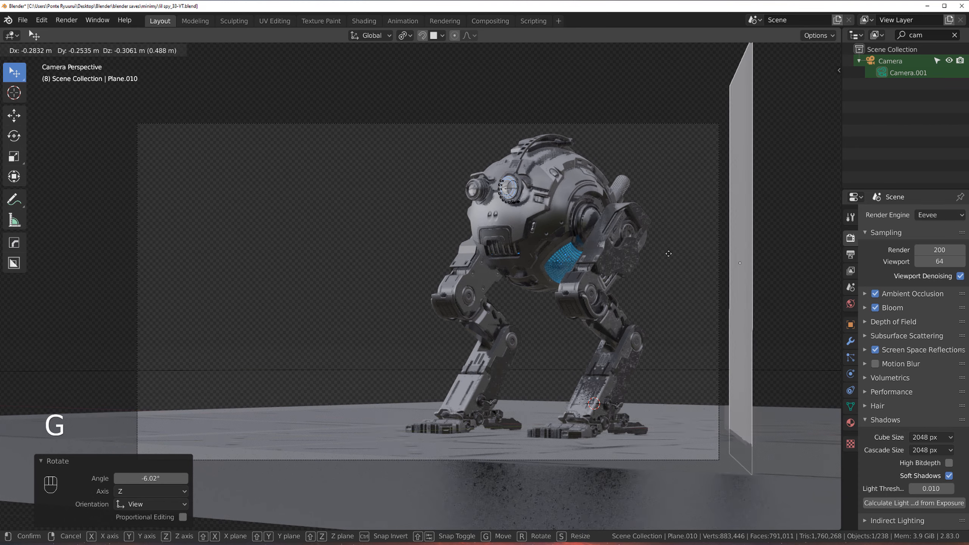
pyautogui.click(698, 228)
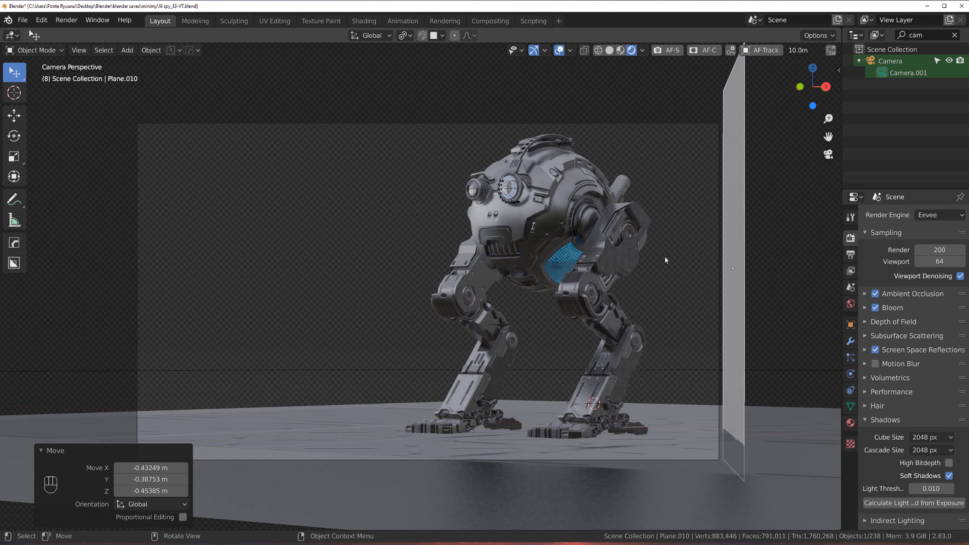
# Step: Add a new material to the plane and raise its base color brightness toward white
pyautogui.click(851, 423)
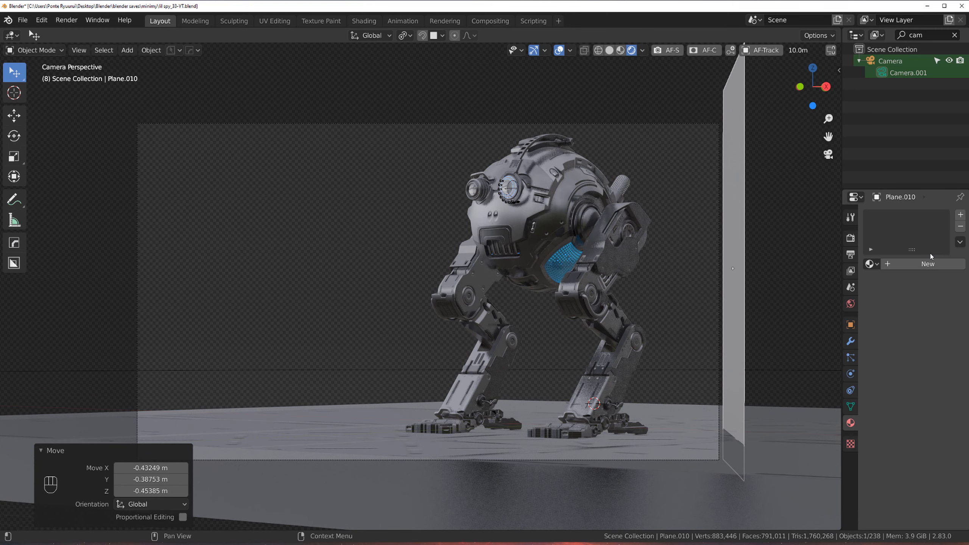
pyautogui.click(928, 265)
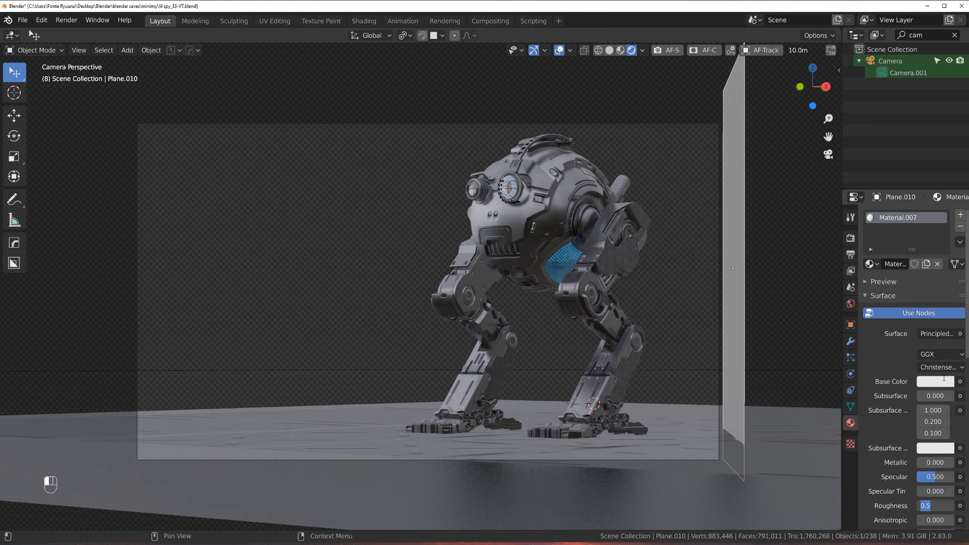
pyautogui.click(935, 382)
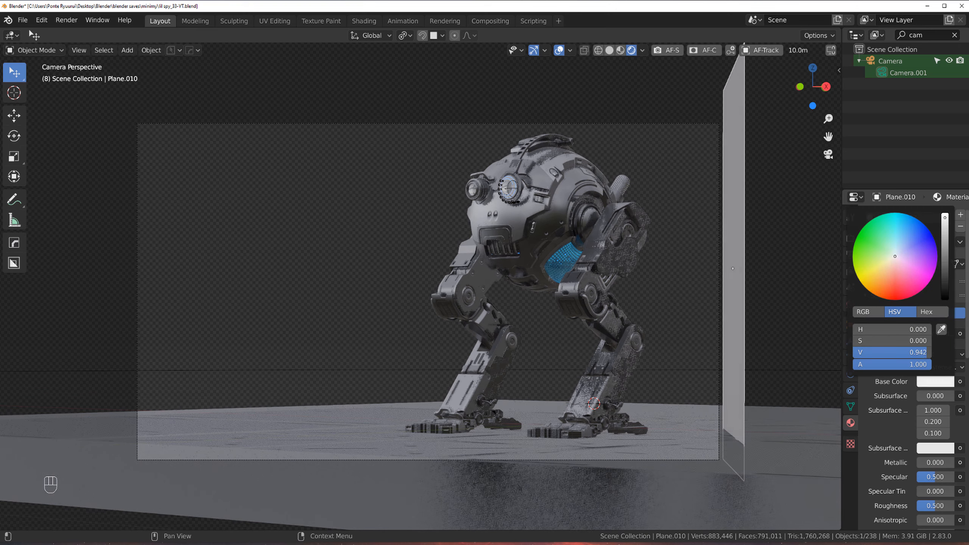
pyautogui.moveTo(945, 238); pyautogui.dragTo(945, 216)
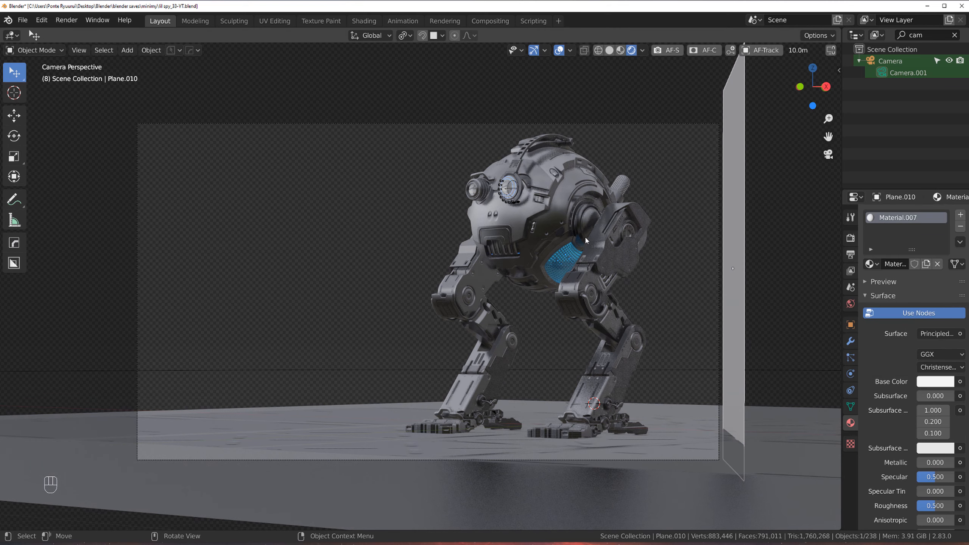
pyautogui.scroll(1, 619, 220)
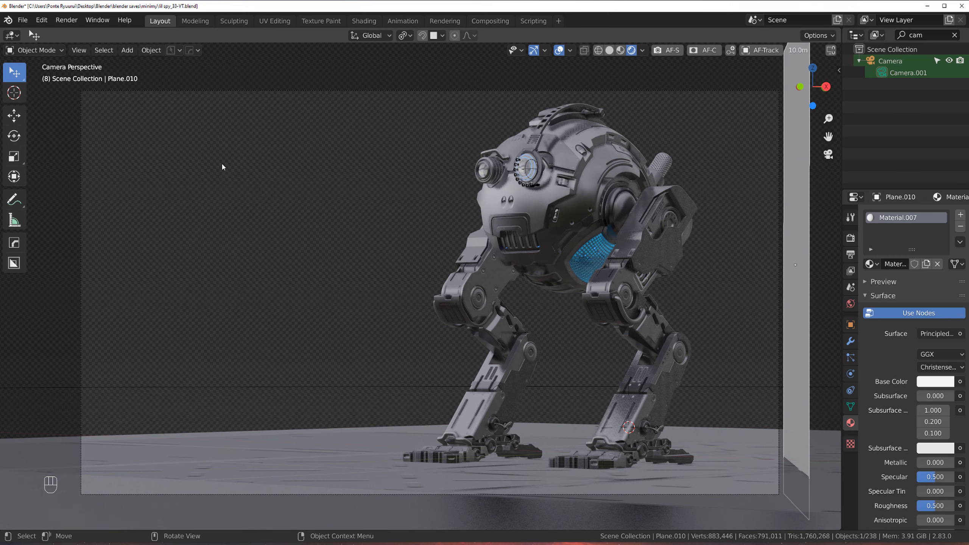
pyautogui.scroll(-2, 744, 216)
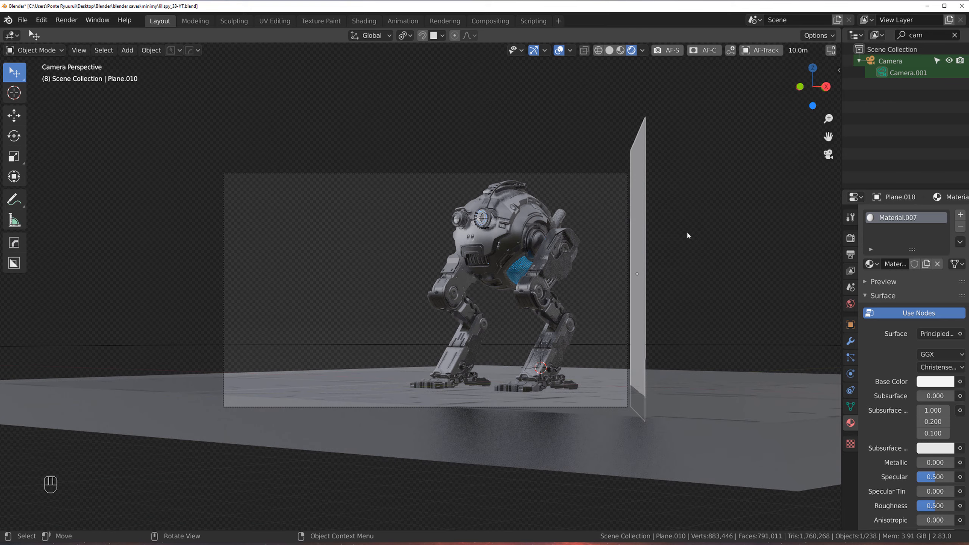
# Step: Scale the plane about 3.4 times along X and about 1.3 times along Z
pyautogui.moveTo(657, 233); pyautogui.dragTo(683, 260, button='middle')
pyautogui.press('s')
pyautogui.press('x')
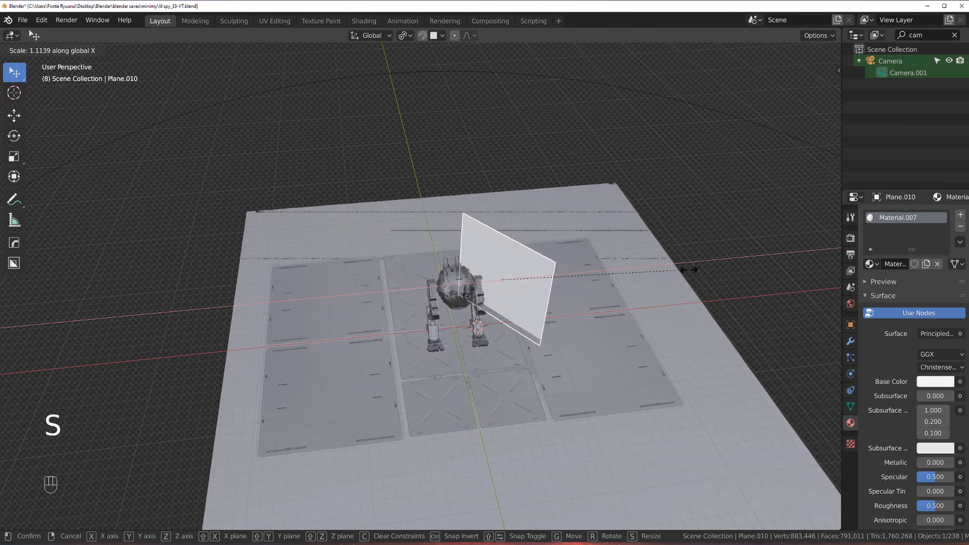
pyautogui.click(238, 305)
pyautogui.press('s')
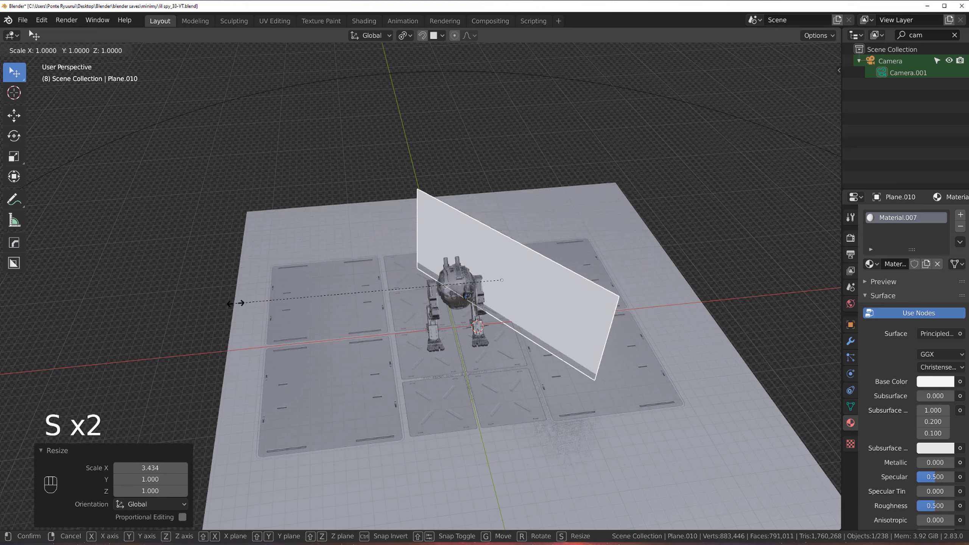
pyautogui.press('z')
pyautogui.click(156, 191)
# Step: Select the camera and make it the active camera view
pyautogui.moveTo(383, 297); pyautogui.dragTo(392, 257, button='middle')
pyautogui.scroll(6, 392, 260)
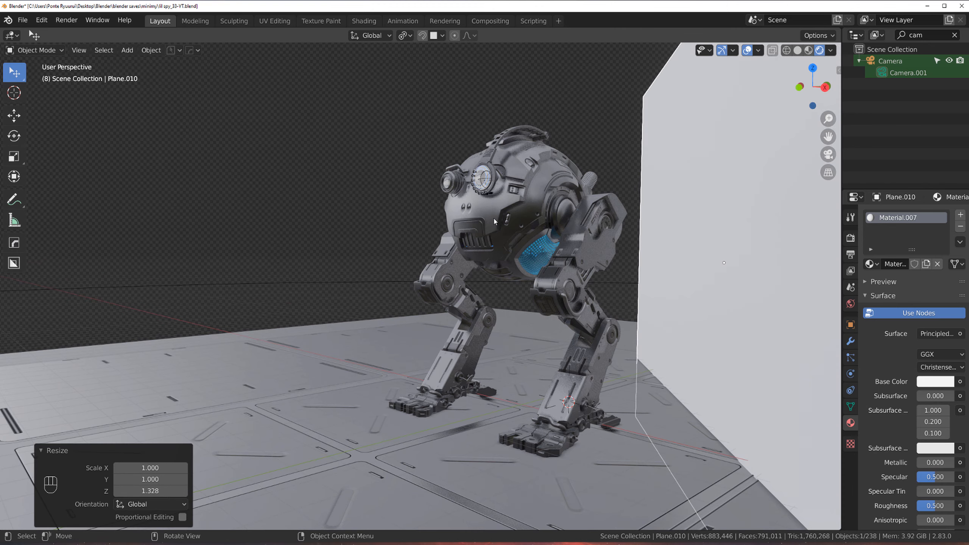
pyautogui.scroll(-6, 512, 292)
pyautogui.moveTo(512, 291); pyautogui.dragTo(548, 259, button='middle')
pyautogui.click(757, 336)
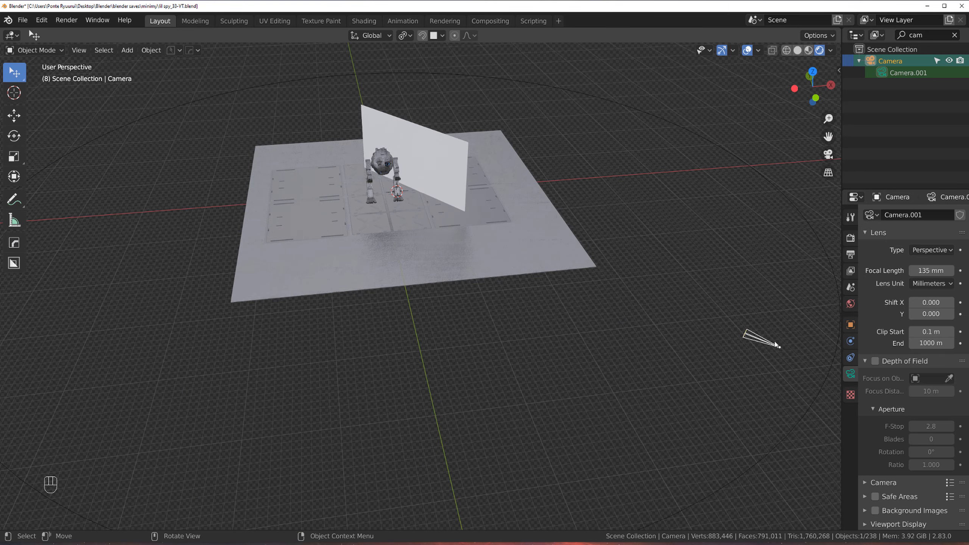
pyautogui.press('ctrl+KP_0')
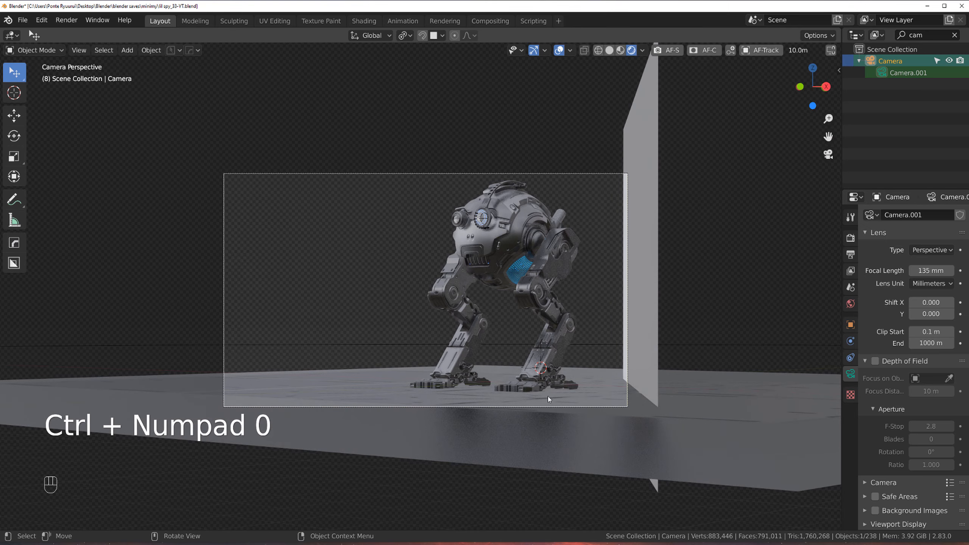
# Step: In the ground circle's Edit Mode, select a vertex path behind the robot and extrude it up about 24 m into a curved backdrop wall
pyautogui.scroll(2, 415, 354)
pyautogui.click(415, 354)
pyautogui.press('Tab')
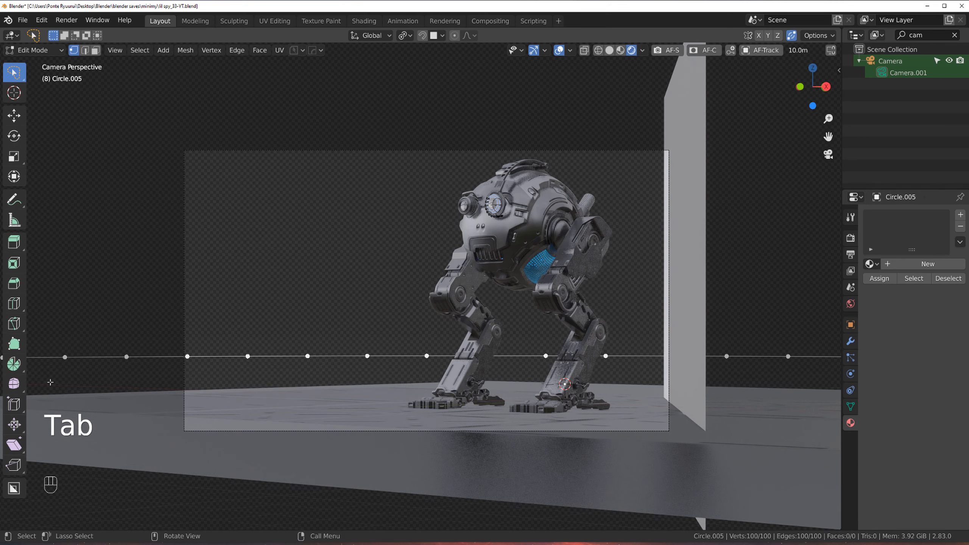
pyautogui.click(126, 357)
pyautogui.keyDown('ctrl'); pyautogui.click(742, 358); pyautogui.keyUp('ctrl')
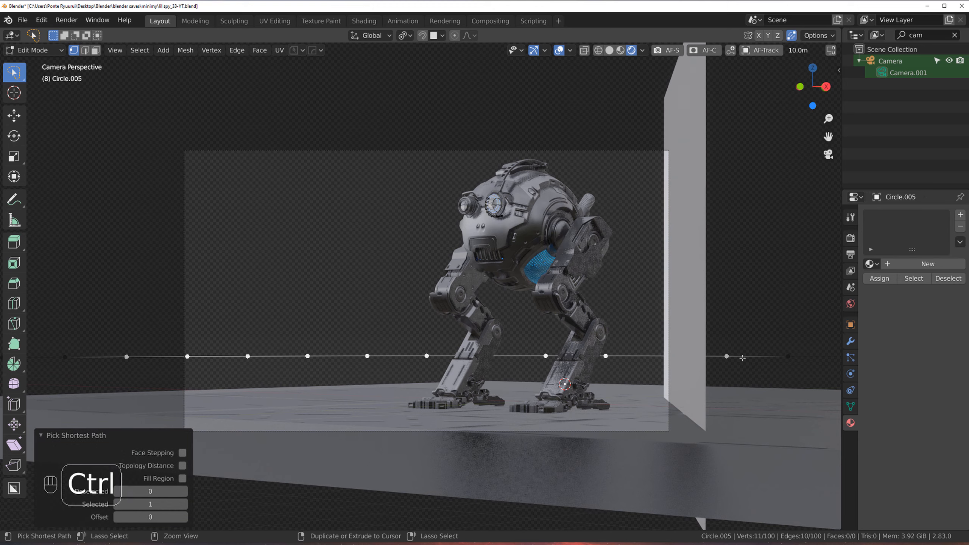
pyautogui.scroll(-2, 743, 358)
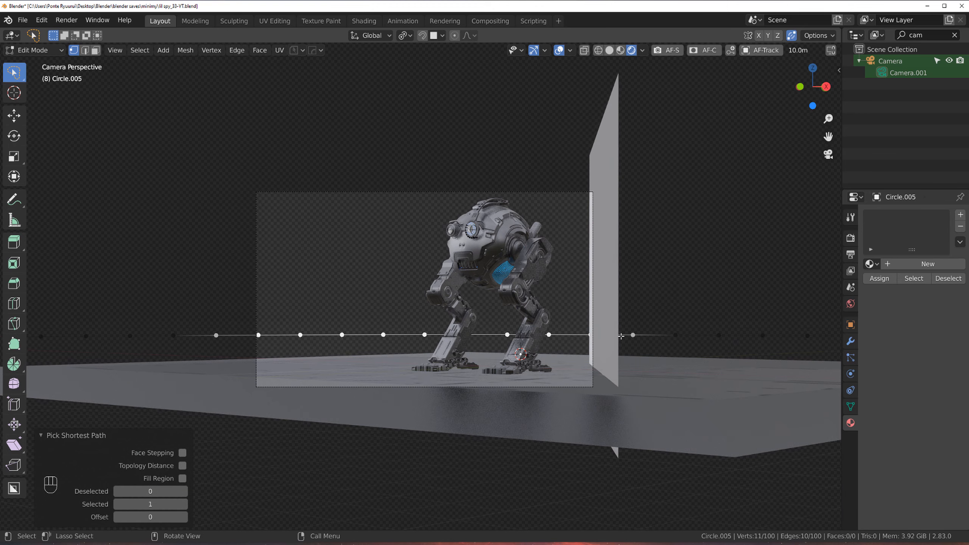
pyautogui.press('e')
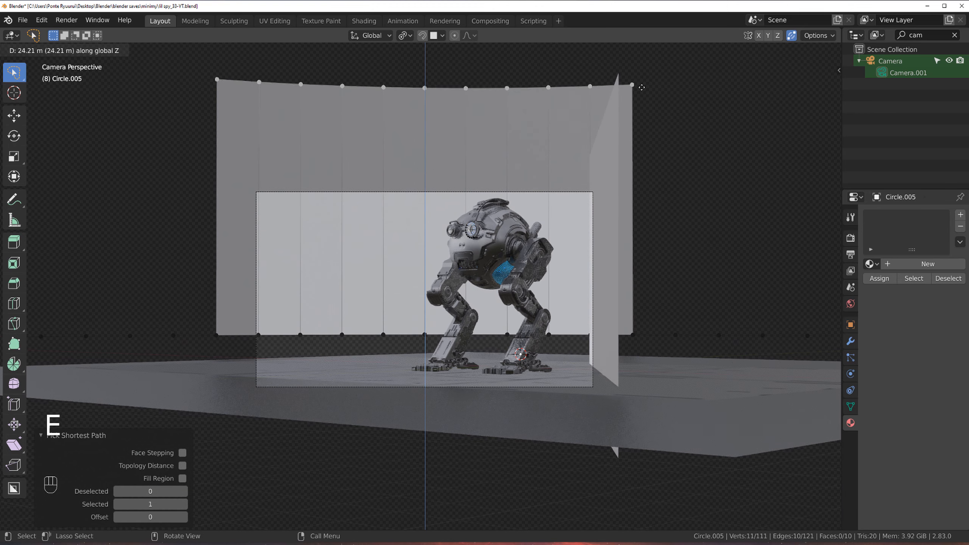
pyautogui.click(640, 115)
pyautogui.press('Tab')
# Step: Orbit around the scene to examine the new backdrop wall, then return to the camera view
pyautogui.scroll(-4, 455, 273)
pyautogui.moveTo(455, 273); pyautogui.dragTo(368, 281, button='middle')
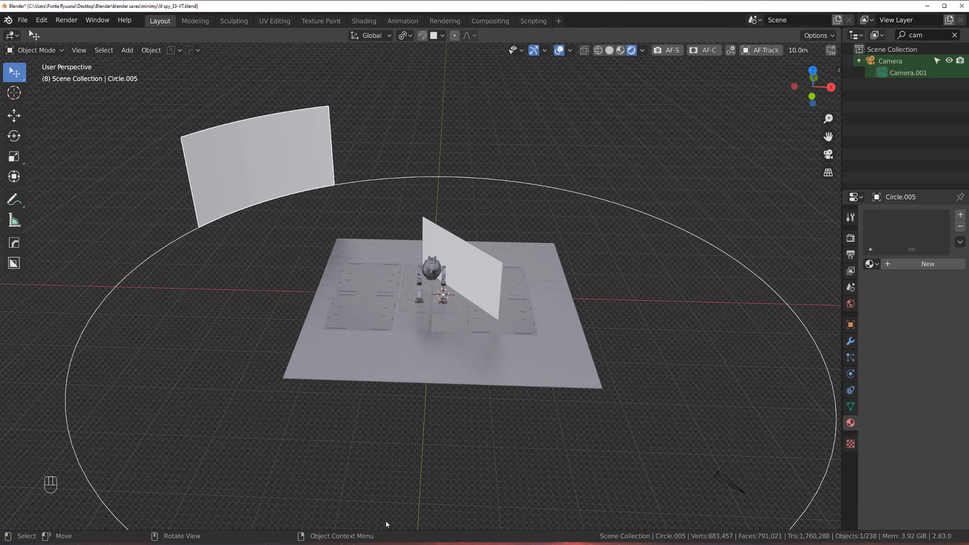
pyautogui.moveTo(462, 155); pyautogui.dragTo(348, 281, button='middle')
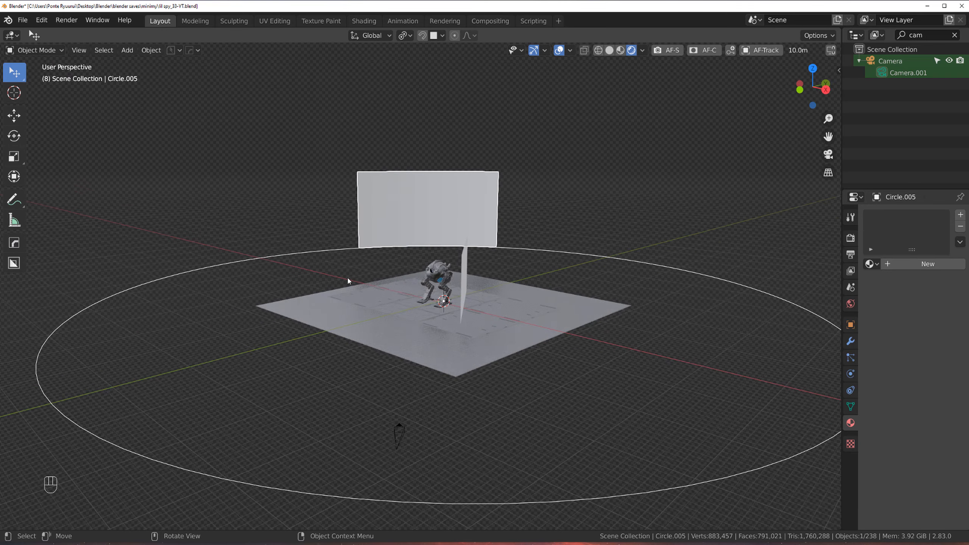
pyautogui.scroll(5, 469, 255)
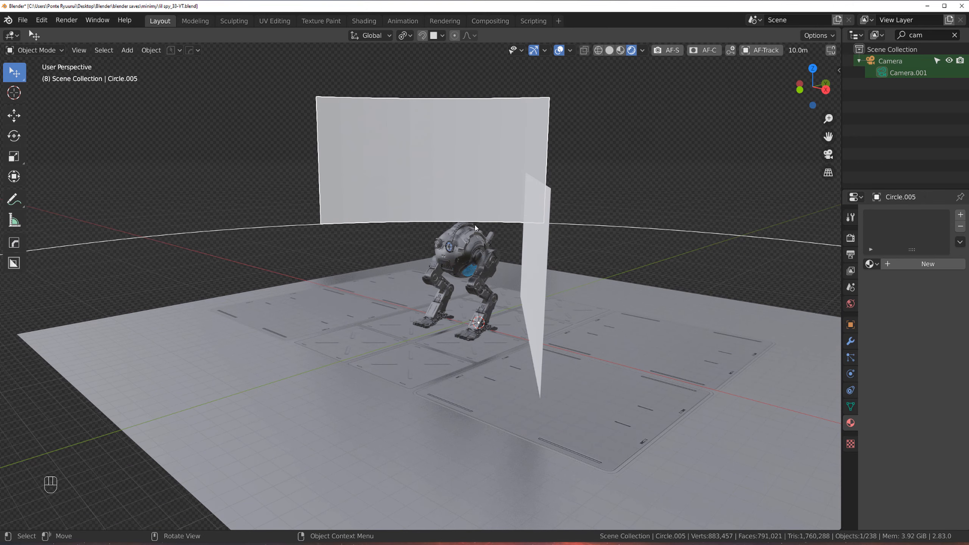
pyautogui.scroll(-6, 496, 287)
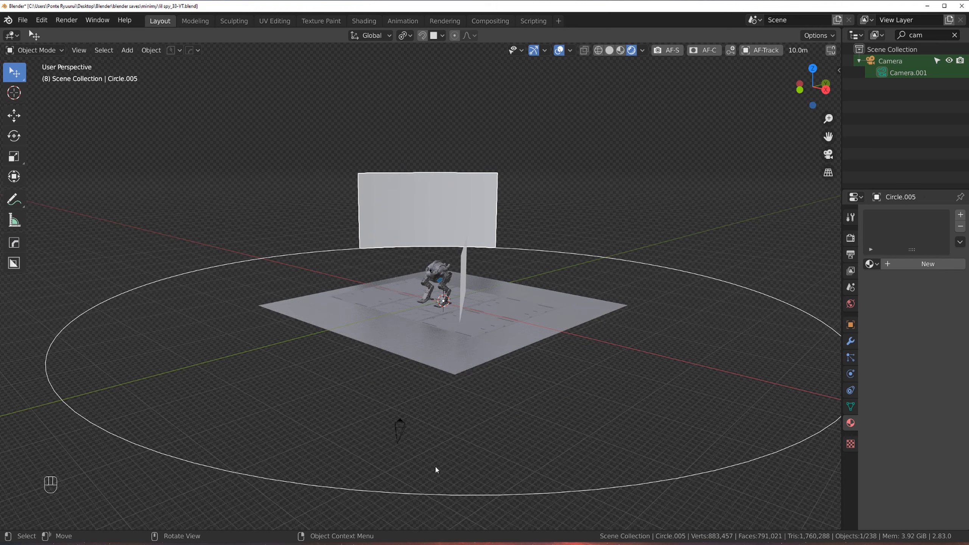
pyautogui.click(401, 430)
pyautogui.press('ctrl+KP_0')
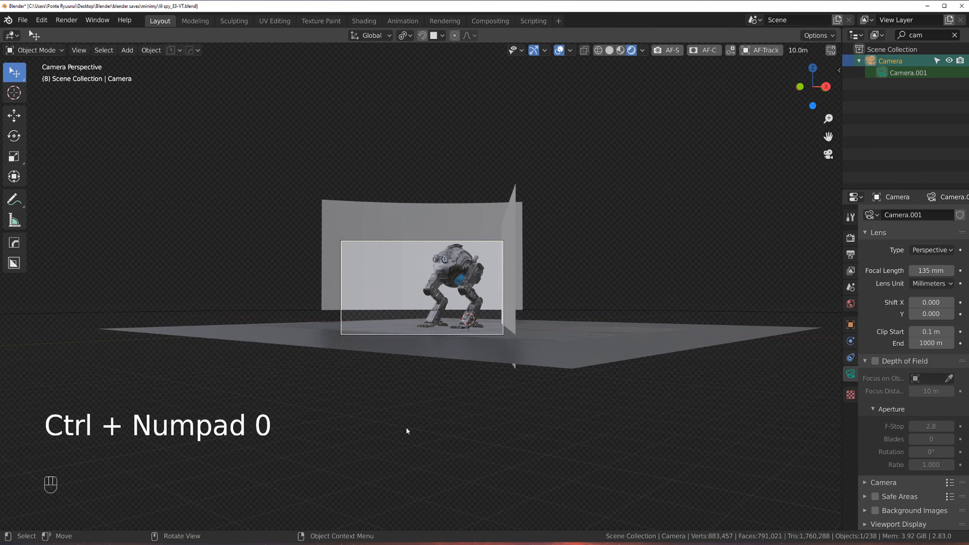
# Step: Select the backdrop wall and lower it about 2.6 m along Z
pyautogui.scroll(2, 435, 374)
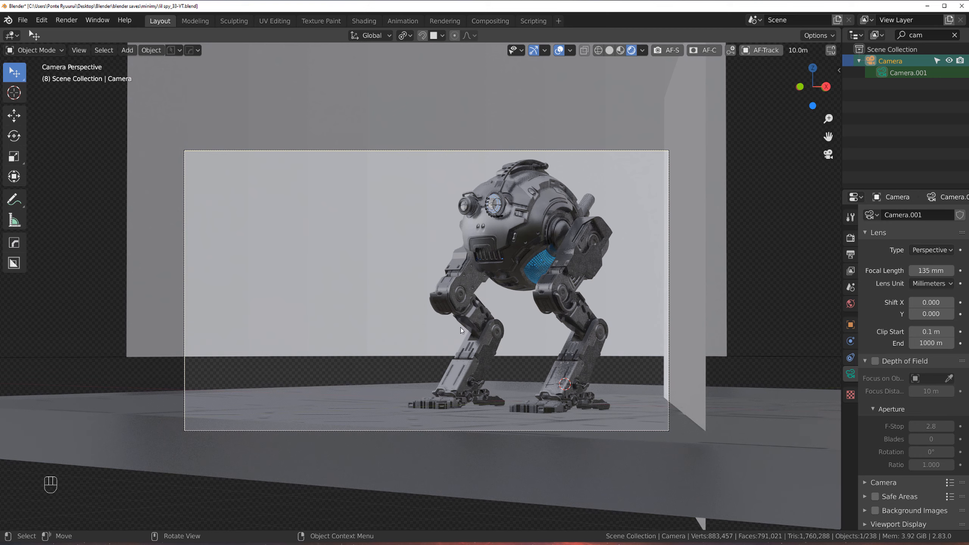
pyautogui.press('g')
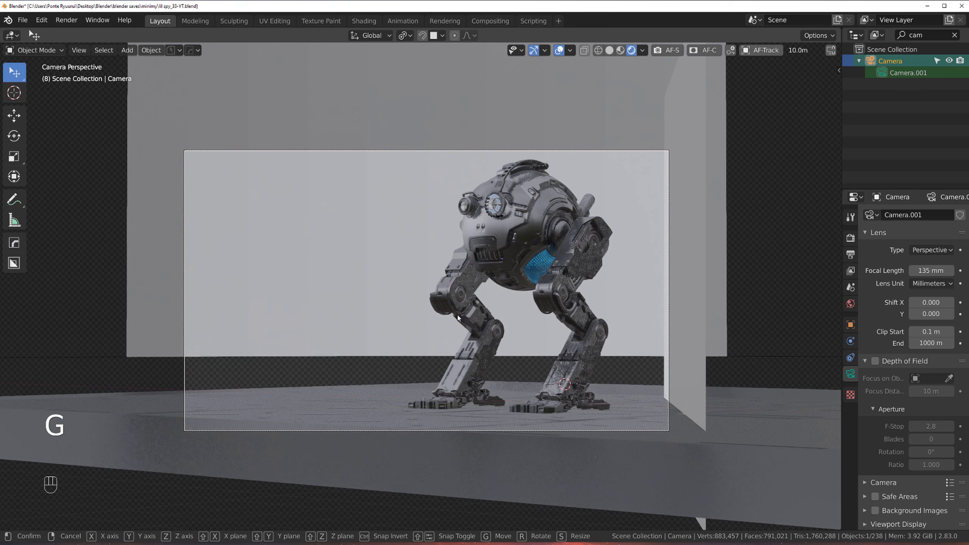
pyautogui.rightClick(486, 310)
pyautogui.click(431, 208)
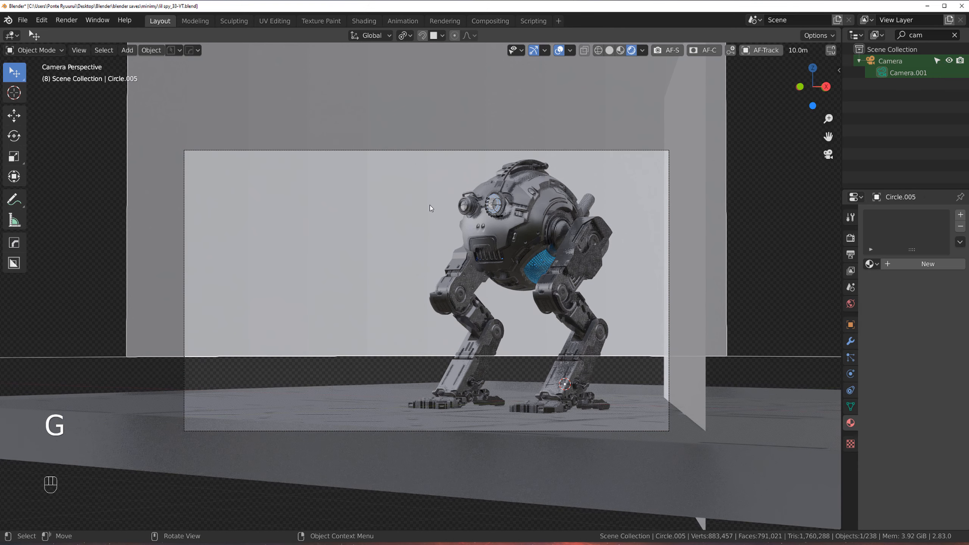
pyautogui.press('g')
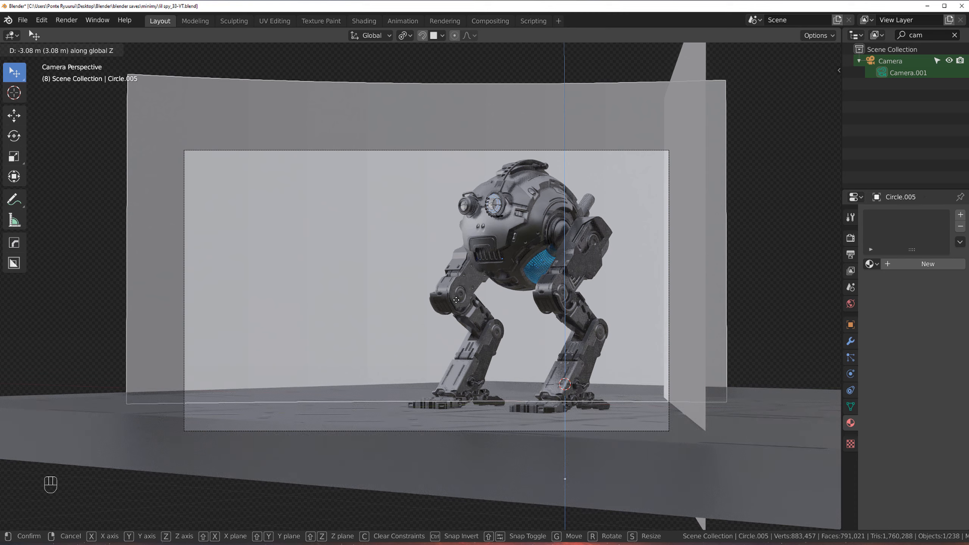
pyautogui.click(465, 241)
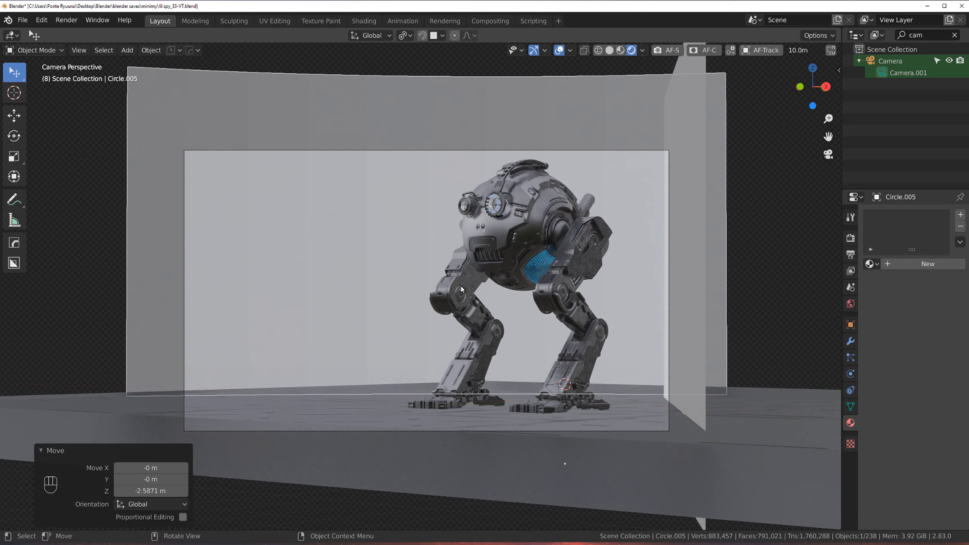
pyautogui.scroll(3, 506, 279)
pyautogui.scroll(-2, 507, 279)
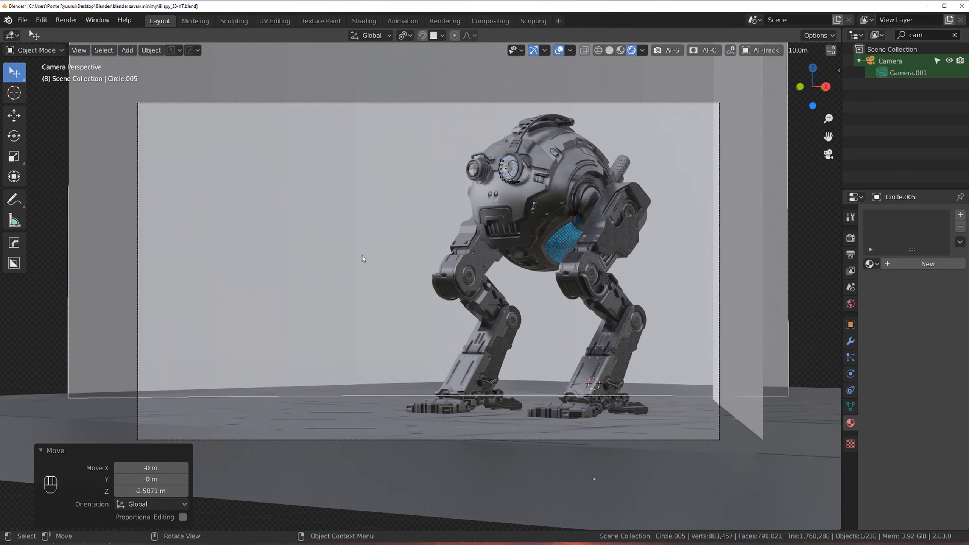
pyautogui.click(42, 271)
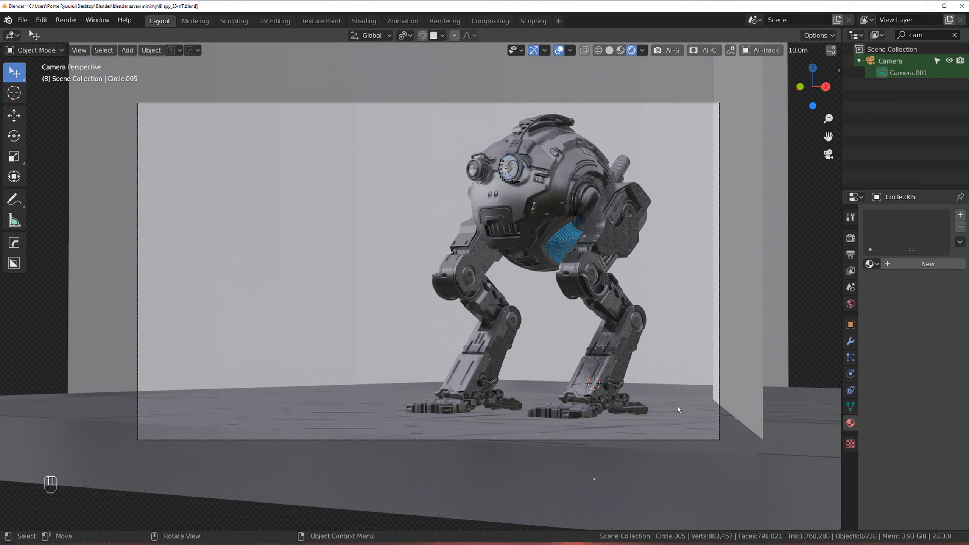
pyautogui.scroll(1, 565, 417)
pyautogui.keyDown('shift'); pyautogui.moveTo(553, 352); pyautogui.dragTo(552, 338, button='middle'); pyautogui.keyUp('shift')
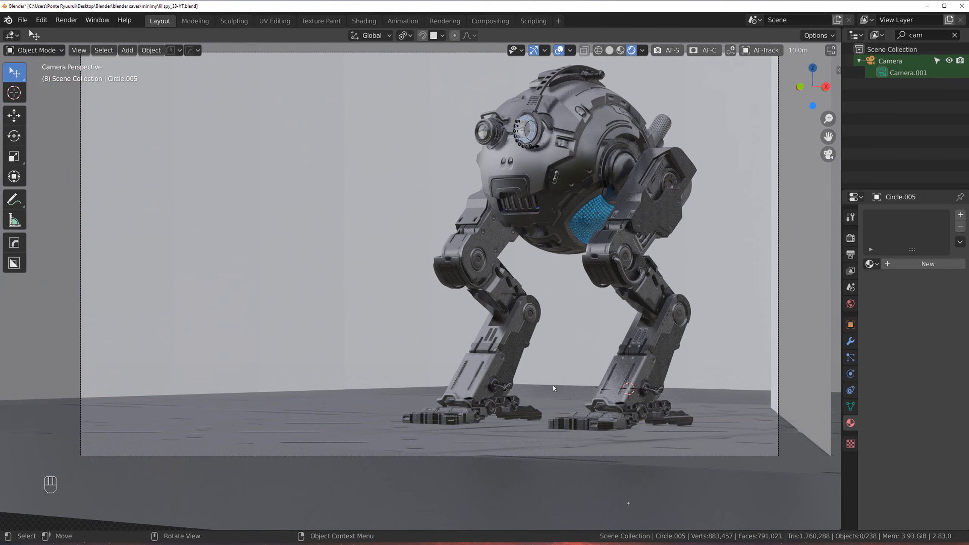
pyautogui.click(567, 397)
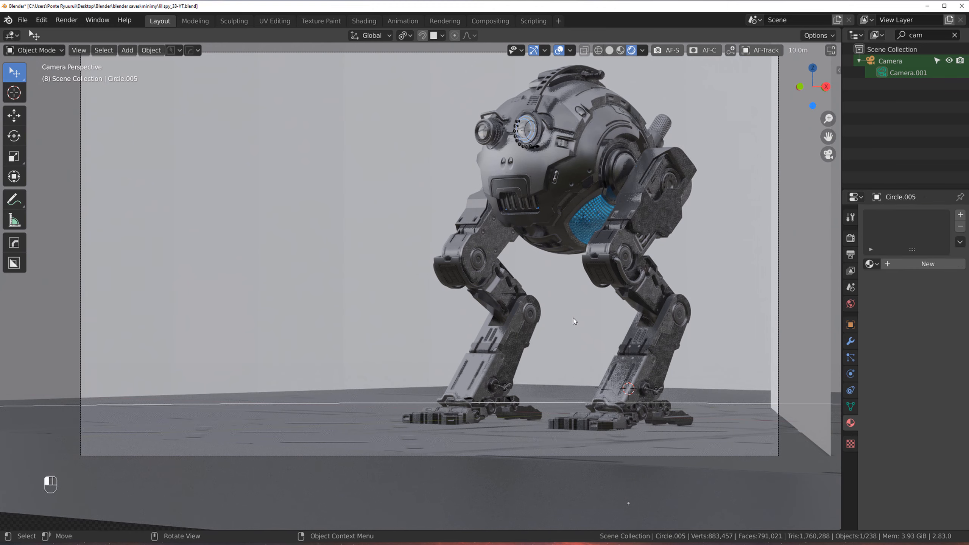
pyautogui.press('Tab')
pyautogui.click(567, 388)
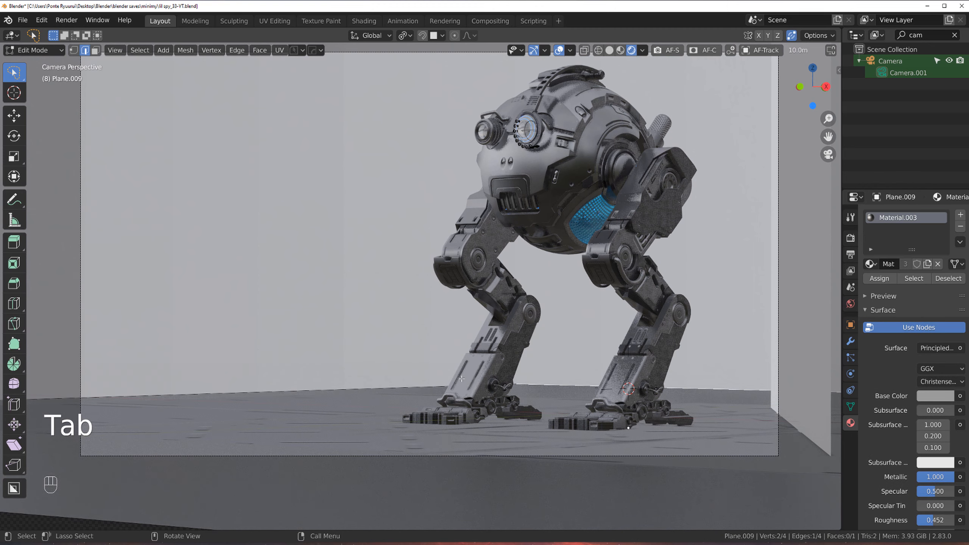
pyautogui.keyDown('shift'); pyautogui.click(496, 386); pyautogui.keyUp('shift')
pyautogui.press('s')
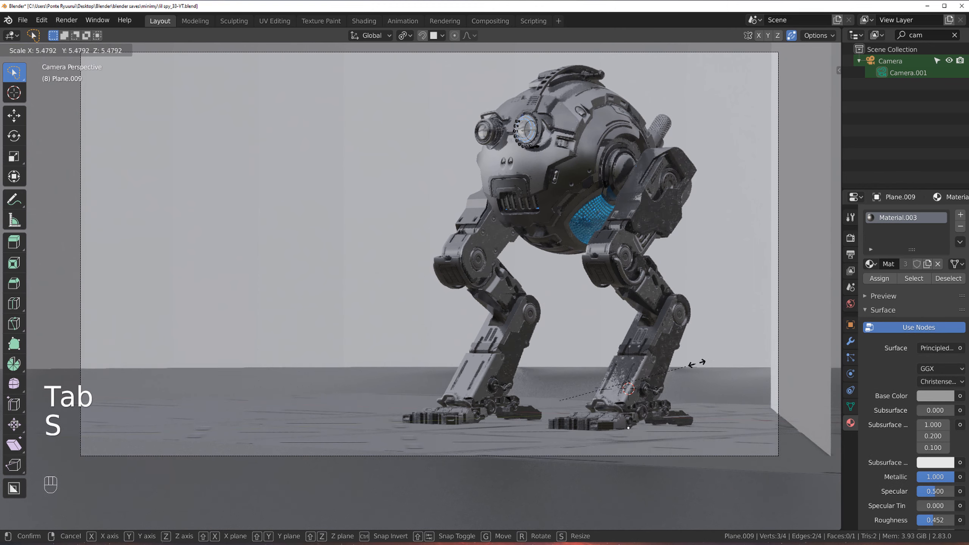
pyautogui.rightClick(720, 357)
pyautogui.click(580, 311)
pyautogui.press('Tab')
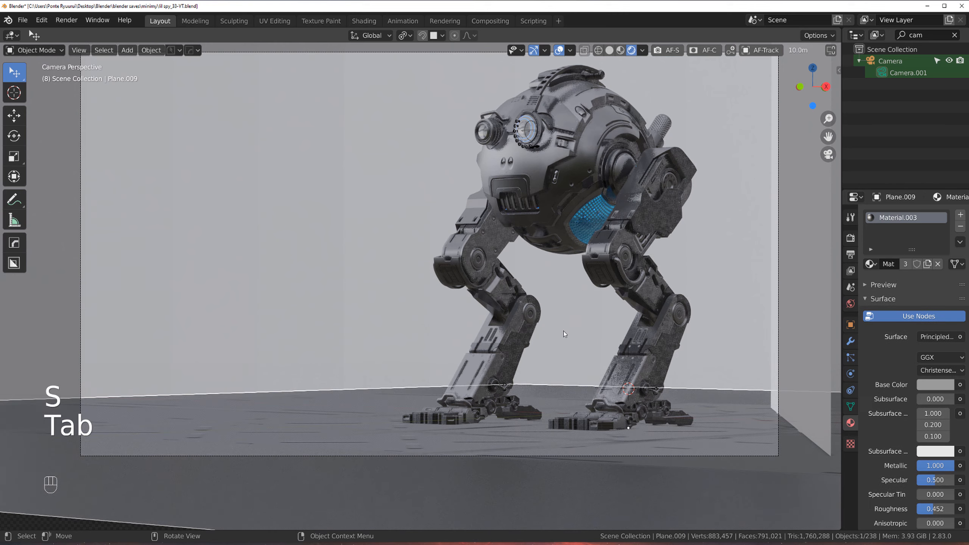
# Step: Select the backdrop wall again and reposition it along the Z axis
pyautogui.click(566, 320)
pyautogui.scroll(-2, 566, 320)
pyautogui.press('g')
pyautogui.press('z')
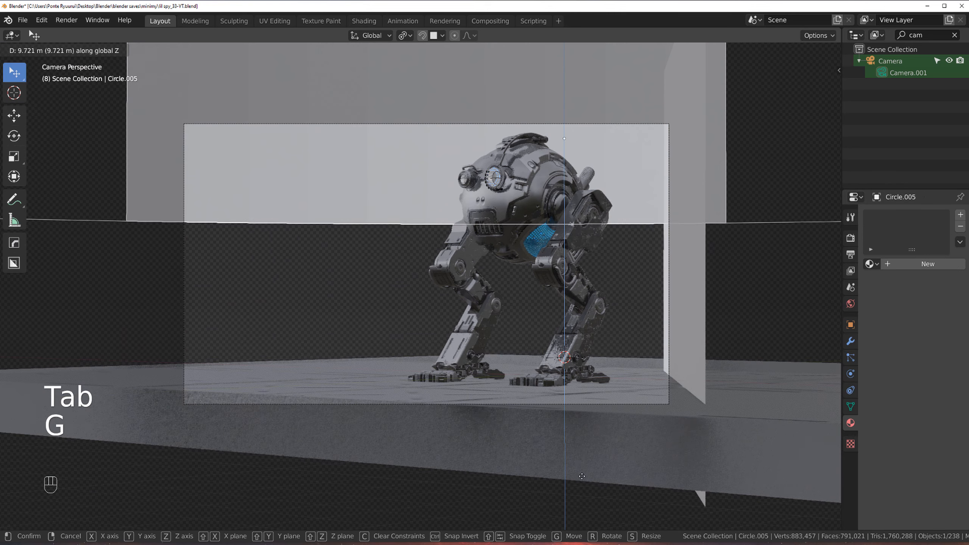
pyautogui.click(587, 485)
# Step: Finish moving the backdrop wall about 9.7 m along the global Z axis
pyautogui.scroll(2, 587, 484)
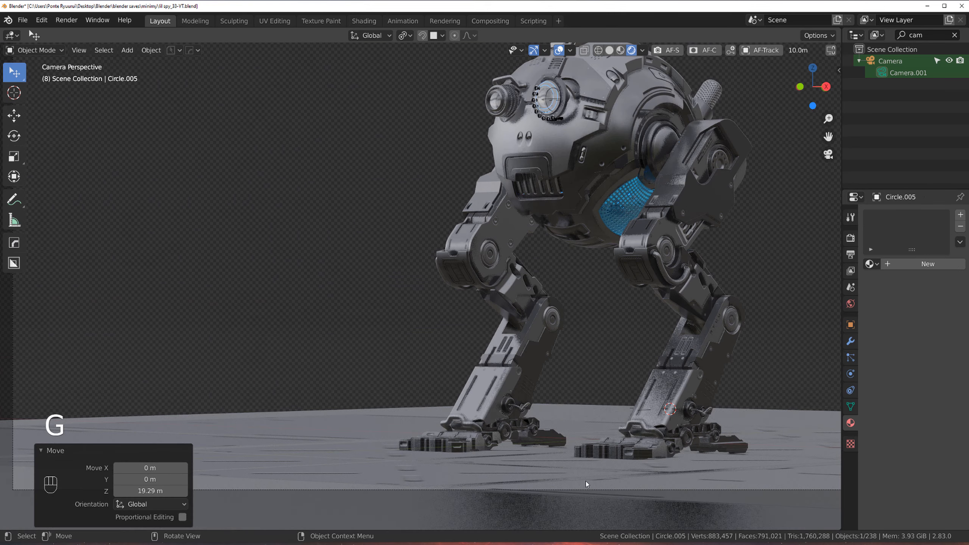
pyautogui.click(590, 414)
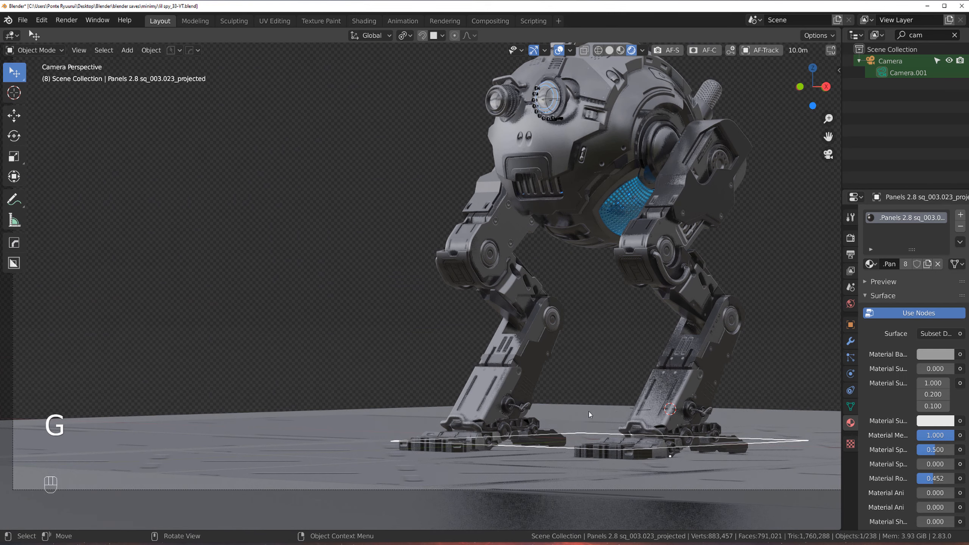
# Step: In the floor plane's Edit Mode, select its far edge and scale it outward to extend the floor behind the robot
pyautogui.press('Tab')
pyautogui.click(575, 406)
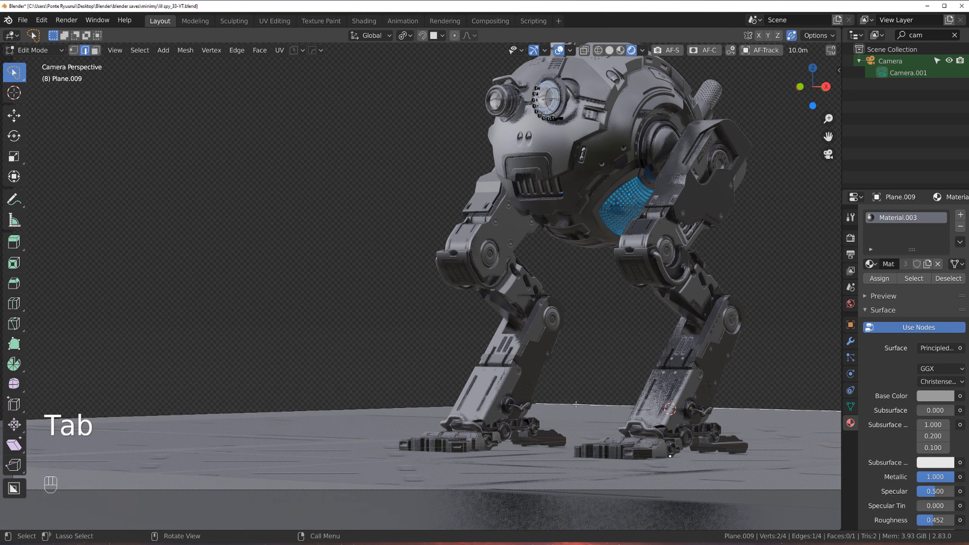
pyautogui.keyDown('shift'); pyautogui.click(444, 409); pyautogui.keyUp('shift')
pyautogui.press('s')
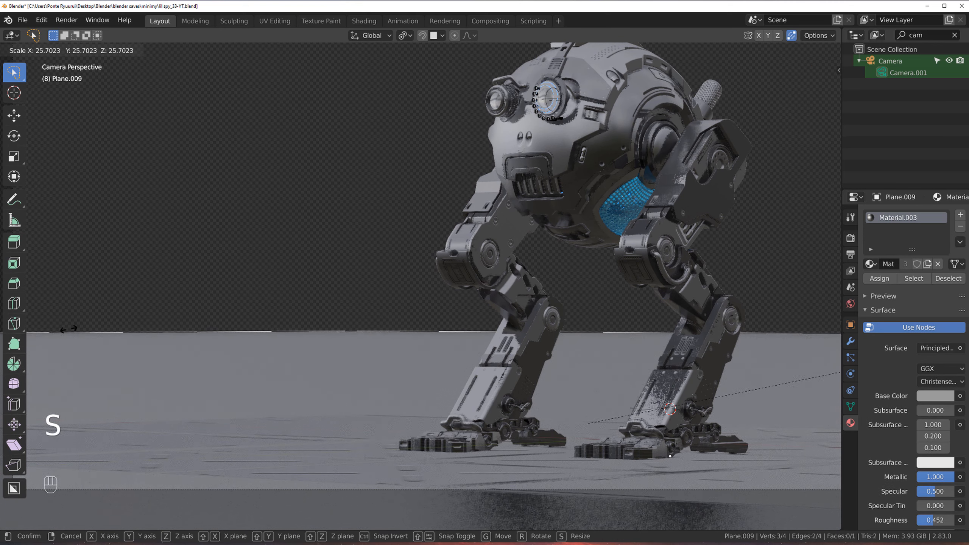
pyautogui.click(278, 359)
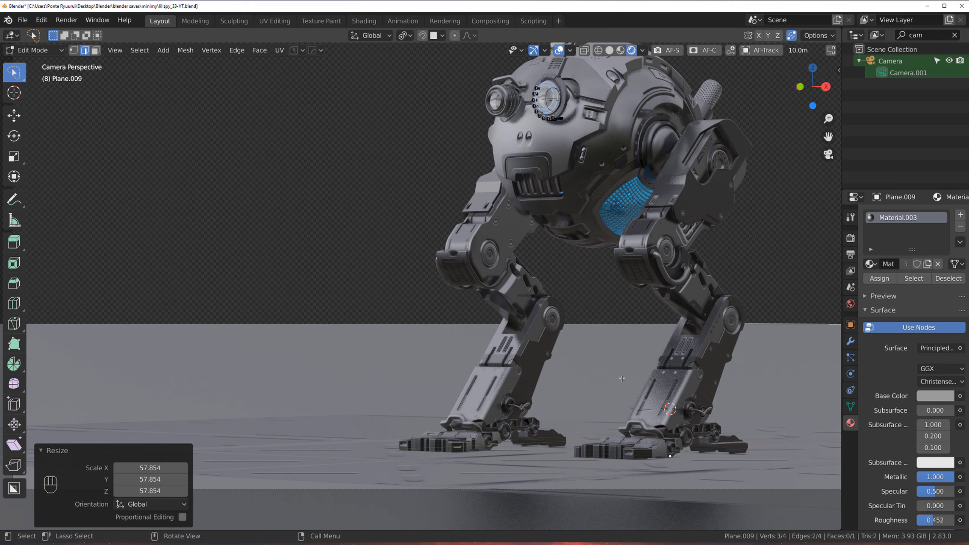
pyautogui.press('s')
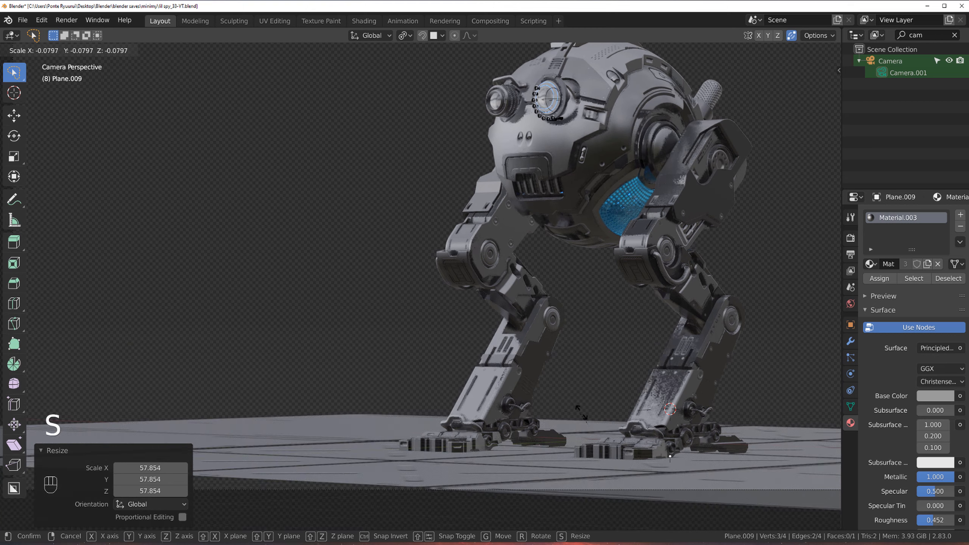
pyautogui.press('shift')
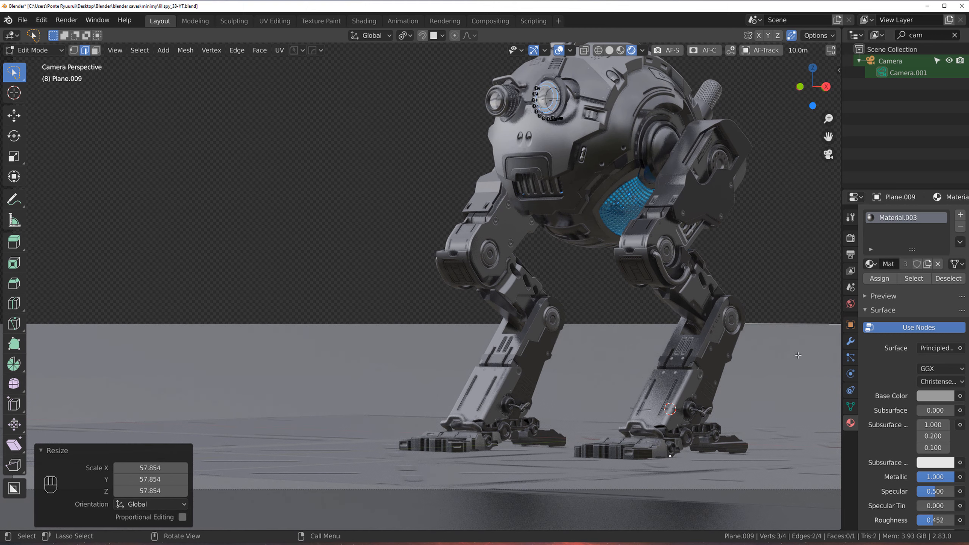
pyautogui.press('s')
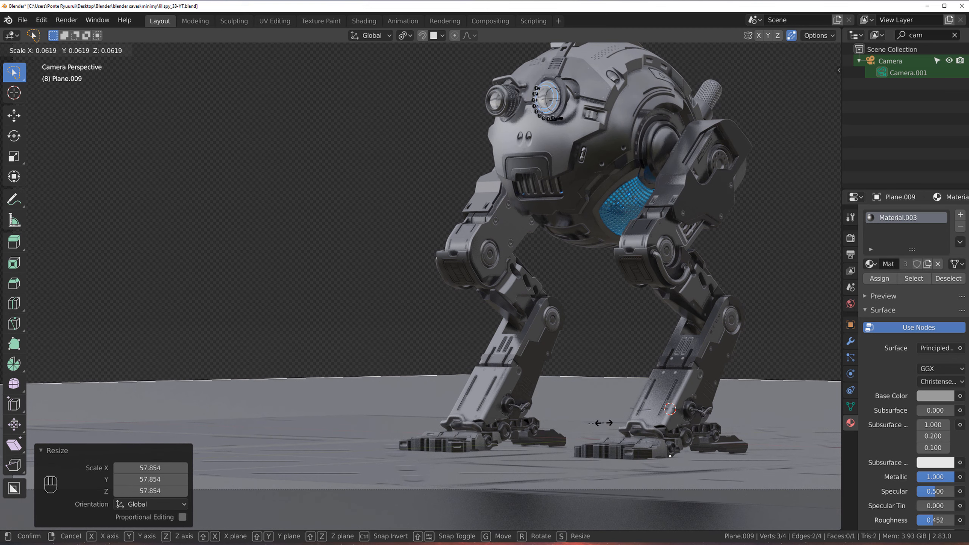
pyautogui.click(602, 423)
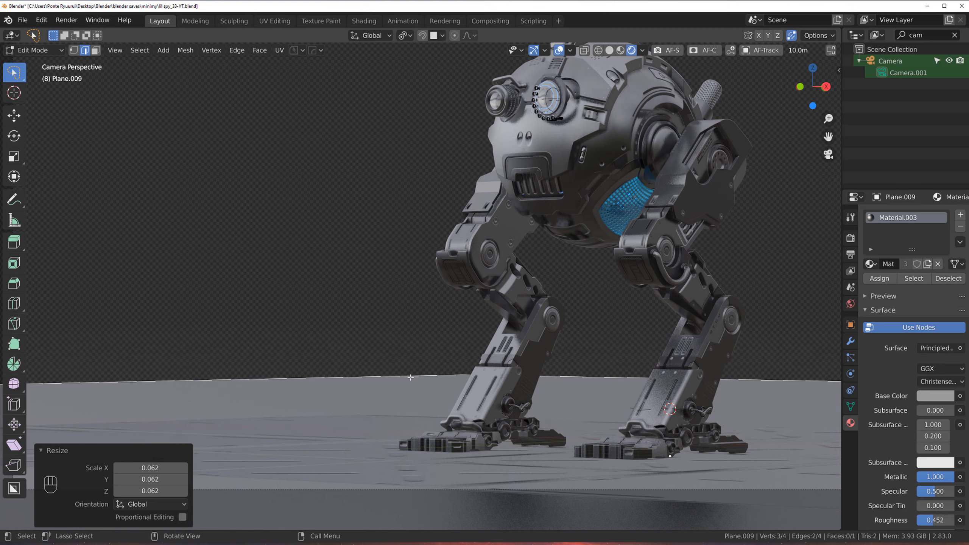
pyautogui.press('s')
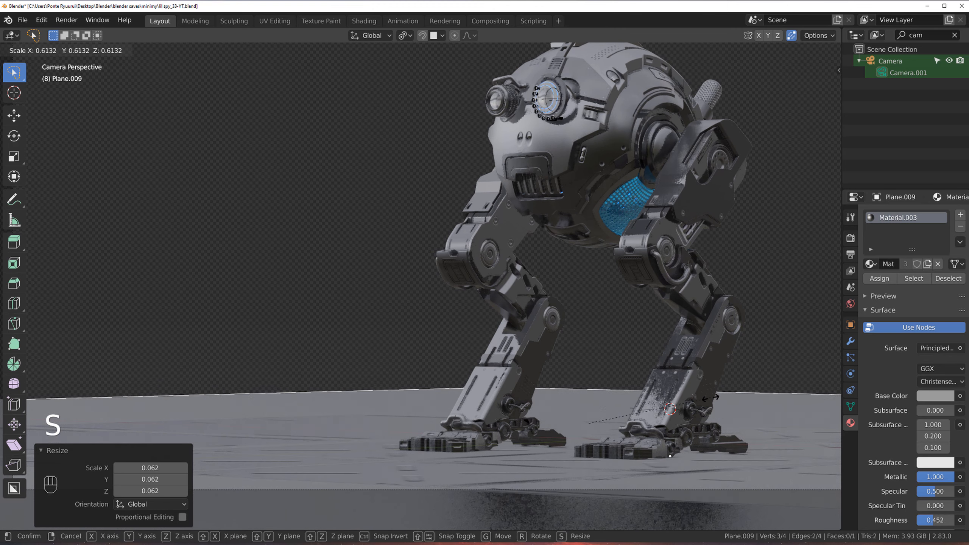
pyautogui.click(312, 461)
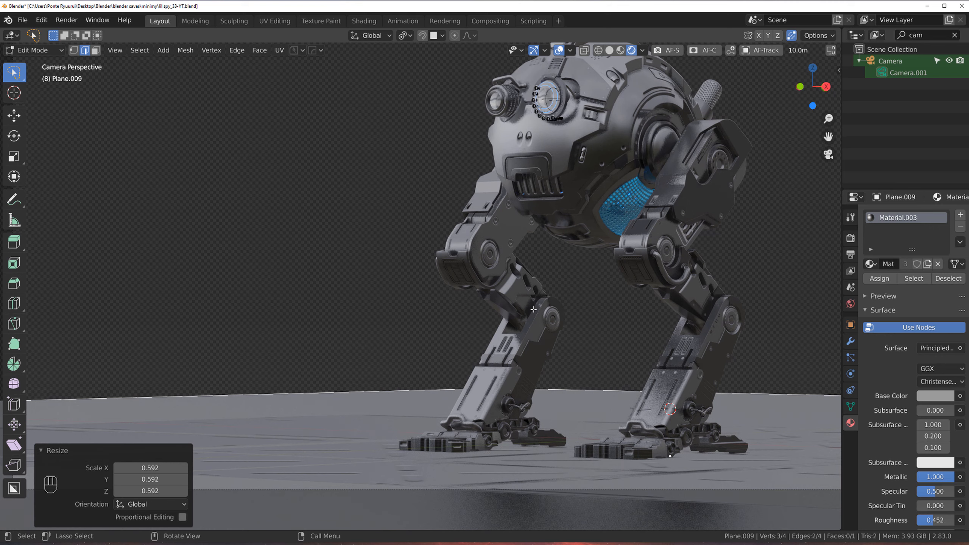
# Step: Select a corner vertex of the floor plane, bevel it about 0.8 m with 20 segments, and leave Edit Mode
pyautogui.press('Tab')
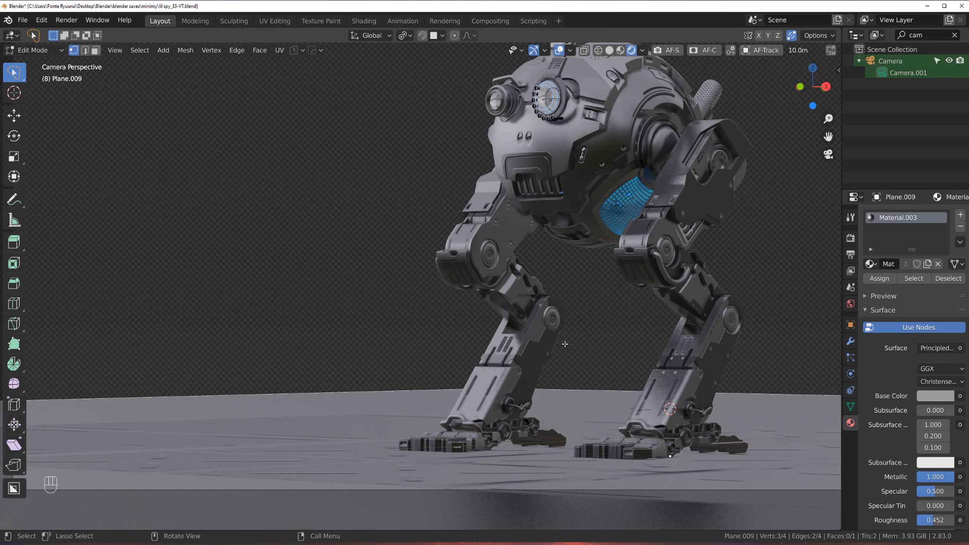
pyautogui.click(514, 387)
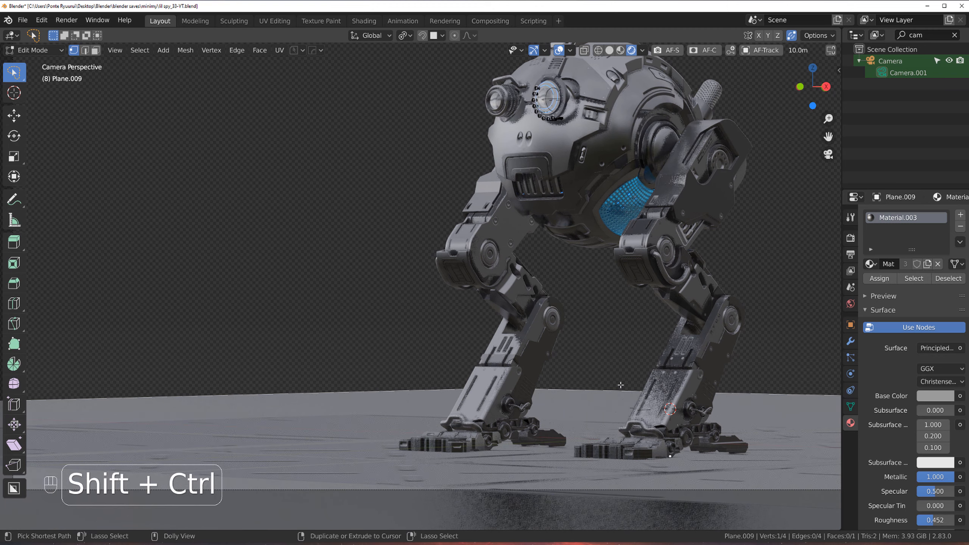
pyautogui.hotkey('ctrl', 'shift', 'b')
pyautogui.scroll(19, 292, 424)
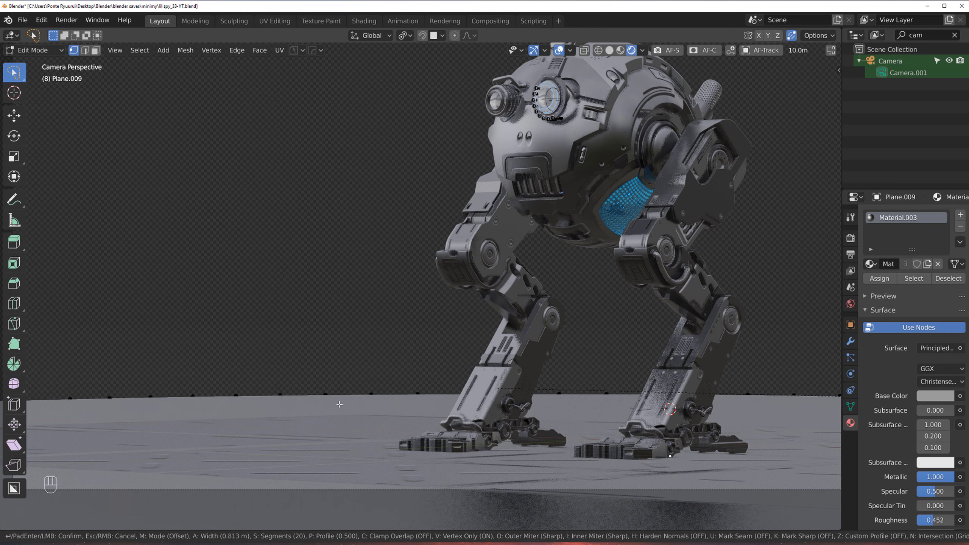
pyautogui.click(355, 411)
pyautogui.press('Tab')
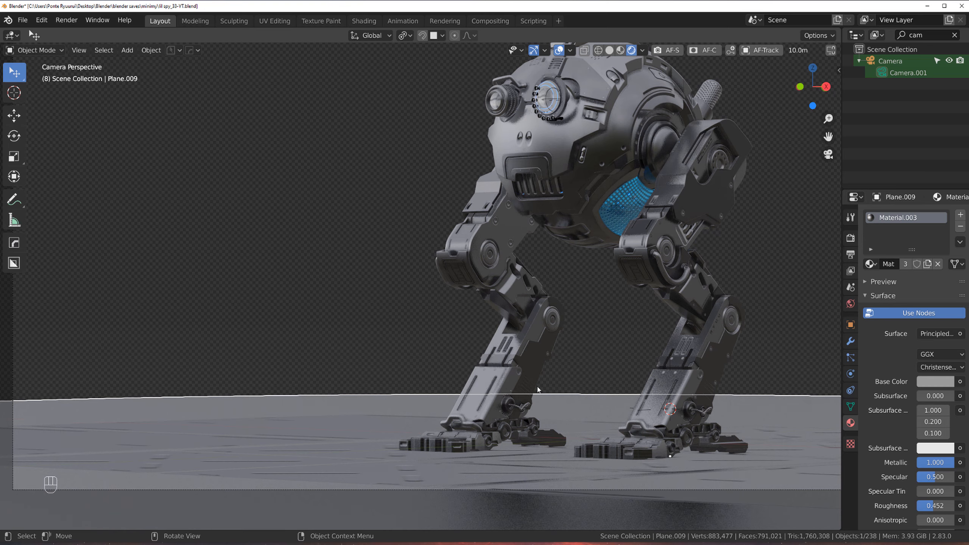
# Step: Select the curved backdrop wall and move it about 20 m down along the Z axis
pyautogui.scroll(-4, 550, 271)
pyautogui.click(564, 209)
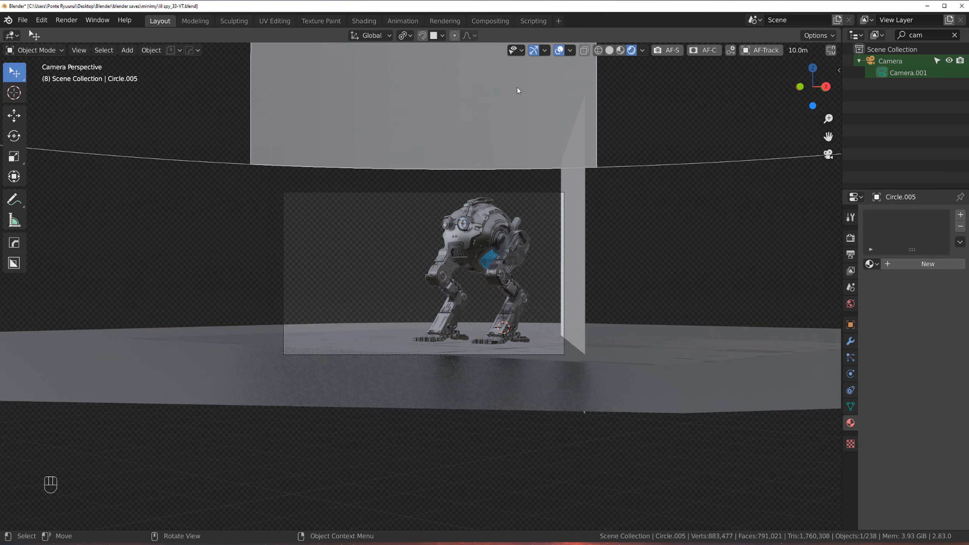
pyautogui.press('g')
pyautogui.press('z')
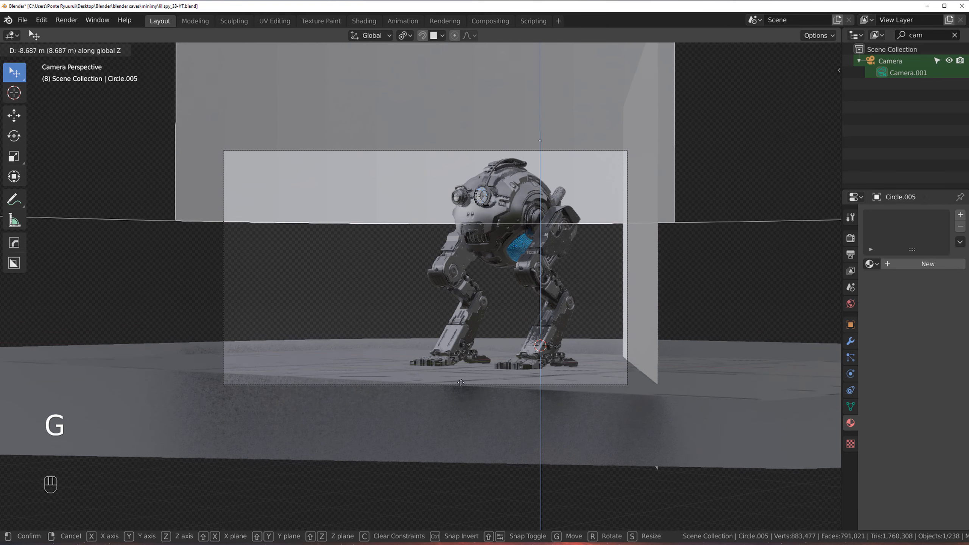
pyautogui.click(435, 165)
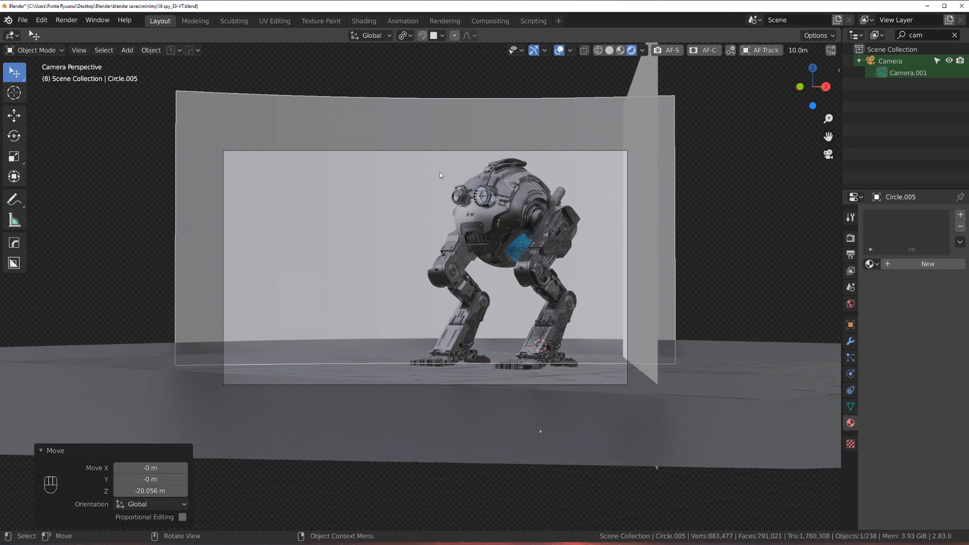
# Step: Select the backdrop wall and give it a new material
pyautogui.scroll(4, 414, 142)
pyautogui.scroll(-2, 398, 240)
pyautogui.click(766, 211)
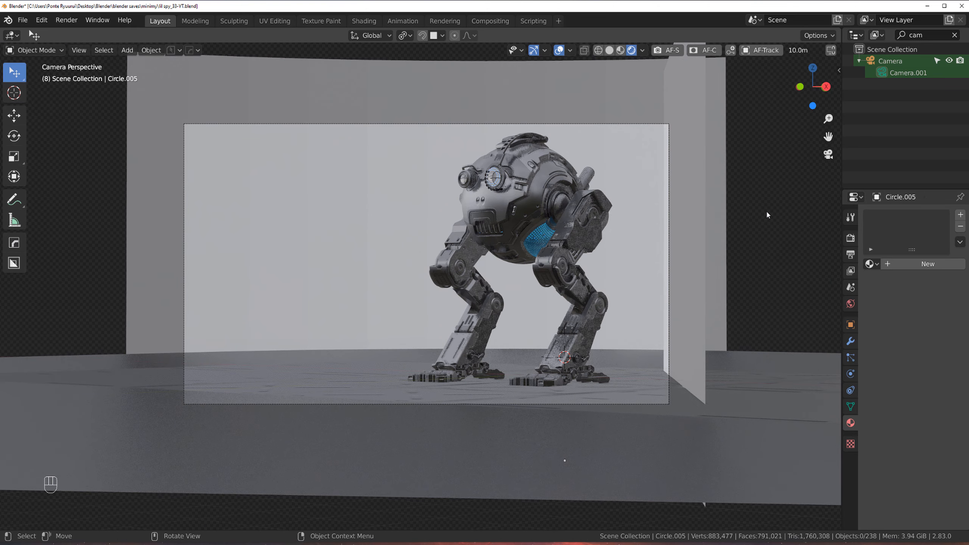
pyautogui.scroll(2, 486, 195)
pyautogui.click(433, 143)
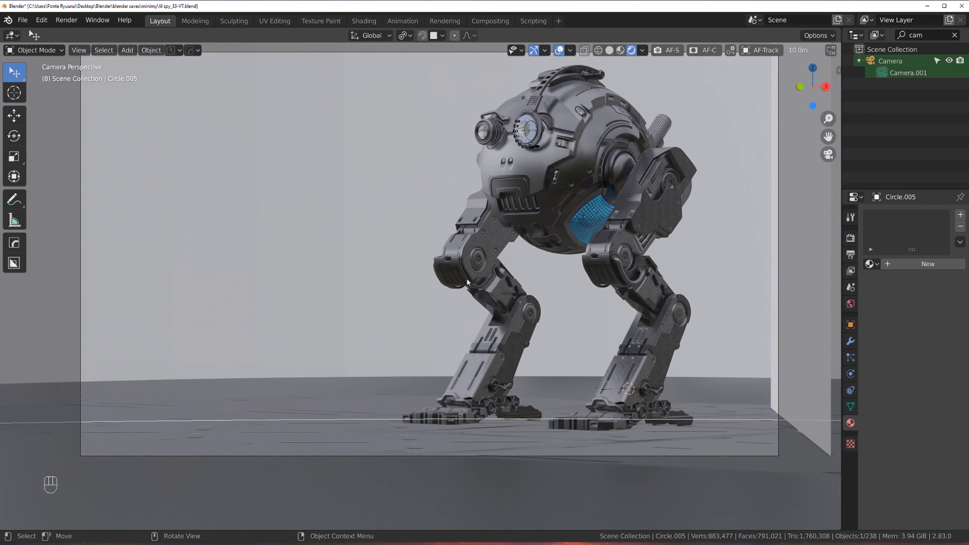
pyautogui.hotkey('alt', 'm')
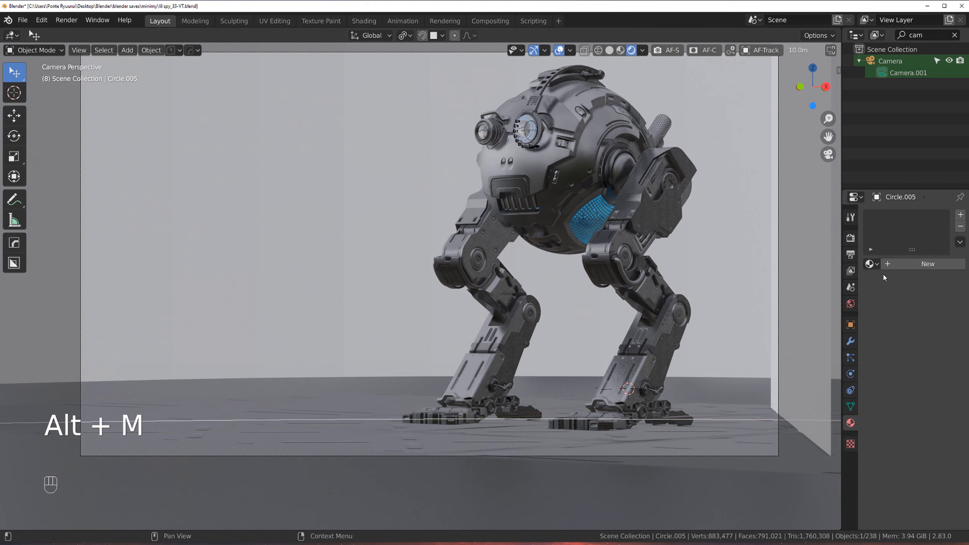
pyautogui.click(908, 265)
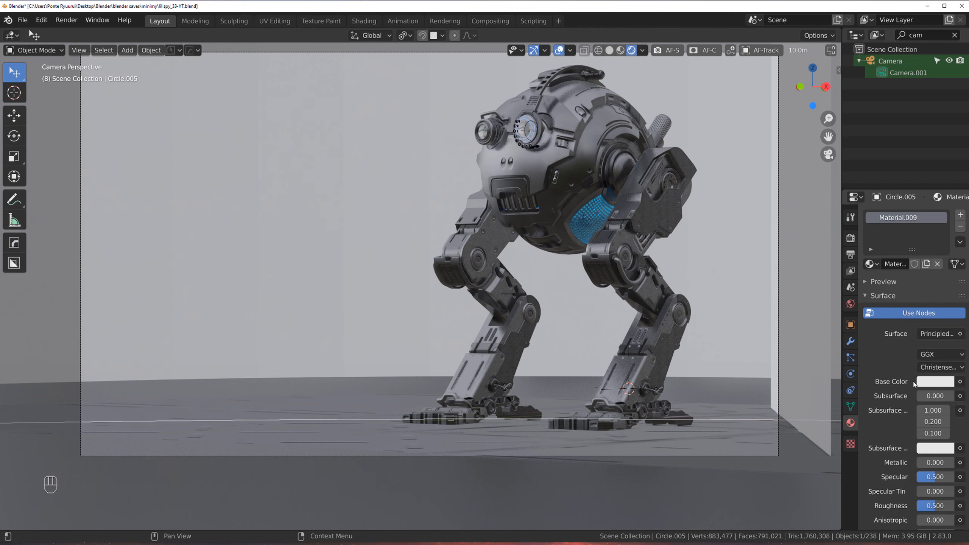
# Step: Darken the backdrop wall's base color to a value of about 0.65 and shade the wall smooth
pyautogui.click(933, 381)
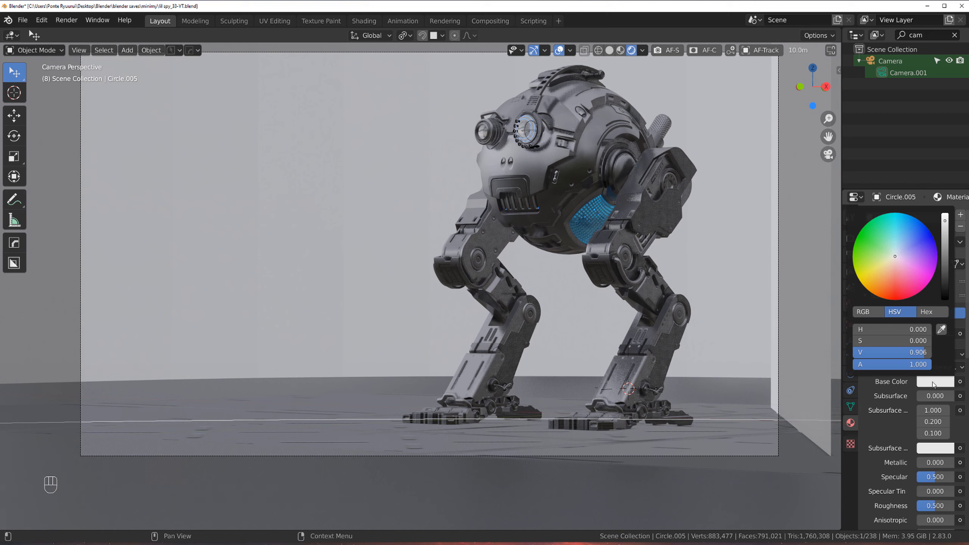
pyautogui.moveTo(946, 221); pyautogui.dragTo(945, 240)
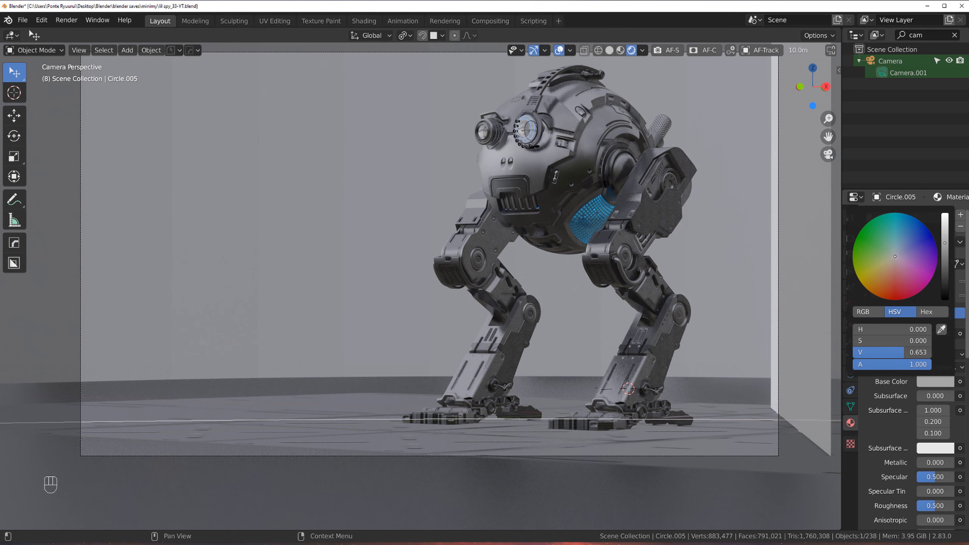
pyautogui.moveTo(945, 243); pyautogui.dragTo(945, 246)
pyautogui.rightClick(405, 227)
pyautogui.click(404, 246)
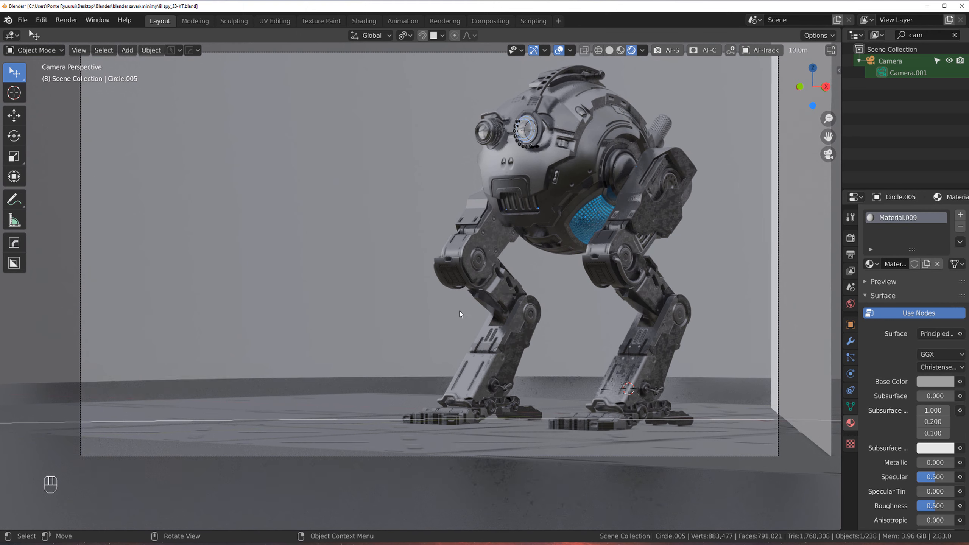
# Step: Select the upright side plane, nudge it slightly along X and Y, and save the file
pyautogui.scroll(-1, 575, 207)
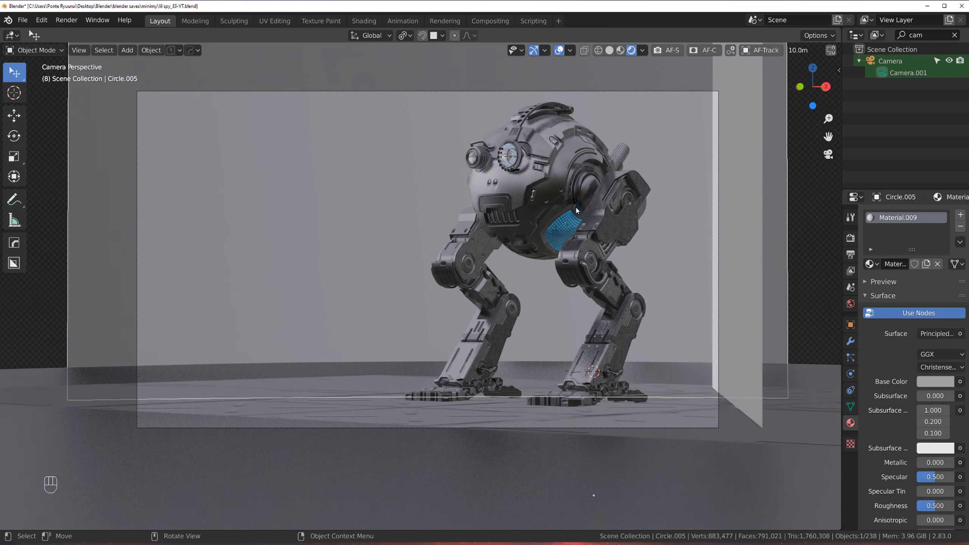
pyautogui.keyDown('shift'); pyautogui.moveTo(575, 206); pyautogui.dragTo(574, 225, button='middle'); pyautogui.keyUp('shift')
pyautogui.click(741, 218)
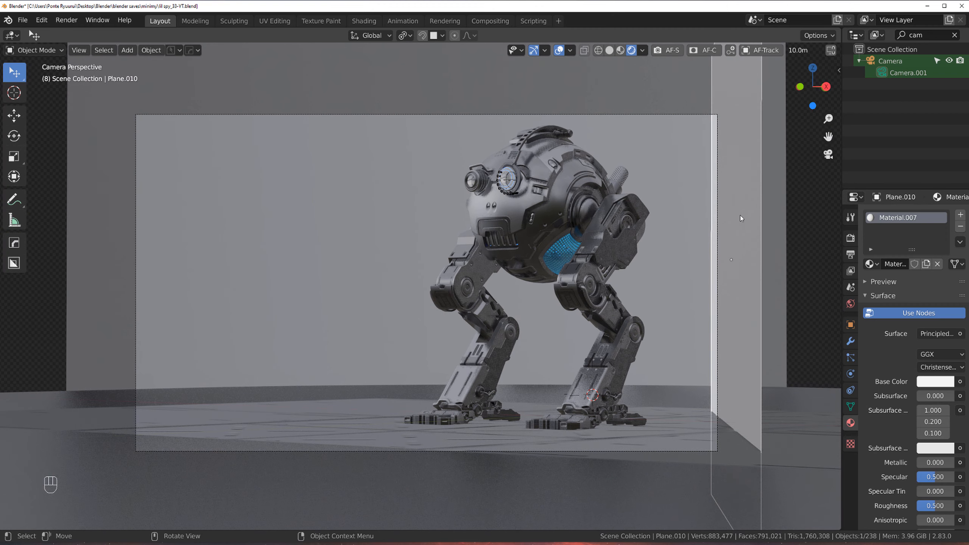
pyautogui.press('g')
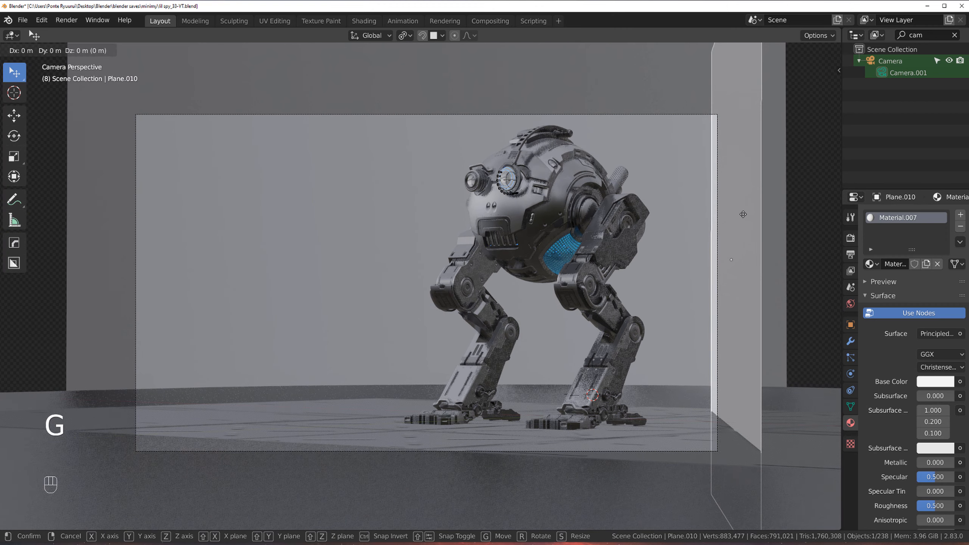
pyautogui.click(752, 216)
pyautogui.scroll(1, 568, 235)
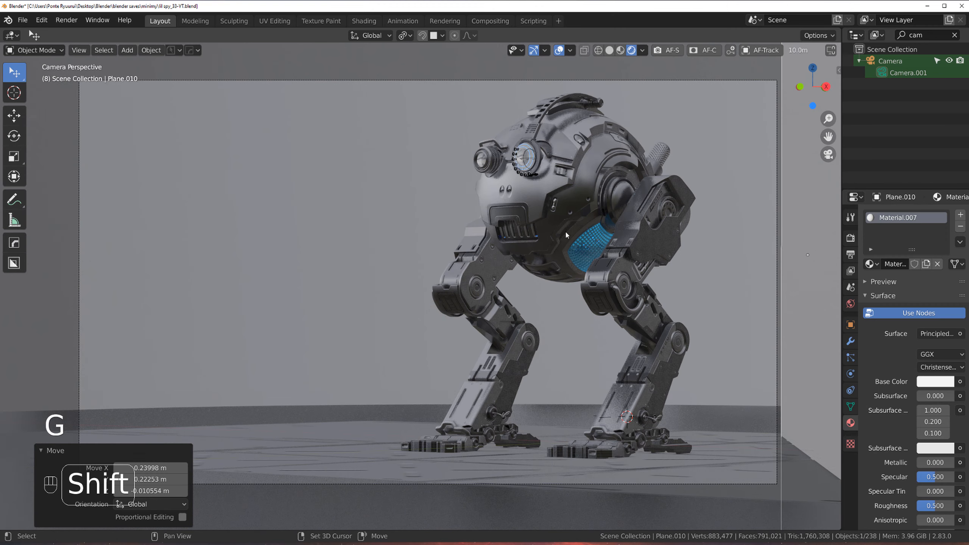
pyautogui.moveTo(565, 230)
pyautogui.keyDown('shift'); pyautogui.mouseDown(button='middle')
pyautogui.moveTo(582, 221)
pyautogui.moveTo(552, 224)
pyautogui.mouseUp(button='middle'); pyautogui.keyUp('shift')
pyautogui.scroll(-1, 582, 221)
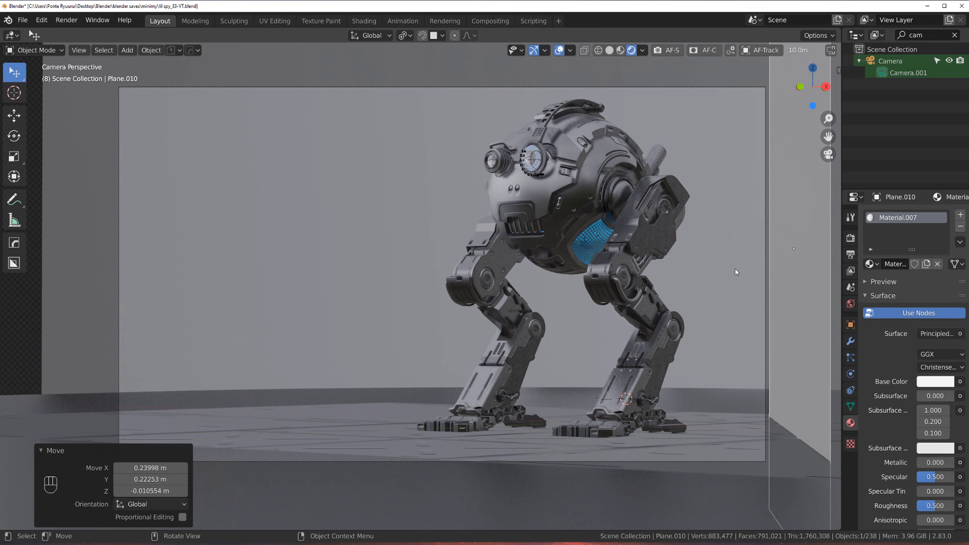
pyautogui.hotkey('ctrl', 's')
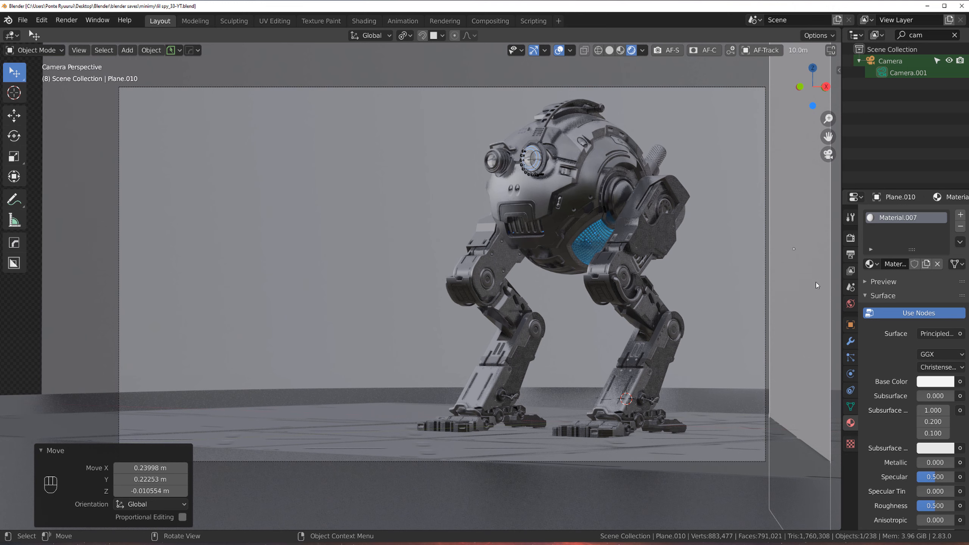
# Step: Select the Camera object in the scene and make it the active camera view
pyautogui.press('n')
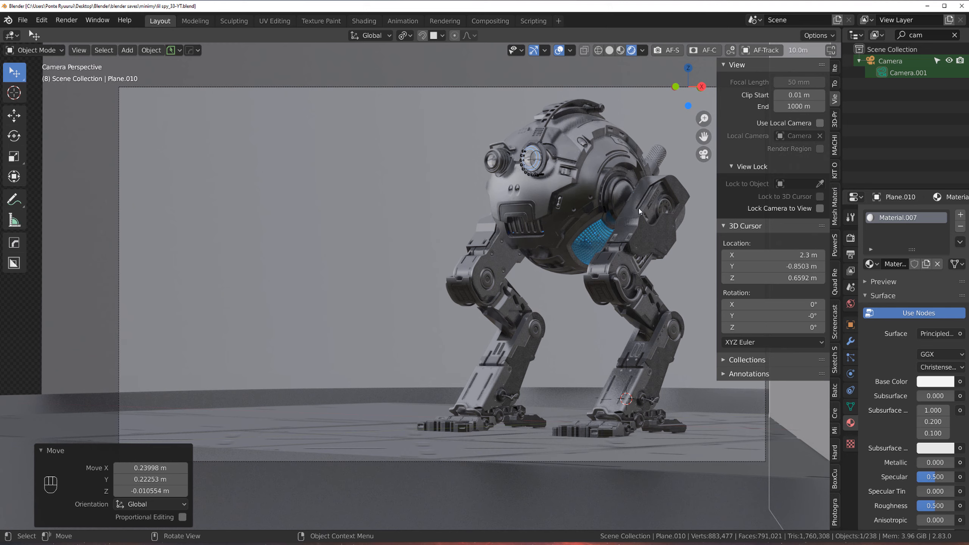
pyautogui.click(661, 204)
pyautogui.scroll(-6, 593, 240)
pyautogui.moveTo(501, 303); pyautogui.dragTo(571, 343, button='middle')
pyautogui.click(532, 371)
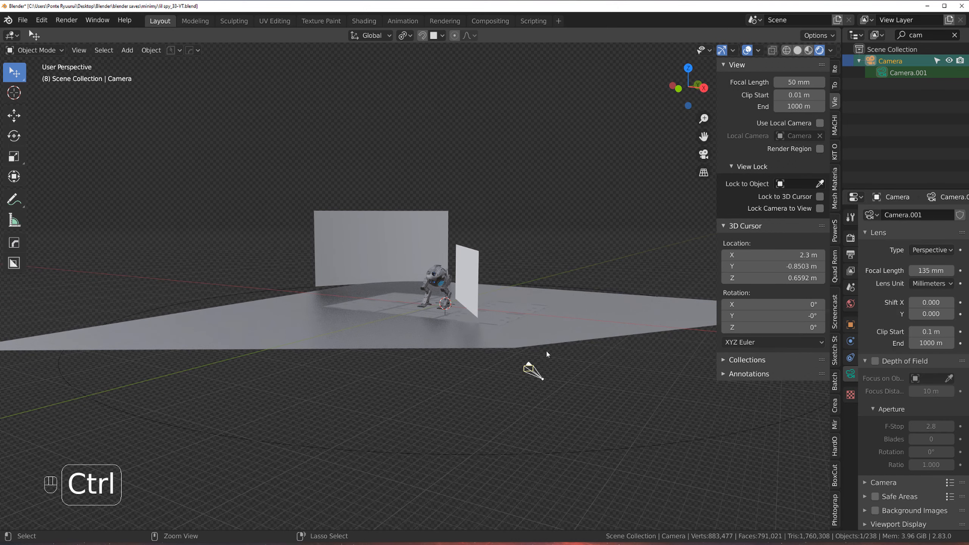
pyautogui.press('ctrl+KP_0')
# Step: Open the Photographer panel in the sidebar to inspect the camera's lens and exposure settings
pyautogui.scroll(4, 479, 355)
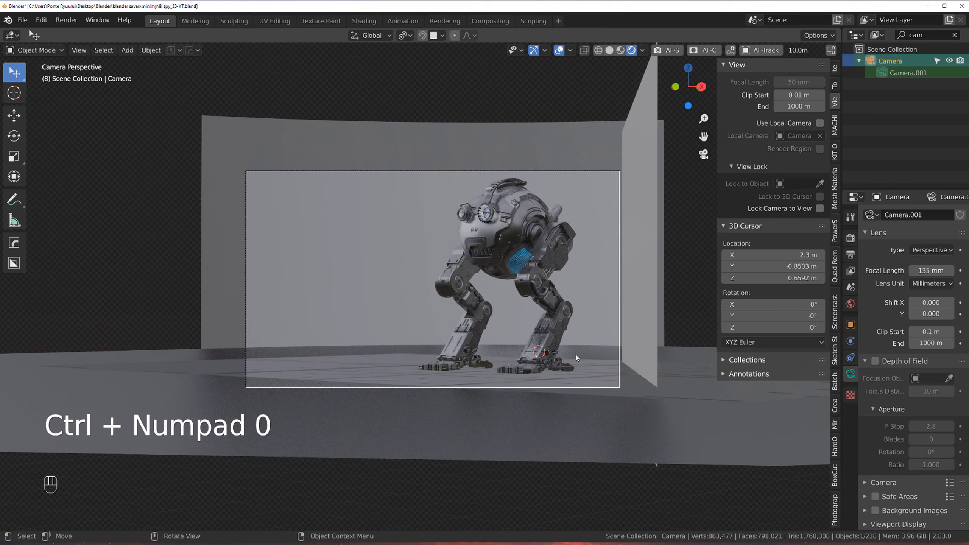
pyautogui.click(834, 511)
pyautogui.scroll(2, 634, 264)
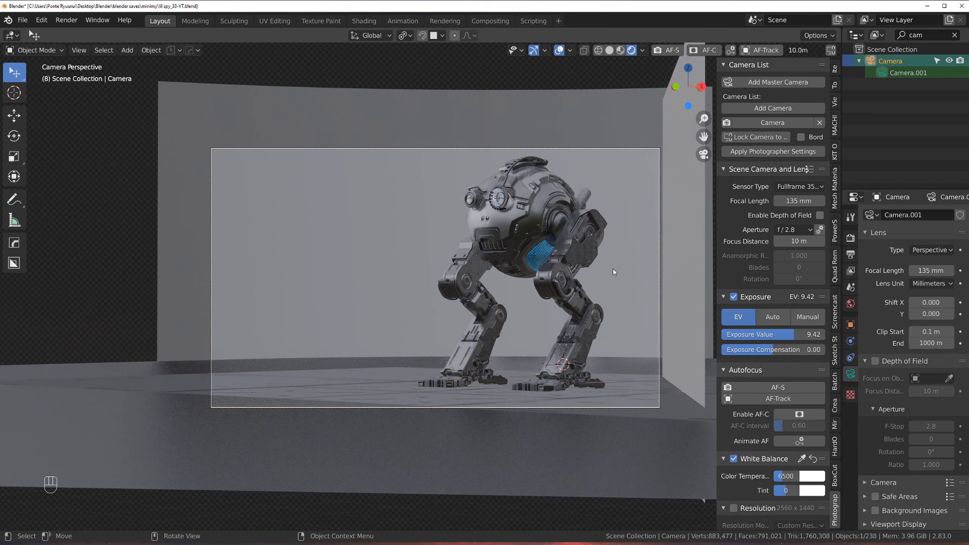
pyautogui.keyDown('shift'); pyautogui.moveTo(590, 233); pyautogui.dragTo(601, 286, button='middle'); pyautogui.keyUp('shift')
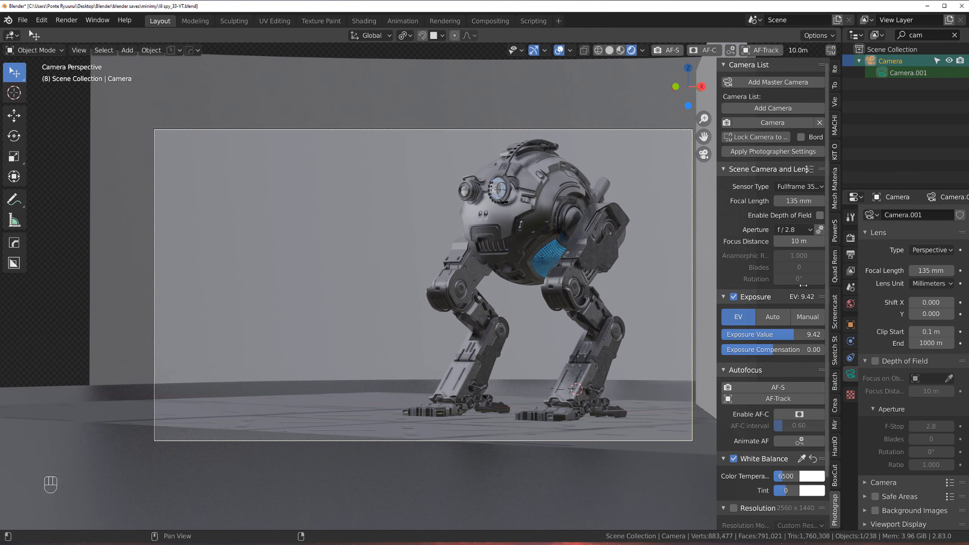
pyautogui.press('shift')
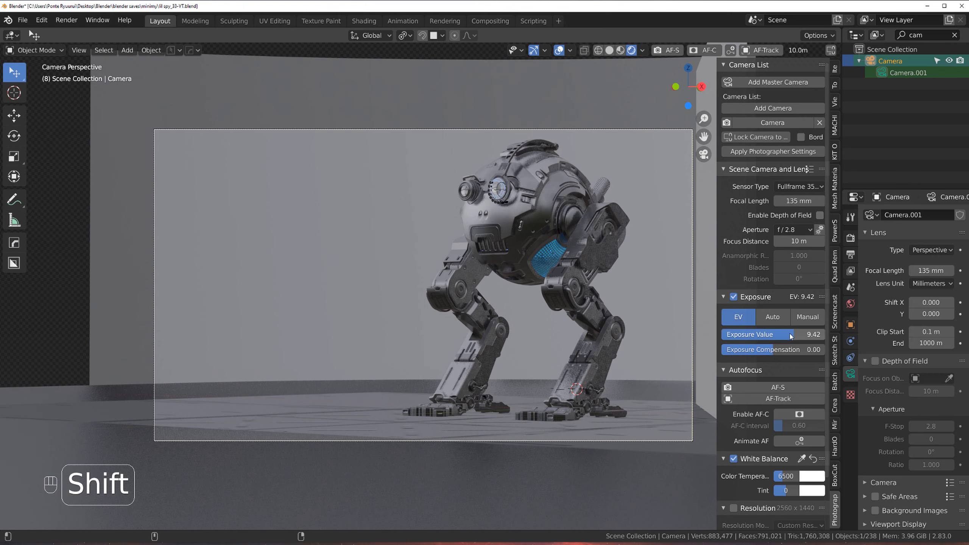
# Step: Lower the camera's exposure value to 8.56 in the Photographer panel
pyautogui.keyDown('shift'); pyautogui.moveTo(790, 336); pyautogui.dragTo(753, 336); pyautogui.keyUp('shift')
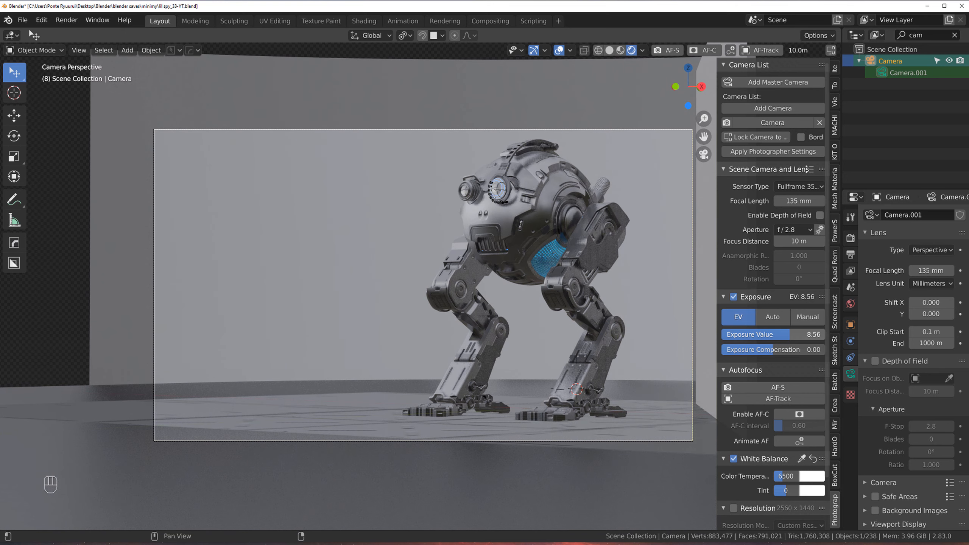
pyautogui.scroll(-3, 790, 335)
pyautogui.scroll(3, 792, 368)
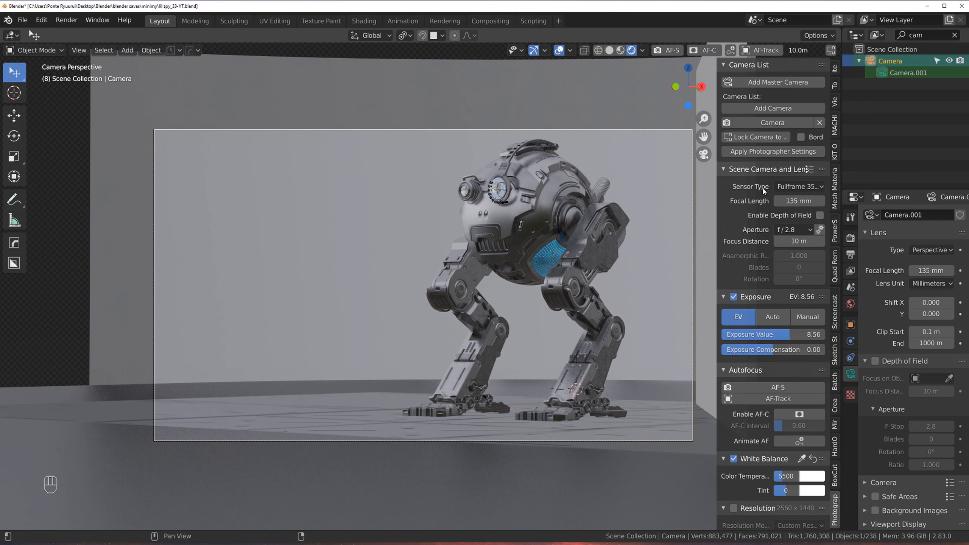
pyautogui.scroll(-3, 783, 306)
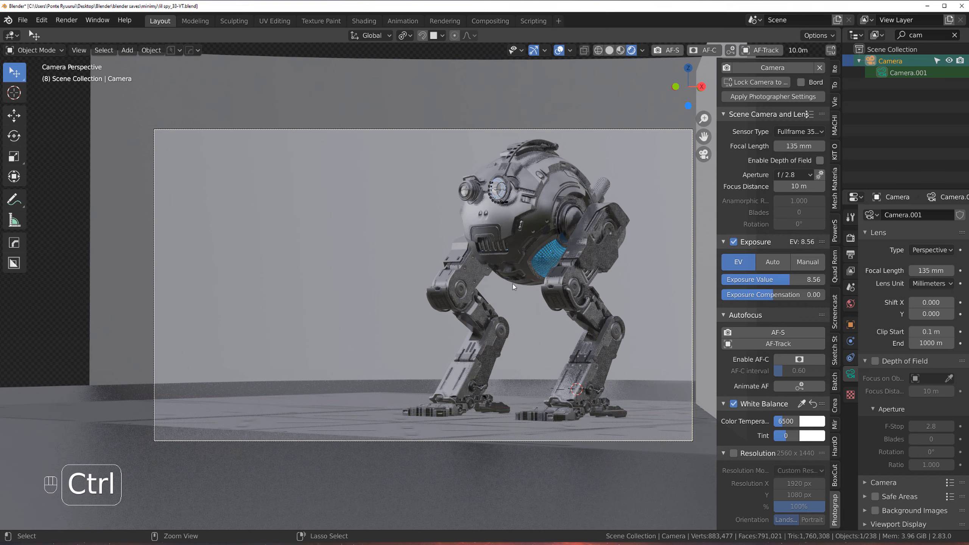
# Step: Enable autofocus tracking and pick the robot's front eye lens as the focus target
pyautogui.moveTo(513, 285)
pyautogui.keyDown('ctrl'); pyautogui.mouseDown(button='middle')
pyautogui.moveTo(512, 277)
pyautogui.moveTo(509, 286)
pyautogui.mouseUp(button='middle'); pyautogui.keyUp('ctrl')
pyautogui.keyDown('shift'); pyautogui.moveTo(517, 249); pyautogui.dragTo(493, 252, button='middle'); pyautogui.keyUp('shift')
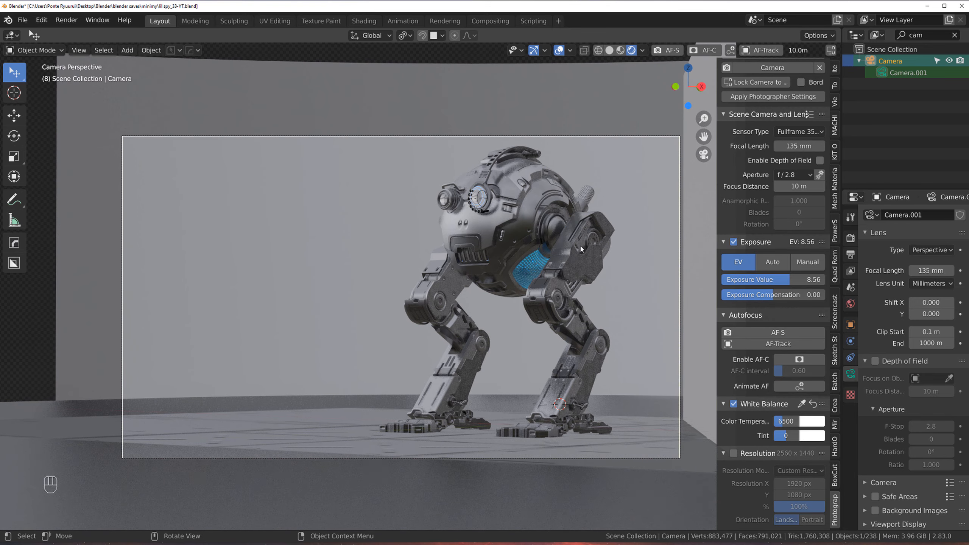
pyautogui.press('n')
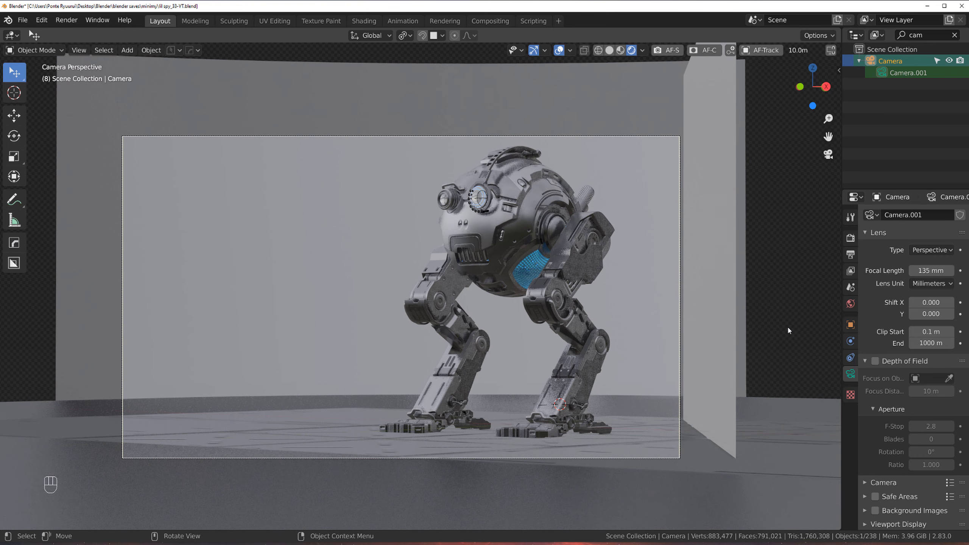
pyautogui.press('n')
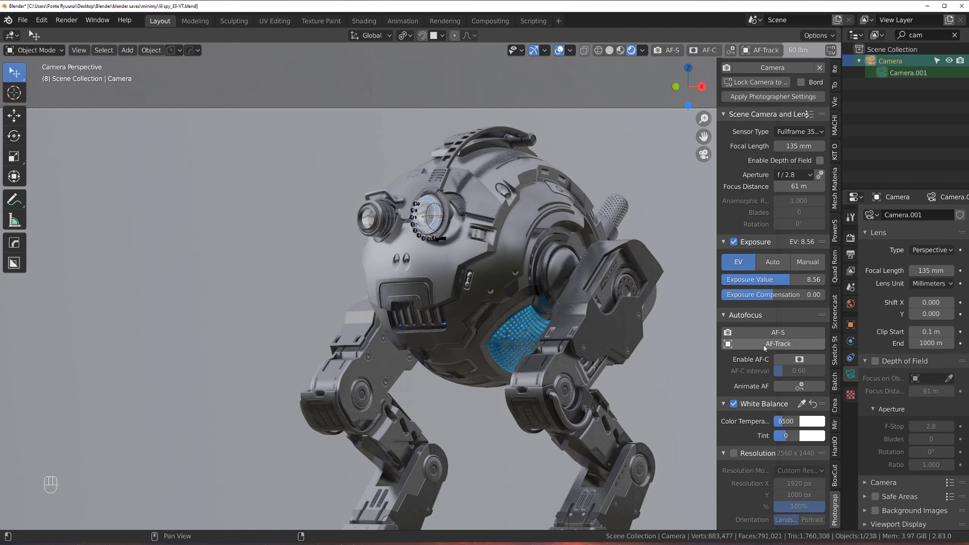
pyautogui.click(820, 345)
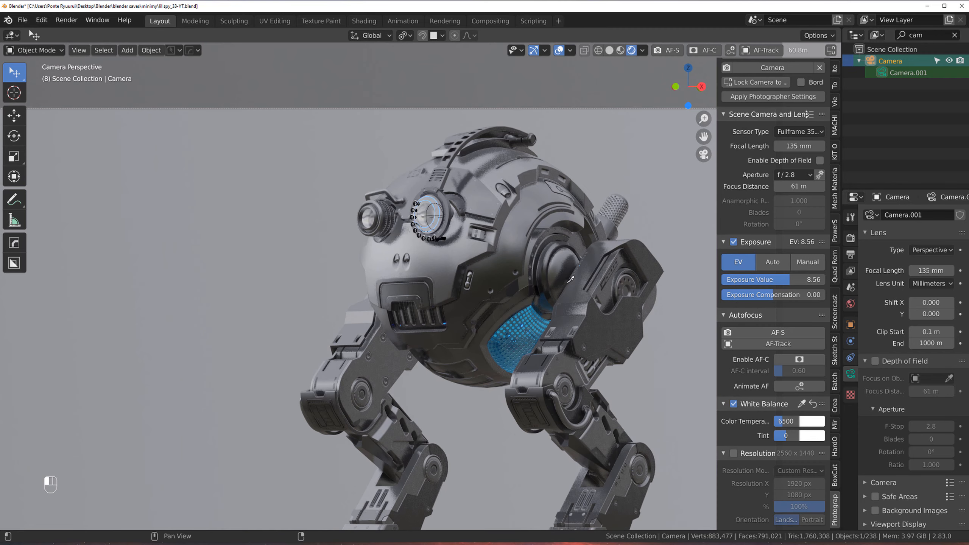
pyautogui.click(427, 207)
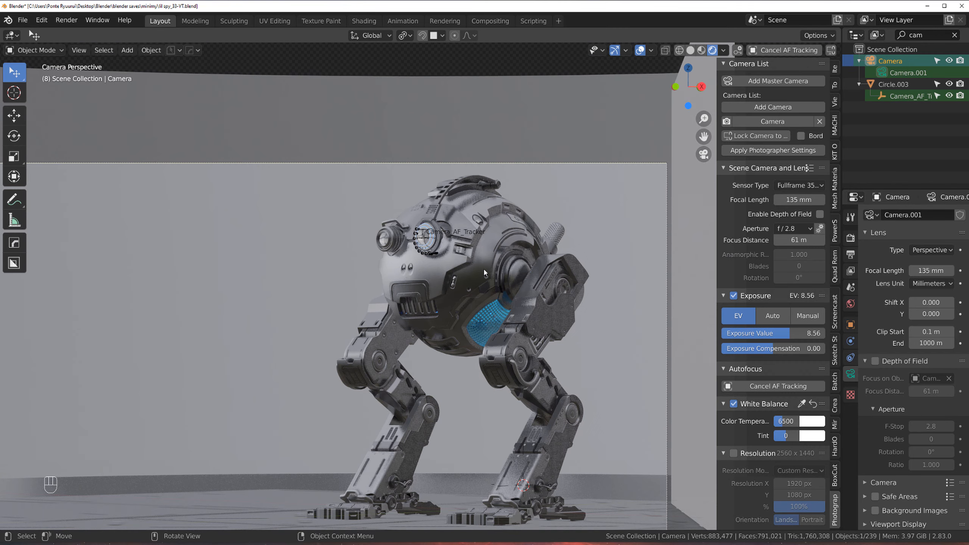
# Step: Examine the camera framing of the robot by zooming and panning the camera view
pyautogui.scroll(-3, 484, 271)
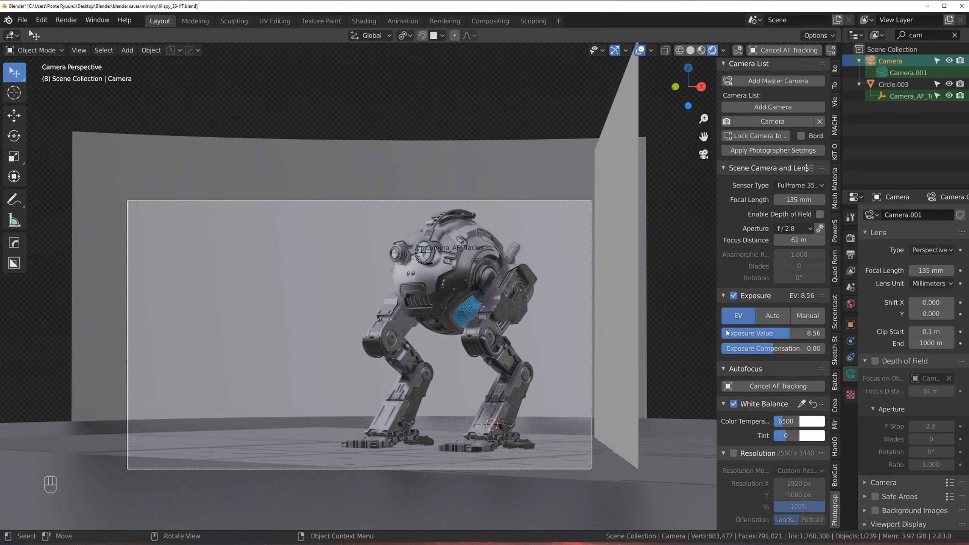
pyautogui.scroll(2, 473, 244)
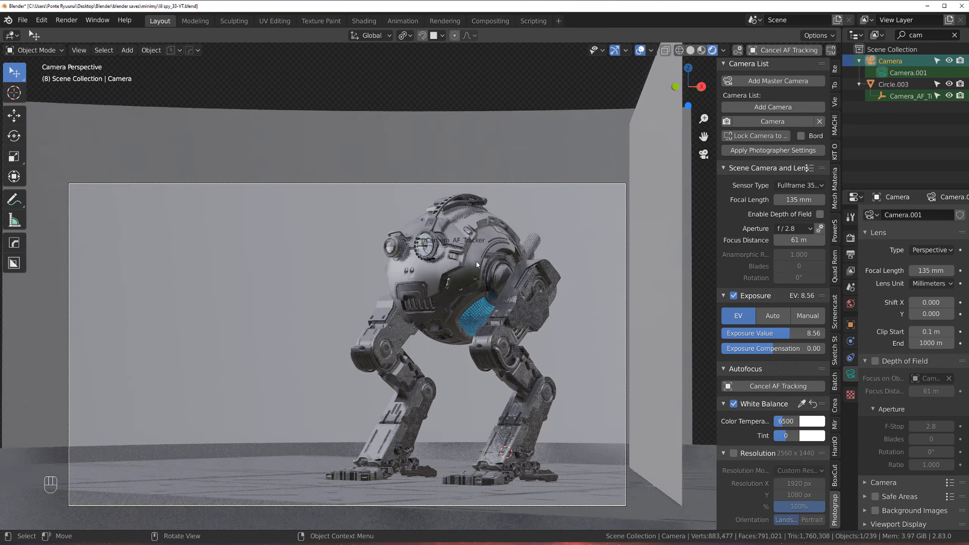
pyautogui.scroll(-1, 461, 231)
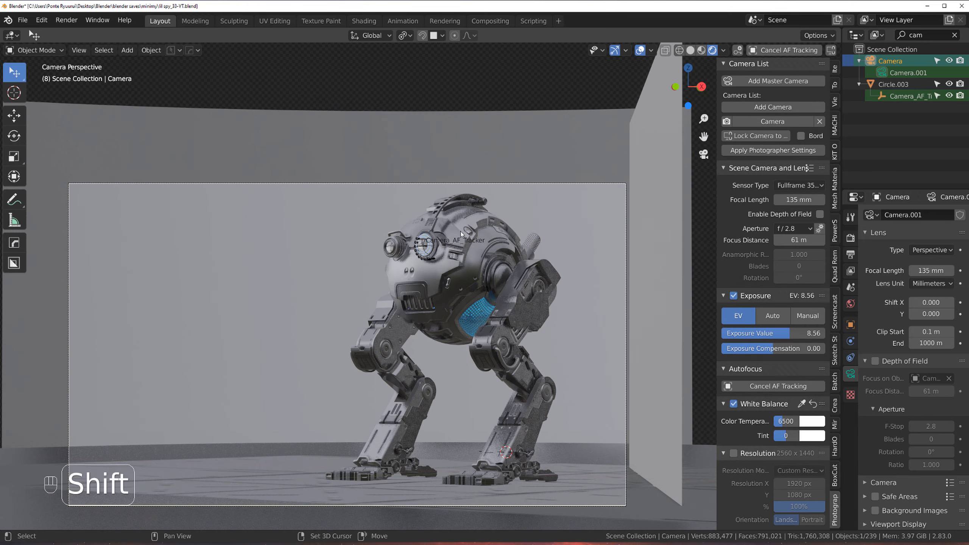
pyautogui.keyDown('shift'); pyautogui.moveTo(460, 231); pyautogui.dragTo(471, 213, button='middle'); pyautogui.keyUp('shift')
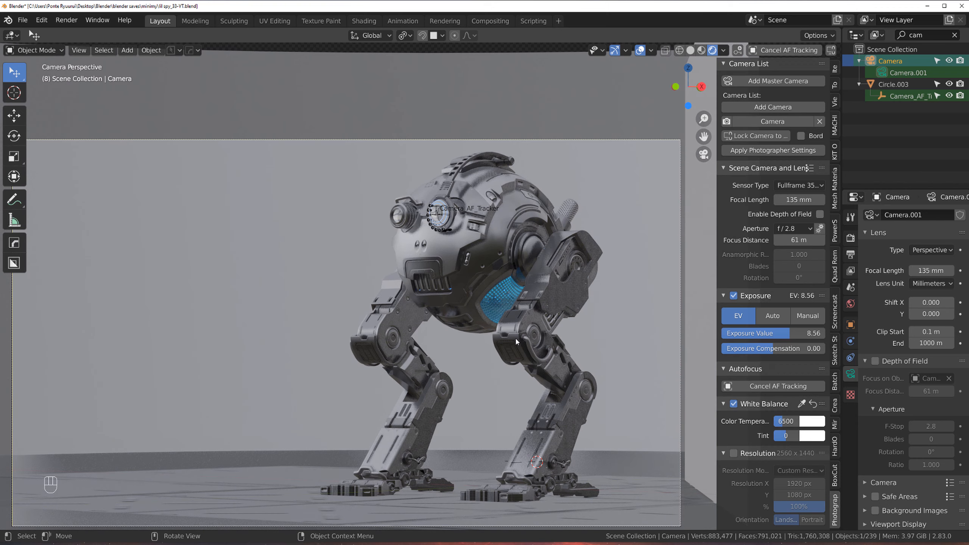
pyautogui.scroll(2, 497, 289)
pyautogui.scroll(-1, 497, 289)
pyautogui.scroll(1, 497, 288)
pyautogui.scroll(-1, 497, 288)
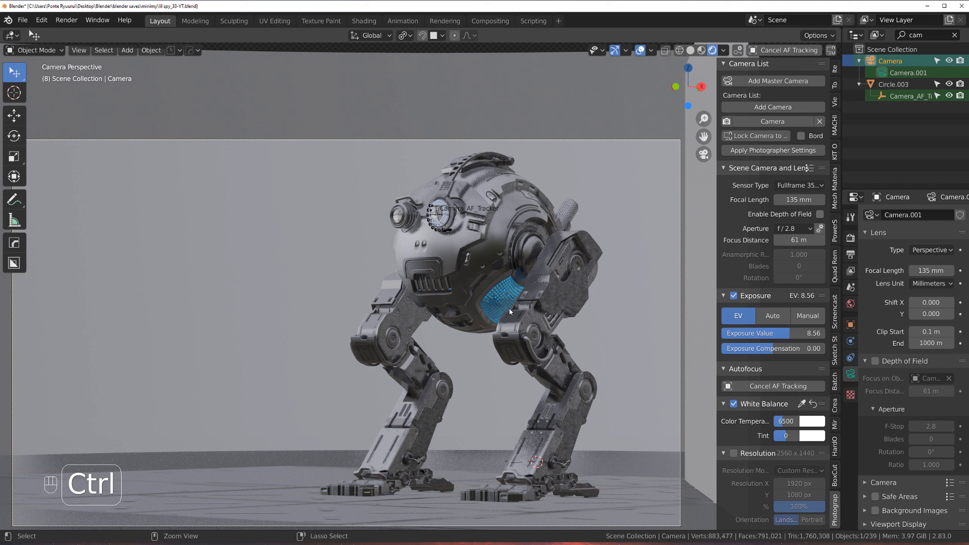
pyautogui.keyDown('ctrl'); pyautogui.moveTo(521, 314); pyautogui.dragTo(506, 323, button='middle'); pyautogui.keyUp('ctrl')
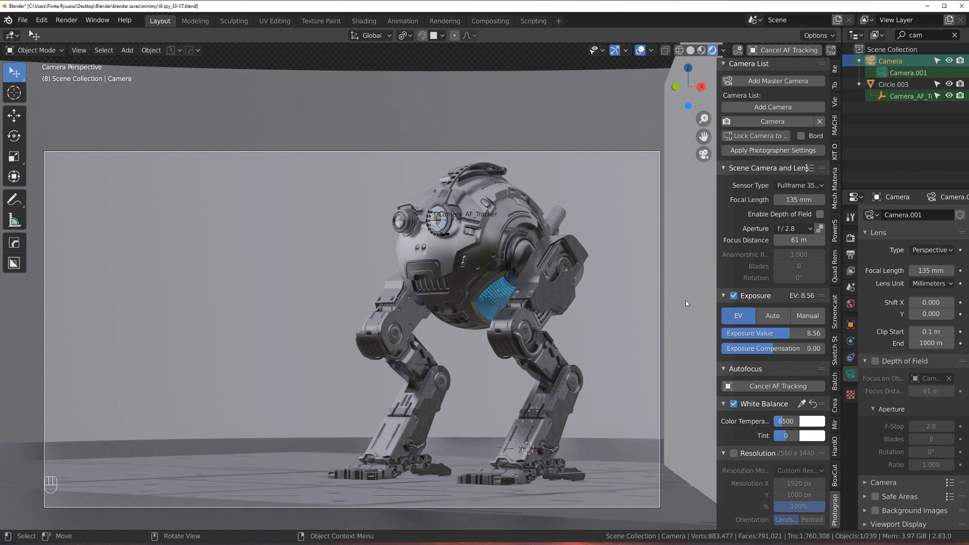
pyautogui.scroll(-1, 670, 297)
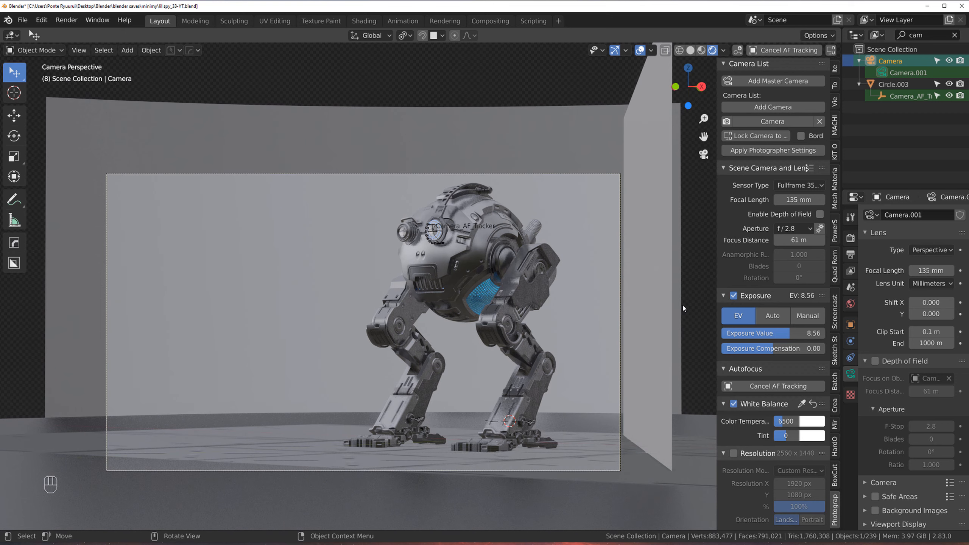
pyautogui.scroll(1, 682, 304)
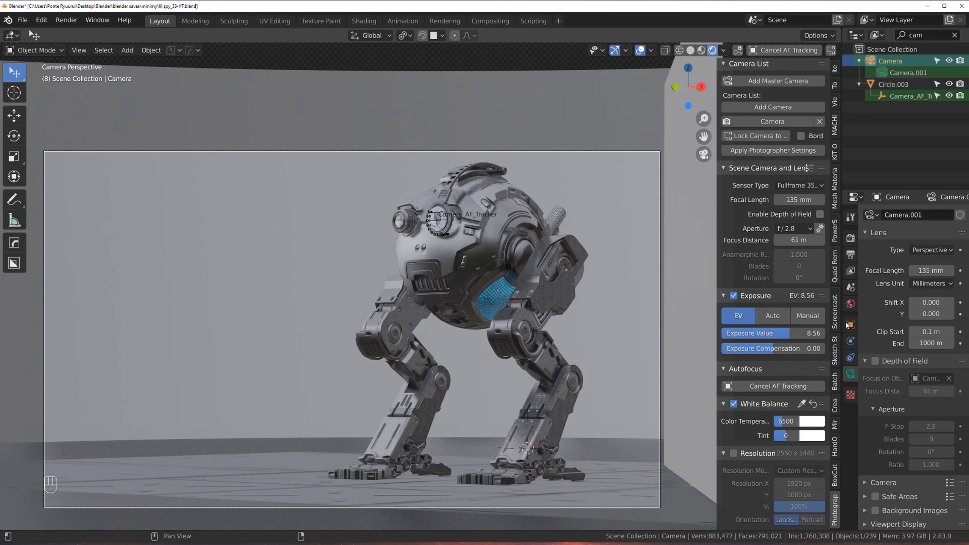
# Step: Open the render properties and review the Cycles render devices in the System preferences
pyautogui.click(851, 238)
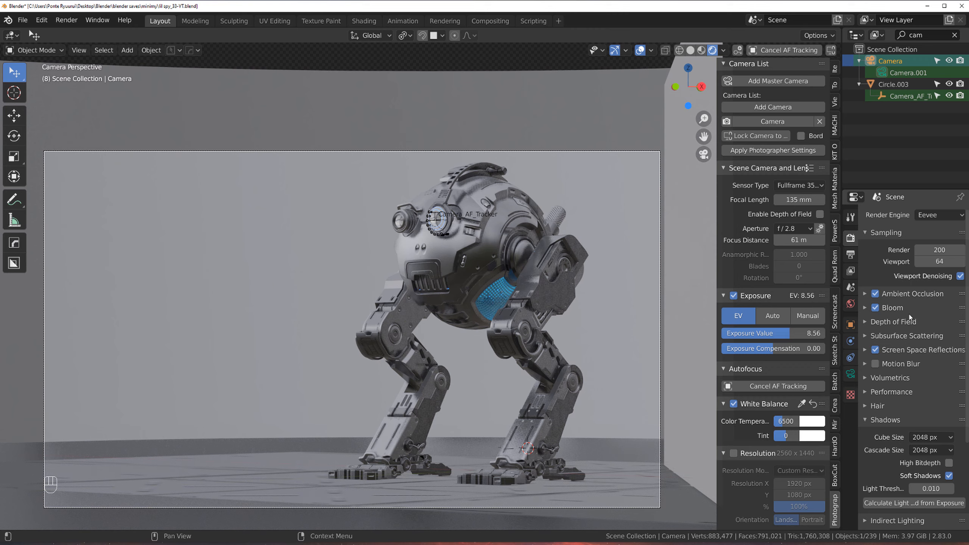
pyautogui.click(41, 19)
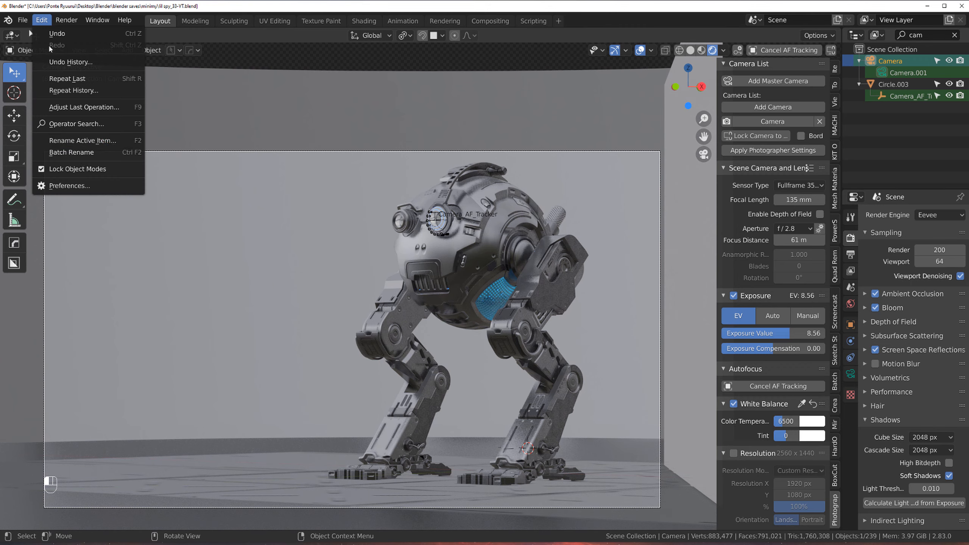
pyautogui.click(95, 193)
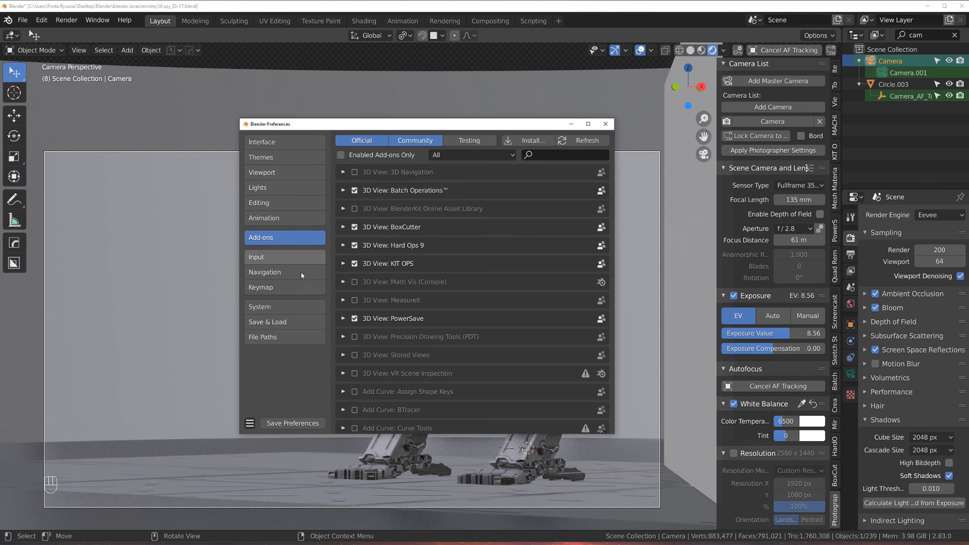
pyautogui.click(306, 306)
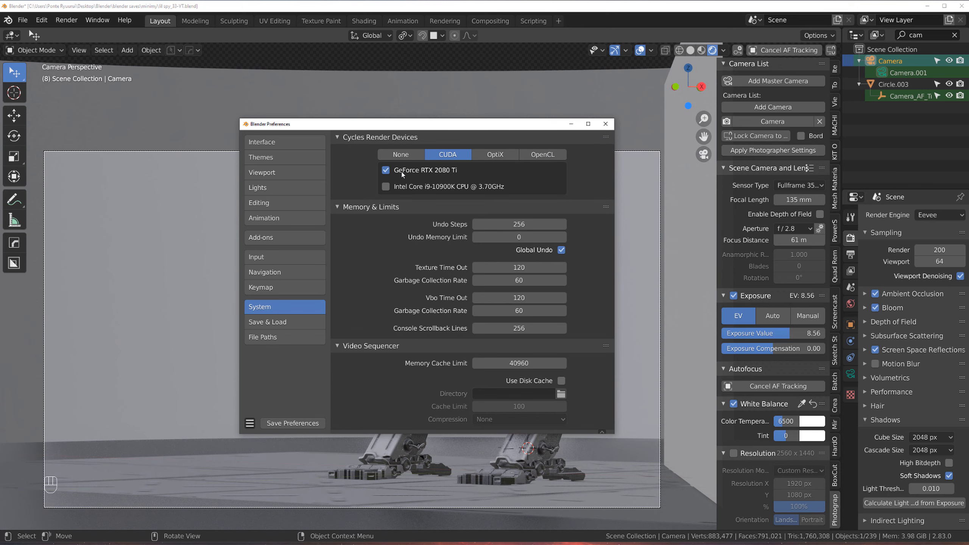
pyautogui.click(606, 124)
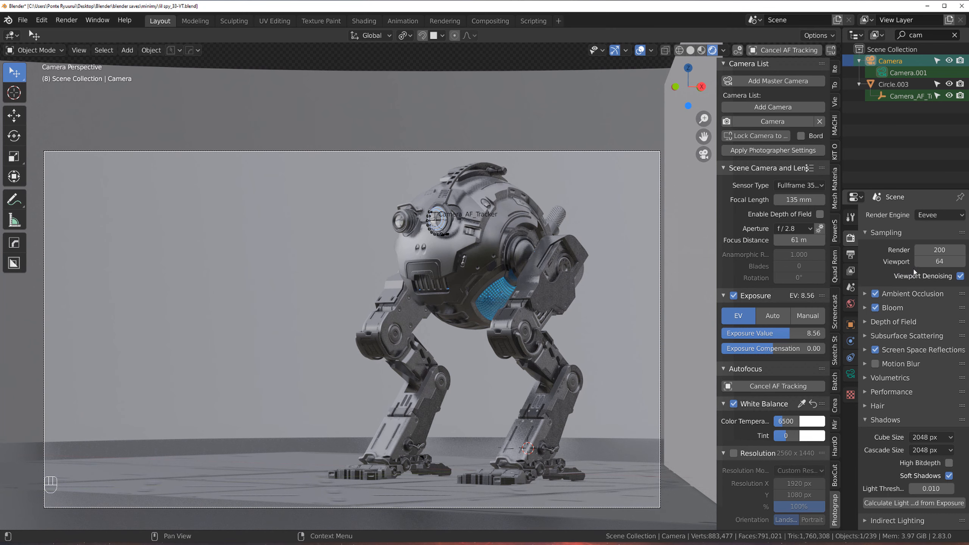
# Step: Switch the render engine to Cycles and set the render samples to 250
pyautogui.click(933, 250)
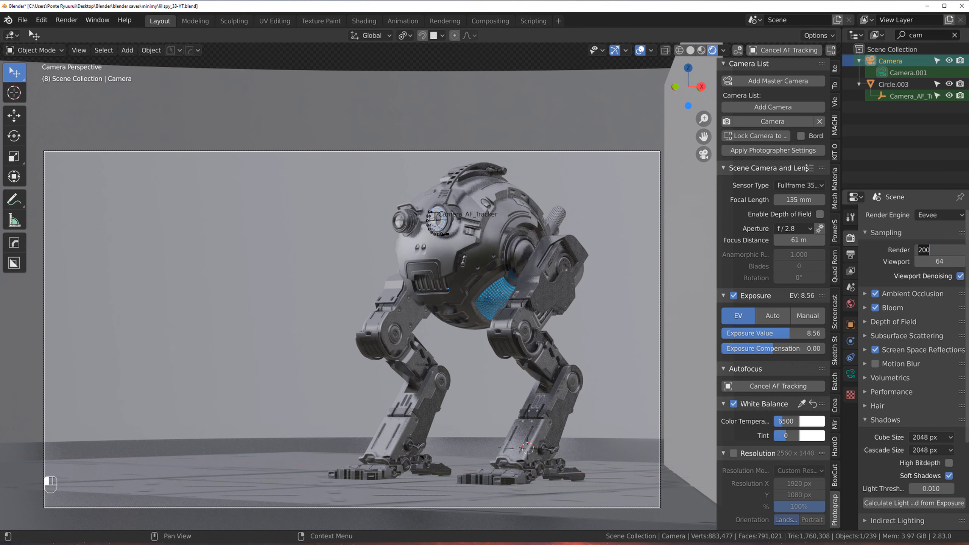
pyautogui.click(939, 215)
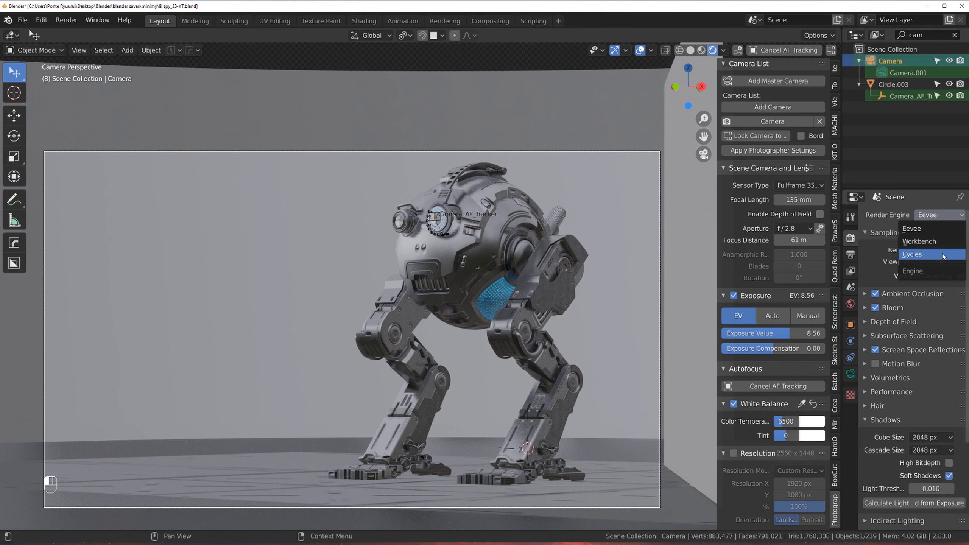
pyautogui.click(944, 255)
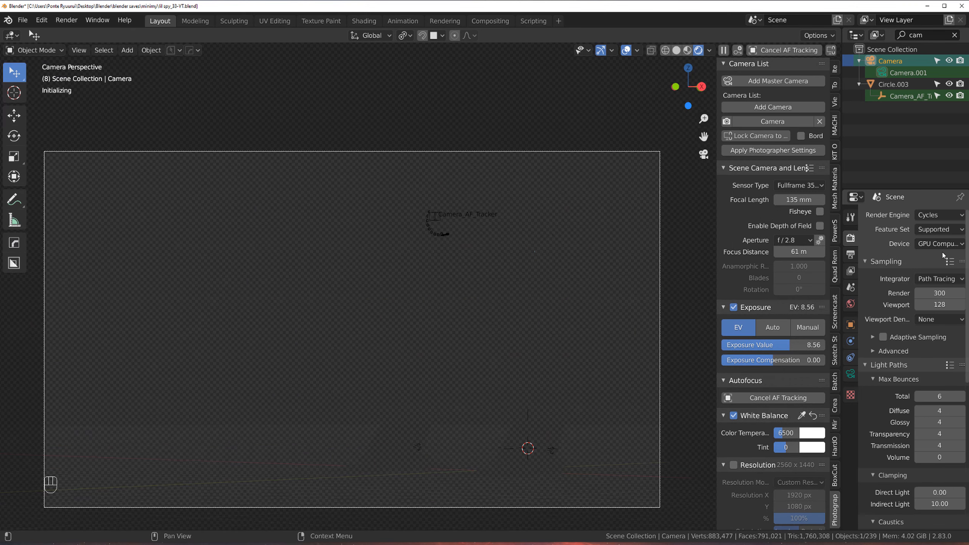
pyautogui.click(942, 293)
pyautogui.write('250')
pyautogui.press('Return')
# Step: Expand the Performance section of the render settings and save the file
pyautogui.scroll(-10, 932, 343)
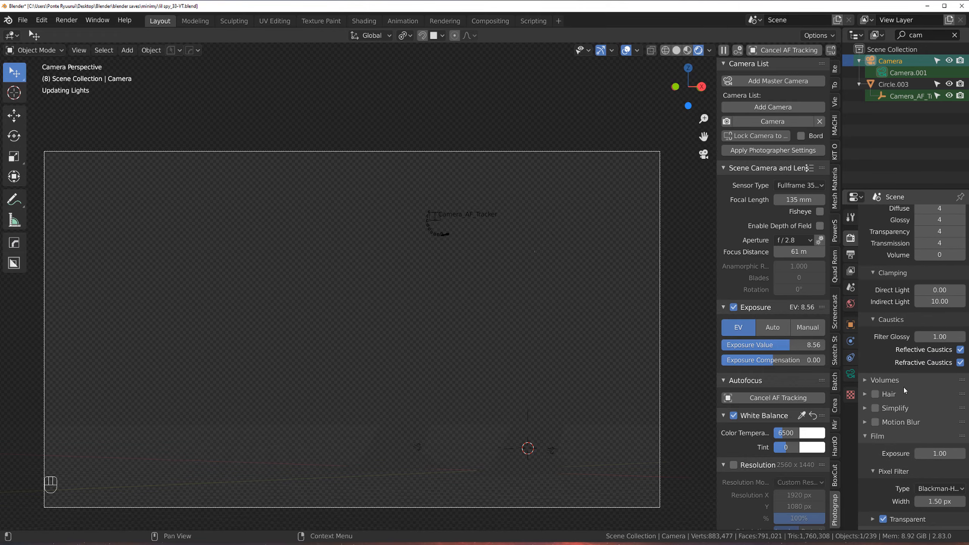
pyautogui.scroll(-4, 903, 387)
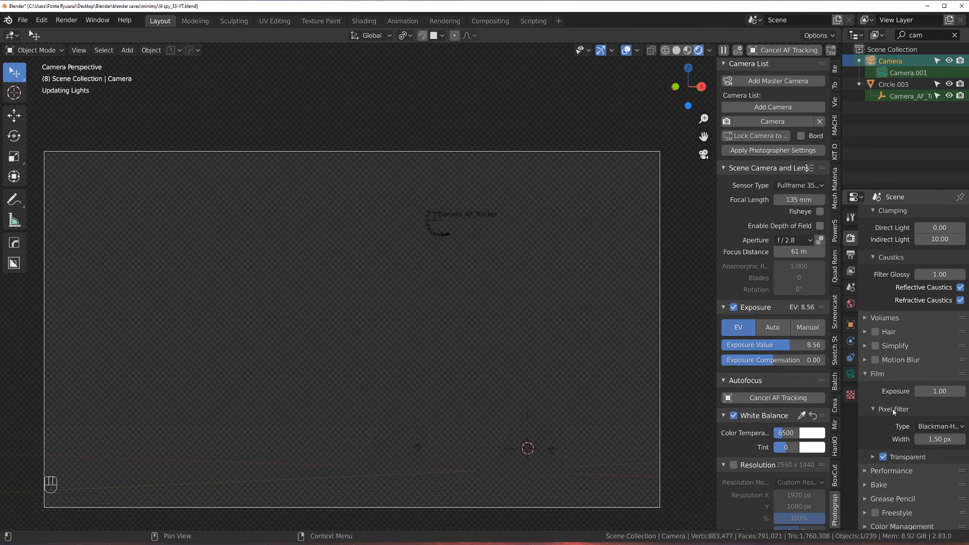
pyautogui.click(866, 467)
pyautogui.scroll(-10, 874, 458)
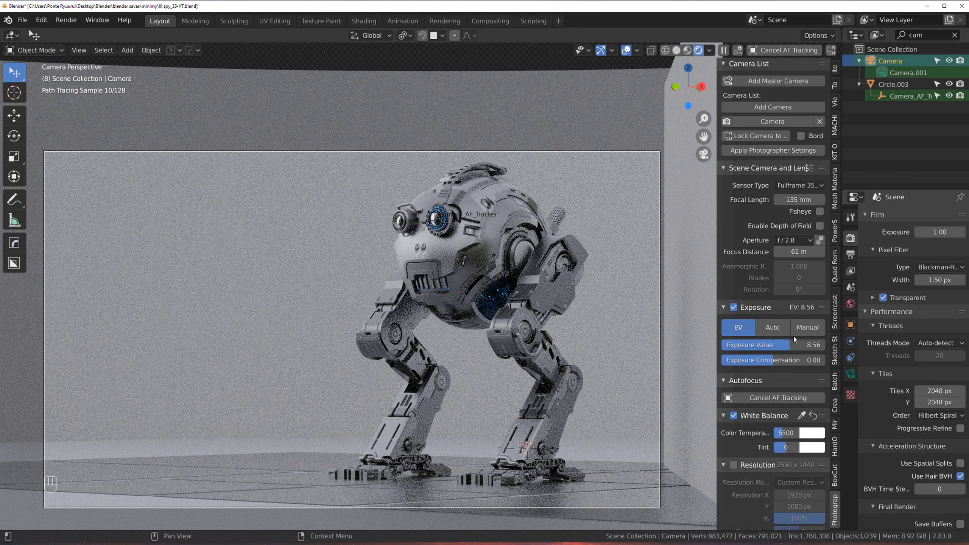
pyautogui.hotkey('ctrl', 's')
pyautogui.scroll(15, 893, 352)
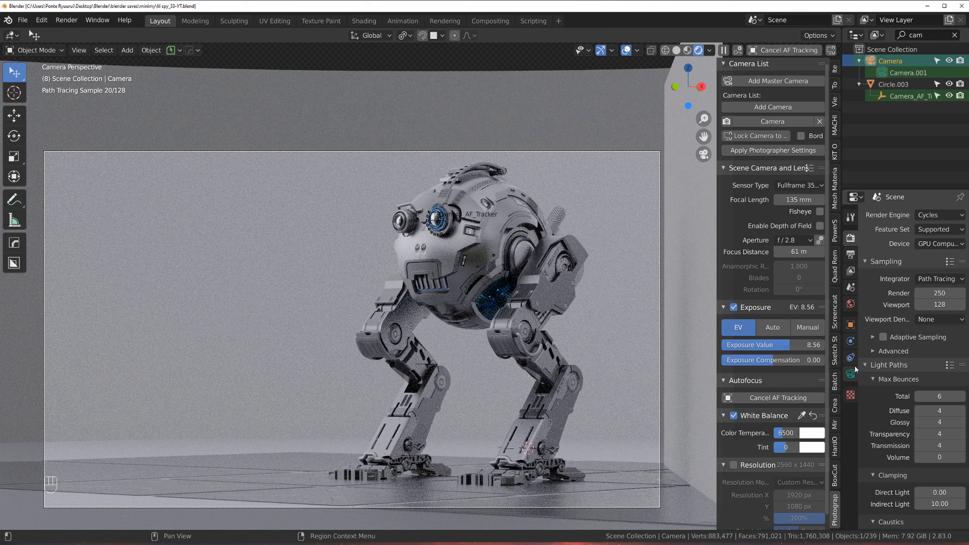
pyautogui.scroll(-5, 887, 356)
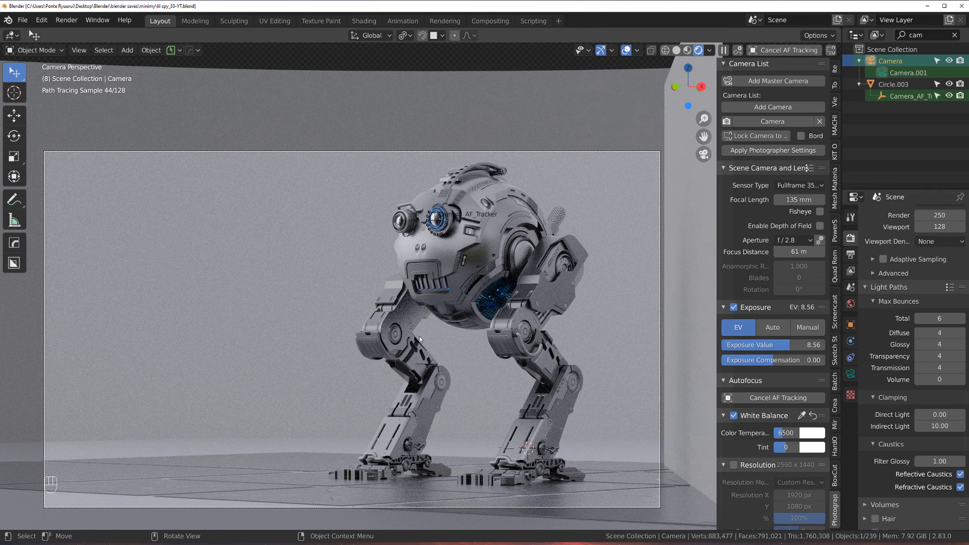
# Step: Select several panel parts on the robot's body in the viewport
pyautogui.click(401, 338)
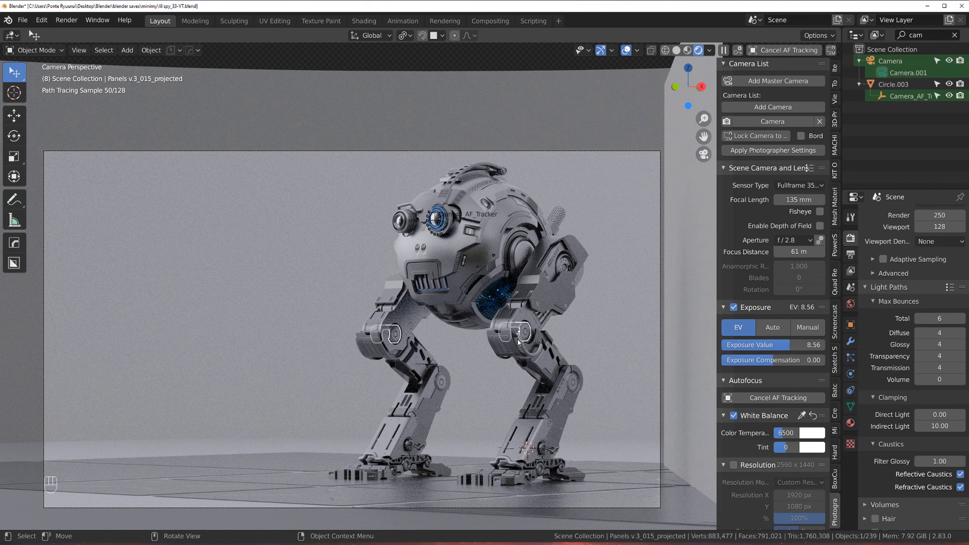
pyautogui.click(530, 336)
pyautogui.click(527, 334)
pyautogui.click(473, 235)
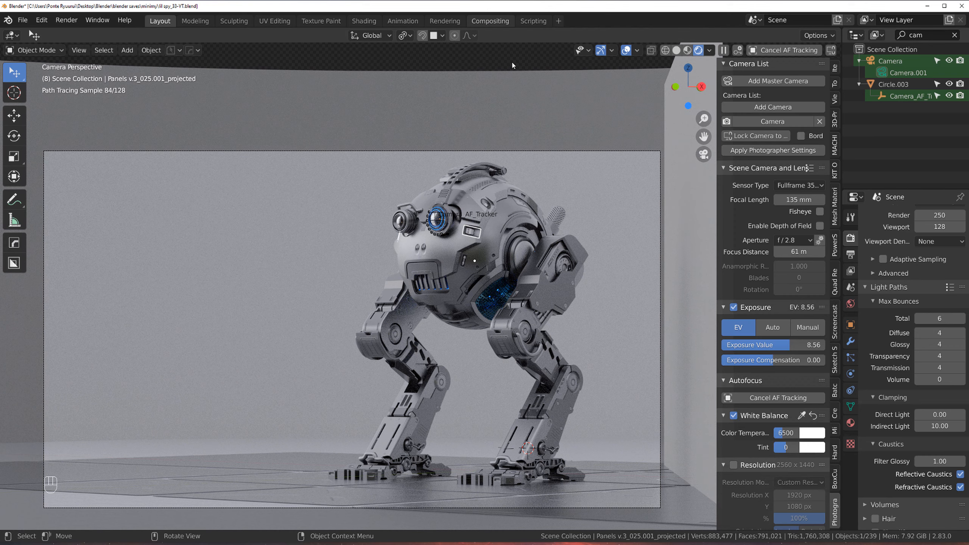
pyautogui.scroll(-1, 477, 196)
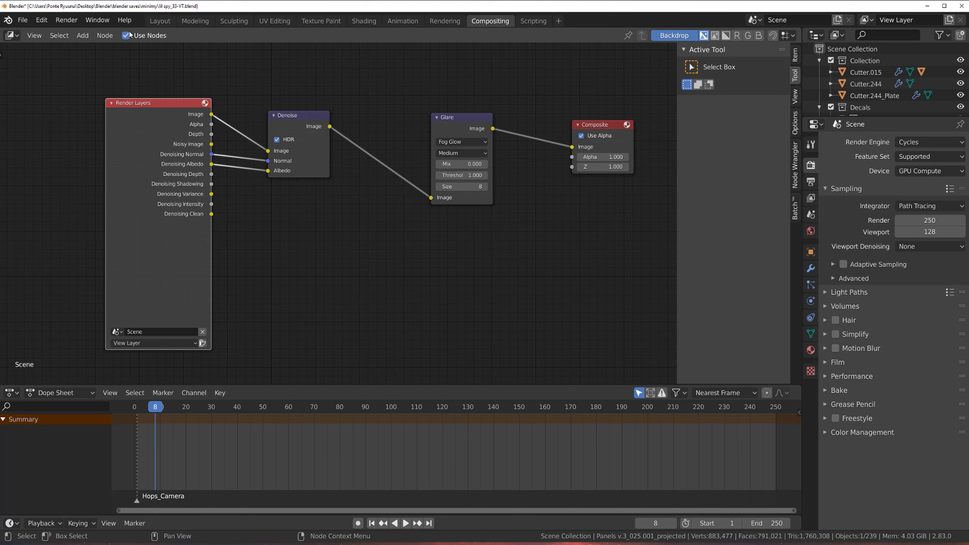
# Step: Disable Use Alpha on the Composite node and expand the view layer's Data passes
pyautogui.moveTo(330, 146); pyautogui.dragTo(342, 154, button='middle')
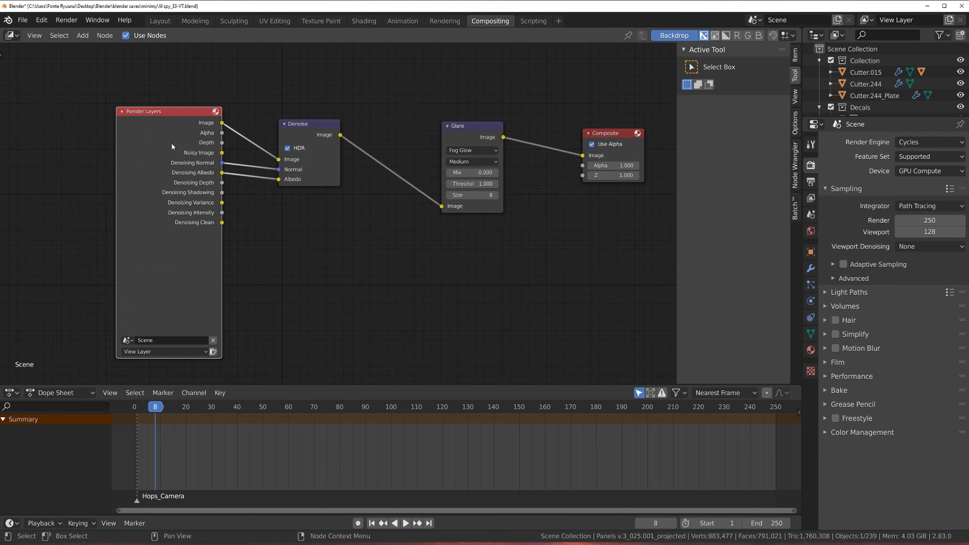
pyautogui.click(592, 144)
pyautogui.click(812, 183)
pyautogui.click(811, 197)
pyautogui.click(835, 152)
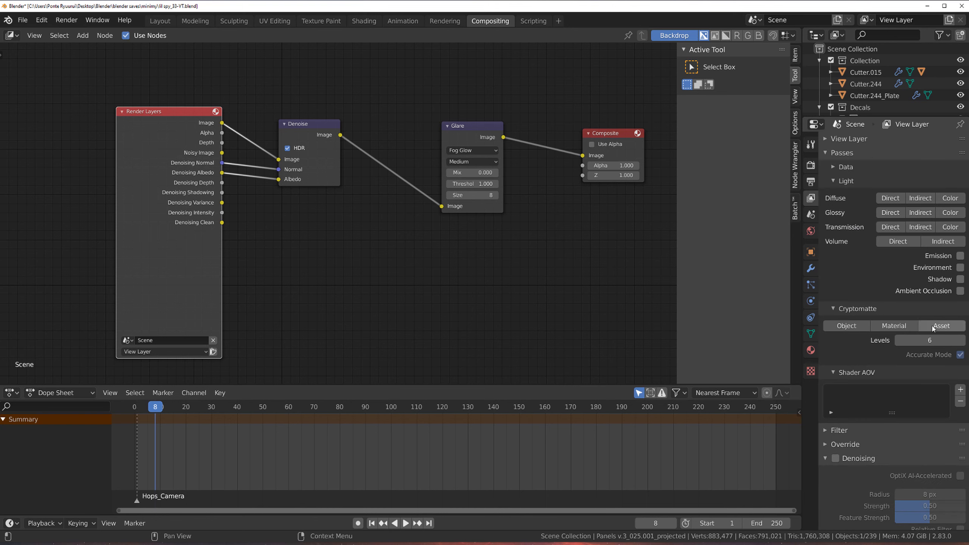
pyautogui.click(844, 167)
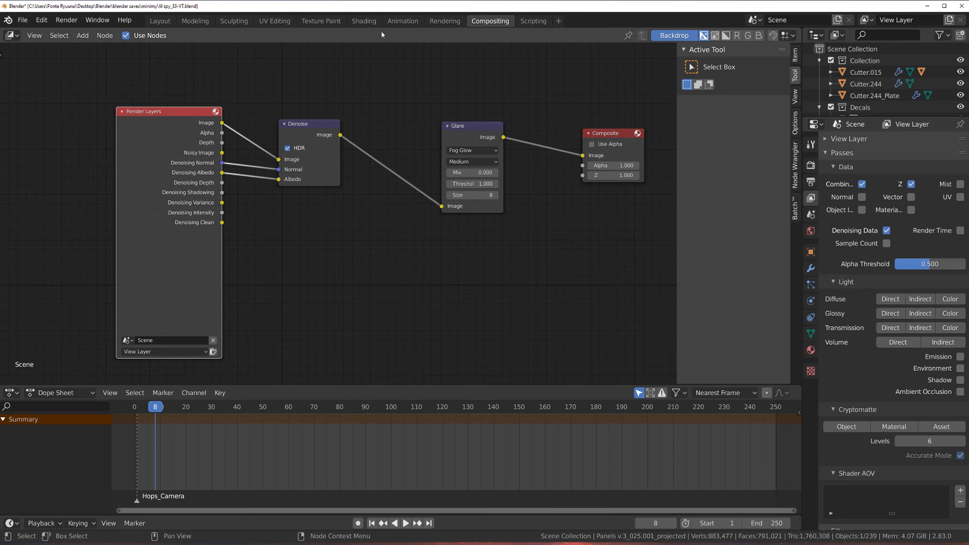
# Step: Return to the Layout workspace and scroll through the Cycles render settings
pyautogui.click(160, 21)
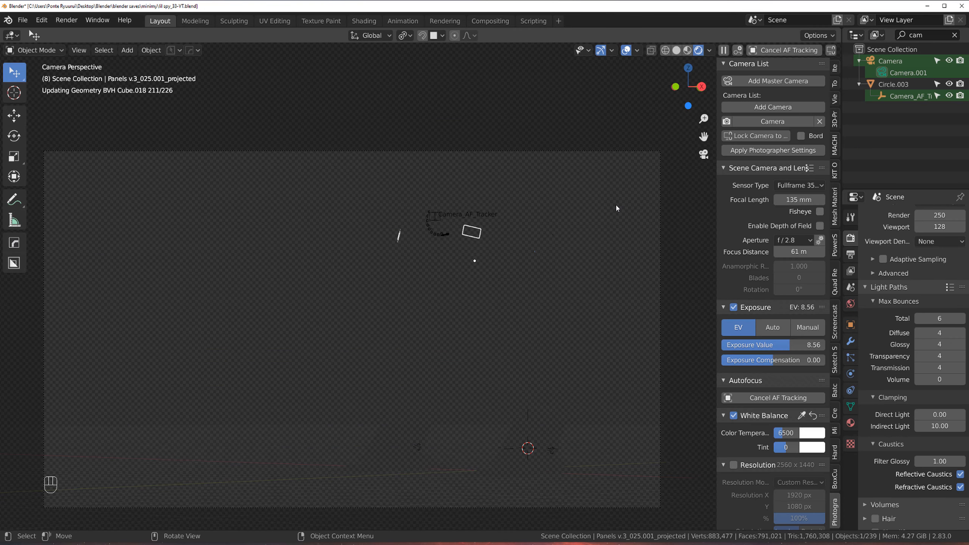
pyautogui.scroll(-10, 926, 386)
pyautogui.scroll(-12, 926, 387)
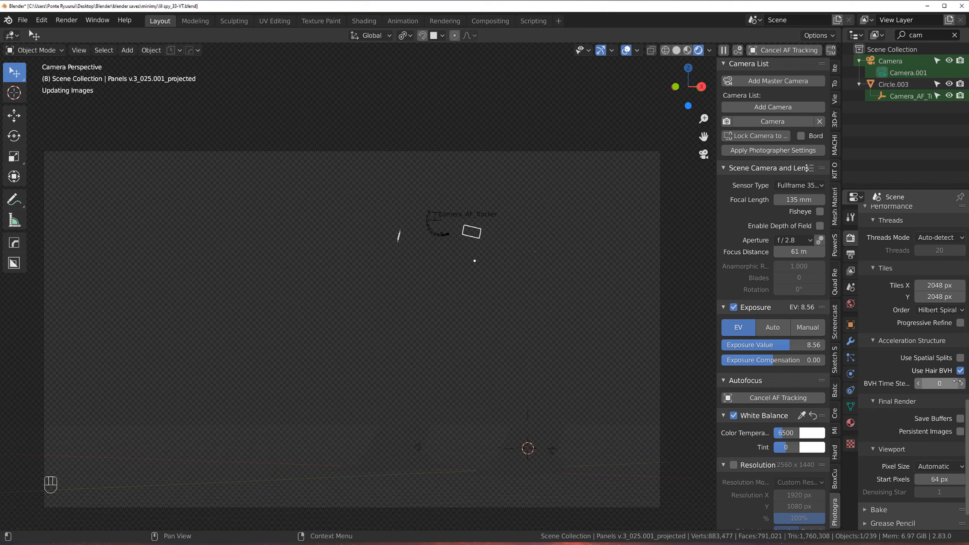
# Step: Open the View Layer properties and scroll through its light and Cryptomatte passes
pyautogui.scroll(-2, 932, 458)
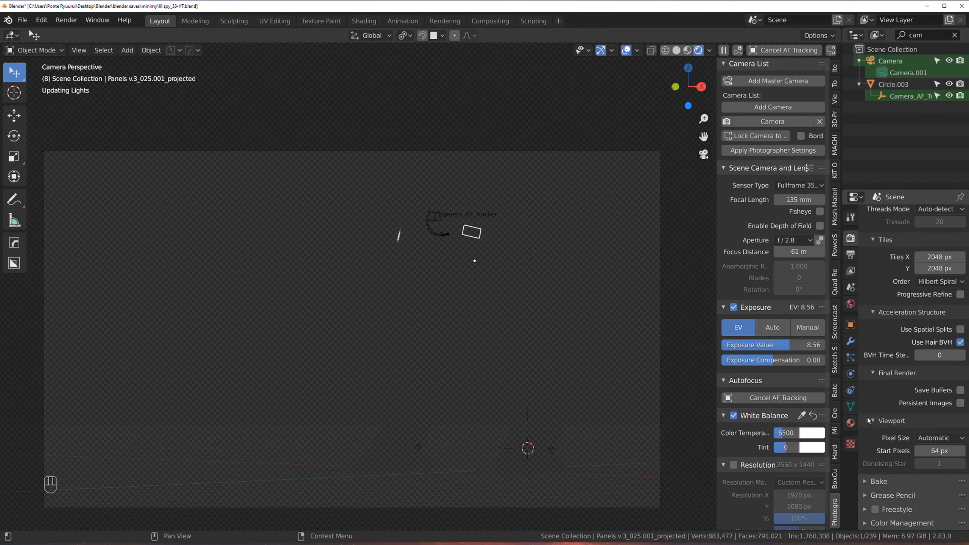
pyautogui.click(851, 270)
pyautogui.scroll(-6, 911, 416)
pyautogui.scroll(-4, 910, 416)
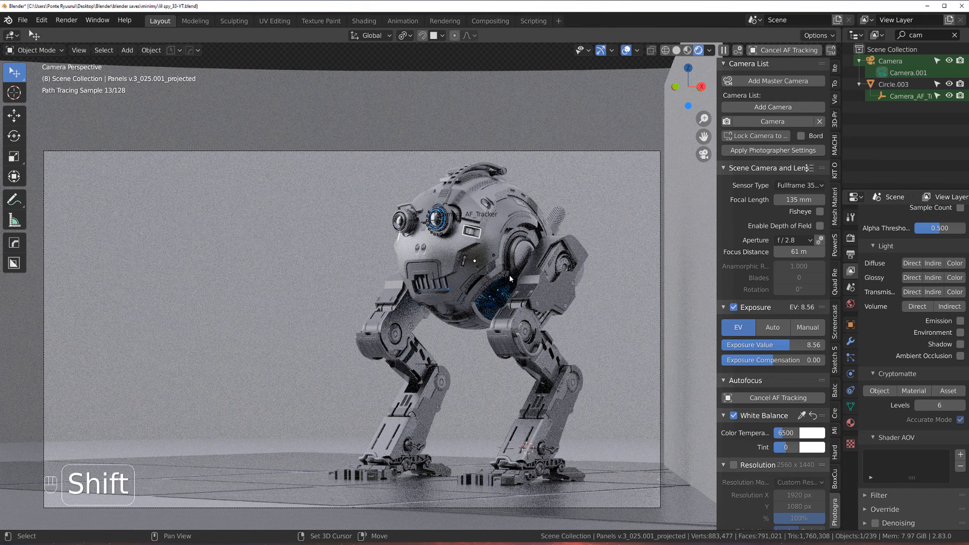
pyautogui.keyDown('shift'); pyautogui.moveTo(509, 275); pyautogui.dragTo(511, 258, button='middle'); pyautogui.keyUp('shift')
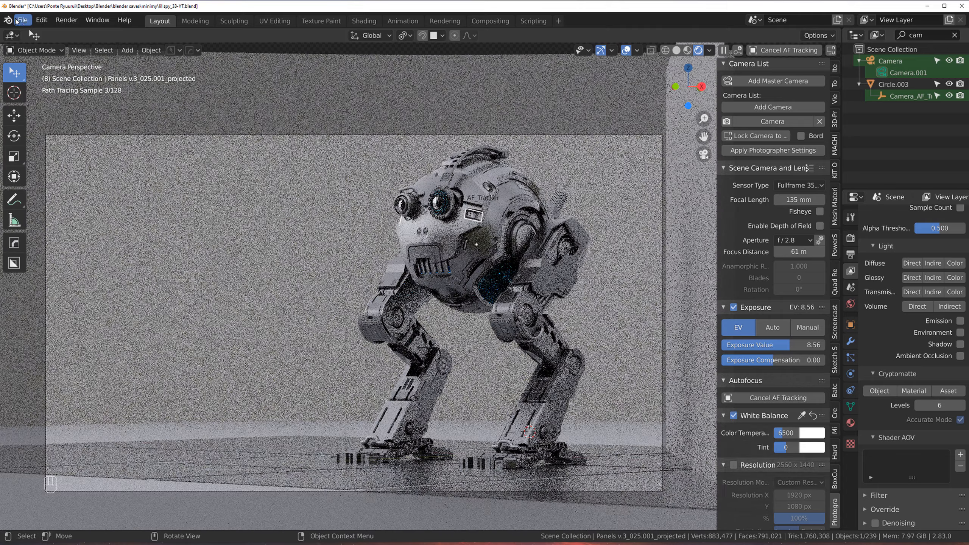
# Step: Save the blend file
pyautogui.click(22, 20)
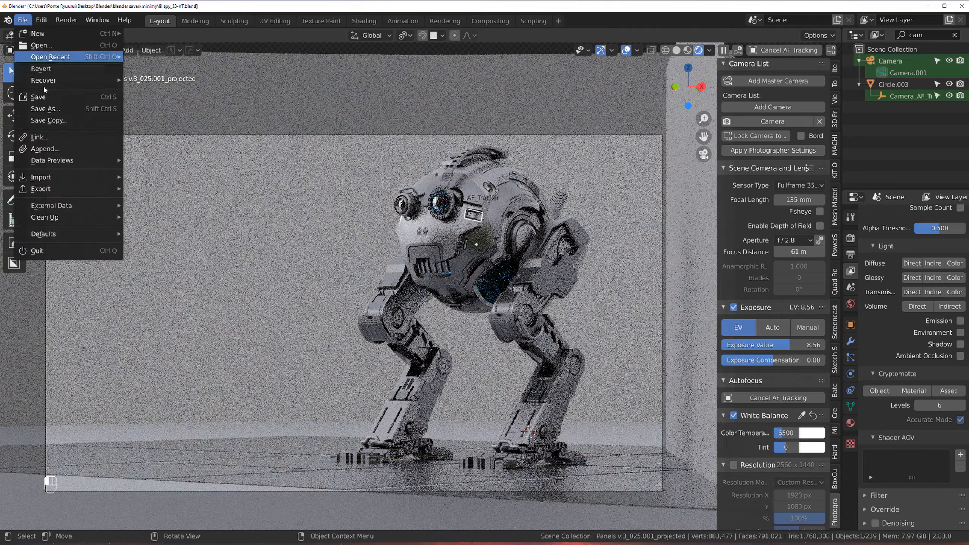
pyautogui.click(66, 98)
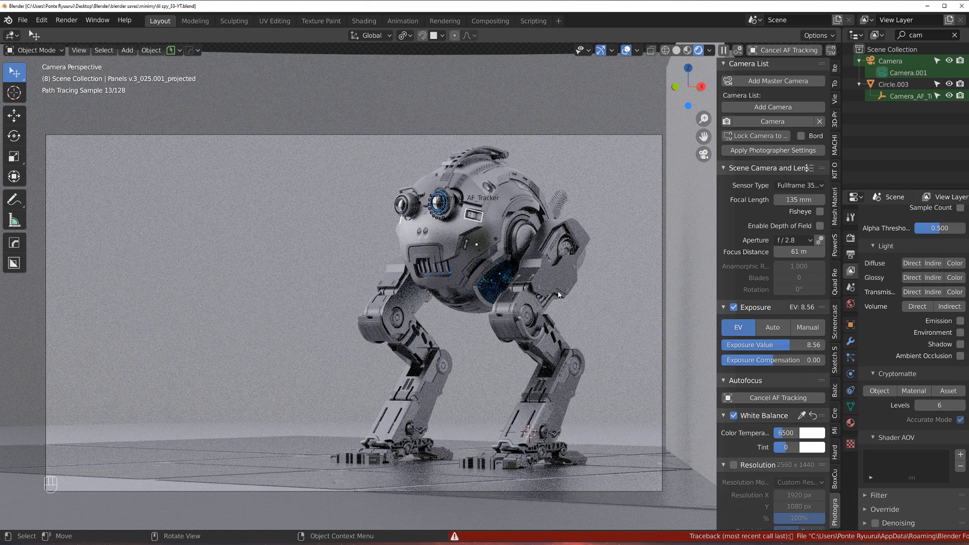
# Step: Render a still image of the scene and resize the render window over the viewport
pyautogui.click(66, 20)
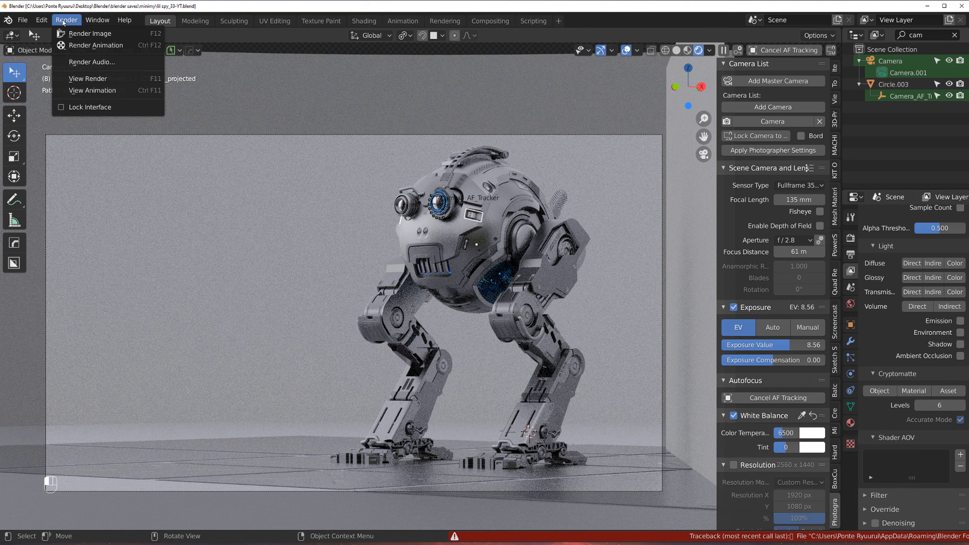
pyautogui.click(81, 34)
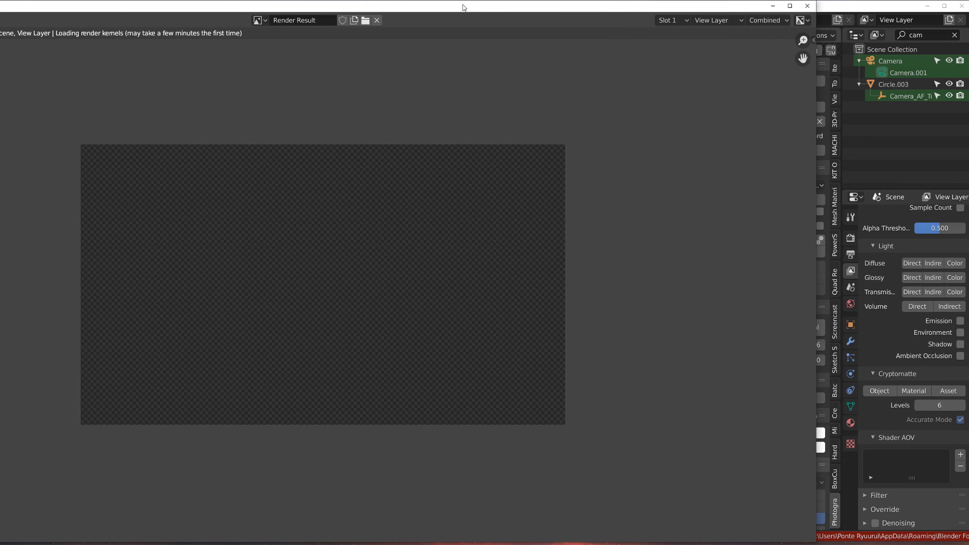
pyautogui.doubleClick(463, 5)
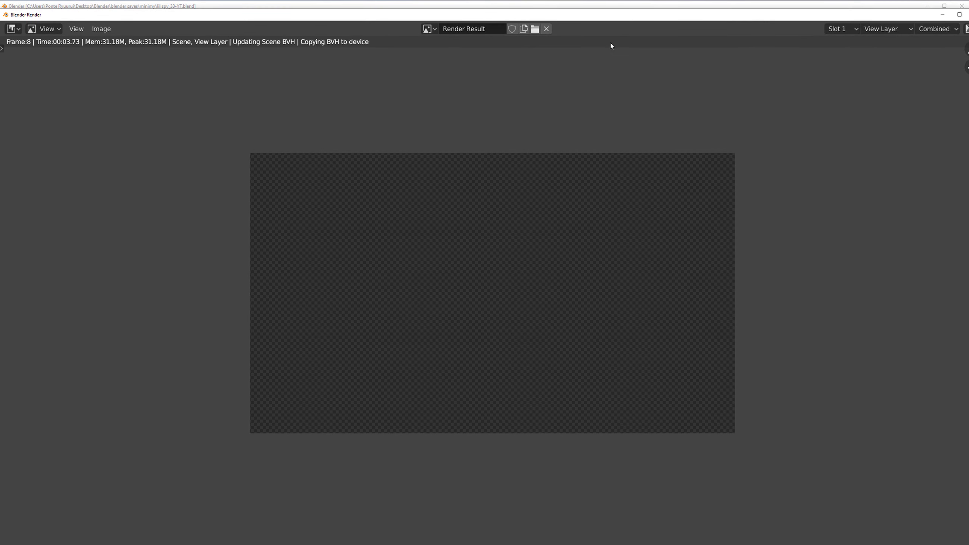
pyautogui.moveTo(1, 10); pyautogui.dragTo(83, 67)
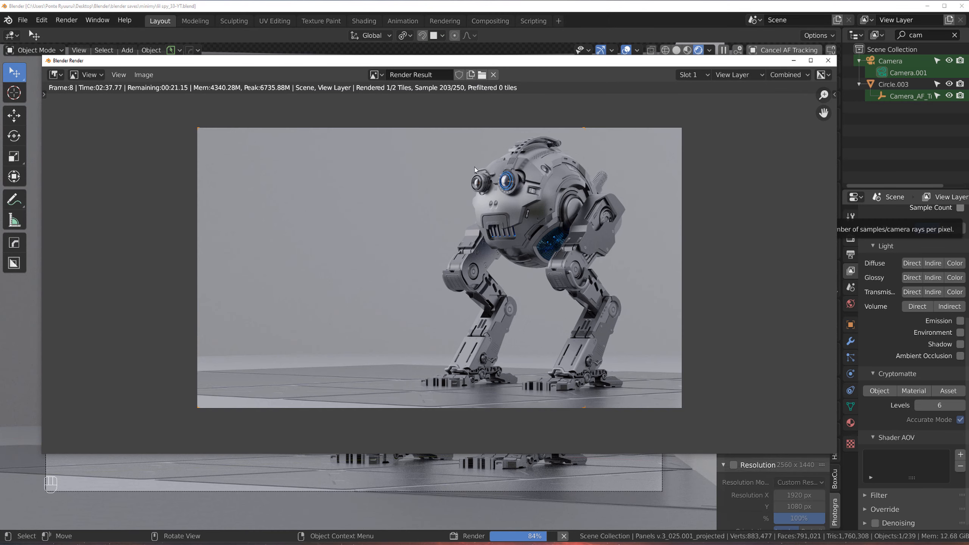
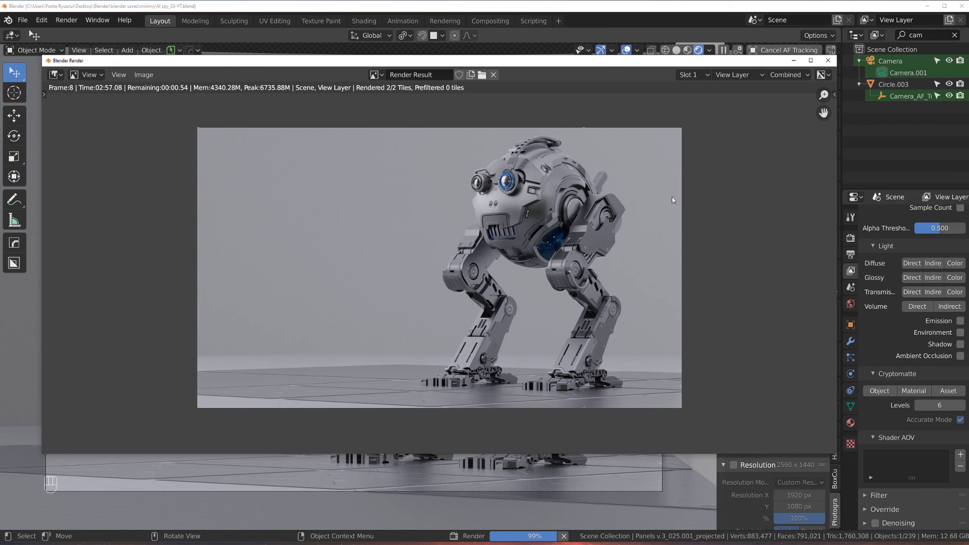
# Step: Zoom into the rendered image to inspect the robot's feet on the floor, then close the render window
pyautogui.scroll(8, 566, 437)
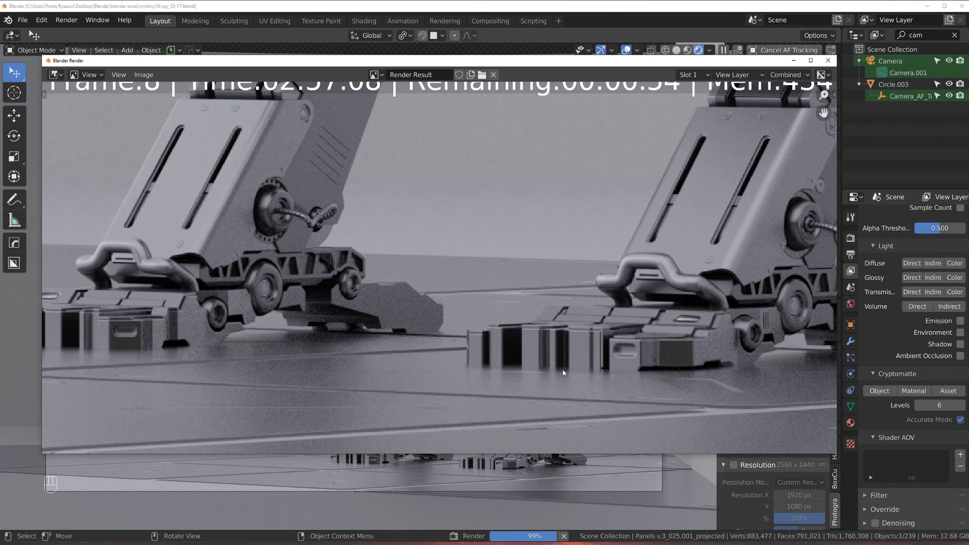
pyautogui.scroll(-2, 564, 373)
pyautogui.scroll(-5, 534, 332)
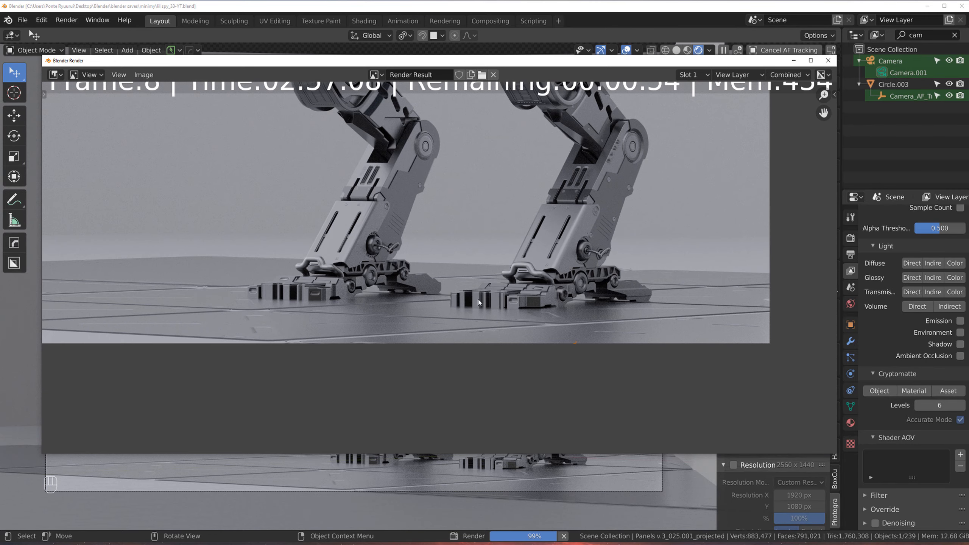
pyautogui.scroll(3, 556, 289)
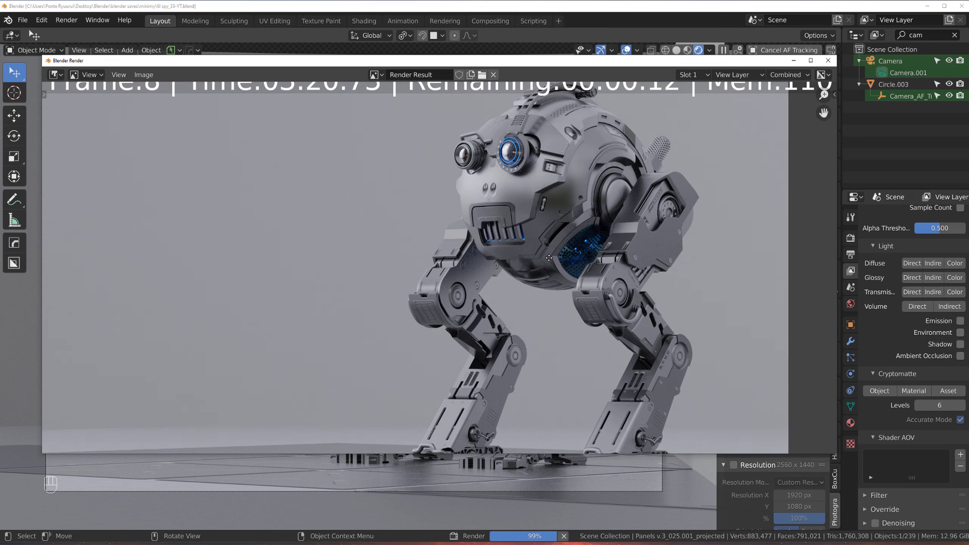
pyautogui.moveTo(571, 273); pyautogui.dragTo(513, 227, button='middle')
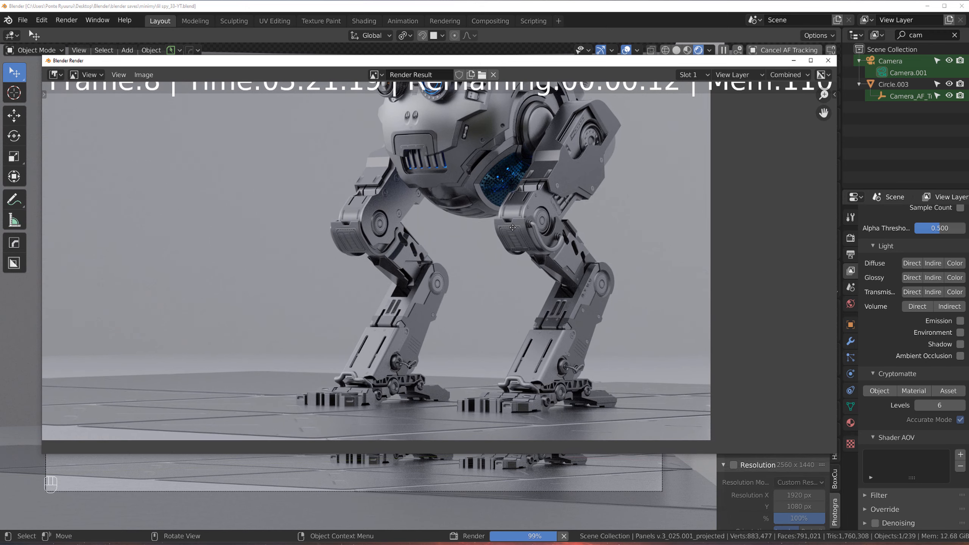
pyautogui.click(828, 60)
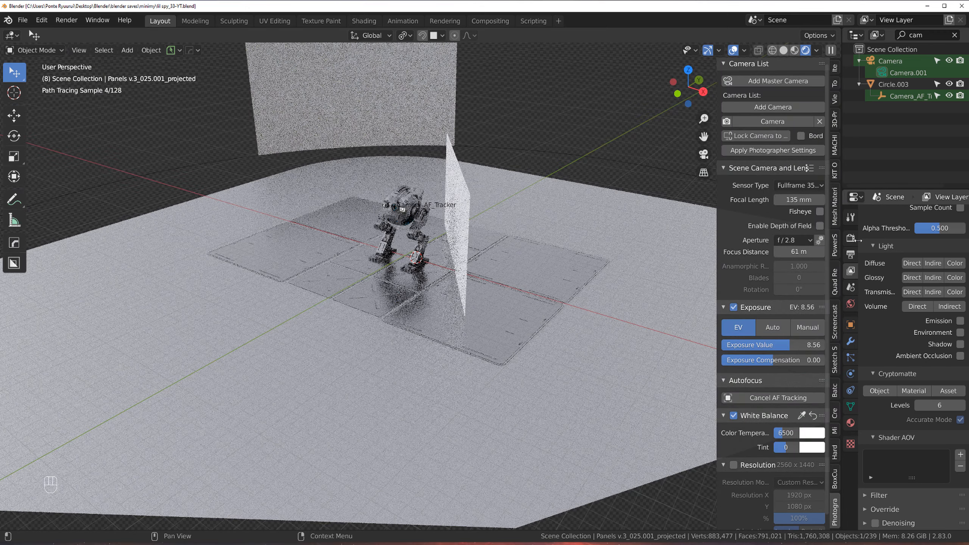
# Step: Switch the viewport to solid shading, select the floor panel objects and enter Edit Mode
pyautogui.press('z')
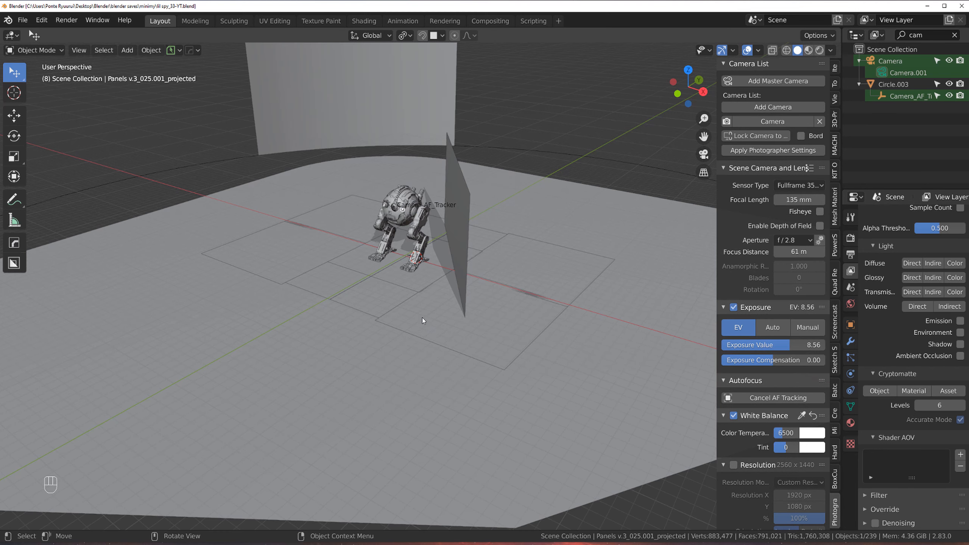
pyautogui.click(377, 297)
pyautogui.keyDown('shift'); pyautogui.click(416, 336); pyautogui.keyUp('shift')
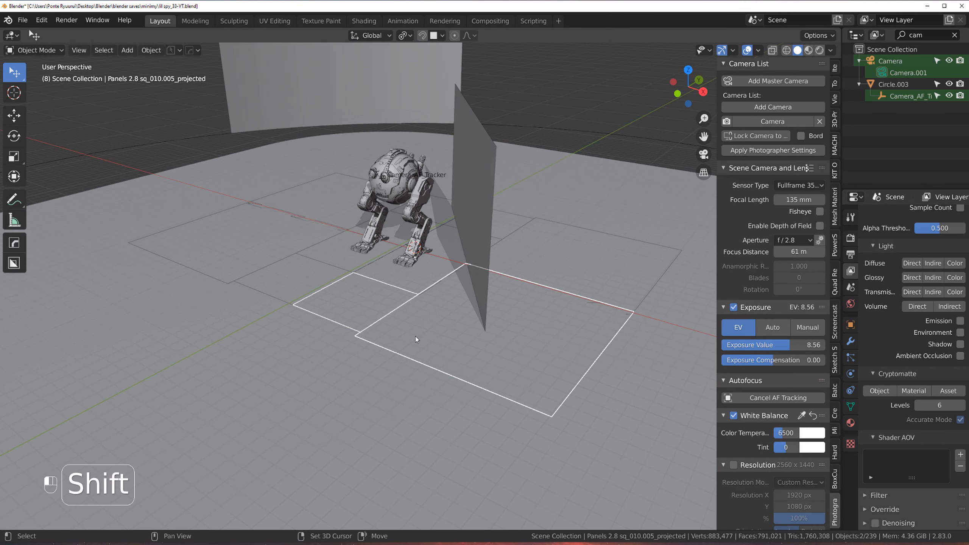
pyautogui.keyDown('shift'); pyautogui.click(292, 275); pyautogui.keyUp('shift')
pyautogui.keyDown('shift'); pyautogui.click(239, 239); pyautogui.keyUp('shift')
pyautogui.press('Tab')
pyautogui.click(469, 326)
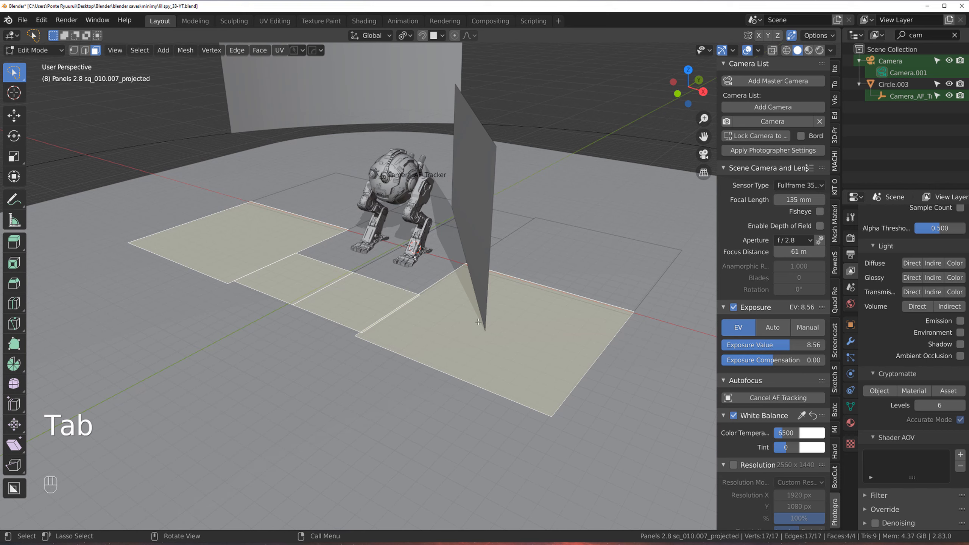
# Step: Duplicate two floor panel faces and move the copies along the Y axis
pyautogui.press('shift')
pyautogui.click(410, 300)
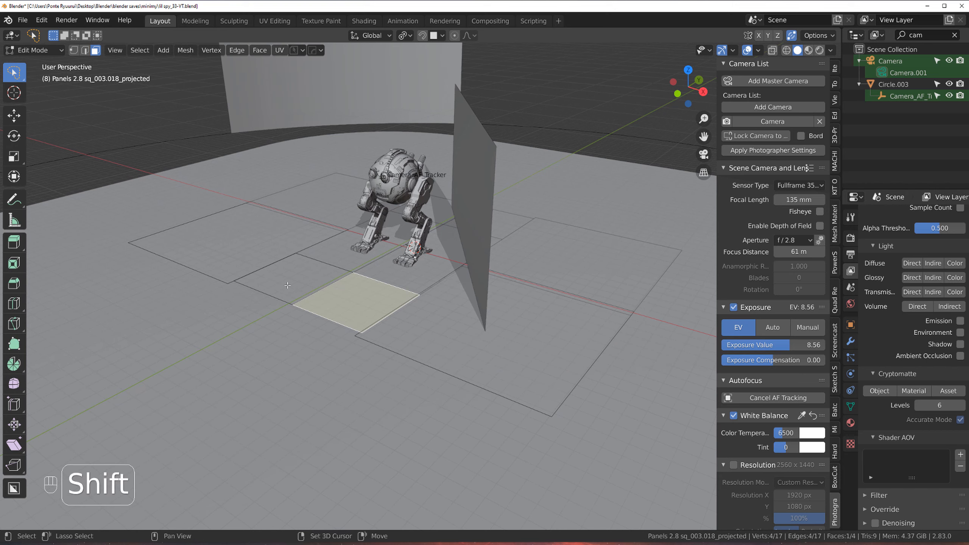
pyautogui.keyDown('shift'); pyautogui.click(294, 280); pyautogui.keyUp('shift')
pyautogui.hotkey('shift', 'd')
pyautogui.press('y')
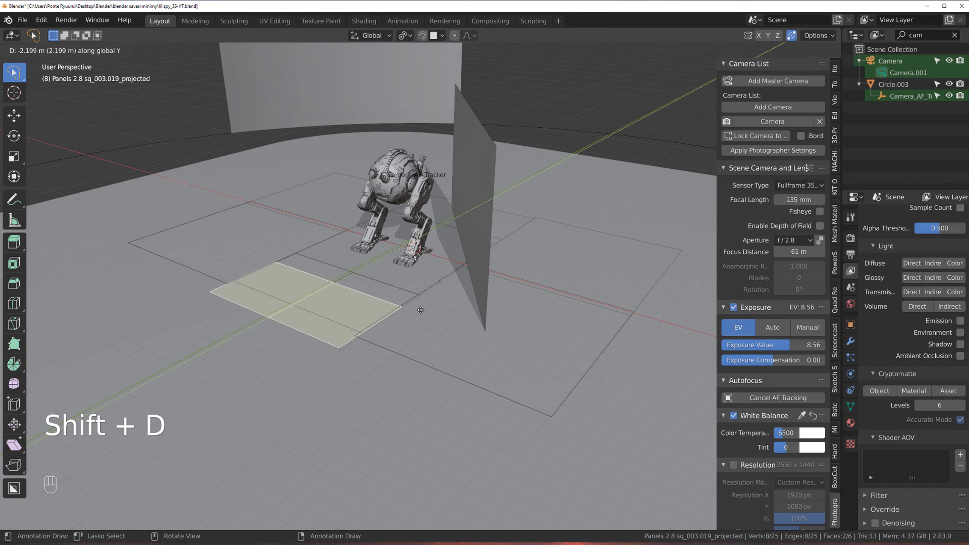
pyautogui.keyDown('shift'); pyautogui.click(358, 347); pyautogui.keyUp('shift')
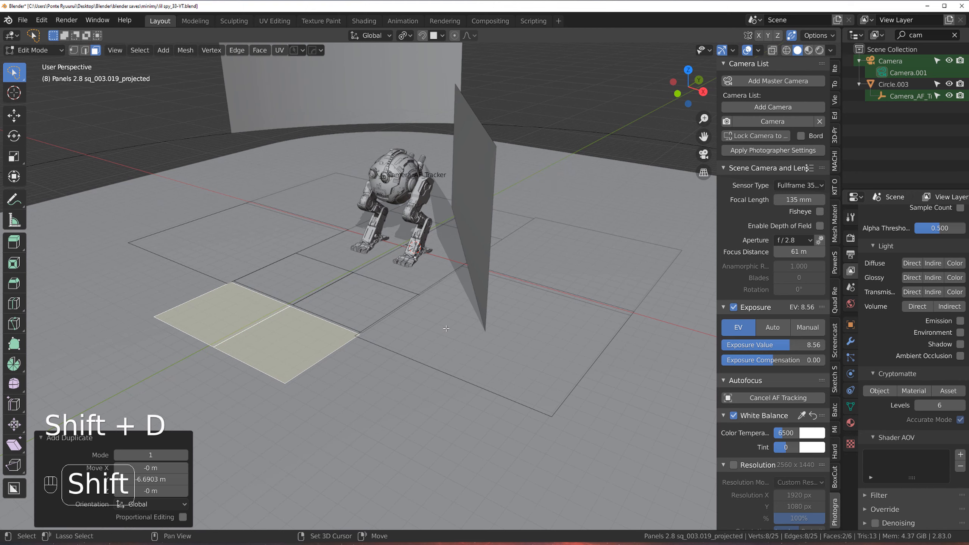
# Step: Duplicate two more panel faces and move them far along the Y axis, about 13.8 m
pyautogui.click(448, 330)
pyautogui.keyDown('shift'); pyautogui.click(228, 233); pyautogui.keyUp('shift')
pyautogui.hotkey('shift', 'd')
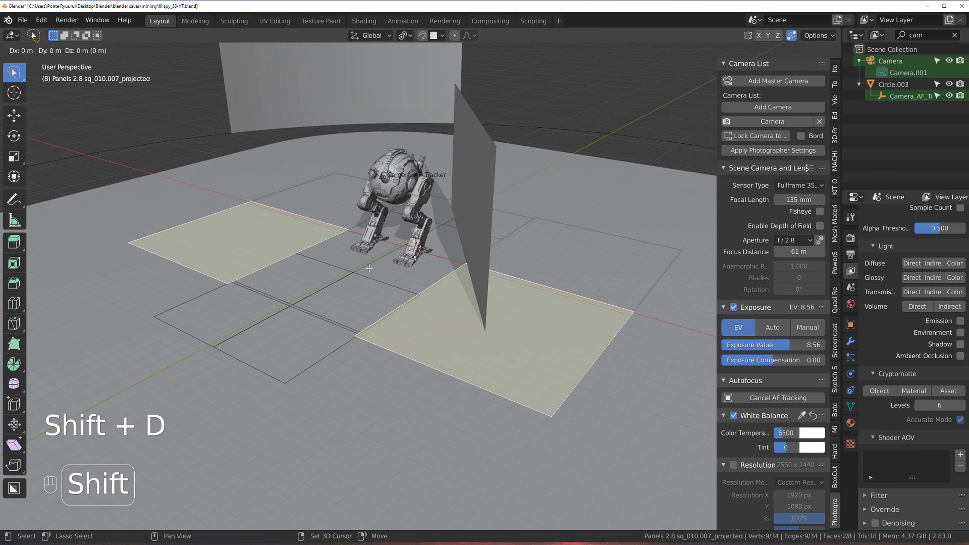
pyautogui.press('x')
pyautogui.press('y')
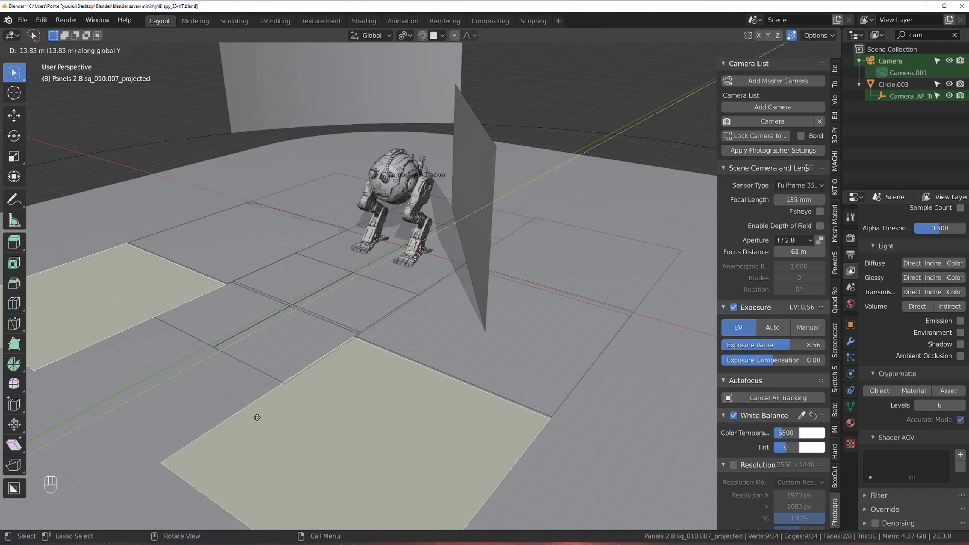
pyautogui.click(257, 417)
# Step: Duplicate another pair of panel faces, shift them about 5.7 m along Y, and leave Edit Mode
pyautogui.click(282, 339)
pyautogui.keyDown('shift'); pyautogui.click(265, 318); pyautogui.keyUp('shift')
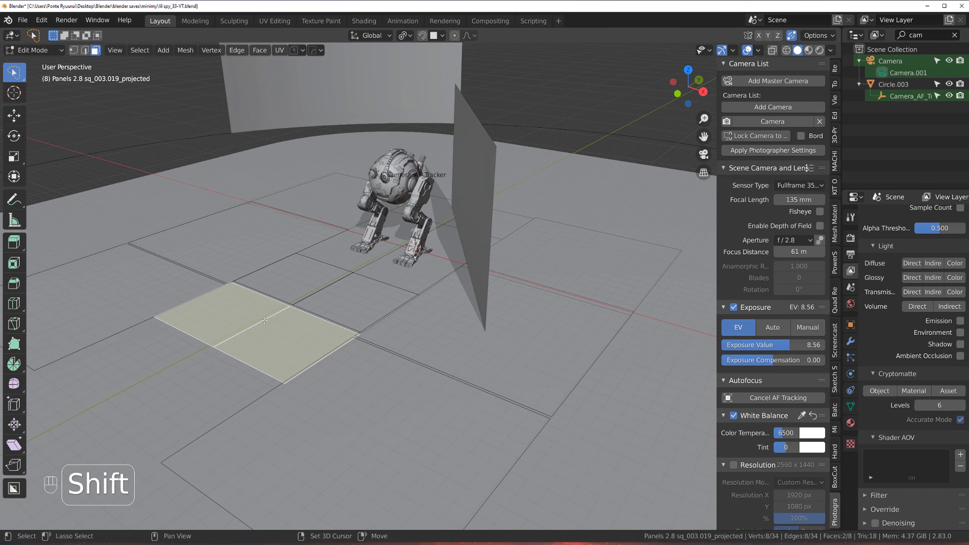
pyautogui.hotkey('shift', 'd')
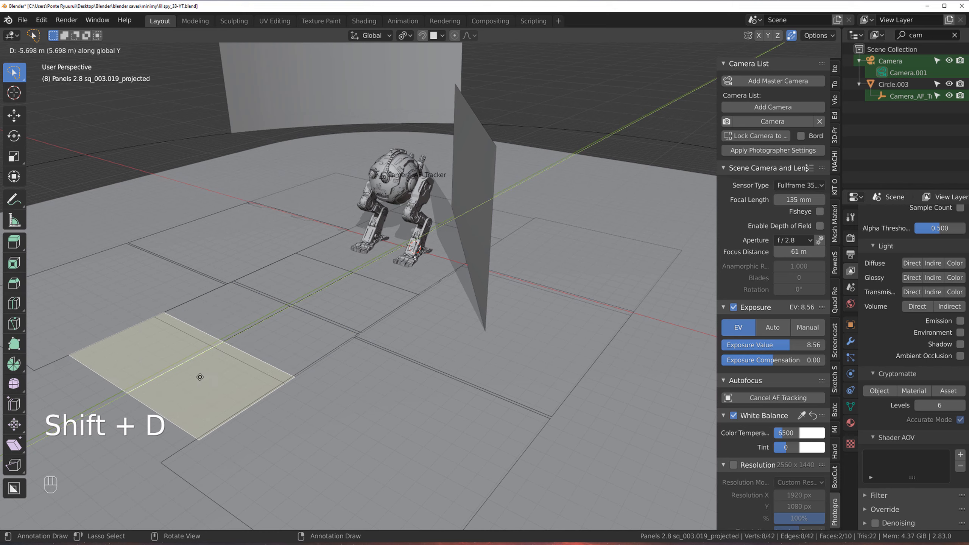
pyautogui.click(188, 385)
pyautogui.press('Tab')
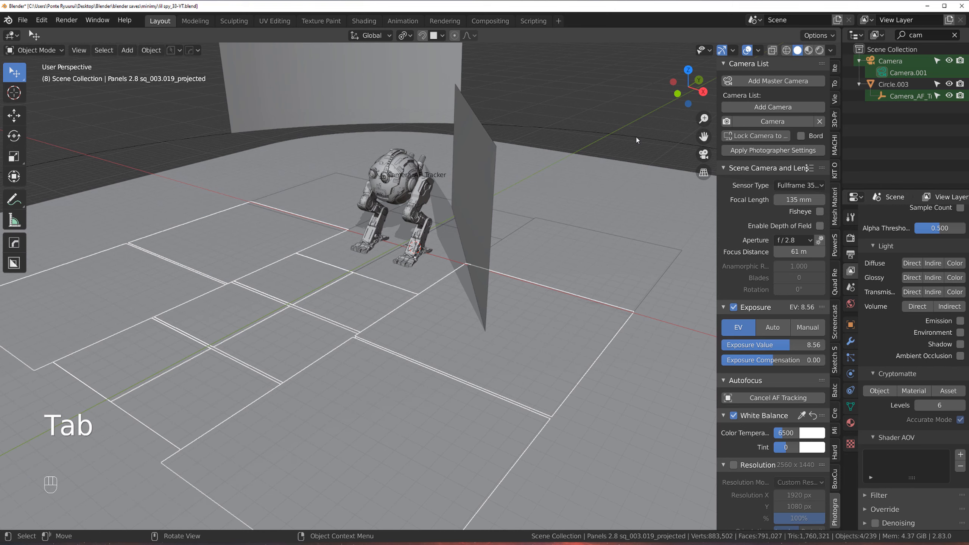
# Step: Switch to Material Preview shading and pick the floor panel objects to adjust, toggling Edit Mode
pyautogui.click(809, 50)
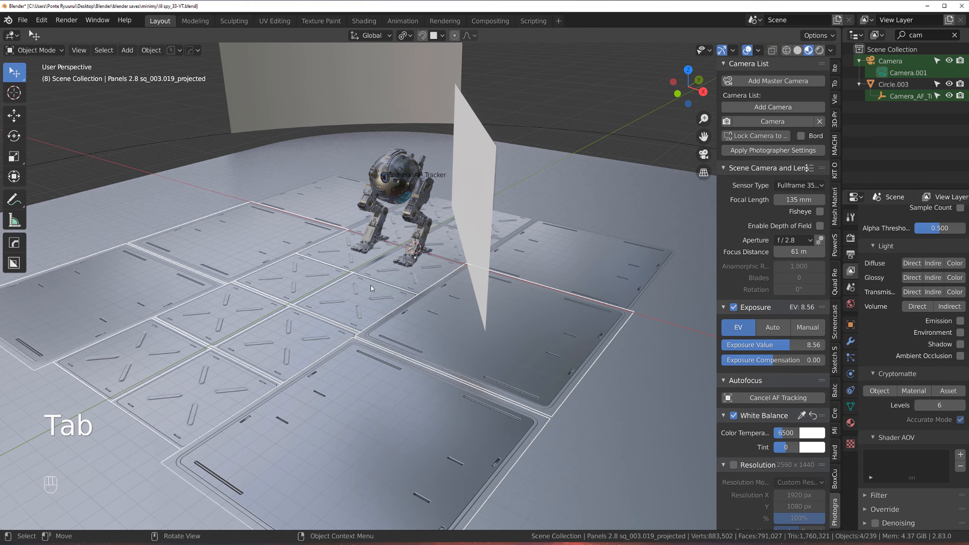
pyautogui.click(500, 351)
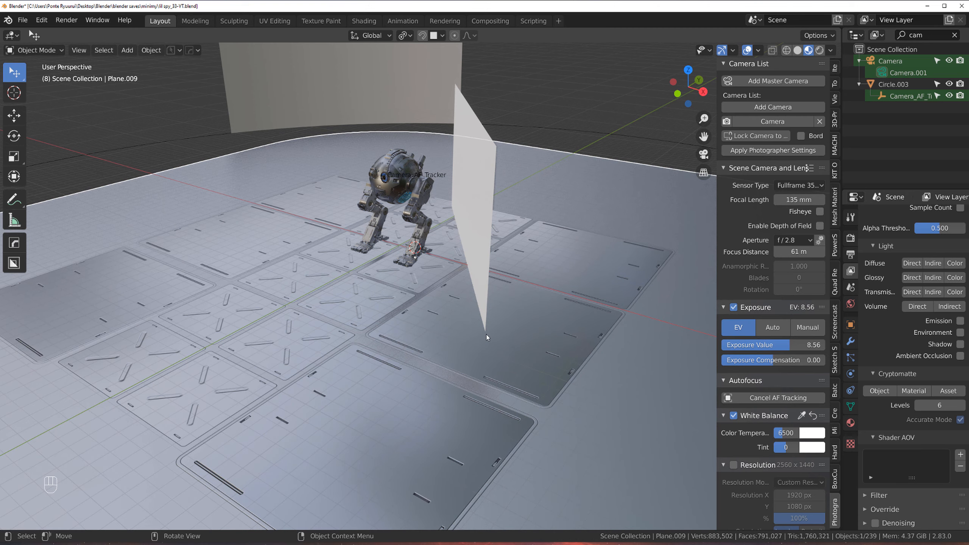
pyautogui.click(429, 405)
pyautogui.press('Tab')
pyautogui.press('Tab')
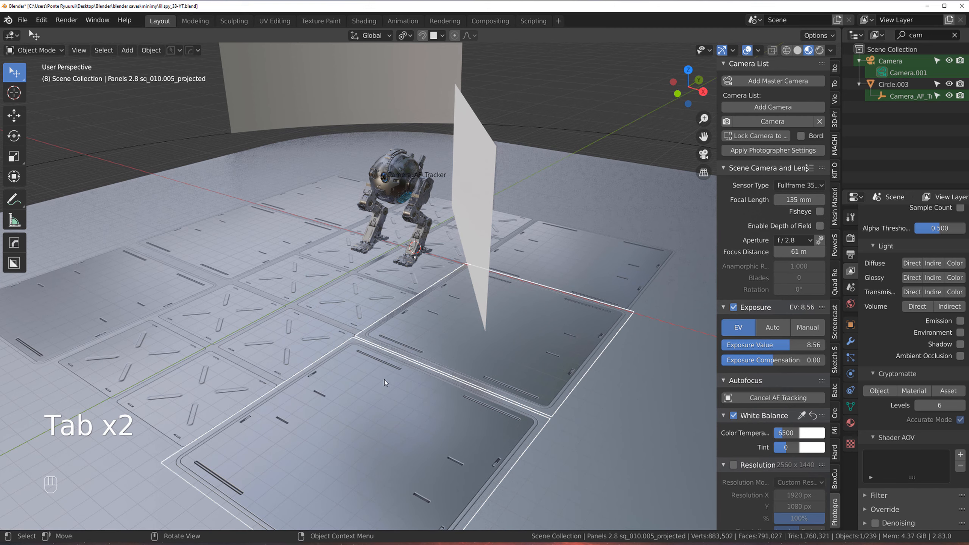
pyautogui.click(383, 388)
pyautogui.press('Tab')
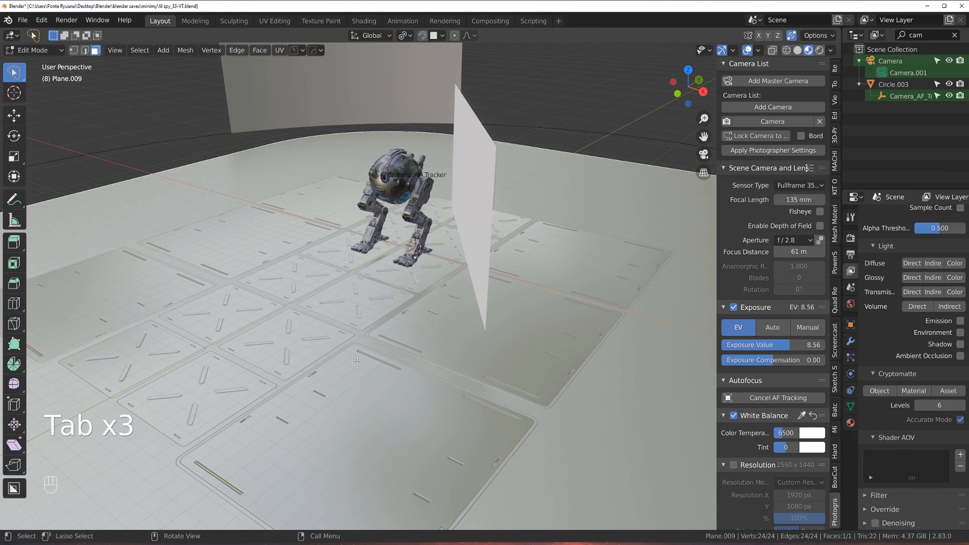
pyautogui.press('Tab')
pyautogui.click(370, 362)
pyautogui.press('Tab')
pyautogui.click(376, 365)
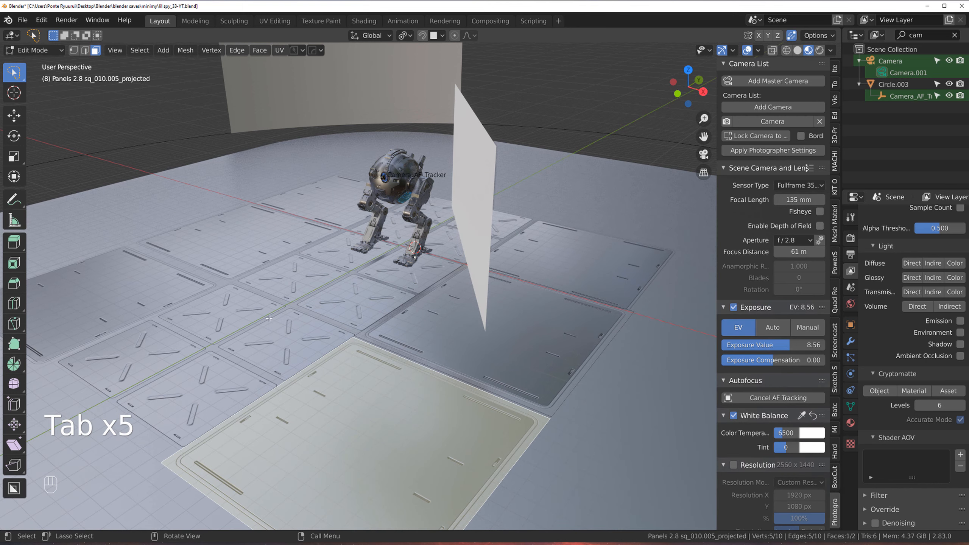
# Step: Select two panel faces in Edit Mode and move them about 0.39 m along Y
pyautogui.press('Tab')
pyautogui.click(308, 378)
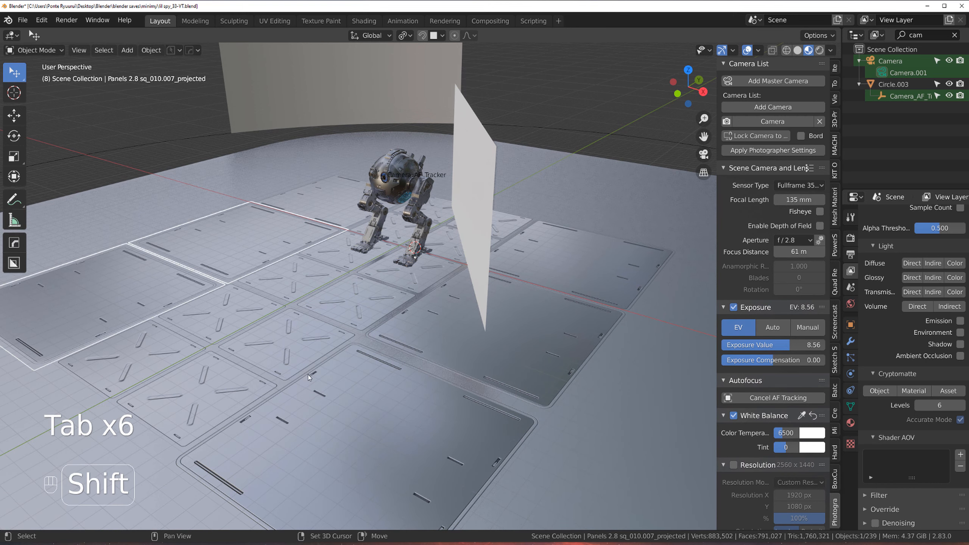
pyautogui.keyDown('shift'); pyautogui.click(340, 405); pyautogui.keyUp('shift')
pyautogui.press('Tab')
pyautogui.keyDown('shift'); pyautogui.click(172, 303); pyautogui.keyUp('shift')
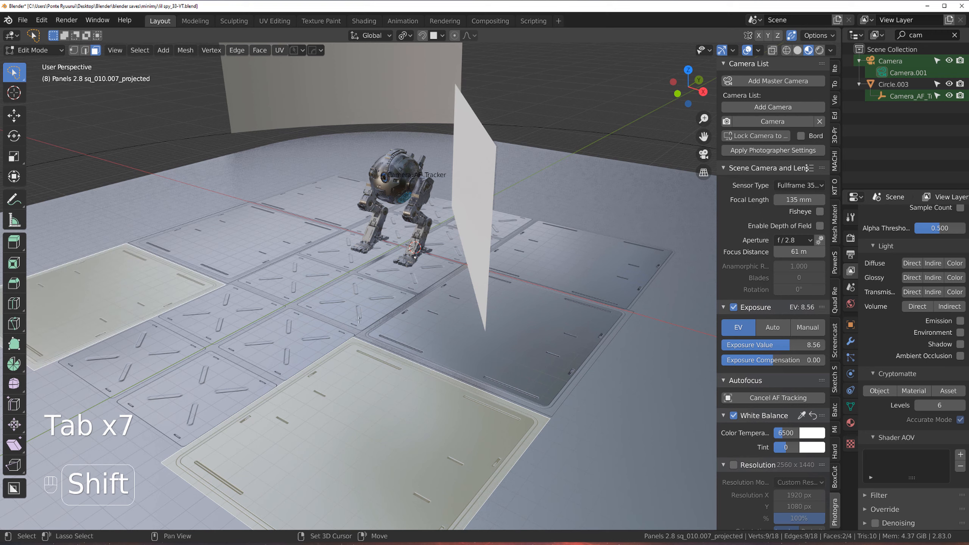
pyautogui.press('g')
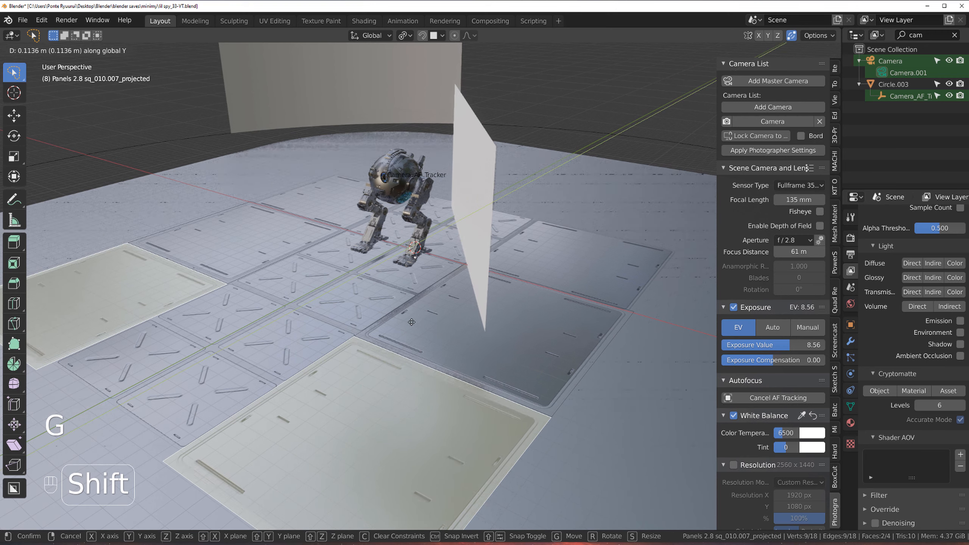
pyautogui.click(446, 312)
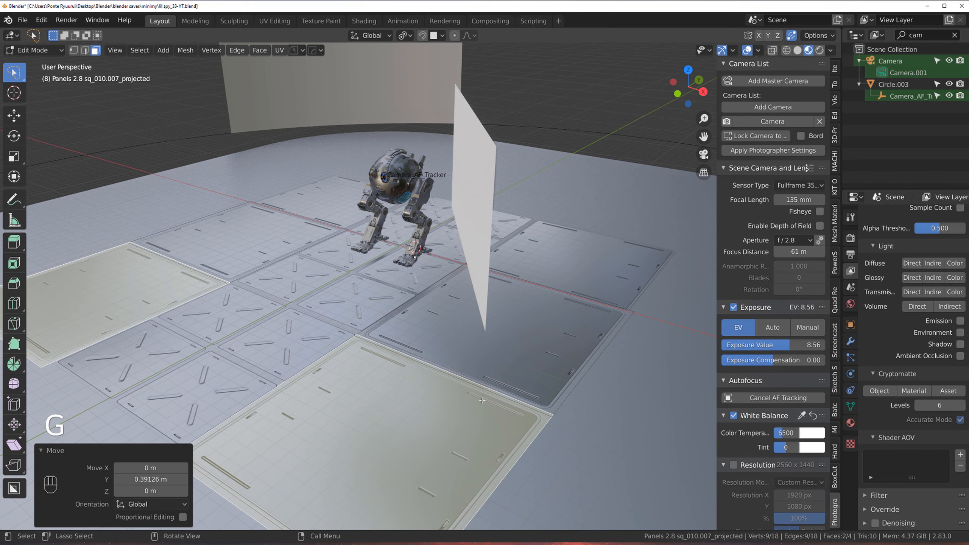
# Step: Select the other panel object's two faces, move them about 0.39 m along Y, and exit Edit Mode
pyautogui.press('Tab')
pyautogui.click(631, 366)
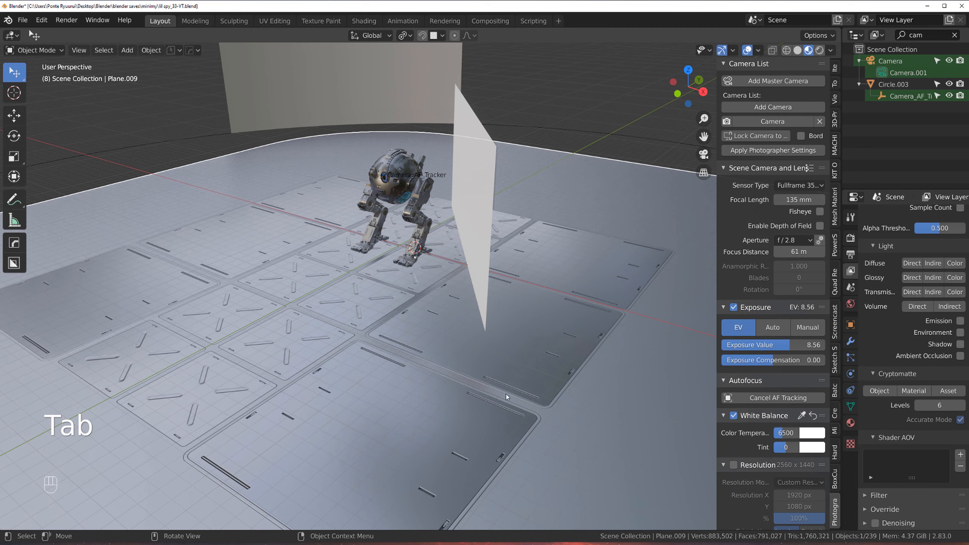
pyautogui.press('Tab')
pyautogui.press('Tab')
pyautogui.click(418, 403)
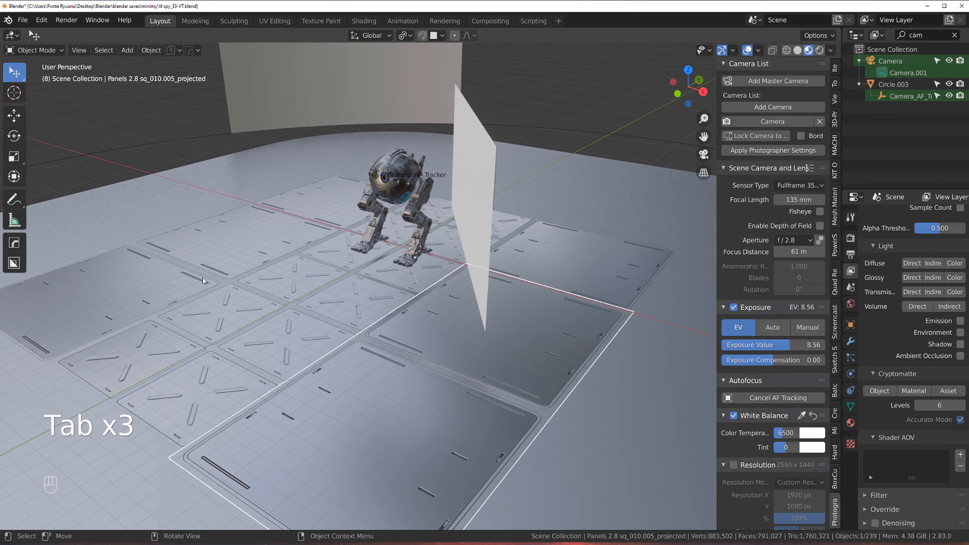
pyautogui.click(169, 294)
pyautogui.keyDown('shift'); pyautogui.click(392, 407); pyautogui.keyUp('shift')
pyautogui.press('Tab')
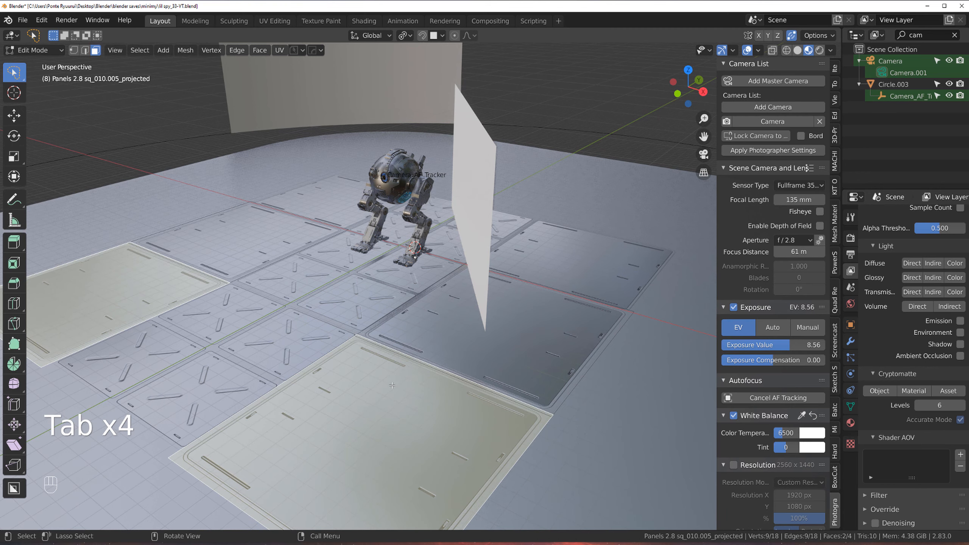
pyautogui.press('g')
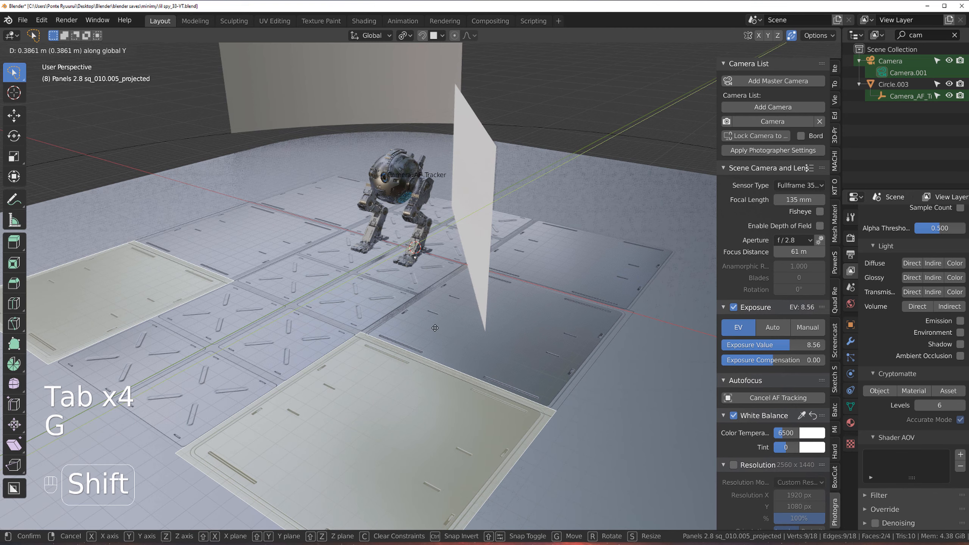
pyautogui.click(407, 342)
pyautogui.press('Tab')
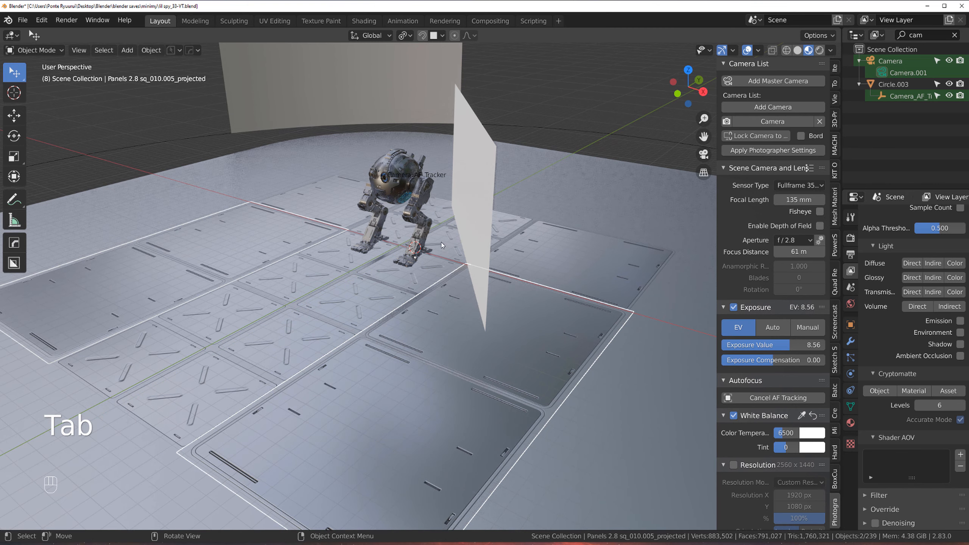
# Step: Orbit and zoom around the floor panels to inspect how the robot's feet sit on them
pyautogui.moveTo(529, 356); pyautogui.dragTo(481, 284, button='middle')
pyautogui.click(675, 276)
pyautogui.scroll(2, 477, 287)
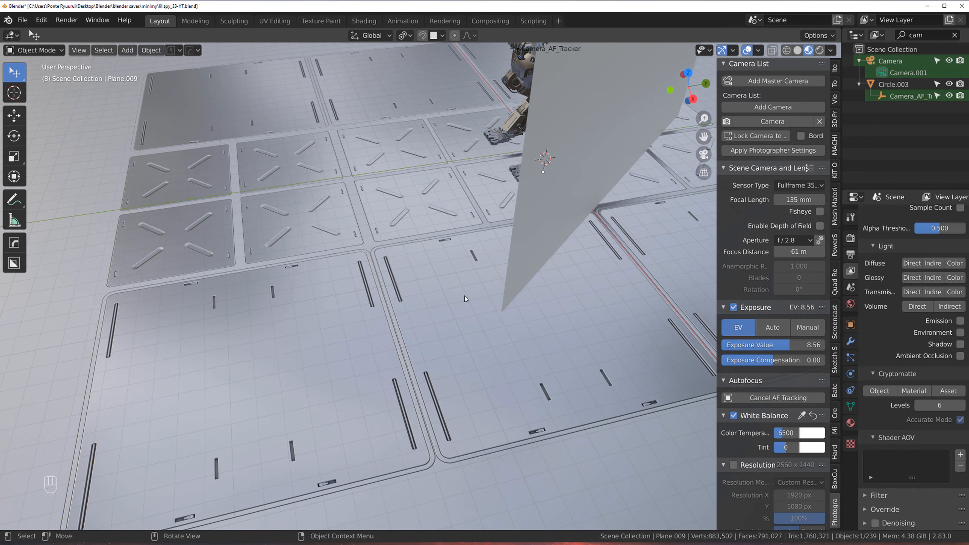
pyautogui.scroll(3, 454, 305)
pyautogui.scroll(-6, 436, 323)
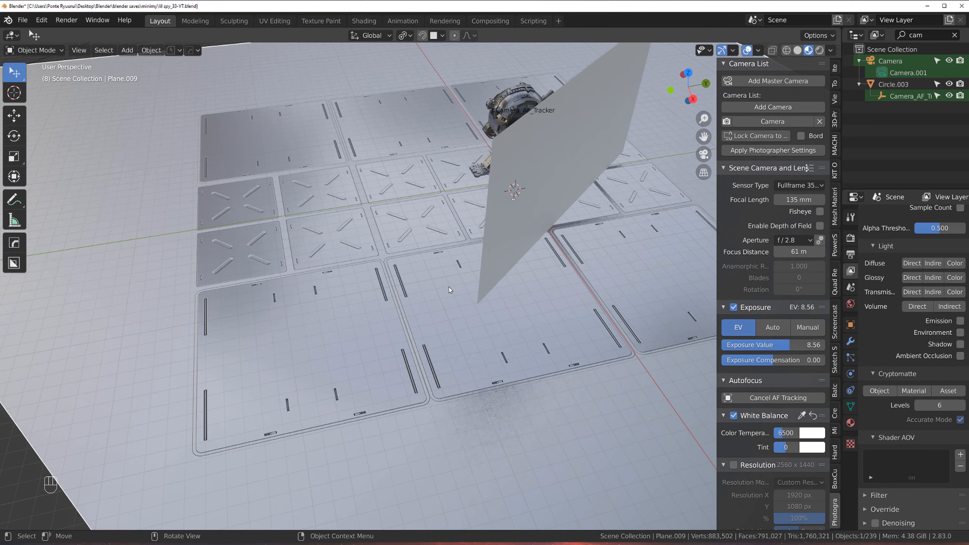
pyautogui.moveTo(449, 287); pyautogui.dragTo(485, 270, button='middle')
pyautogui.scroll(1, 357, 284)
pyautogui.keyDown('shift'); pyautogui.moveTo(357, 284); pyautogui.dragTo(421, 278, button='middle'); pyautogui.keyUp('shift')
pyautogui.scroll(2, 453, 294)
pyautogui.scroll(-1, 449, 297)
pyautogui.scroll(-2, 443, 293)
pyautogui.scroll(4, 385, 219)
pyautogui.scroll(5, 387, 226)
pyautogui.scroll(-3, 395, 247)
pyautogui.scroll(-3, 405, 251)
pyautogui.scroll(-2, 408, 242)
pyautogui.keyDown('shift'); pyautogui.moveTo(226, 111); pyautogui.dragTo(381, 294, button='middle'); pyautogui.keyUp('shift')
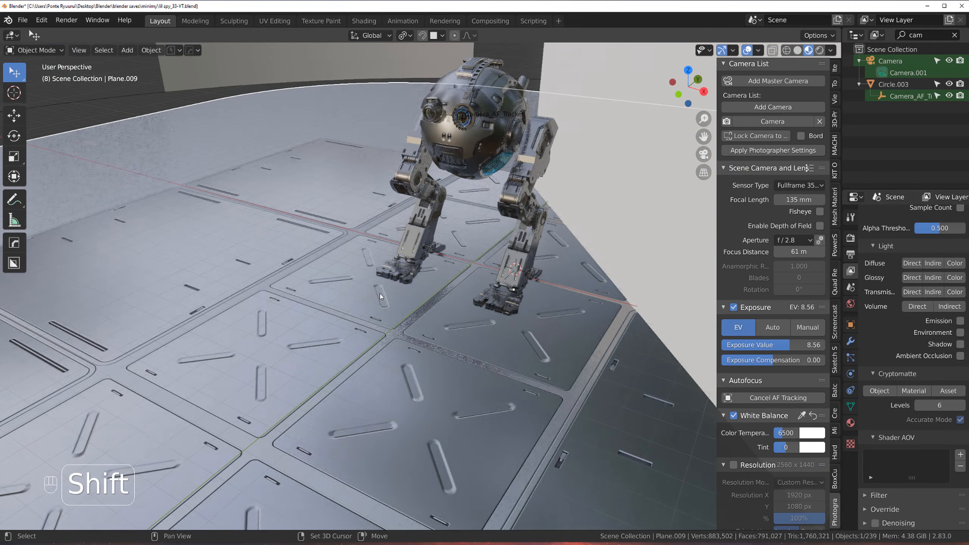
pyautogui.scroll(3, 376, 279)
pyautogui.moveTo(370, 261); pyautogui.dragTo(366, 249, button='middle')
pyautogui.keyDown('shift'); pyautogui.moveTo(492, 405); pyautogui.dragTo(342, 210, button='middle'); pyautogui.keyUp('shift')
pyautogui.scroll(3, 342, 210)
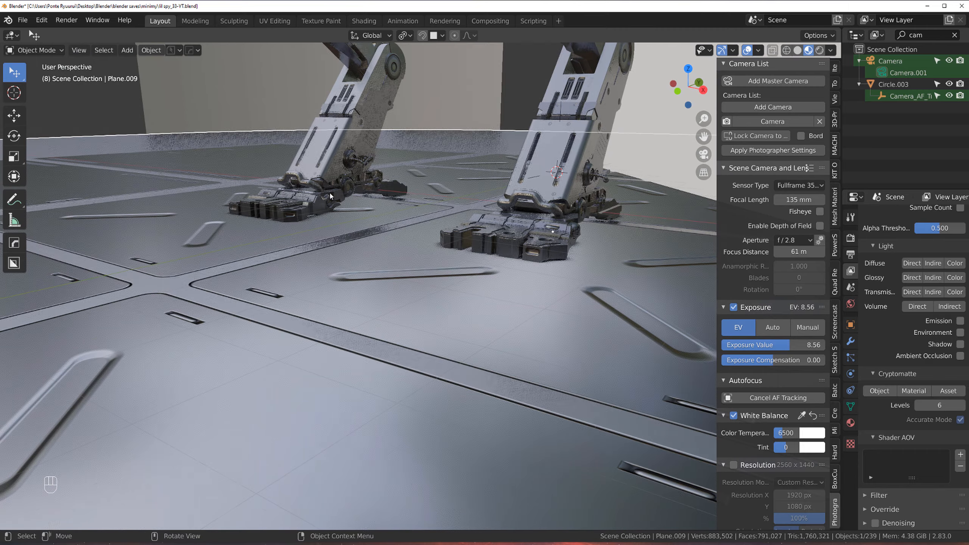
pyautogui.keyDown('shift'); pyautogui.moveTo(360, 149); pyautogui.dragTo(384, 150, button='middle'); pyautogui.keyUp('shift')
pyautogui.scroll(3, 354, 300)
pyautogui.click(389, 144)
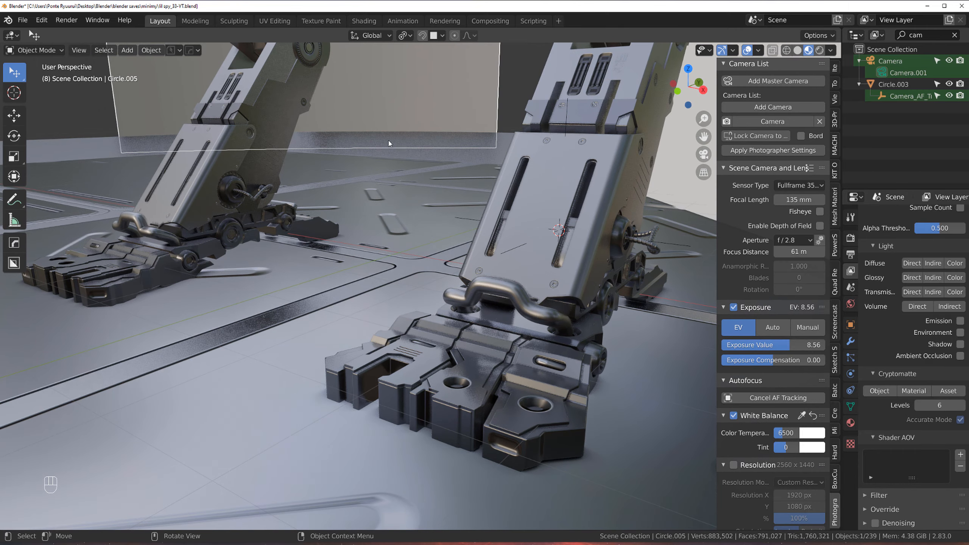
# Step: Select the floor plane and lower it about 0.033 m along Z
pyautogui.click(459, 157)
pyautogui.press('g')
pyautogui.press('z')
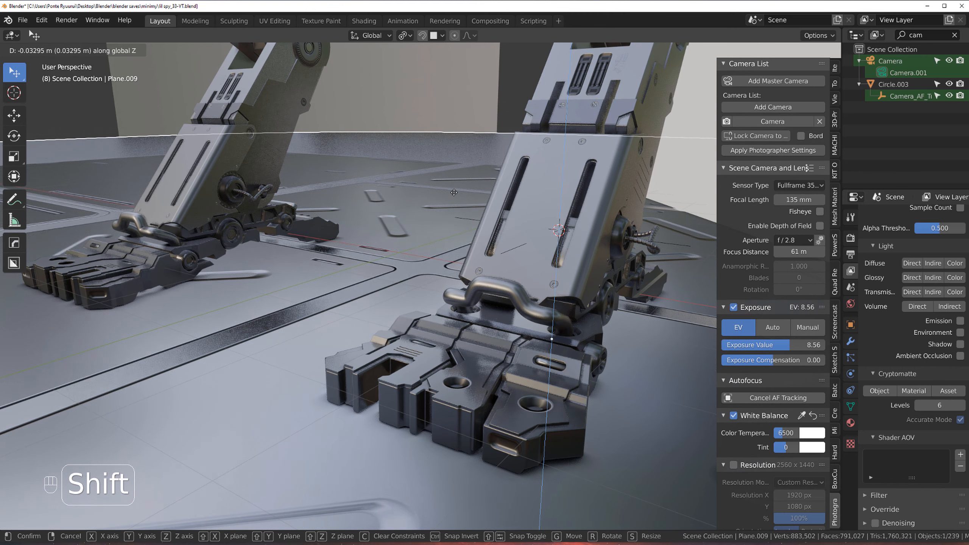
pyautogui.click(96, 309)
# Step: Raise the floor plane about 0.011 m along Z so the feet sit on it
pyautogui.scroll(-2, 102, 306)
pyautogui.keyDown('shift'); pyautogui.moveTo(103, 306); pyautogui.dragTo(310, 297, button='middle'); pyautogui.keyUp('shift')
pyautogui.scroll(4, 311, 297)
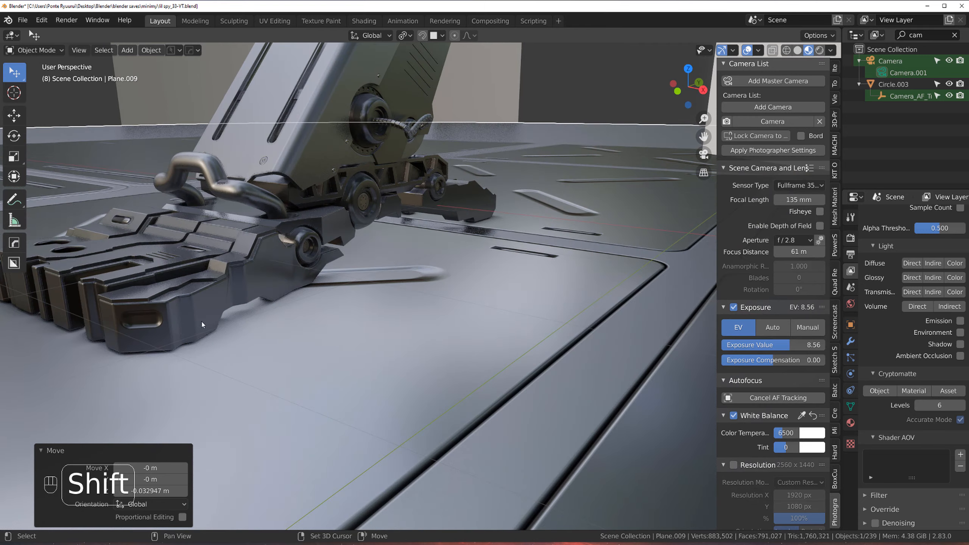
pyautogui.keyDown('shift'); pyautogui.moveTo(204, 325); pyautogui.dragTo(363, 352, button='middle'); pyautogui.keyUp('shift')
pyautogui.scroll(2, 363, 353)
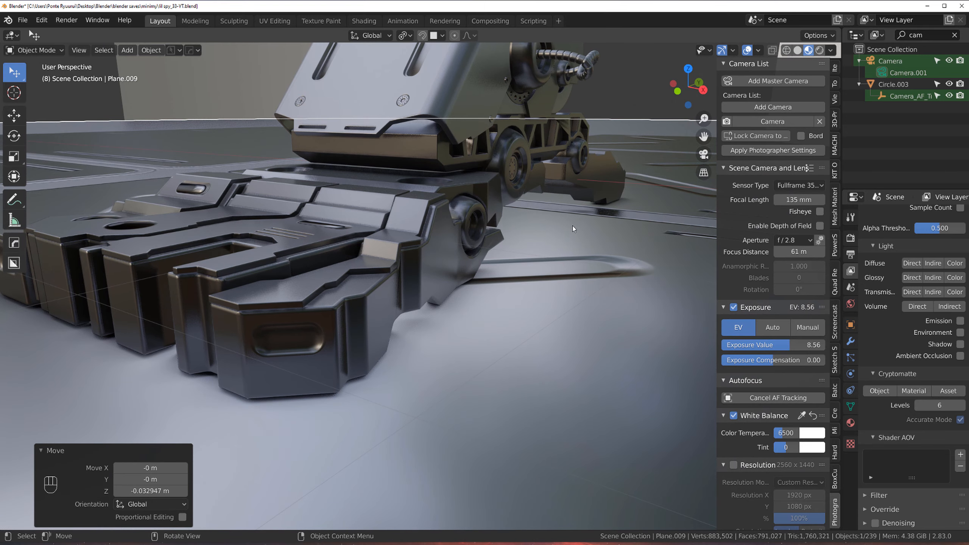
pyautogui.press('g')
pyautogui.press('z')
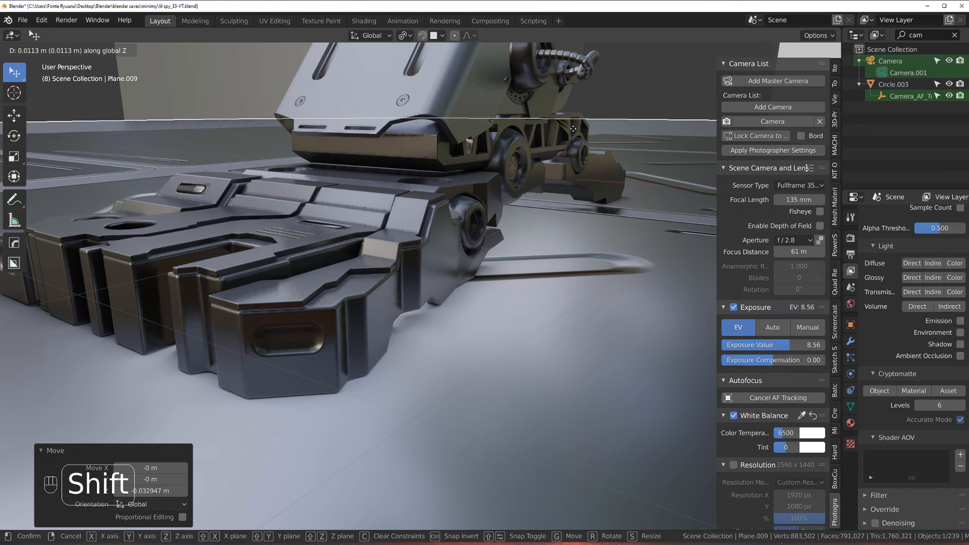
pyautogui.click(574, 133)
# Step: Select the camera and set it as the active camera, viewing through it
pyautogui.scroll(-8, 449, 237)
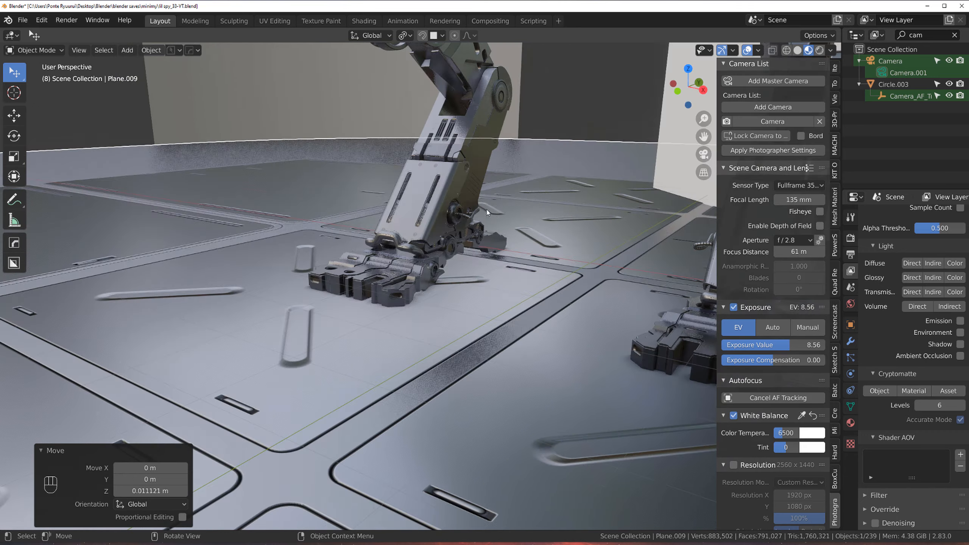
pyautogui.scroll(-7, 509, 233)
pyautogui.keyDown('shift'); pyautogui.moveTo(449, 237); pyautogui.dragTo(450, 199, button='middle'); pyautogui.keyUp('shift')
pyautogui.scroll(-2, 488, 236)
pyautogui.scroll(-4, 494, 254)
pyautogui.click(392, 271)
pyautogui.press('ctrl+KP_0')
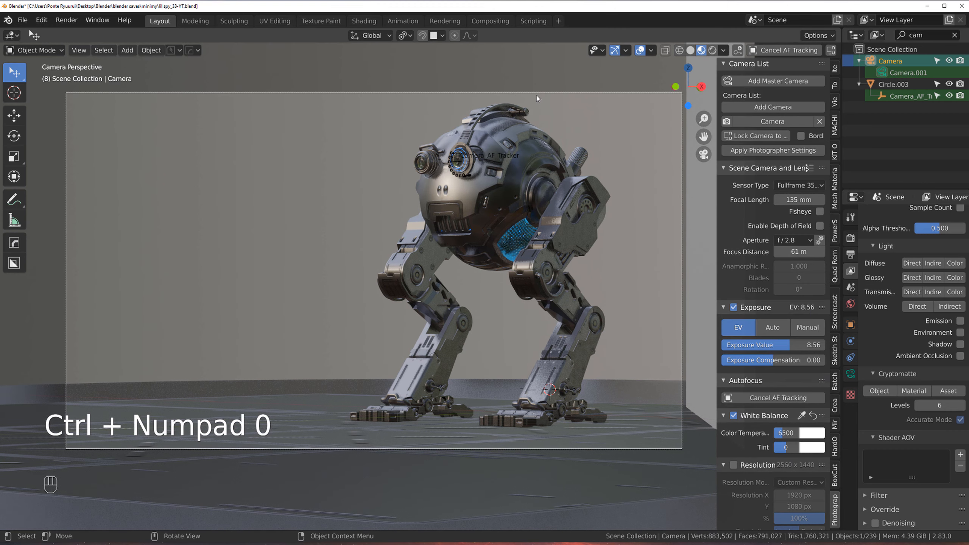
# Step: Select the backdrop object and adjust the brightness of its material's base color
pyautogui.click(348, 187)
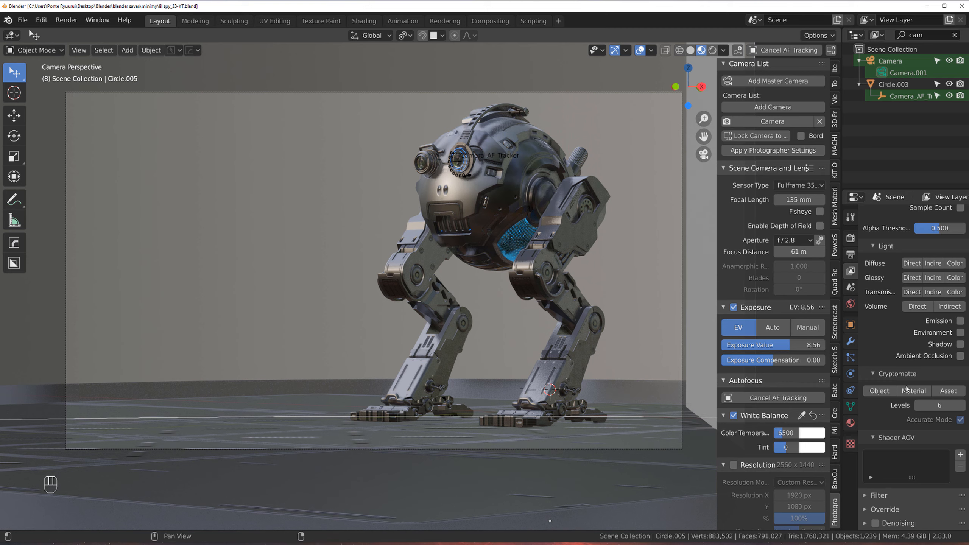
pyautogui.click(851, 423)
pyautogui.click(936, 350)
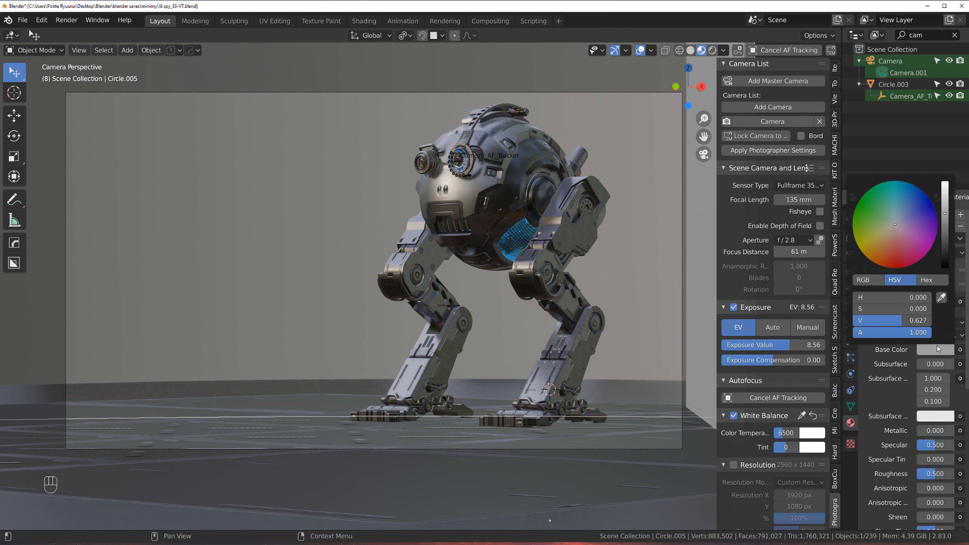
pyautogui.click(948, 208)
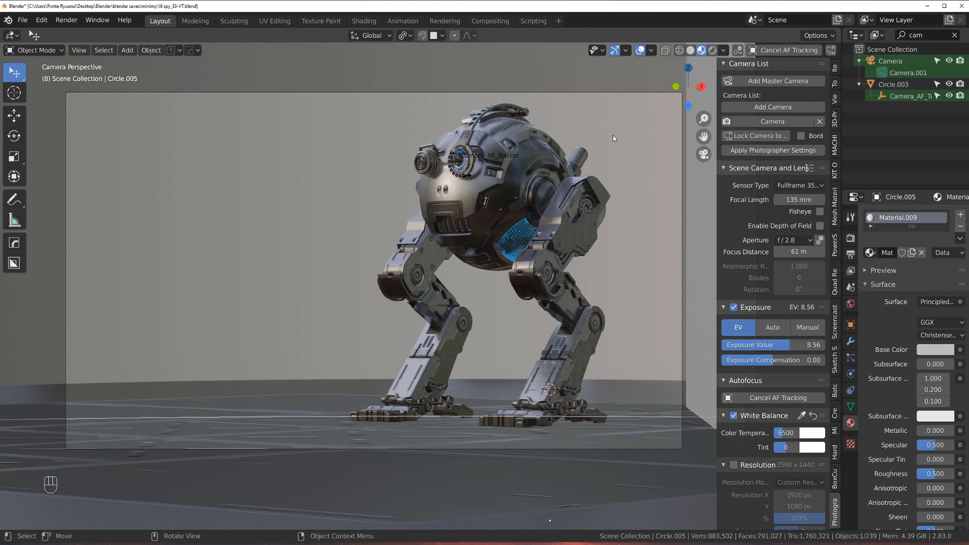
# Step: Review the Cycles render settings and save the blend file
pyautogui.click(850, 238)
pyautogui.scroll(-10, 931, 268)
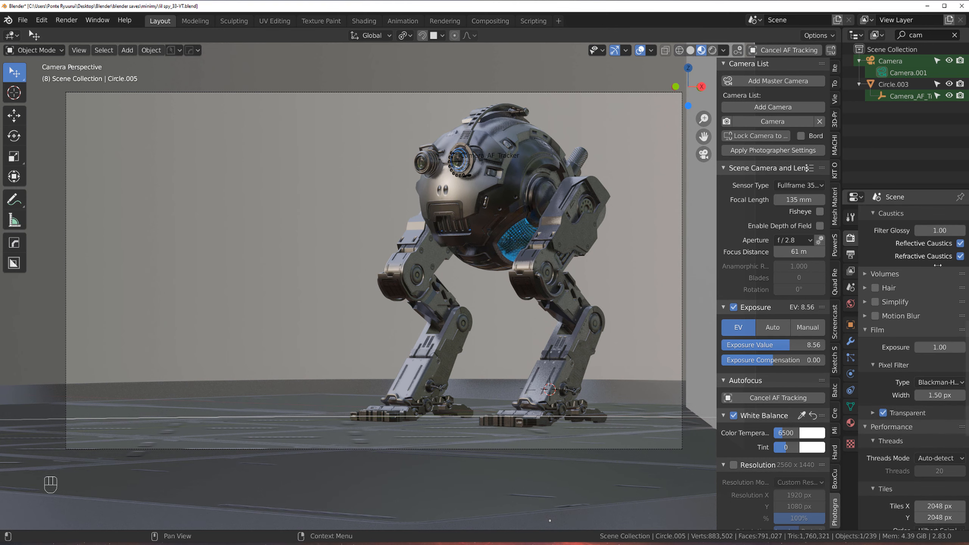
pyautogui.scroll(10, 938, 265)
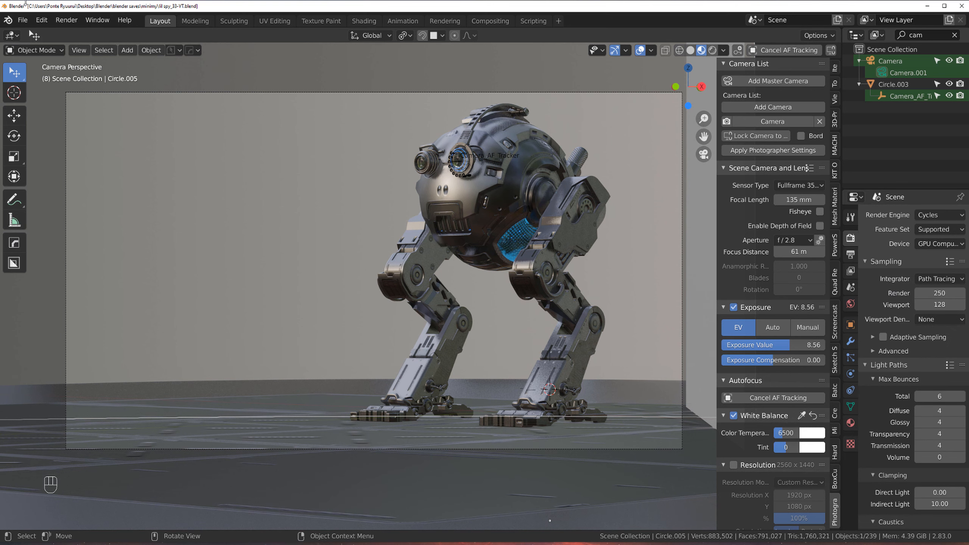
pyautogui.click(23, 19)
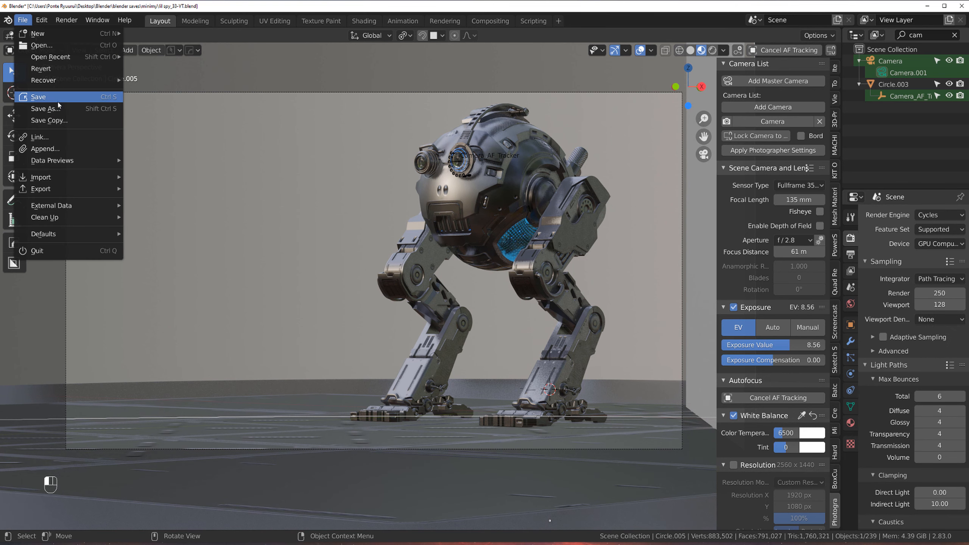
pyautogui.click(58, 100)
# Step: Render a test image of the scene, then close the render window
pyautogui.click(67, 20)
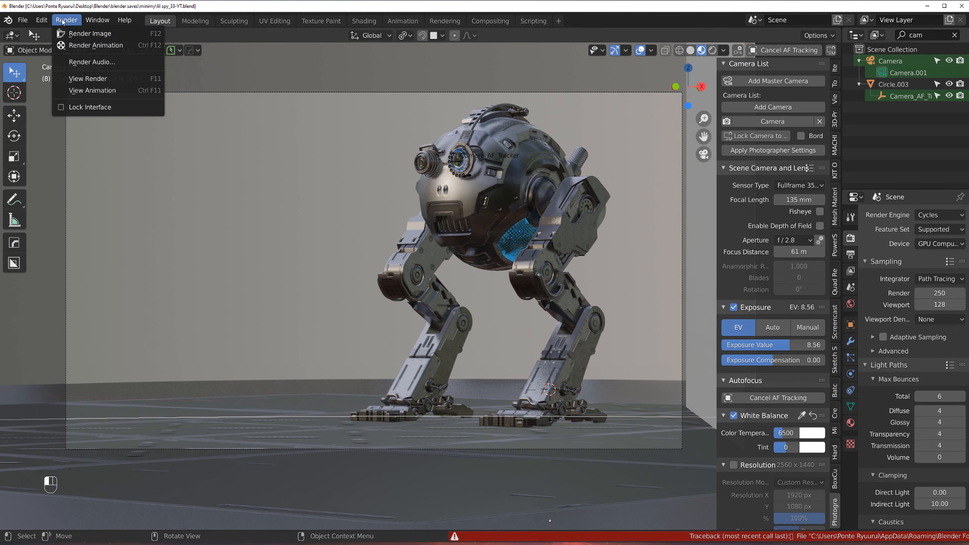
pyautogui.click(78, 34)
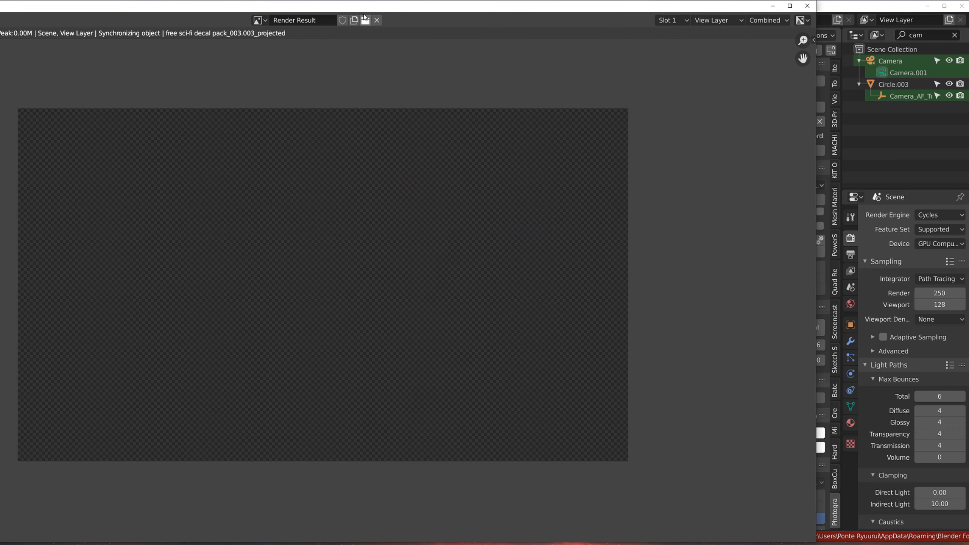
pyautogui.moveTo(0, 0); pyautogui.dragTo(0, 135)
pyautogui.moveTo(186, 146); pyautogui.dragTo(277, 78)
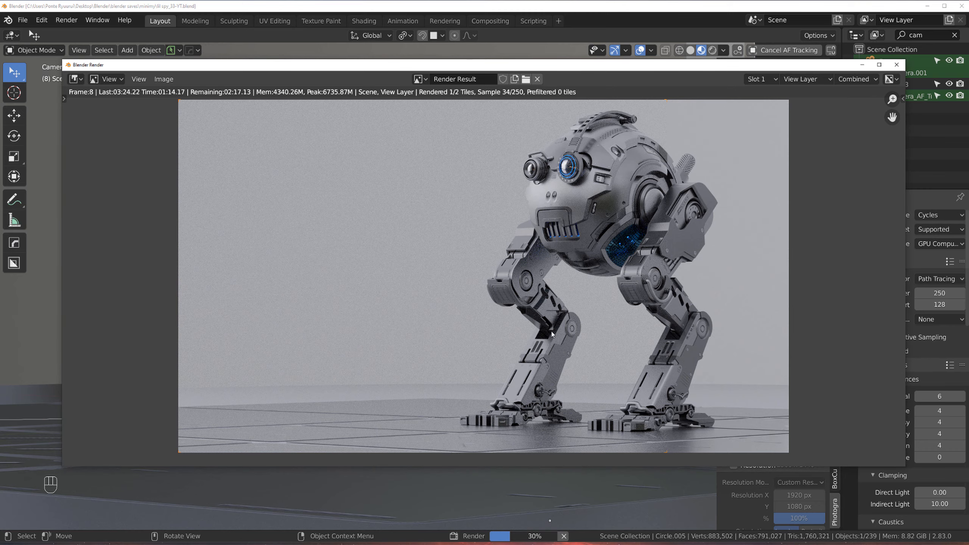
pyautogui.click(896, 64)
# Step: Select the floor plane and move it about 7.13 m along Y
pyautogui.click(502, 390)
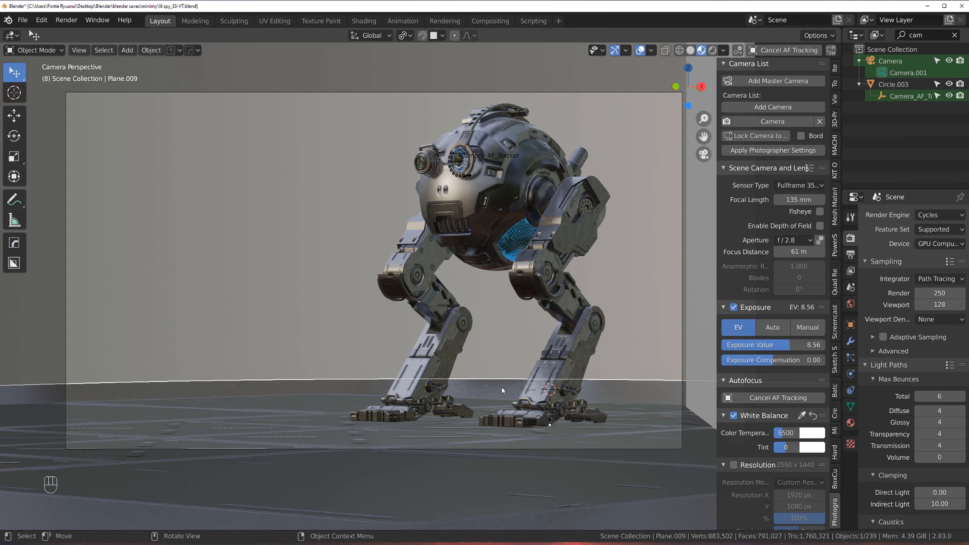
pyautogui.press('g')
pyautogui.press('y')
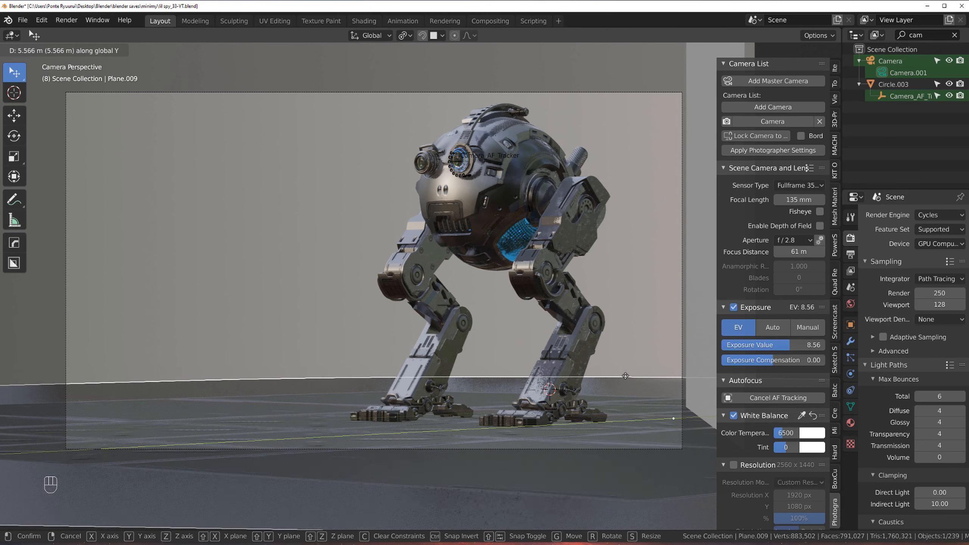
pyautogui.click(583, 383)
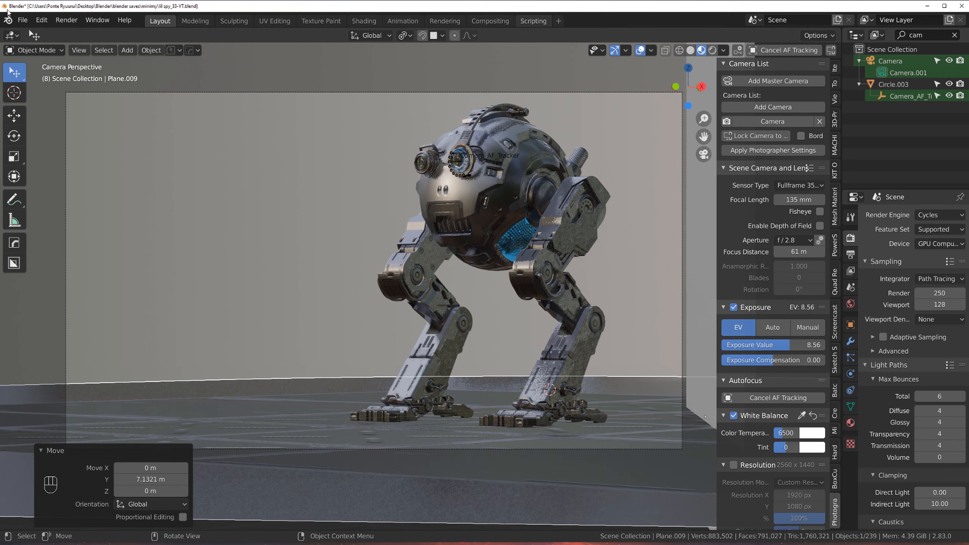
# Step: Render the image again and save the blend file
pyautogui.click(66, 20)
pyautogui.click(88, 33)
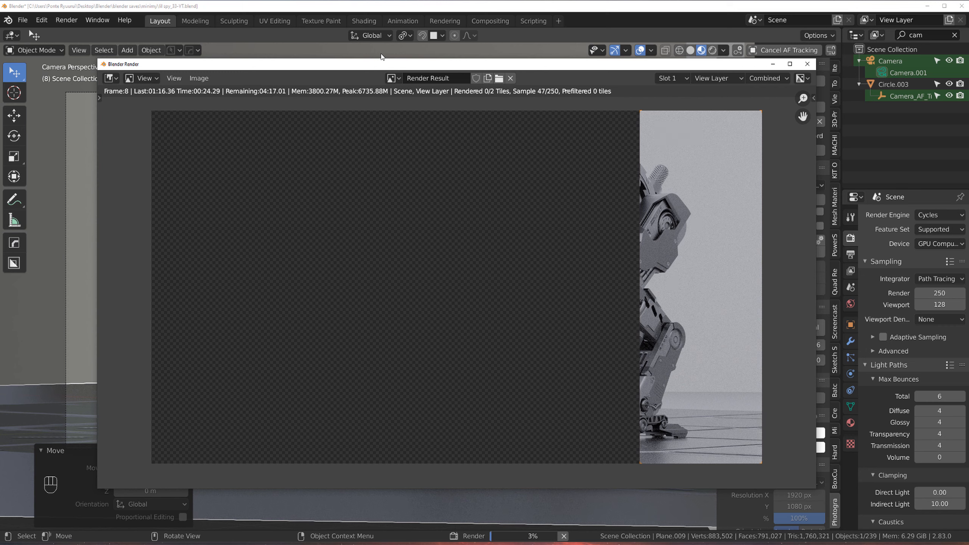
pyautogui.hotkey('ctrl', 's')
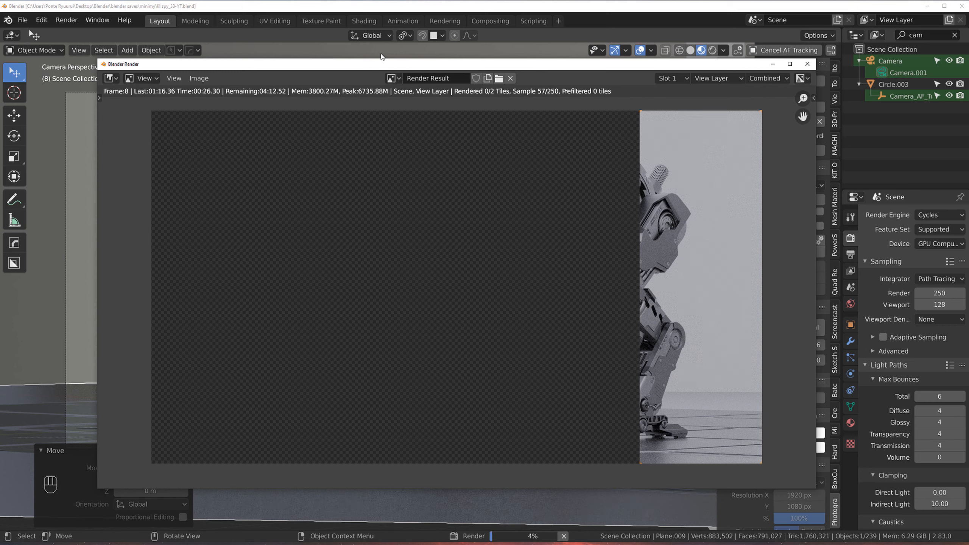
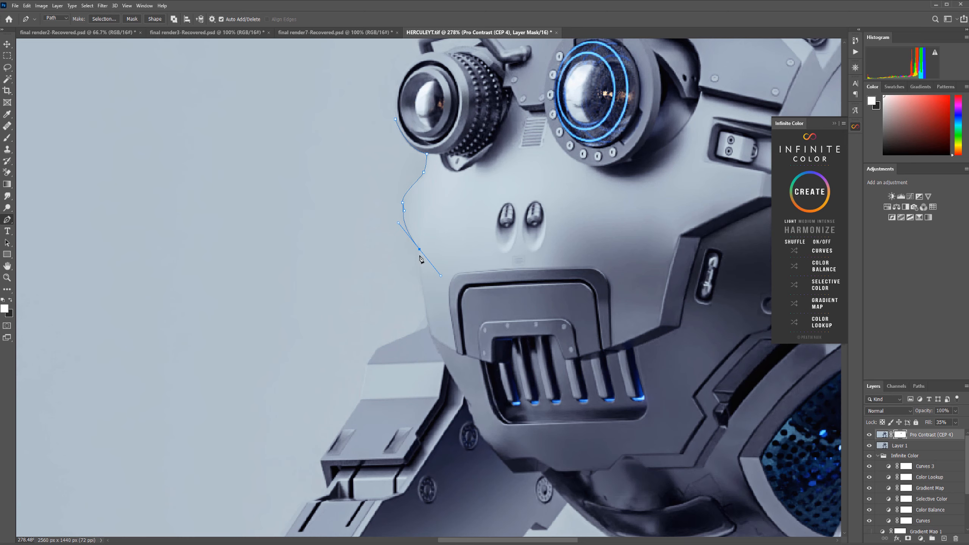
# Step: Draw a pen path around the background area beside the robot's face and turn it into a selection
pyautogui.keyDown('alt'); pyautogui.click(420, 250); pyautogui.keyUp('alt')
pyautogui.moveTo(425, 307); pyautogui.dragTo(405, 331)
pyautogui.click(272, 229)
pyautogui.moveTo(360, 74); pyautogui.dragTo(375, 84)
pyautogui.rightClick(374, 133)
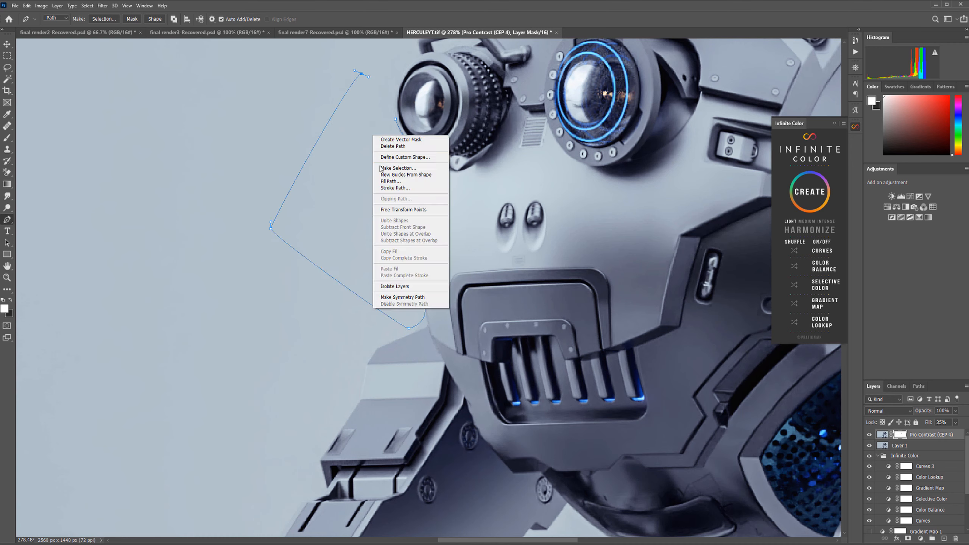
pyautogui.click(398, 169)
pyautogui.click(517, 156)
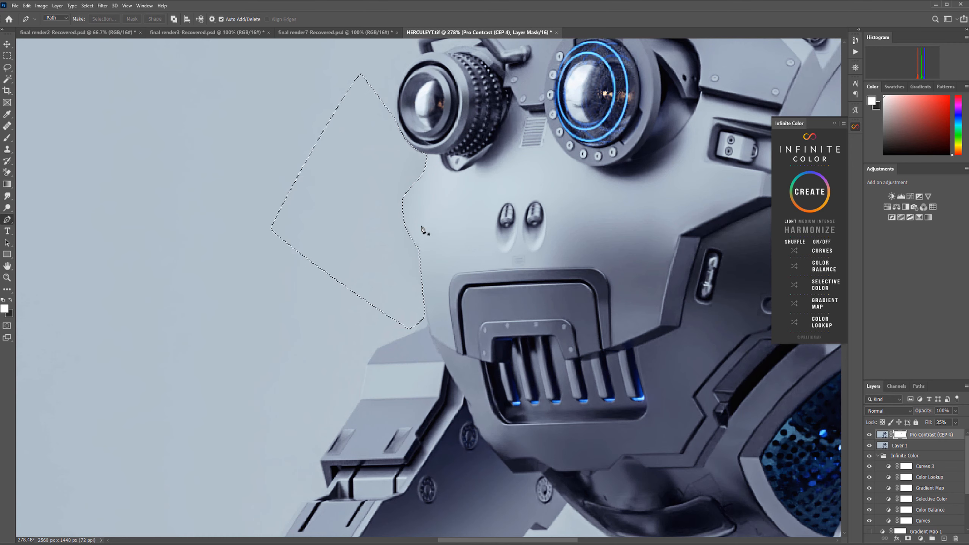
# Step: Paint the Pro Contrast layer mask inside the selection beside the face with the brush, then deselect
pyautogui.press('b')
pyautogui.keyDown('alt'); pyautogui.moveTo(424, 200); pyautogui.dragTo(507, 209, button='right'); pyautogui.keyUp('alt')
pyautogui.press('x')
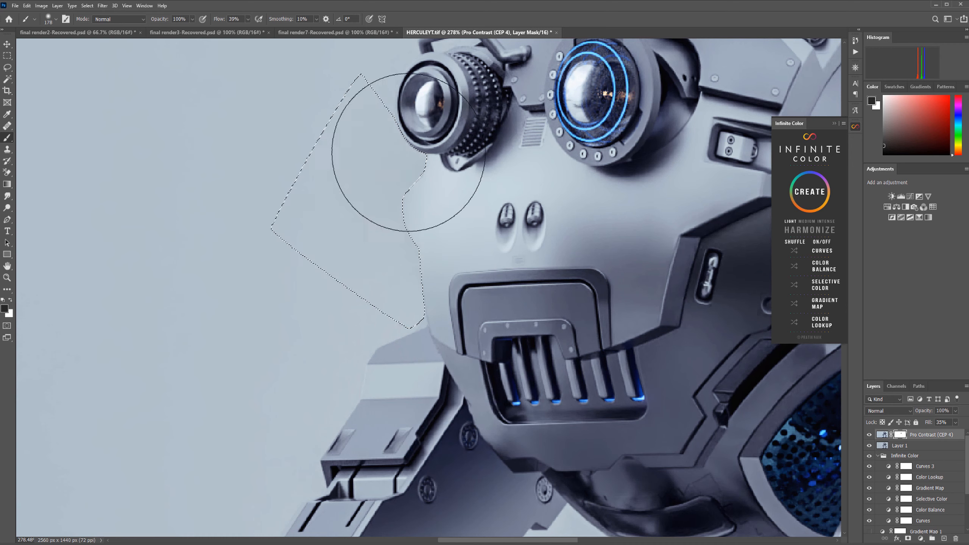
pyautogui.hotkey('ctrl', 'd')
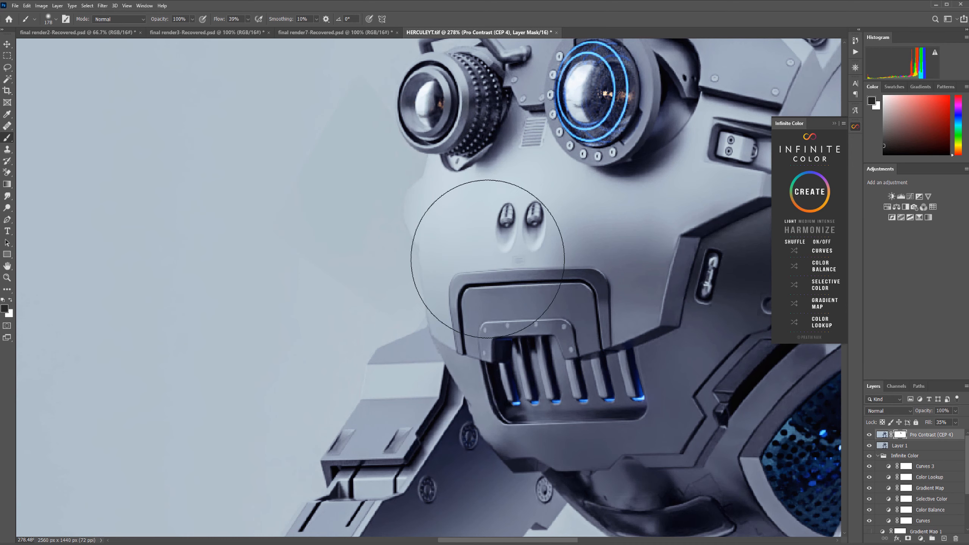
pyautogui.keyDown('alt'); pyautogui.scroll(-4, 481, 235); pyautogui.keyUp('alt')
pyautogui.keyDown('alt'); pyautogui.scroll(5, 478, 239); pyautogui.keyUp('alt')
pyautogui.hotkey('ctrl', 'shift', 'd')
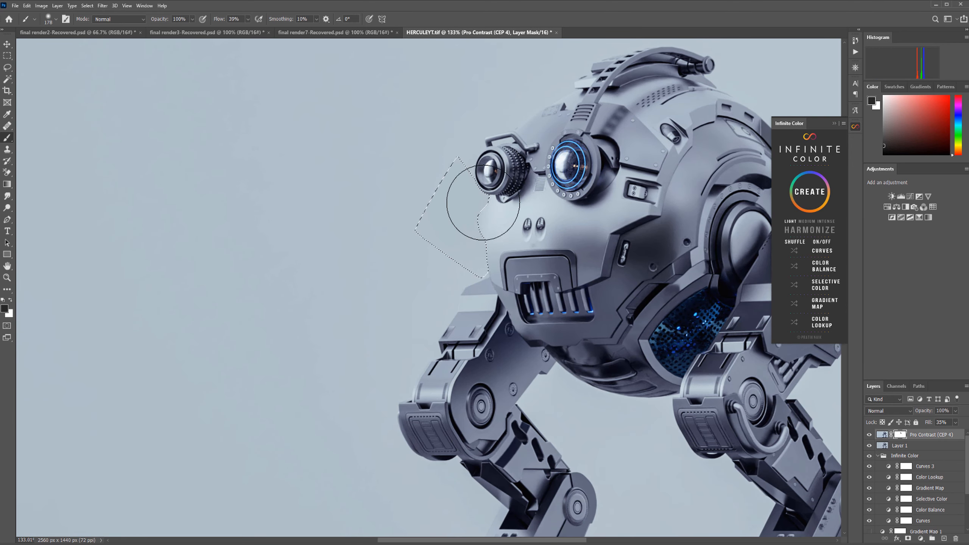
pyautogui.keyDown('alt'); pyautogui.moveTo(481, 248); pyautogui.dragTo(496, 249, button='right'); pyautogui.keyUp('alt')
pyautogui.click(475, 243)
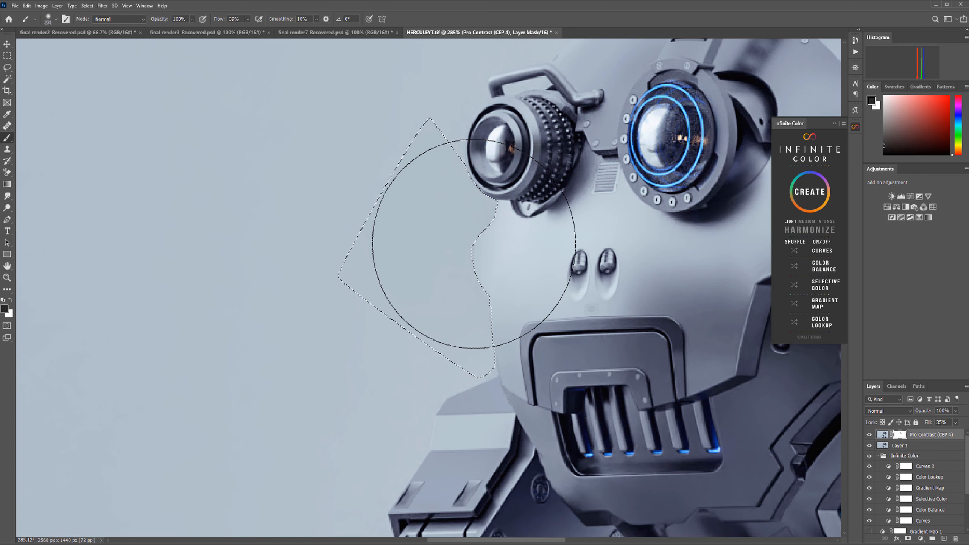
pyautogui.hotkey('ctrl', 'd')
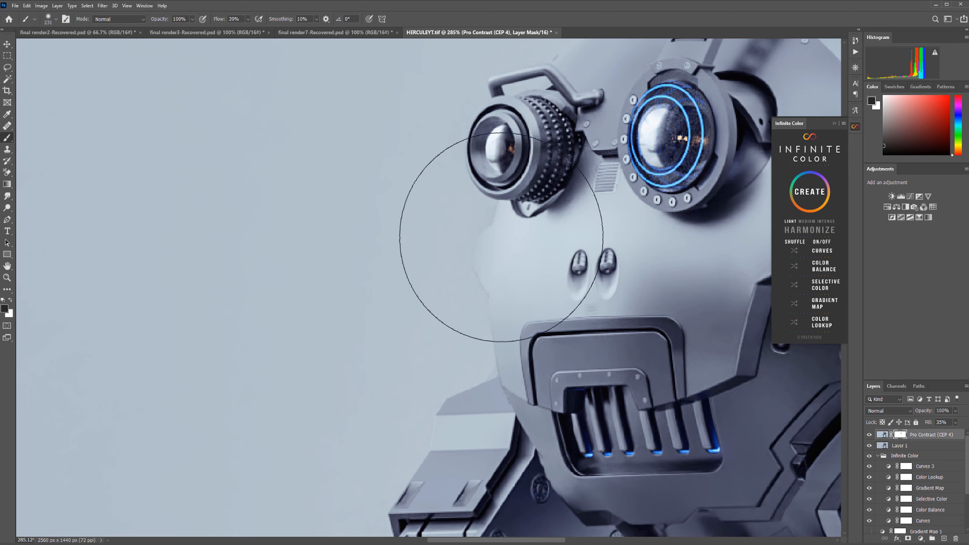
# Step: Feather the Pro Contrast layer mask in its mask properties
pyautogui.keyDown('alt'); pyautogui.scroll(-5, 474, 244); pyautogui.keyUp('alt')
pyautogui.keyDown('alt'); pyautogui.scroll(-1, 532, 253); pyautogui.keyUp('alt')
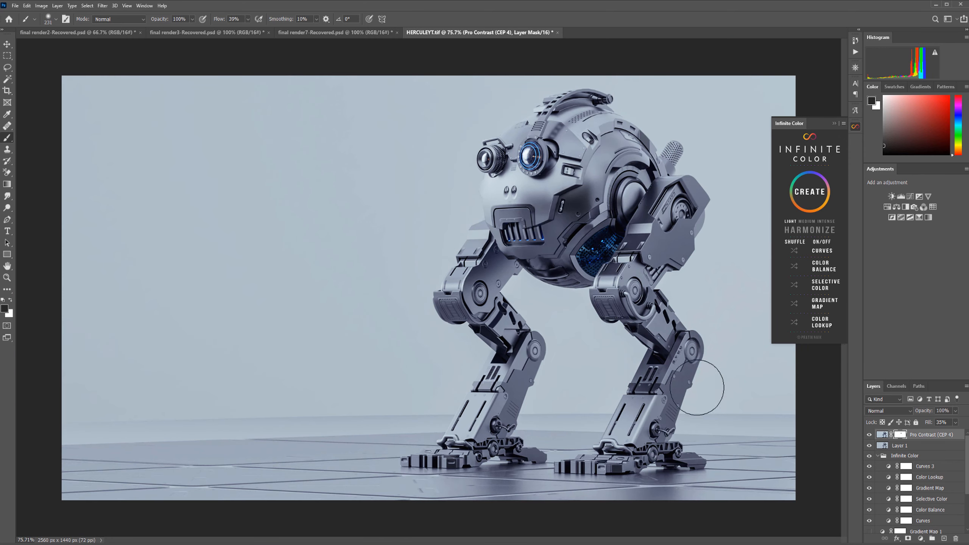
pyautogui.keyDown('alt'); pyautogui.scroll(4, 458, 126); pyautogui.keyUp('alt')
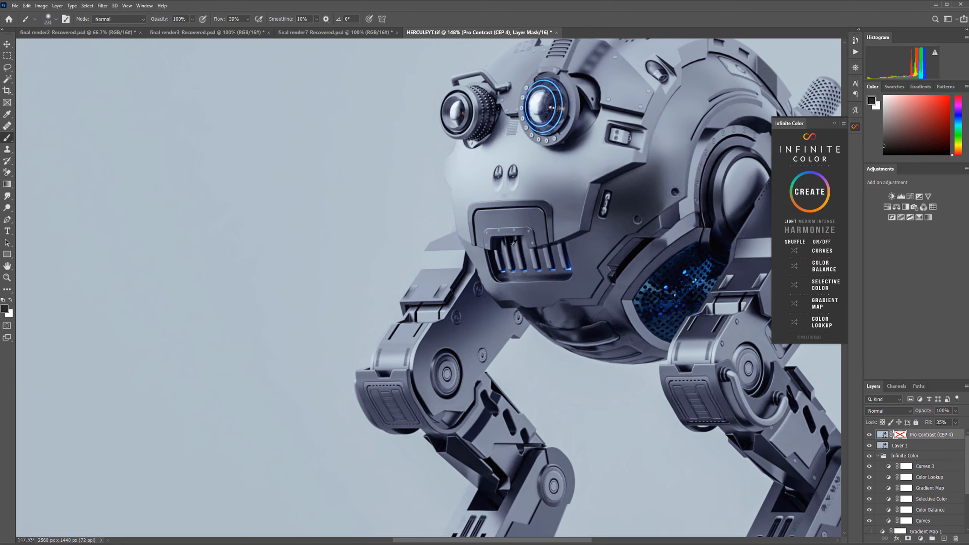
pyautogui.keyDown('alt'); pyautogui.scroll(-3, 515, 243); pyautogui.keyUp('alt')
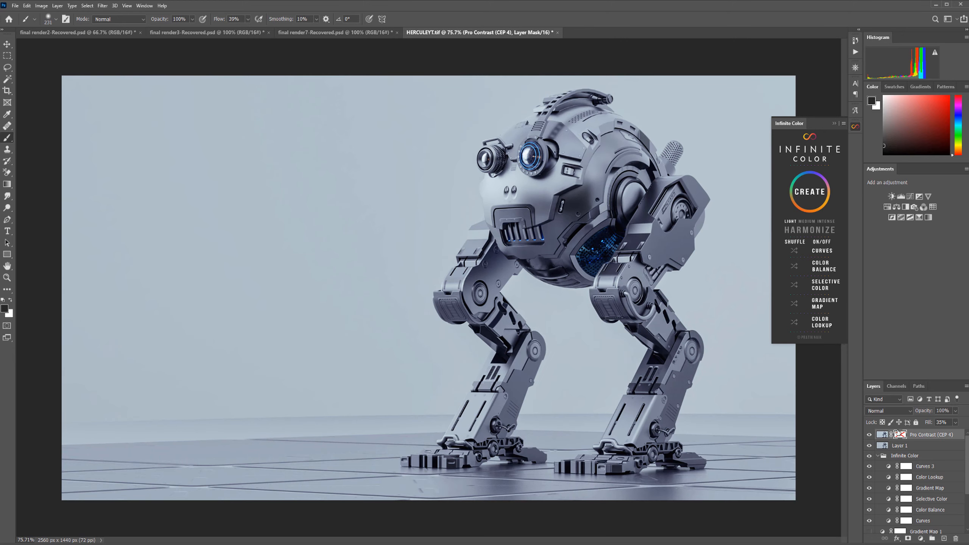
pyautogui.click(883, 435)
pyautogui.doubleClick(900, 436)
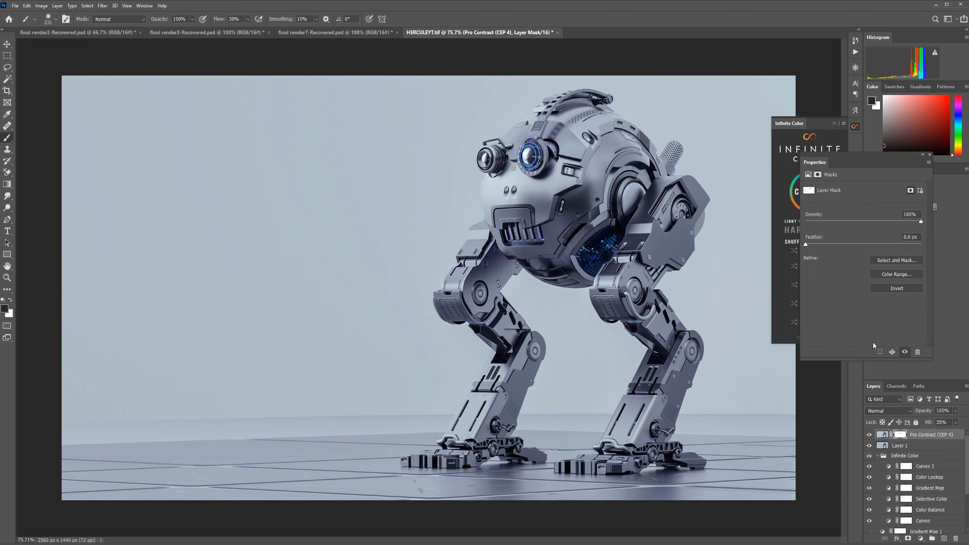
pyautogui.moveTo(806, 246); pyautogui.dragTo(832, 242)
pyautogui.click(930, 155)
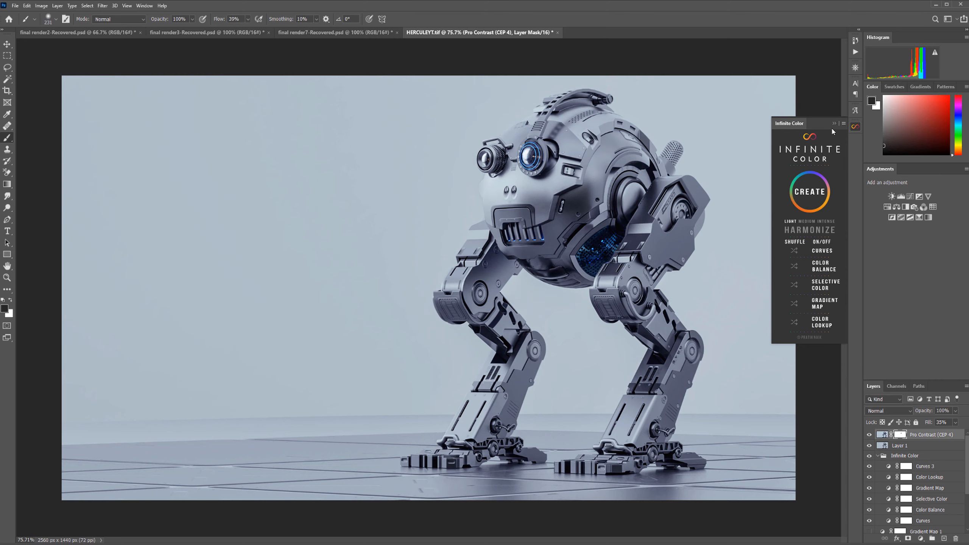
# Step: Enlarge the Layers panel and stamp the visible layers into a new top layer
pyautogui.click(834, 124)
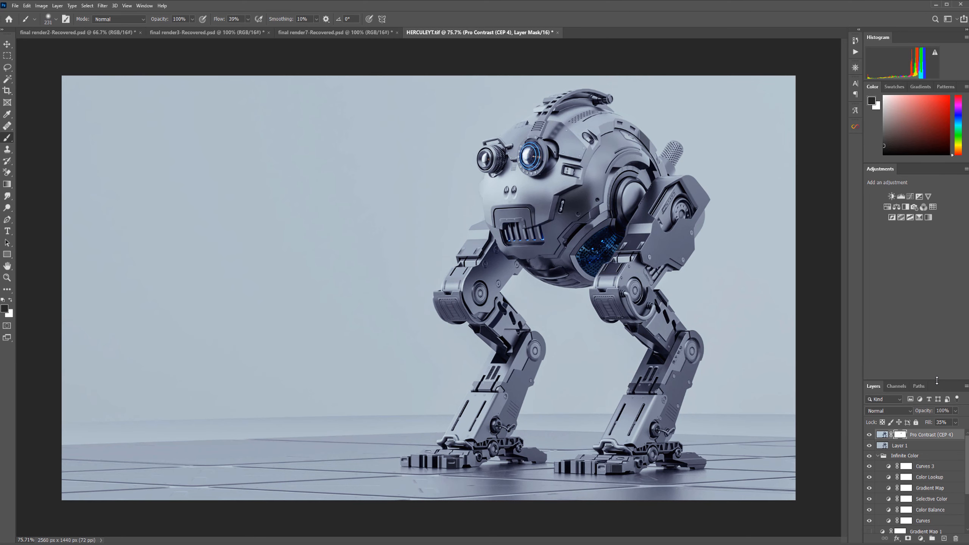
pyautogui.moveTo(938, 380); pyautogui.dragTo(933, 298)
pyautogui.hotkey('ctrl', 'shift', 'alt', 'n')
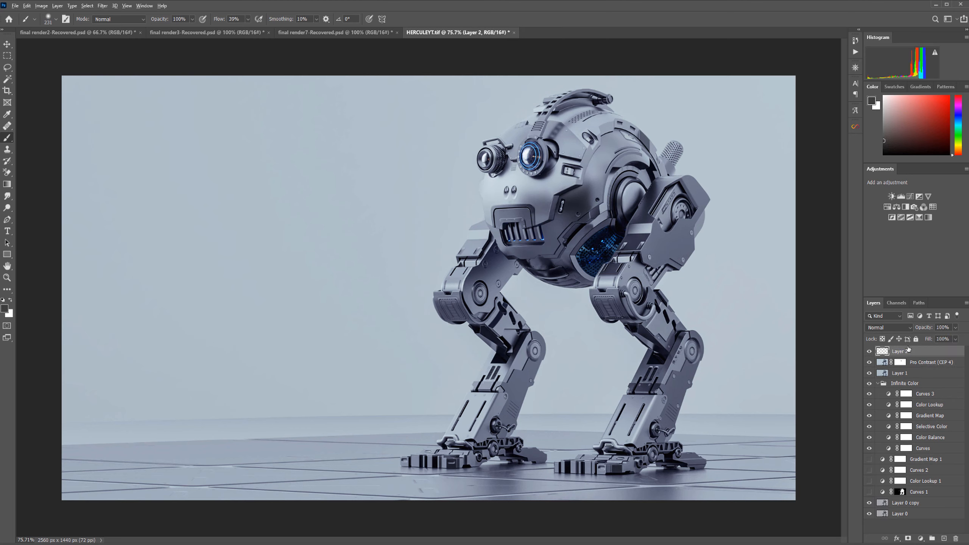
# Step: Apply a Camera Raw Filter vignette to the new layer: vignetting -27, roundness +25, feather 86
pyautogui.click(102, 6)
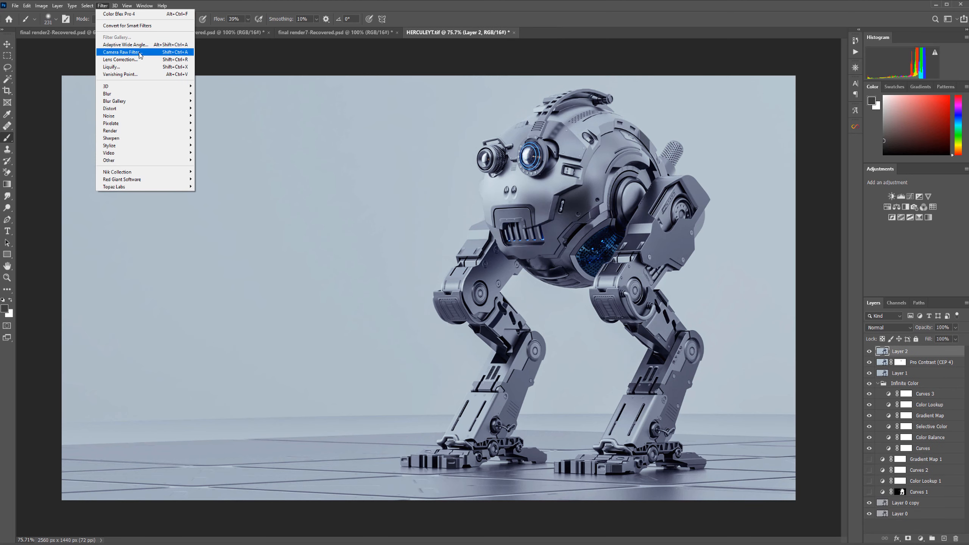
pyautogui.click(139, 52)
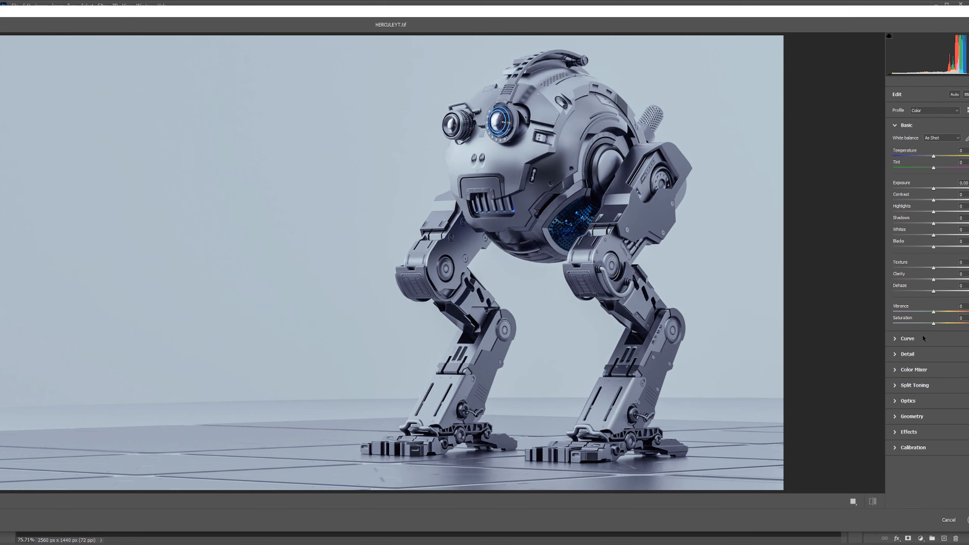
pyautogui.click(895, 435)
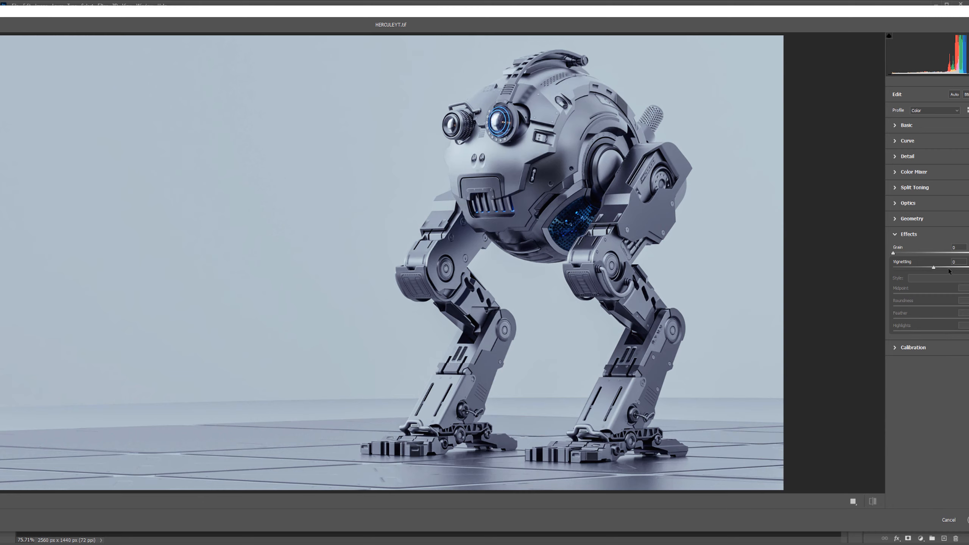
pyautogui.moveTo(930, 268); pyautogui.dragTo(923, 268)
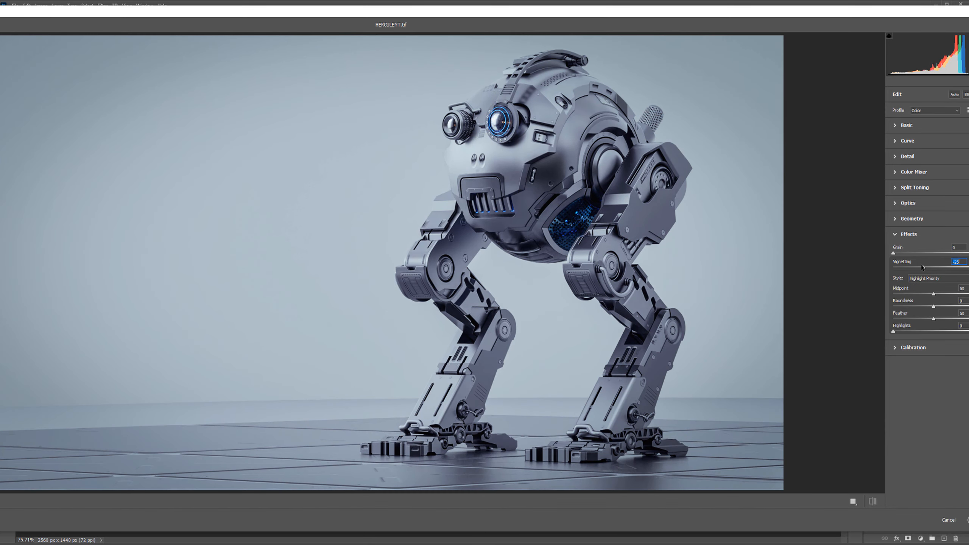
pyautogui.moveTo(934, 308); pyautogui.dragTo(942, 308)
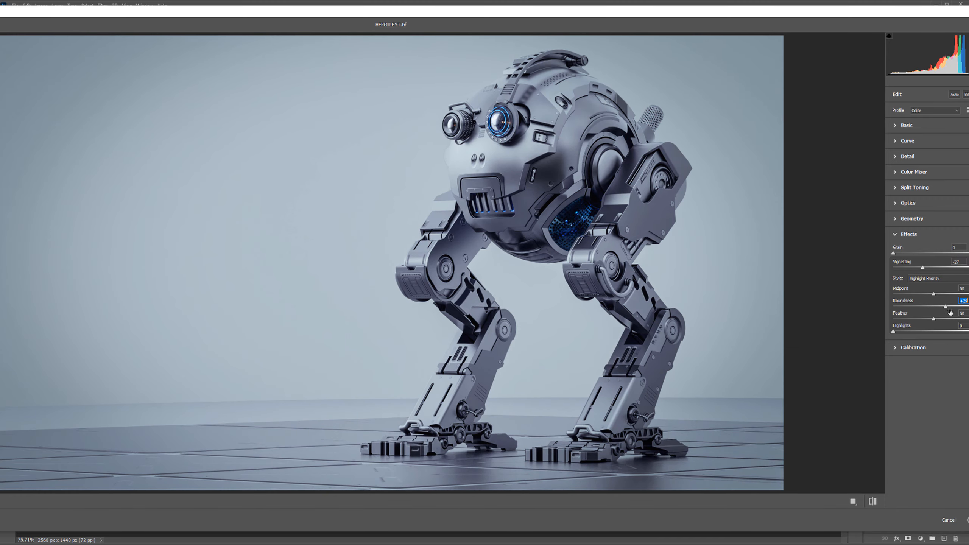
pyautogui.moveTo(936, 319); pyautogui.dragTo(947, 320)
pyautogui.moveTo(934, 295); pyautogui.dragTo(941, 294)
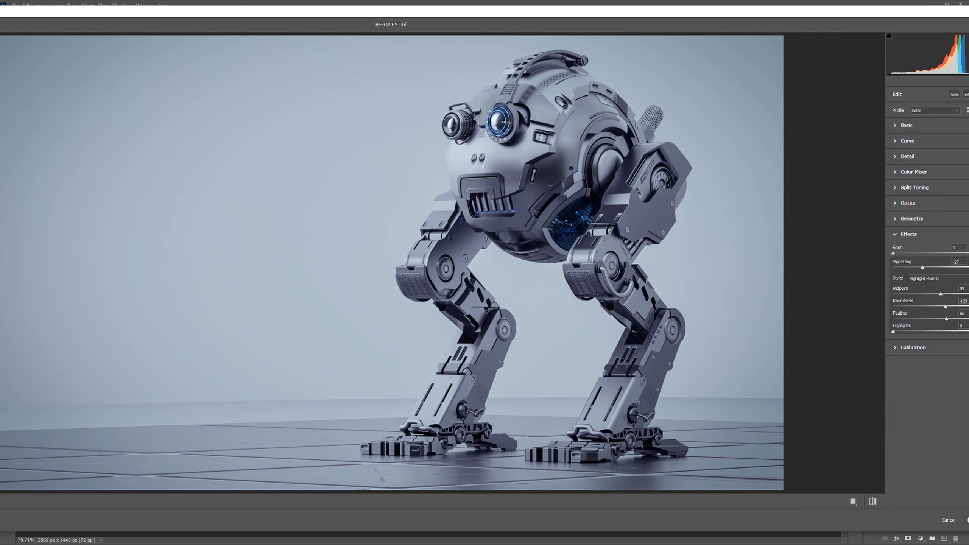
pyautogui.click(968, 520)
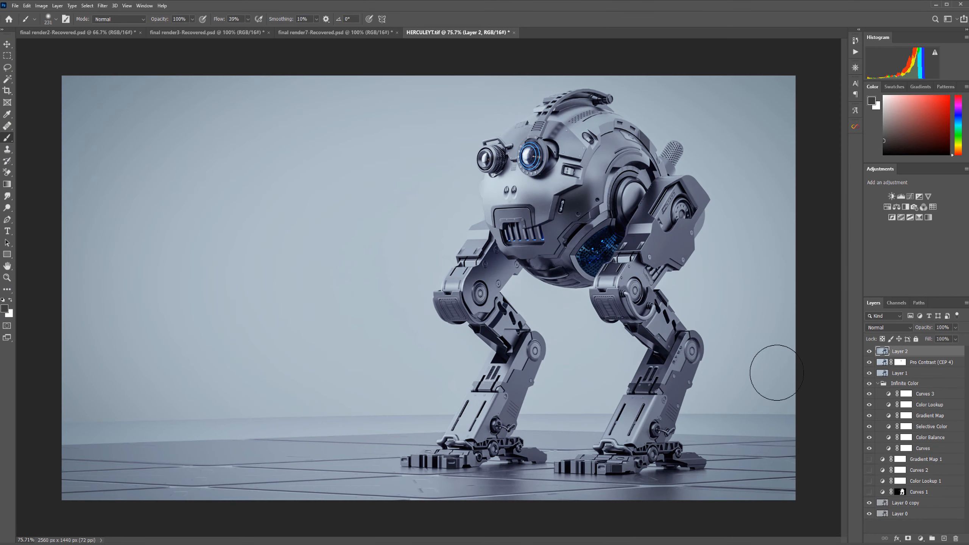
# Step: Compare the vignette layer on and off and set its fill to 74%
pyautogui.click(869, 351)
pyautogui.click(869, 352)
pyautogui.moveTo(930, 339); pyautogui.dragTo(920, 339)
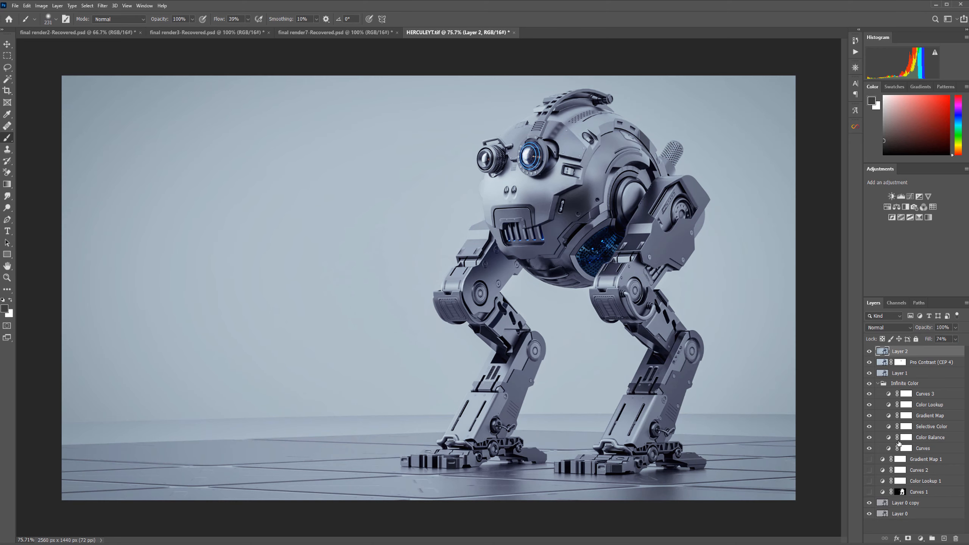
# Step: Add a layer mask to the vignette layer and brush over the robot's head and body to reduce the vignette there
pyautogui.click(909, 539)
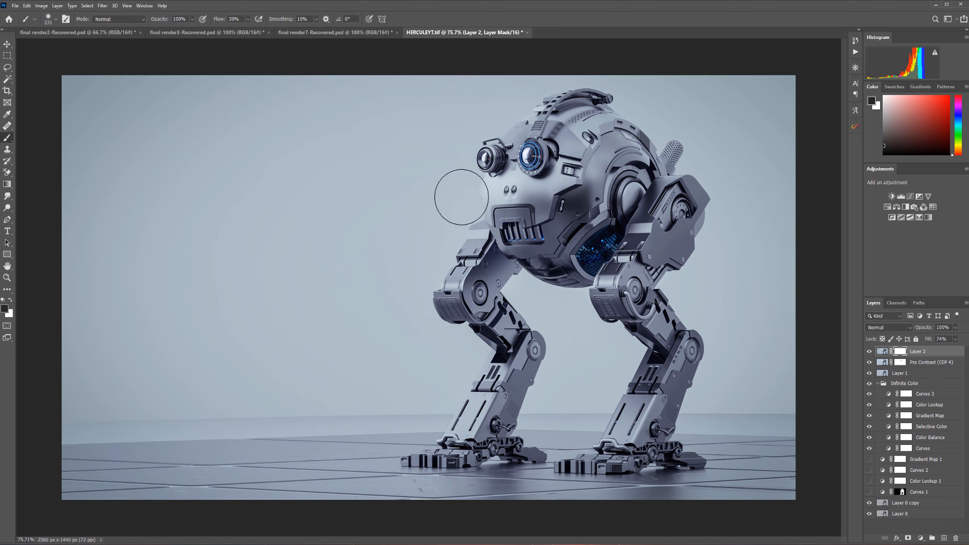
pyautogui.keyDown('alt'); pyautogui.moveTo(537, 137); pyautogui.dragTo(611, 138, button='right'); pyautogui.keyUp('alt')
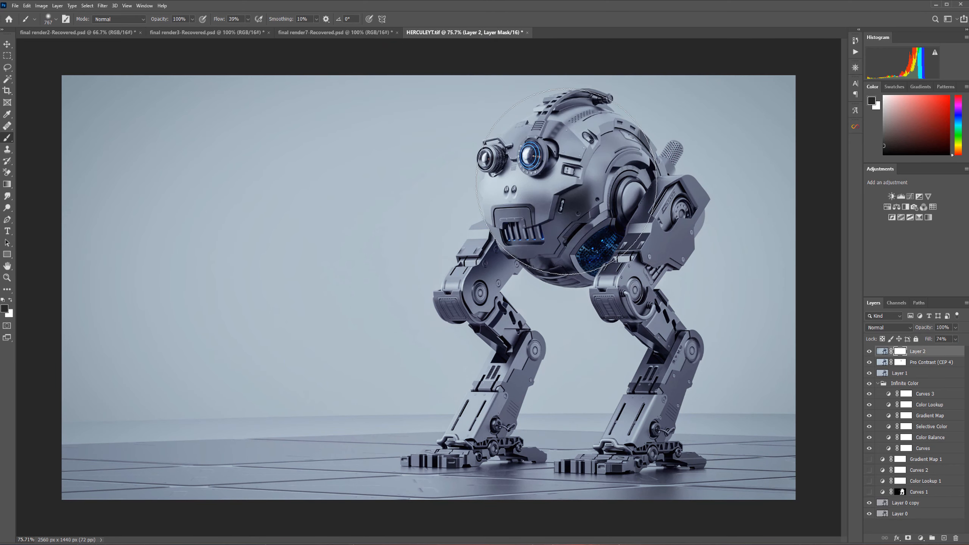
pyautogui.moveTo(532, 142)
pyautogui.mouseDown()
pyautogui.moveTo(472, 142)
pyautogui.moveTo(489, 152)
pyautogui.mouseUp()
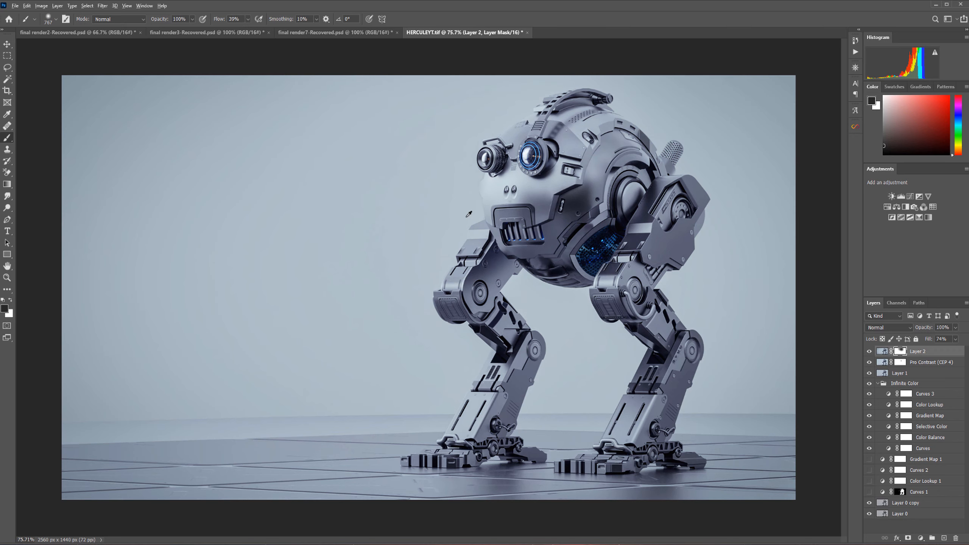
pyautogui.keyDown('alt'); pyautogui.moveTo(469, 203); pyautogui.dragTo(587, 204, button='right'); pyautogui.keyUp('alt')
pyautogui.click(497, 261)
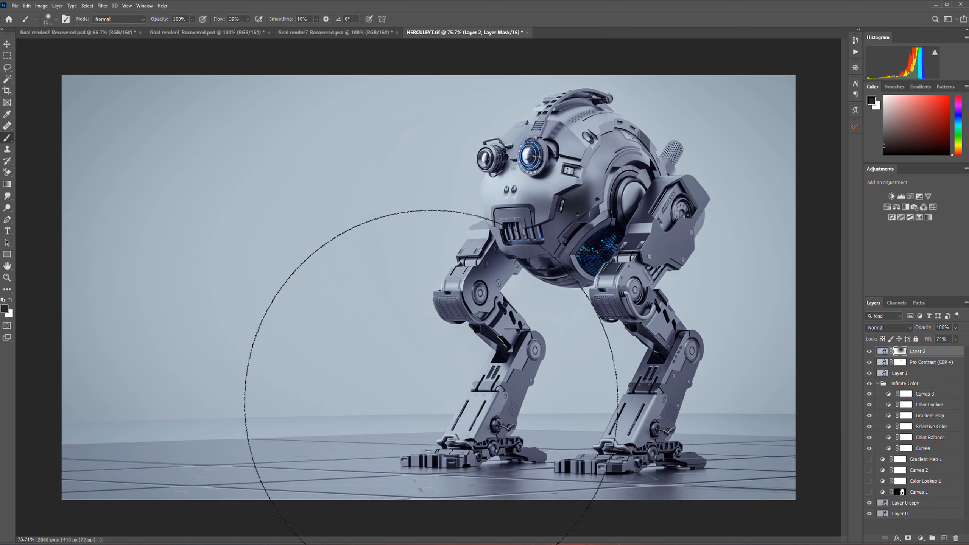
pyautogui.keyDown('alt'); pyautogui.moveTo(569, 269); pyautogui.dragTo(456, 268, button='right'); pyautogui.keyUp('alt')
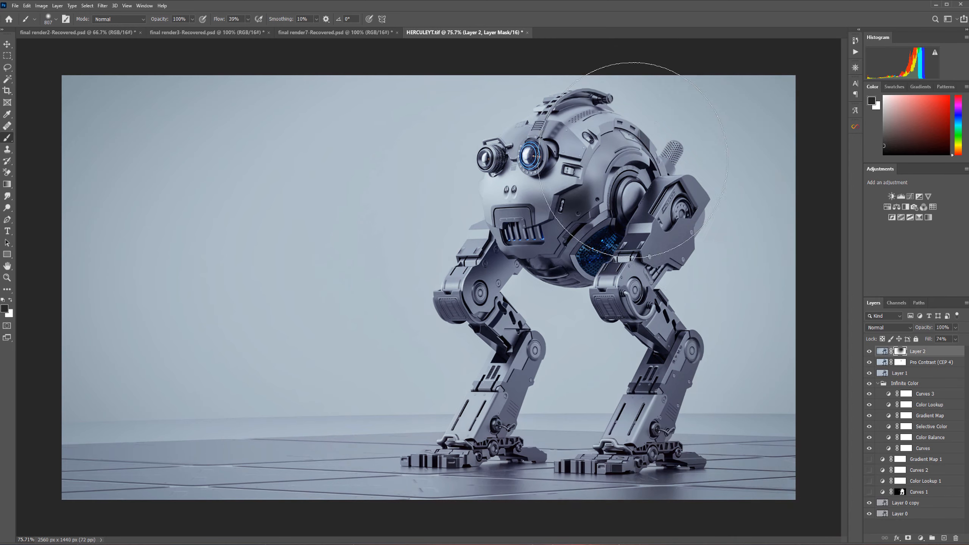
pyautogui.keyDown('alt'); pyautogui.scroll(-2, 757, 191); pyautogui.keyUp('alt')
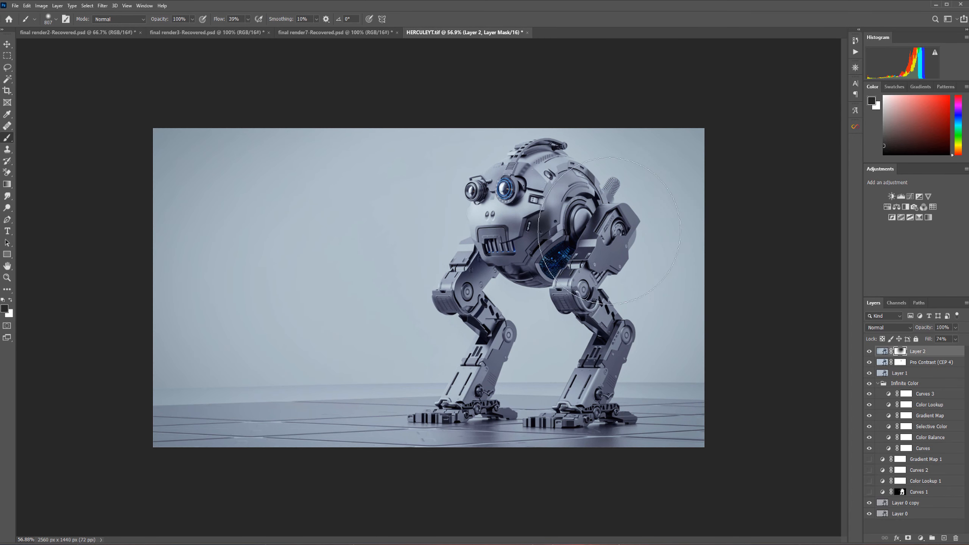
pyautogui.keyDown('alt'); pyautogui.scroll(1, 588, 229); pyautogui.keyUp('alt')
pyautogui.keyDown('alt'); pyautogui.moveTo(348, 247); pyautogui.dragTo(444, 236, button='right'); pyautogui.keyUp('alt')
pyautogui.keyDown('alt'); pyautogui.scroll(1, 429, 288); pyautogui.keyUp('alt')
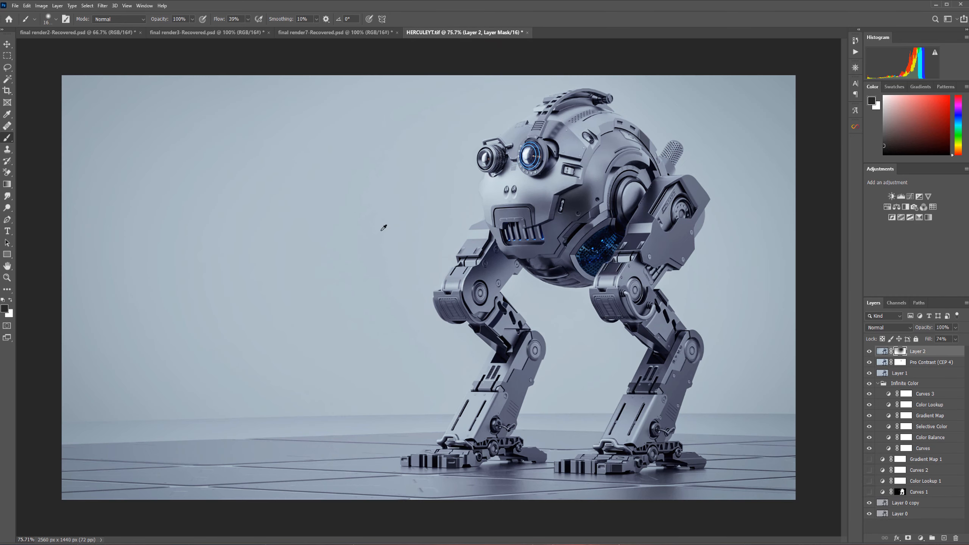
pyautogui.keyDown('alt'); pyautogui.scroll(-2, 428, 288); pyautogui.keyUp('alt')
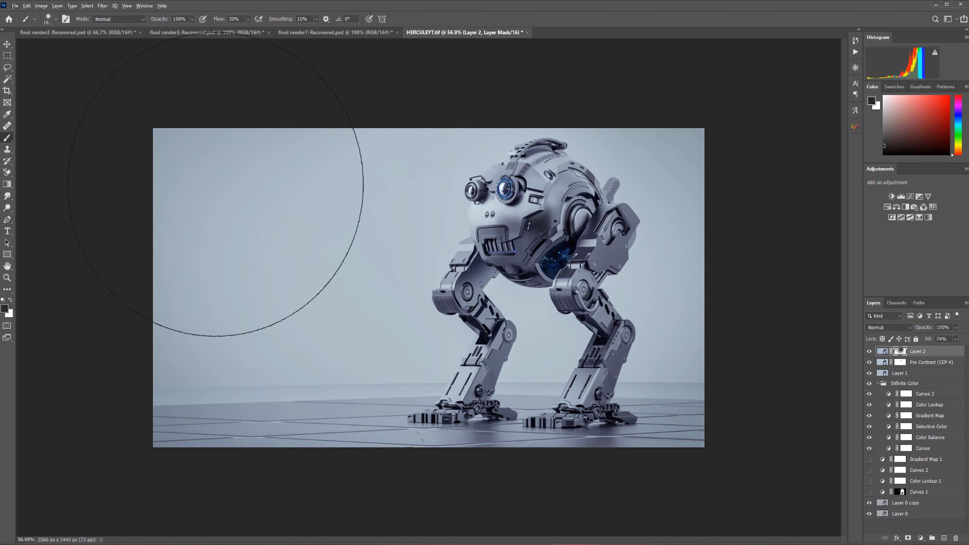
pyautogui.keyDown('alt'); pyautogui.scroll(1, 368, 206); pyautogui.keyUp('alt')
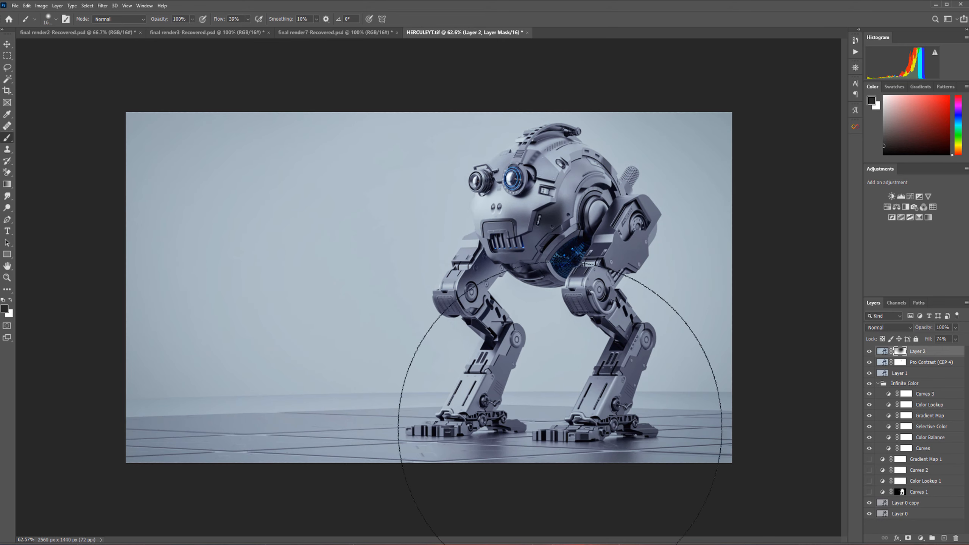
# Step: Compare the vignette layer on and off and lower its fill to 66%
pyautogui.click(869, 351)
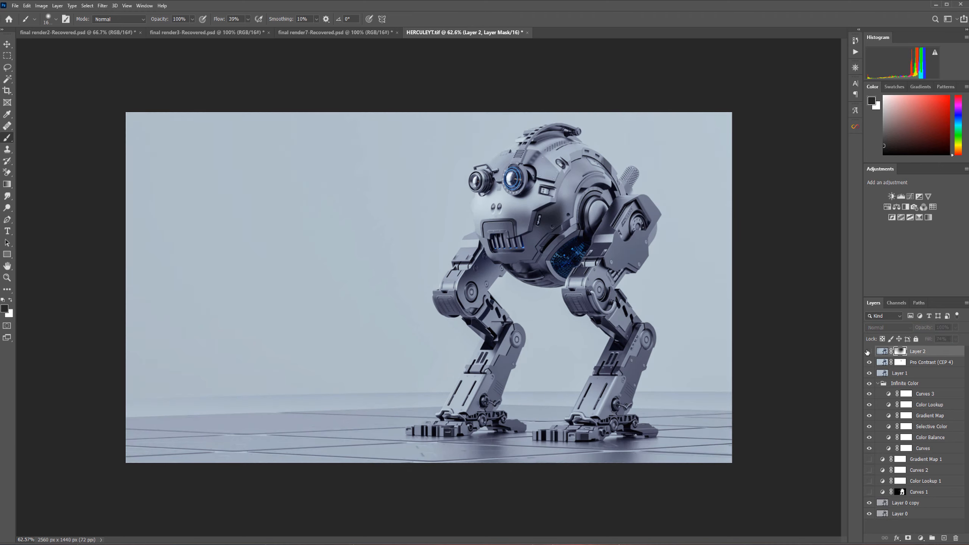
pyautogui.click(869, 352)
pyautogui.click(869, 352)
pyautogui.click(869, 352)
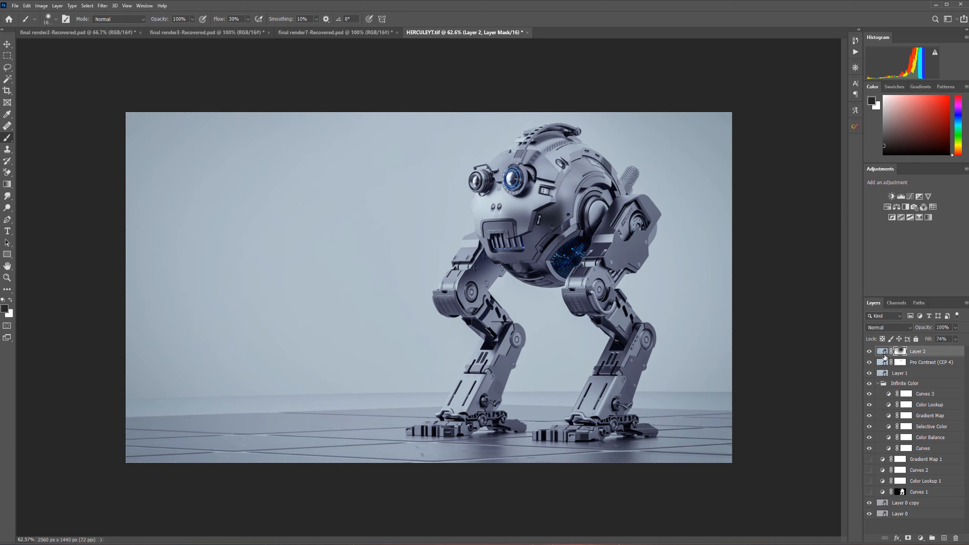
pyautogui.moveTo(932, 343); pyautogui.dragTo(929, 341)
# Step: Hide the Infinite Color group and the two Layer 0 layers
pyautogui.click(870, 383)
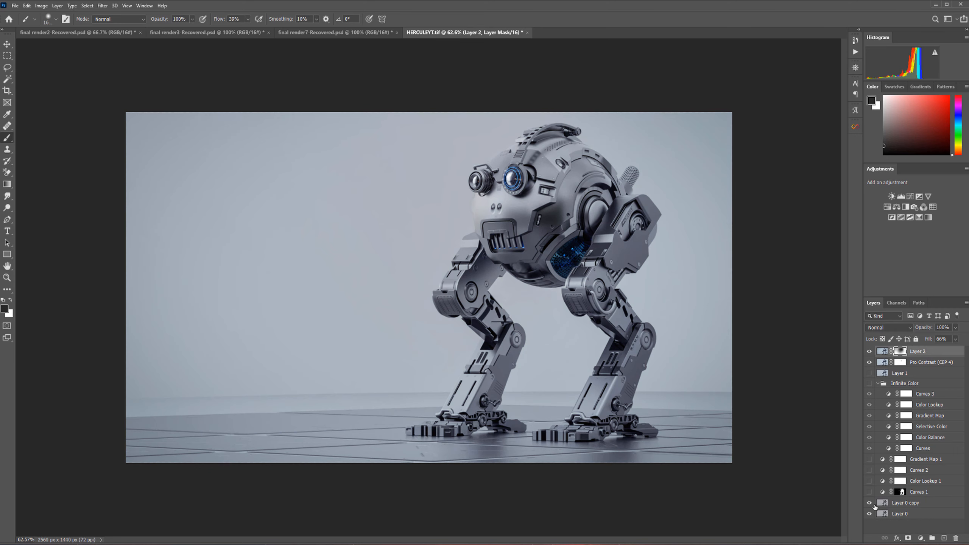
pyautogui.moveTo(870, 504); pyautogui.dragTo(870, 514)
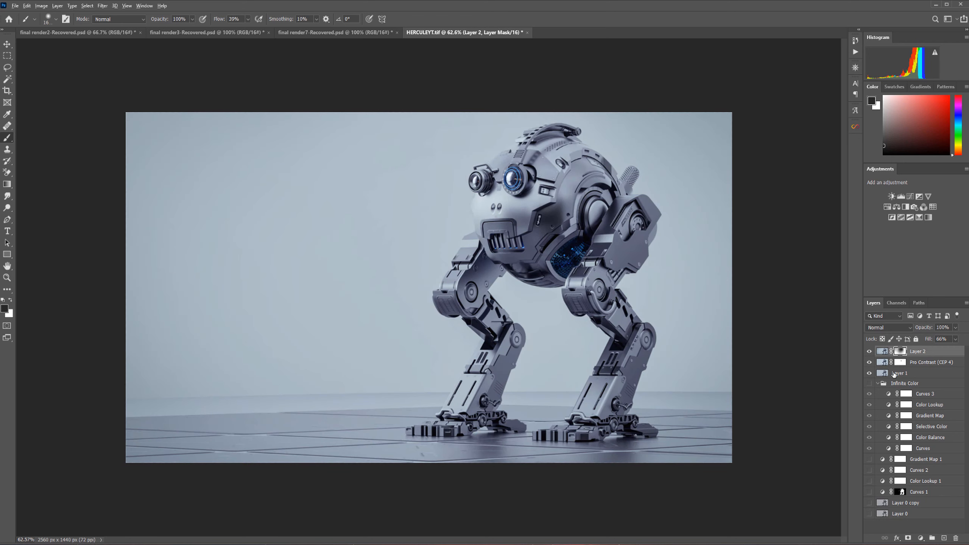
# Step: Stamp all visible layers into a new merged layer on top of the stack
pyautogui.hotkey('ctrl', 'alt', 'shift', 'e')
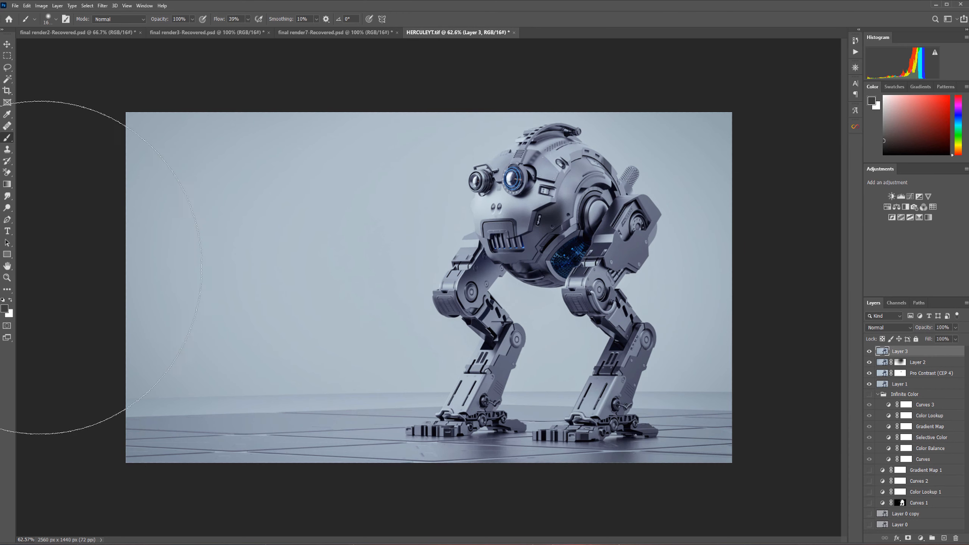
# Step: Add a text layer near the upper left of the image reading HERCUL3
pyautogui.click(7, 232)
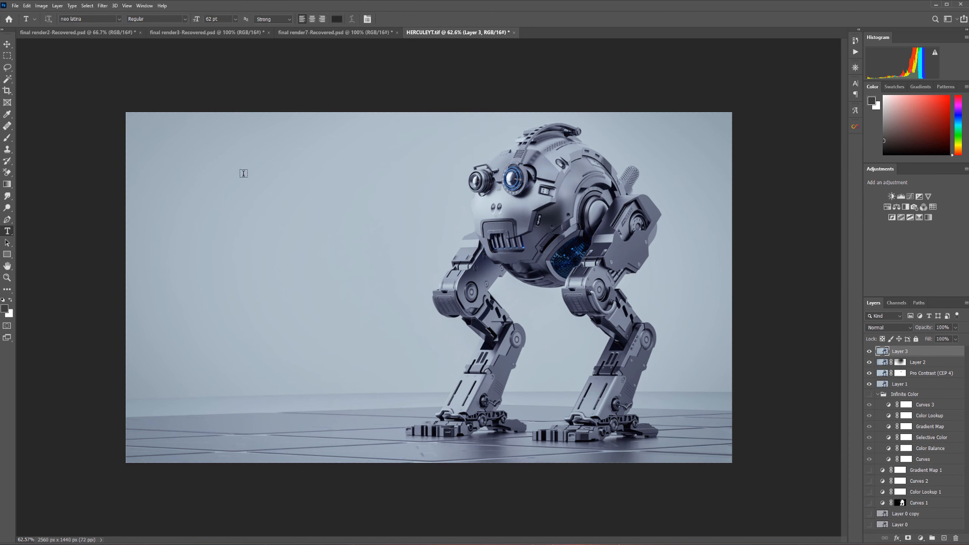
pyautogui.click(177, 182)
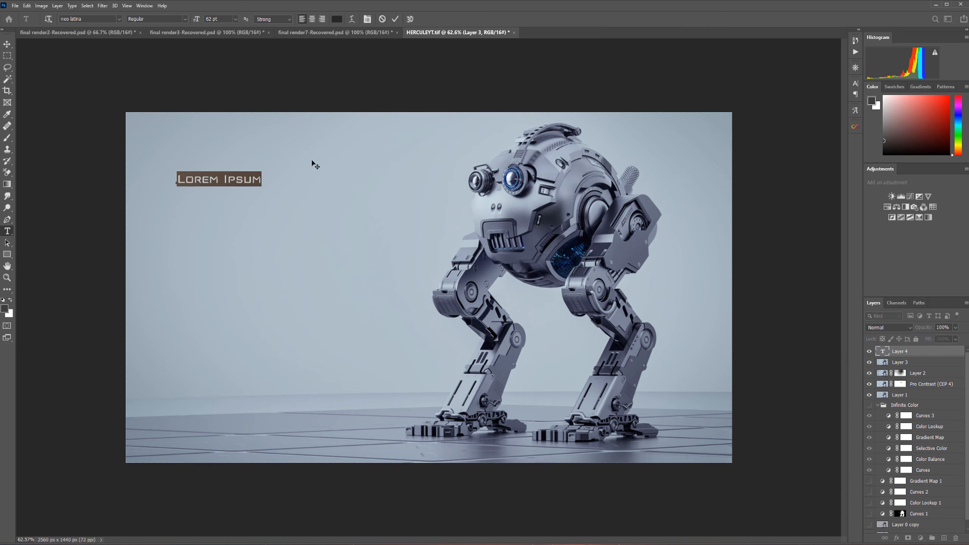
pyautogui.write('HEWR~CULE')
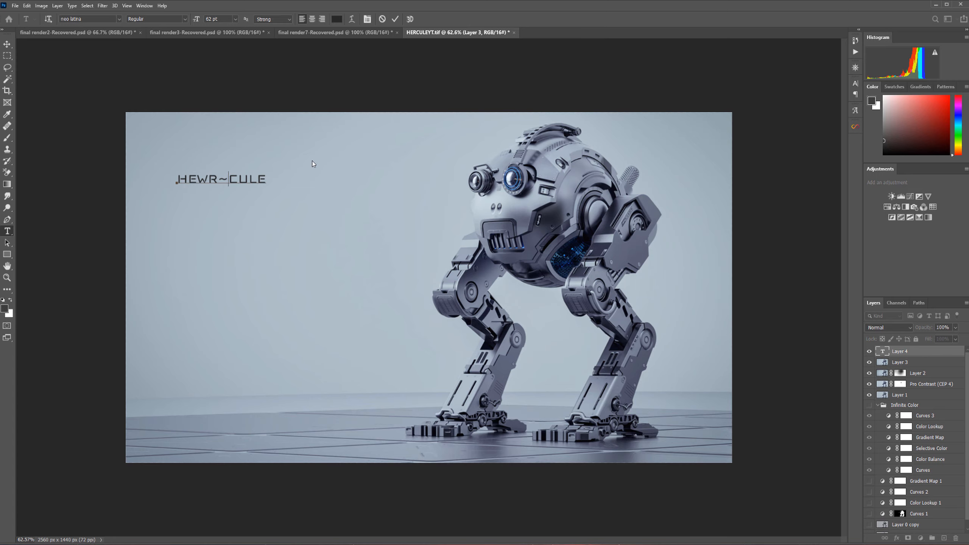
pyautogui.press('BackSpace')
pyautogui.press('BackSpace')
pyautogui.press('BackSpace')
pyautogui.write('R')
pyautogui.press('BackSpace')
pyautogui.write('*')
# Step: Change the title text's font to elasis
pyautogui.moveTo(181, 175); pyautogui.dragTo(245, 178)
pyautogui.click(84, 19)
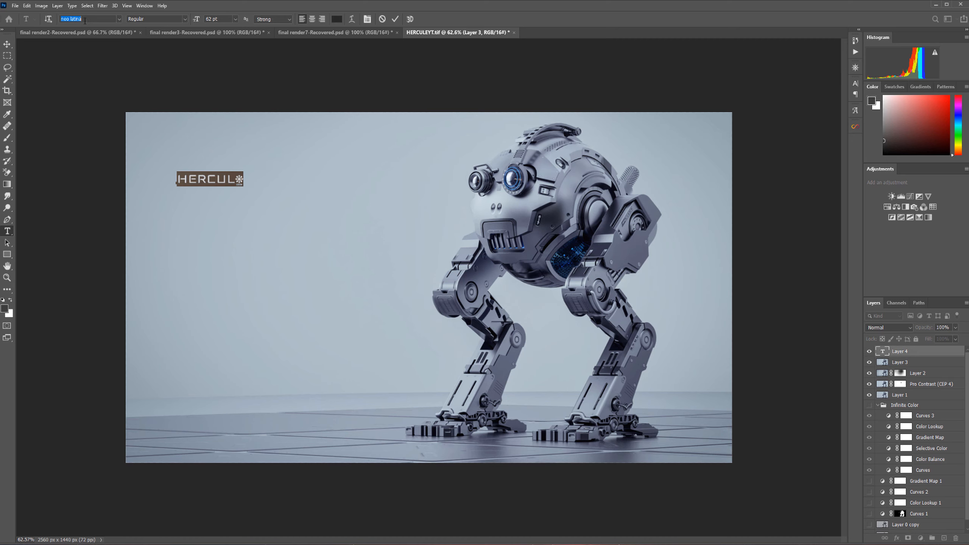
pyautogui.click(119, 20)
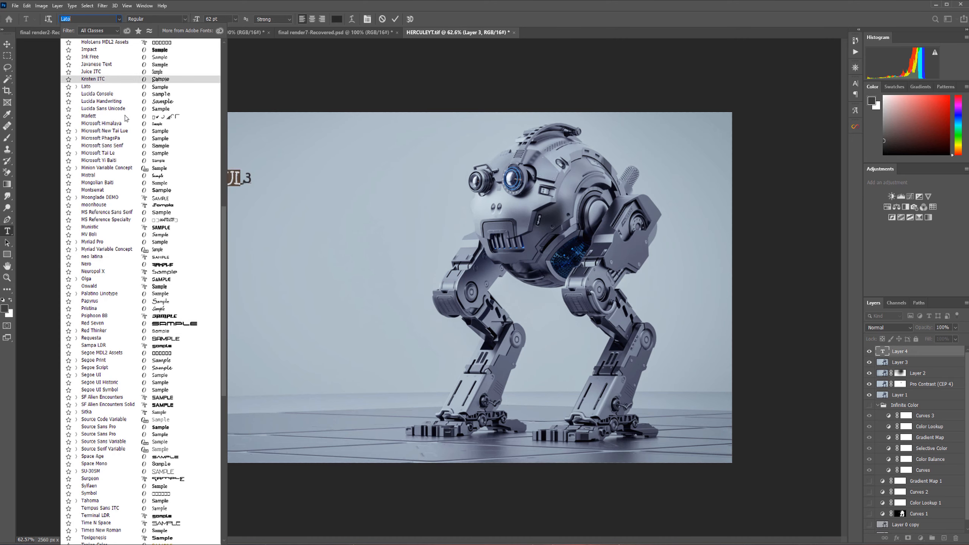
pyautogui.press('Up')
pyautogui.press('Up')
pyautogui.press('Up')
pyautogui.press('Up')
pyautogui.press('Up')
pyautogui.press('Up')
pyautogui.press('Up')
pyautogui.press('Up')
pyautogui.press('Up')
pyautogui.press('Up')
pyautogui.press('Up')
pyautogui.press('Up')
pyautogui.press('Up')
pyautogui.press('Up')
pyautogui.press('Up')
pyautogui.press('Up')
pyautogui.press('Up')
pyautogui.press('Up')
pyautogui.press('Up')
pyautogui.press('Up')
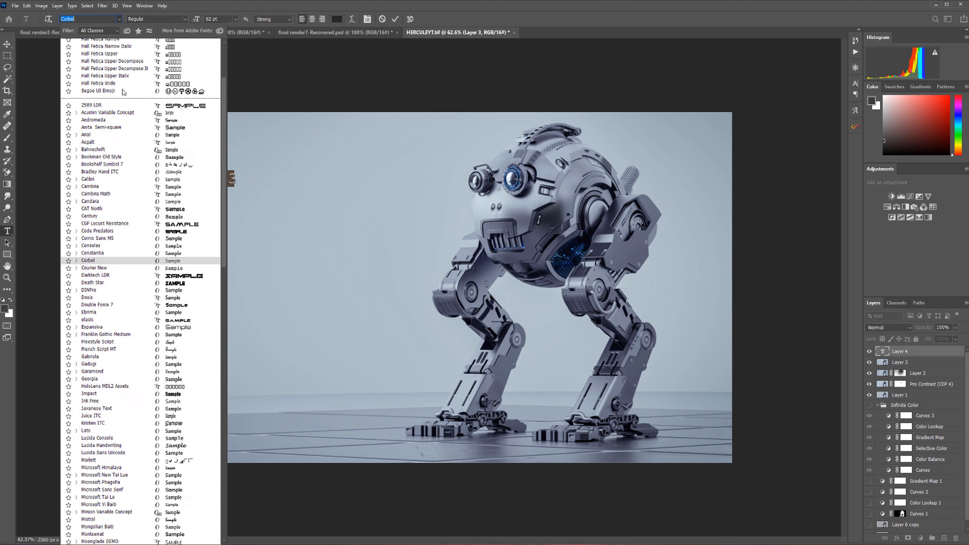
pyautogui.press('Up')
pyautogui.press('Up')
pyautogui.press('Up')
pyautogui.press('Up')
pyautogui.press('Up')
pyautogui.press('Up')
pyautogui.press('Up')
pyautogui.press('Up')
pyautogui.press('Up')
pyautogui.press('Up')
pyautogui.press('Up')
pyautogui.press('Up')
pyautogui.press('Up')
pyautogui.press('Up')
pyautogui.press('Up')
pyautogui.press('Up')
pyautogui.press('Up')
pyautogui.press('Up')
pyautogui.press('Up')
pyautogui.press('Up')
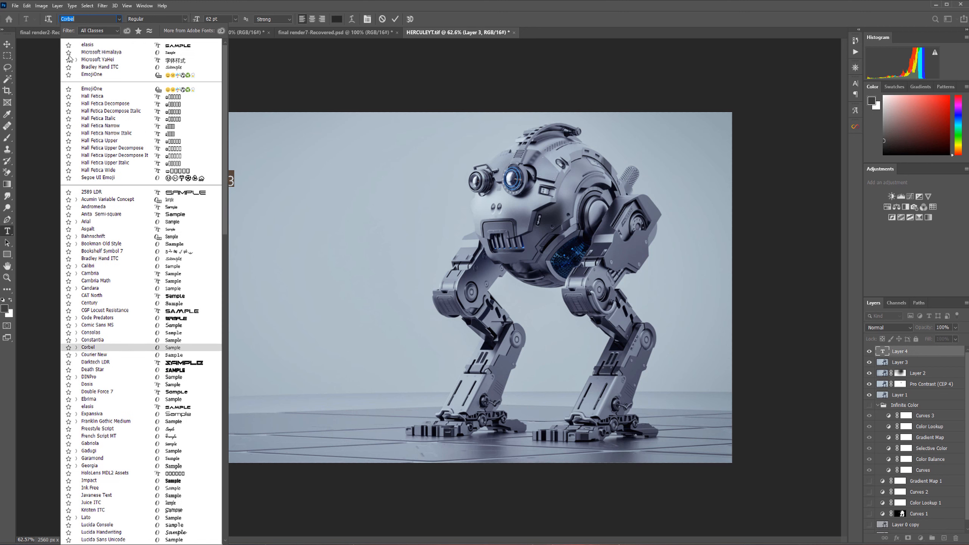
pyautogui.click(97, 44)
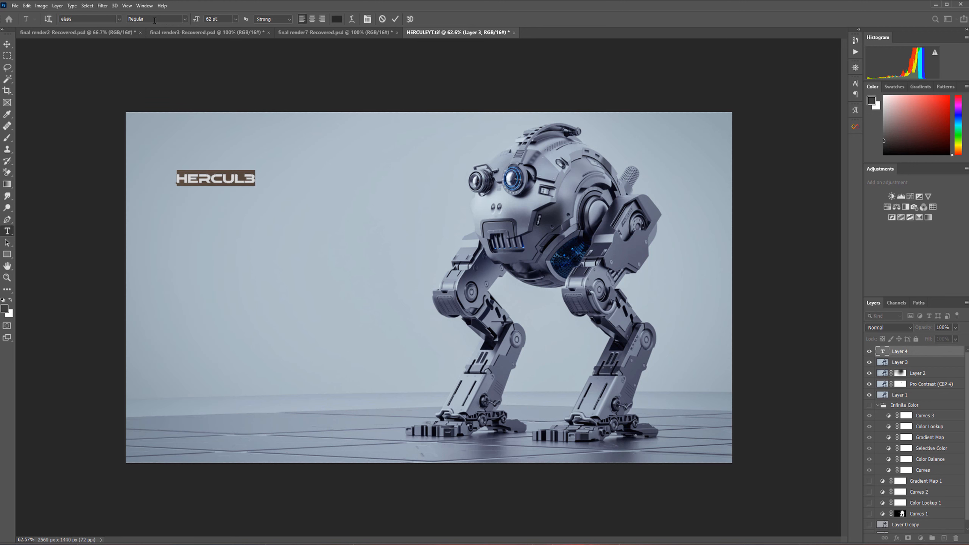
# Step: Increase the title's font size to 119 pt
pyautogui.click(217, 19)
pyautogui.press('Up')
pyautogui.press('Up')
pyautogui.press('Up')
pyautogui.press('Up')
pyautogui.press('Up')
pyautogui.press('Up')
pyautogui.press('Up')
pyautogui.press('Up')
pyautogui.press('Up')
pyautogui.press('Up')
pyautogui.press('Up')
pyautogui.press('Up')
pyautogui.press('Up')
pyautogui.press('Up')
pyautogui.press('Up')
pyautogui.press('Up')
pyautogui.press('Up')
pyautogui.press('Up')
pyautogui.press('Up')
pyautogui.press('Up')
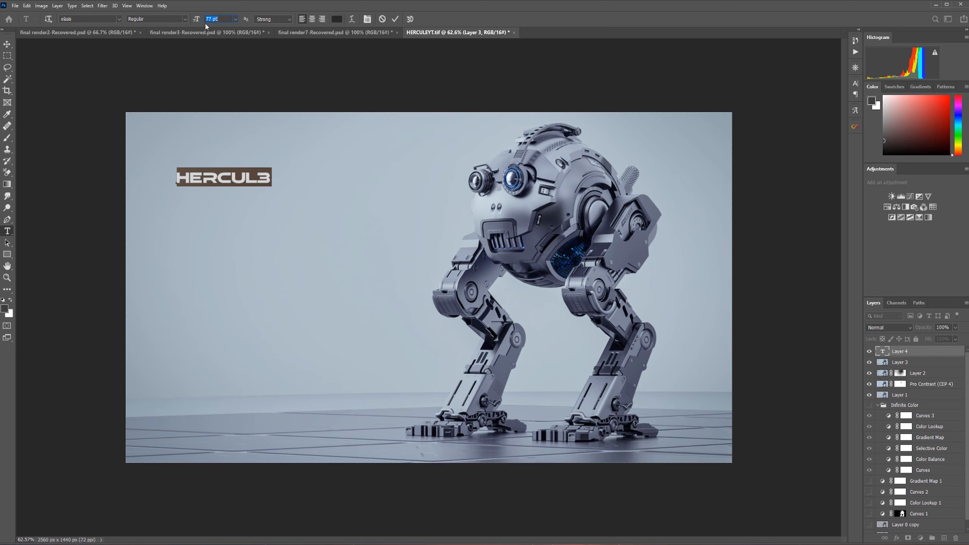
pyautogui.press('Up')
pyautogui.press('Up')
pyautogui.press('Up')
pyautogui.press('Up')
pyautogui.press('Up')
pyautogui.press('Up')
pyautogui.press('Up')
pyautogui.press('Up')
pyautogui.press('Up')
pyautogui.press('Up')
pyautogui.press('Up')
pyautogui.press('Up')
pyautogui.press('Up')
pyautogui.press('Up')
pyautogui.press('Up')
pyautogui.press('Up')
pyautogui.press('Up')
pyautogui.press('Up')
pyautogui.press('Up')
pyautogui.press('Up')
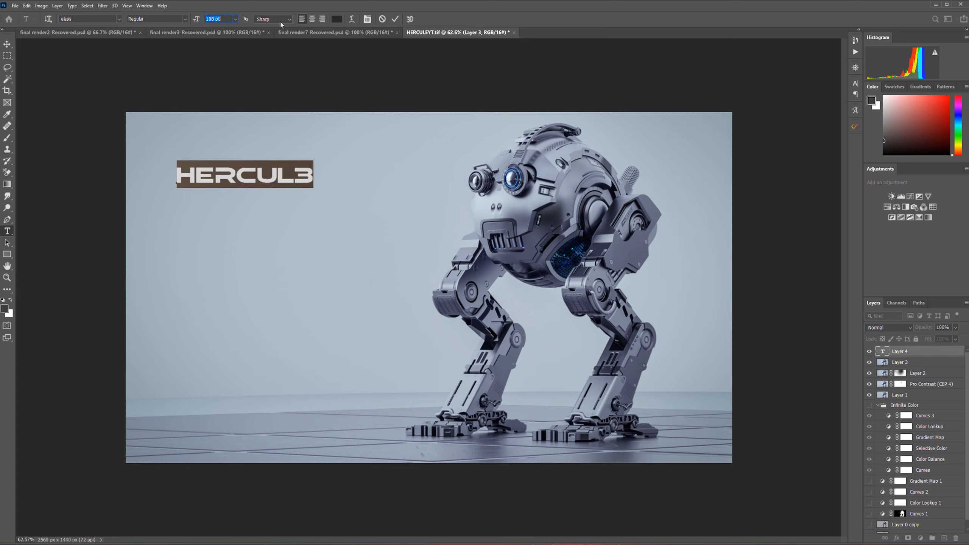
pyautogui.press('Up')
pyautogui.press('Up')
pyautogui.press('Up')
pyautogui.press('Up')
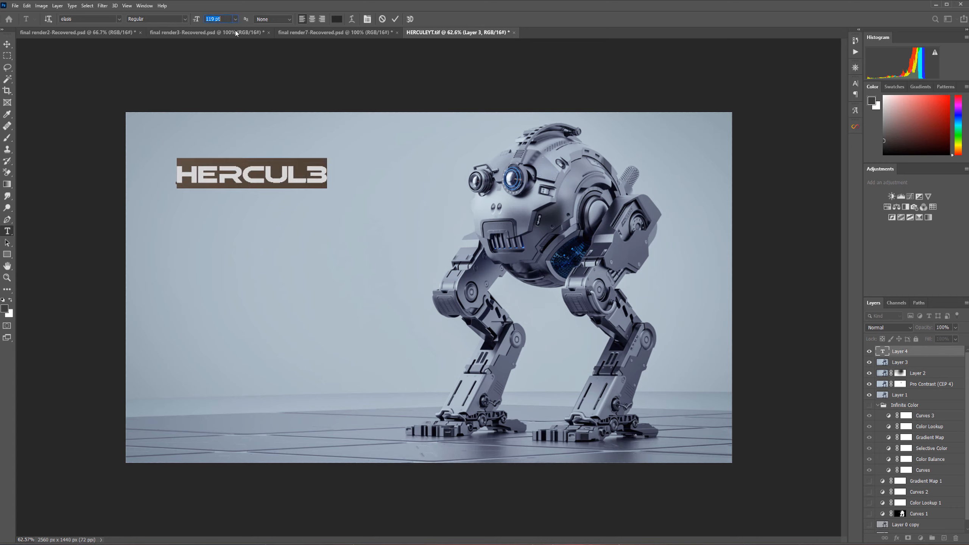
# Step: Commit the text and move the HERCUL3 title to the left side of the image, level with the robot's head
pyautogui.click(7, 44)
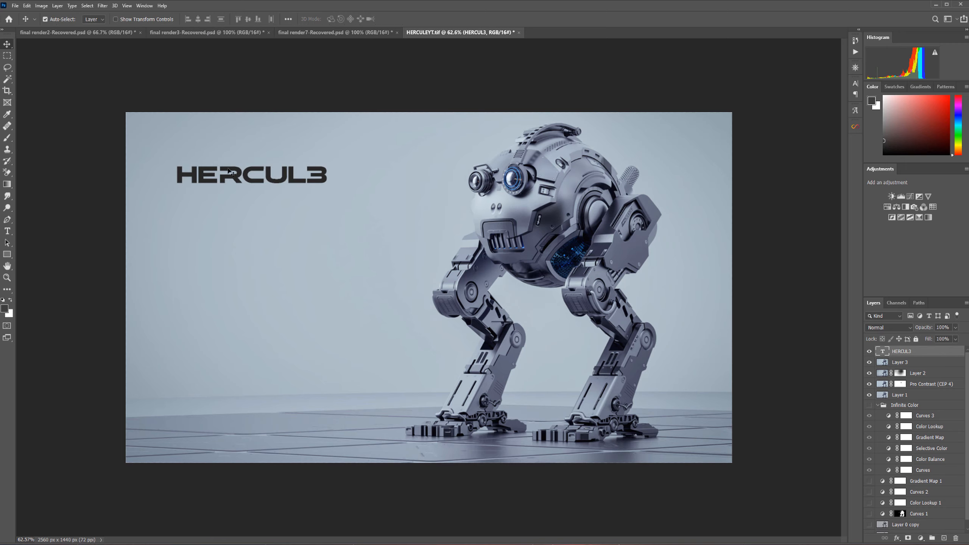
pyautogui.moveTo(238, 177); pyautogui.dragTo(220, 145)
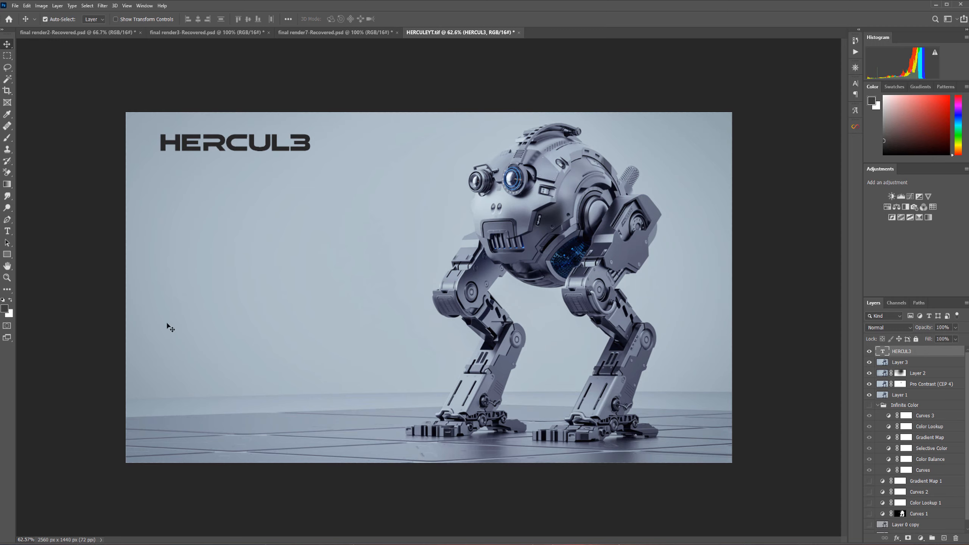
pyautogui.moveTo(206, 146); pyautogui.dragTo(252, 224)
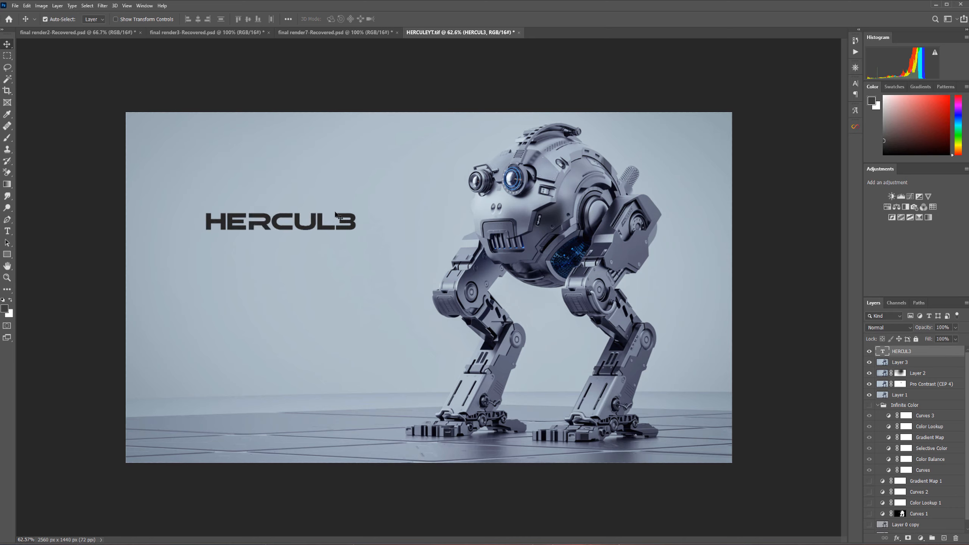